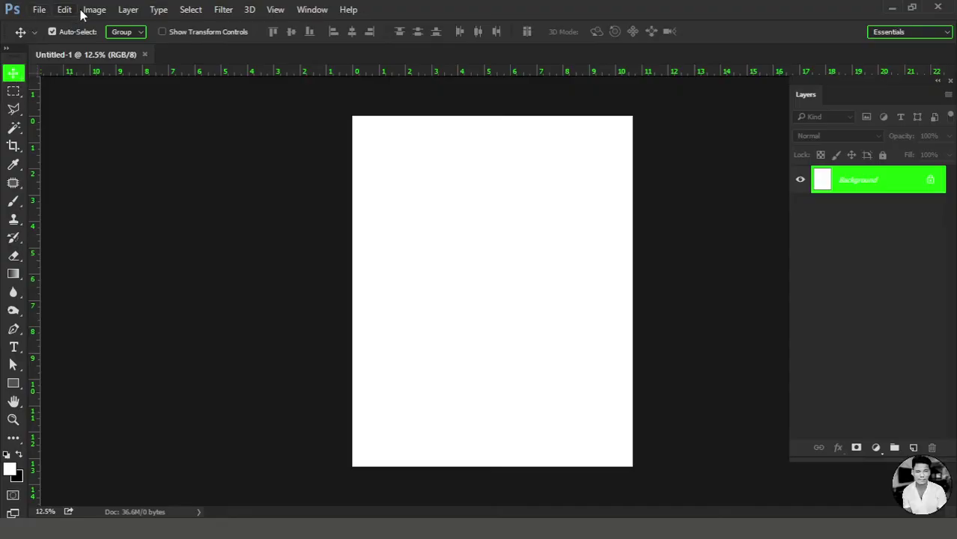
- Check the blank document's canvas size, closing the dialog without changes
left_click(91, 9)
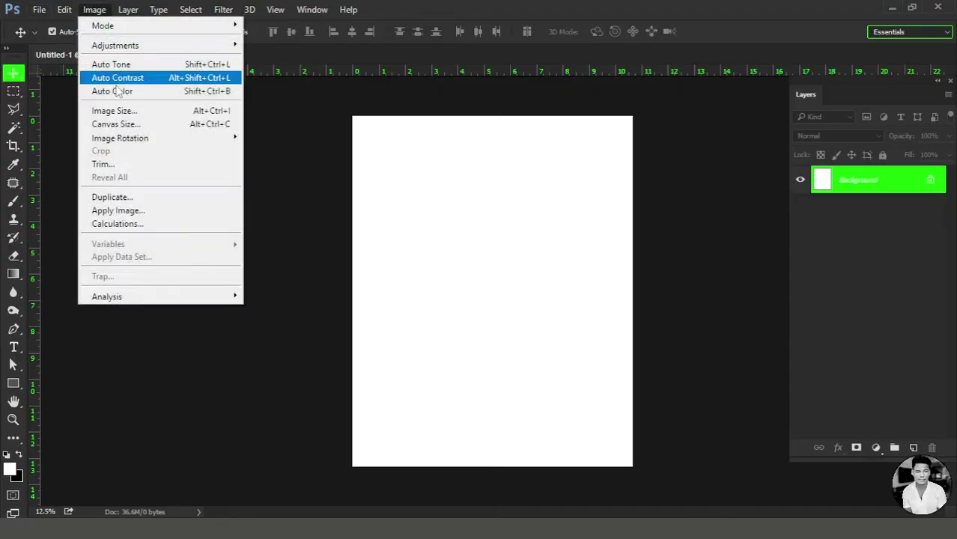
left_click(173, 111)
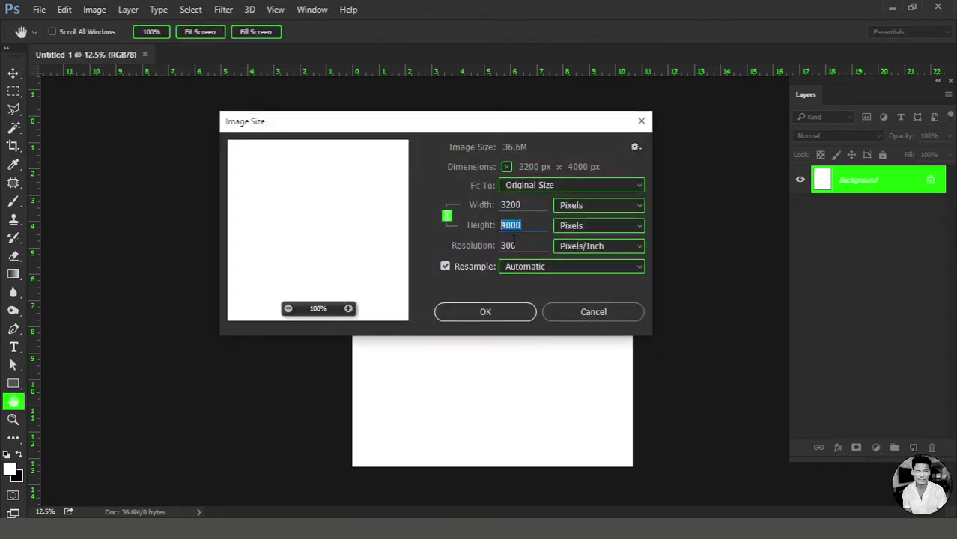
left_click(523, 316)
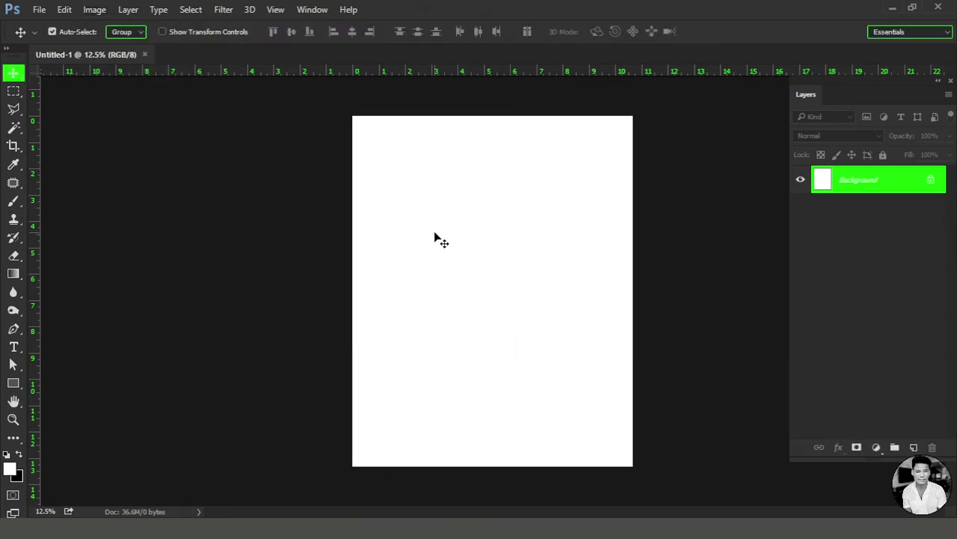
- Open Castle.psd, drag it into Untitled-1 and convert Layer 1 to a smart object
left_click(39, 9)
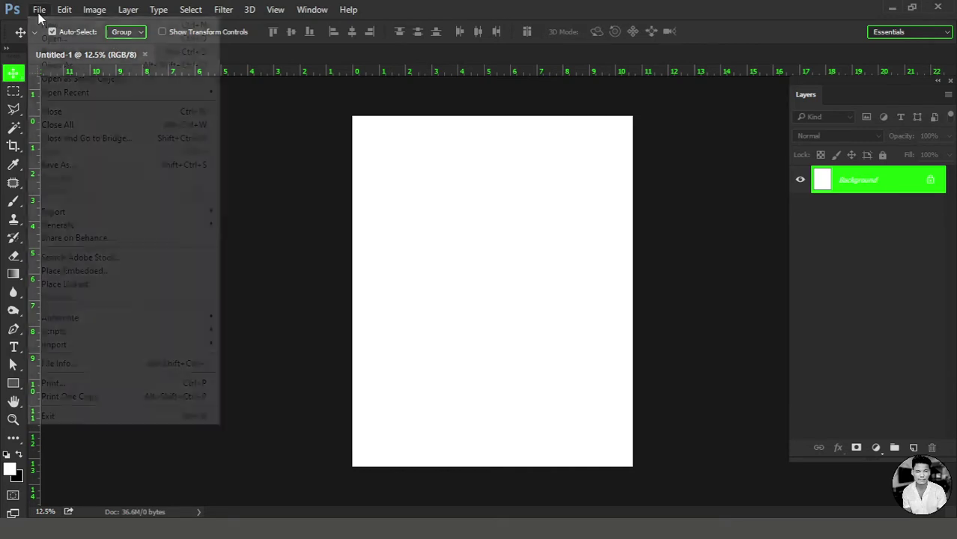
left_click(52, 36)
left_click(358, 194)
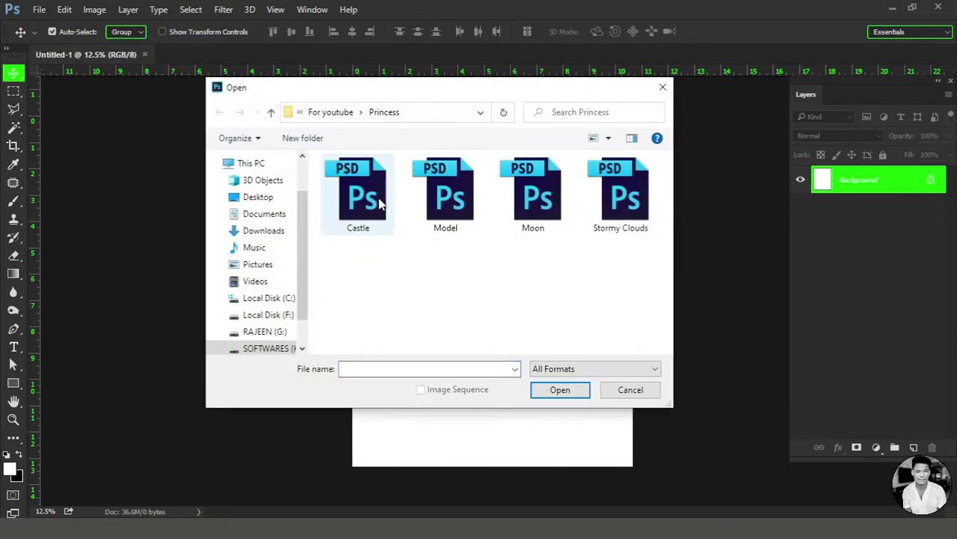
left_click(568, 388)
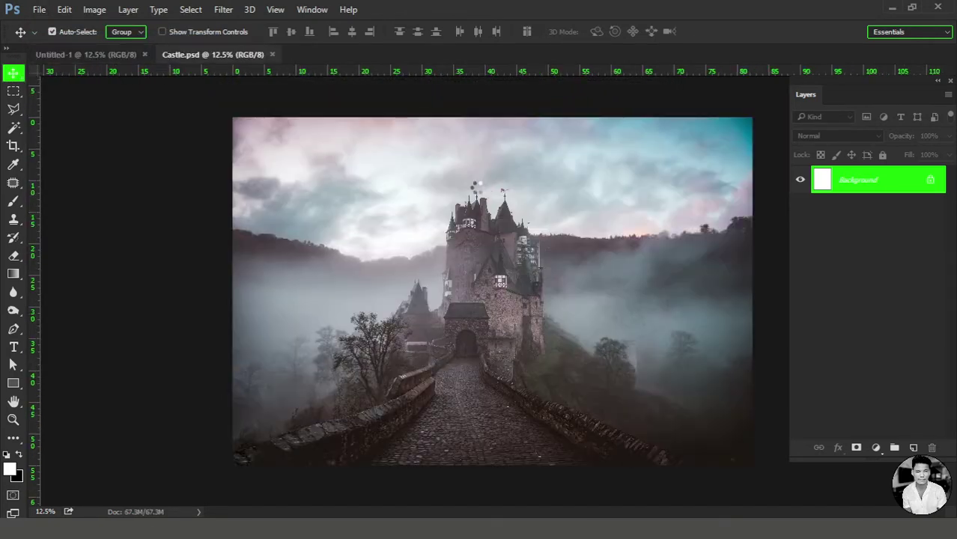
left_click_drag(477, 186, 389, 187)
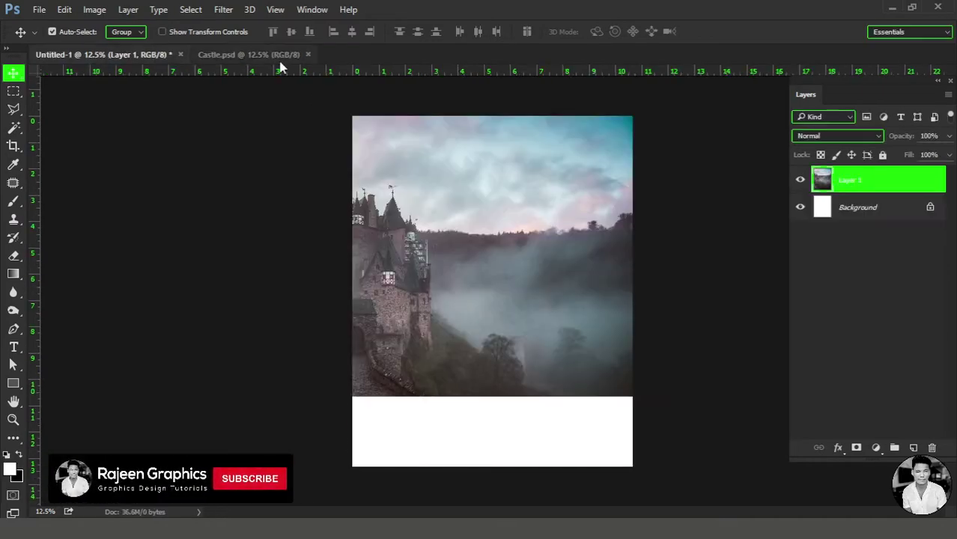
right_click(893, 184)
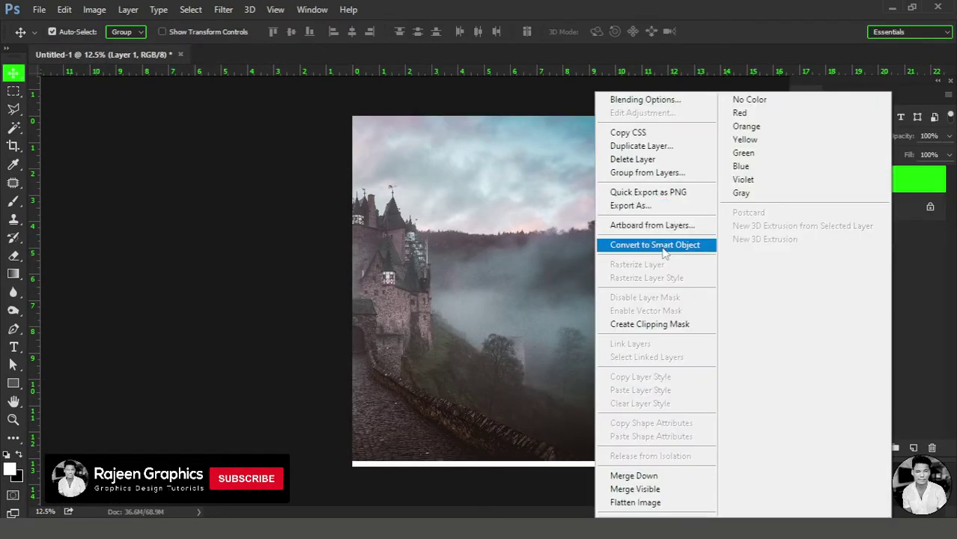
left_click(663, 248)
key("ctrl+minus")
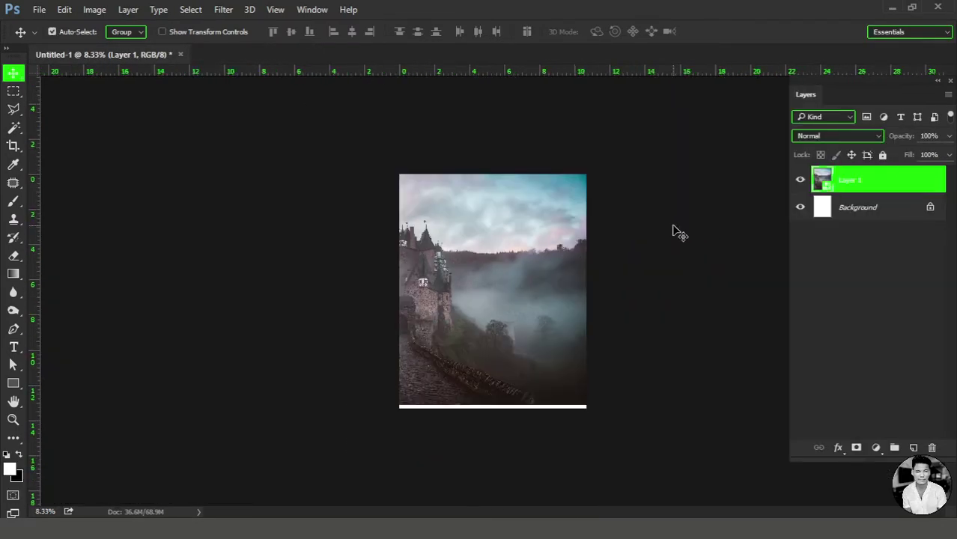
key("ctrl+t")
- Stretch the castle layer's transform handles outward until it covers the portrait canvas
left_click_drag(483, 333, 485, 350)
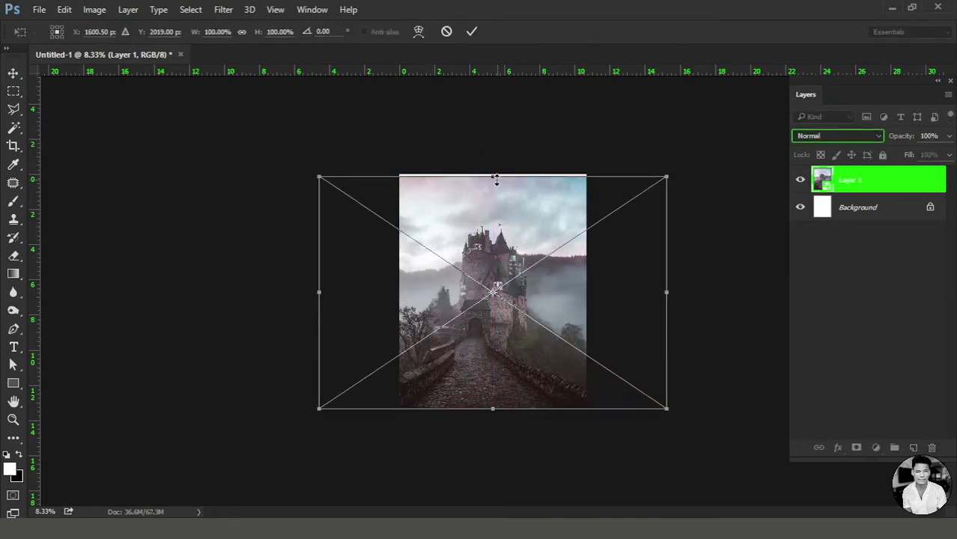
left_click_drag(493, 177, 493, 174)
key("ctrl+plus")
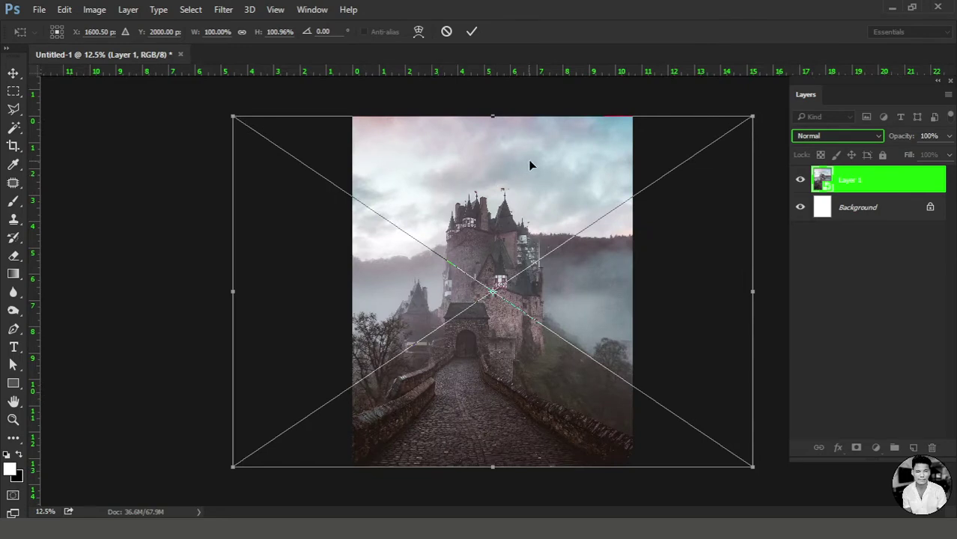
key("ctrl+minus")
left_click_drag(665, 173, 713, 154)
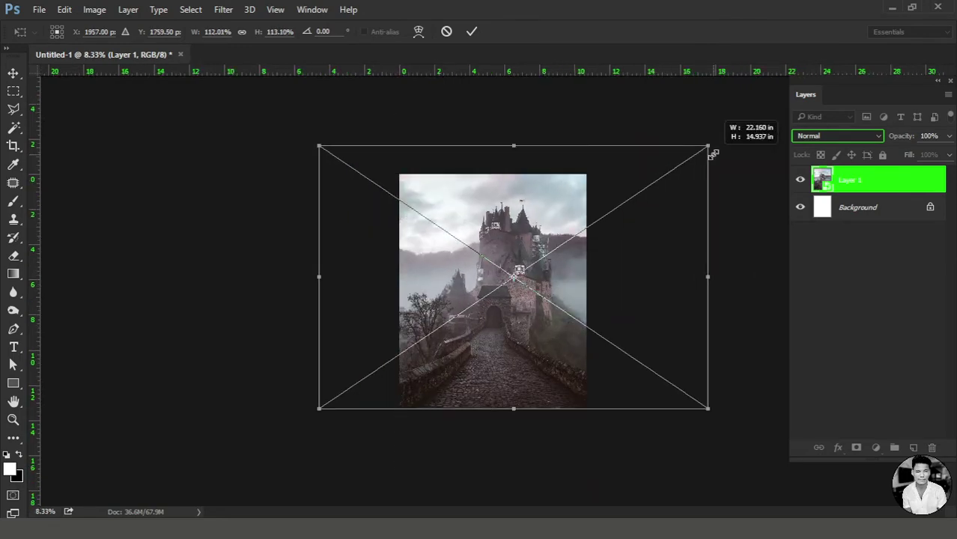
left_click_drag(313, 144, 296, 140)
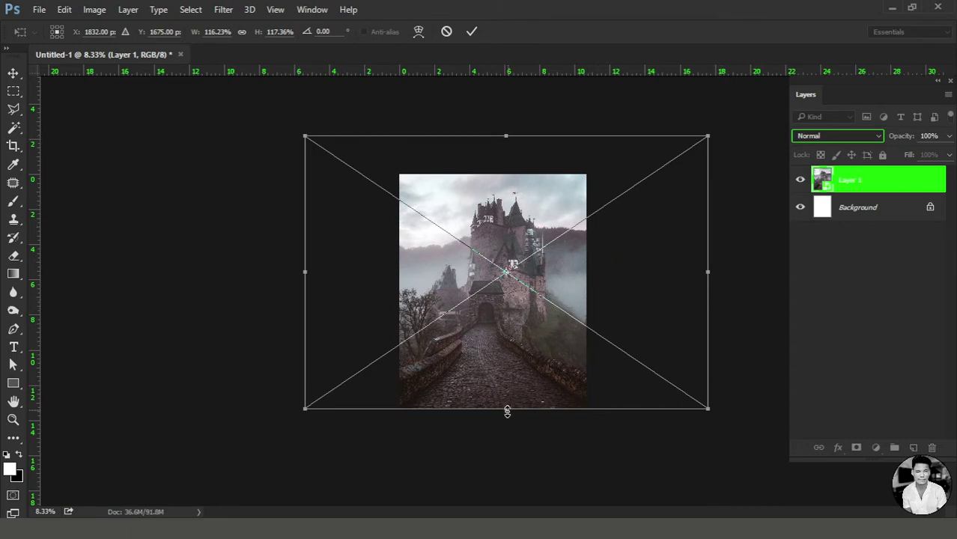
left_click_drag(507, 411, 507, 417)
left_click_drag(706, 136, 699, 138)
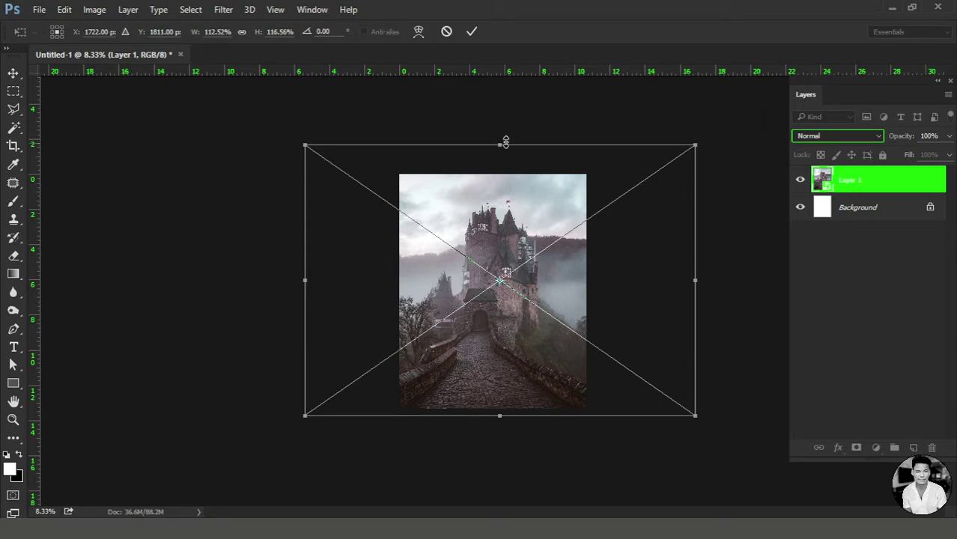
left_click_drag(501, 144, 505, 137)
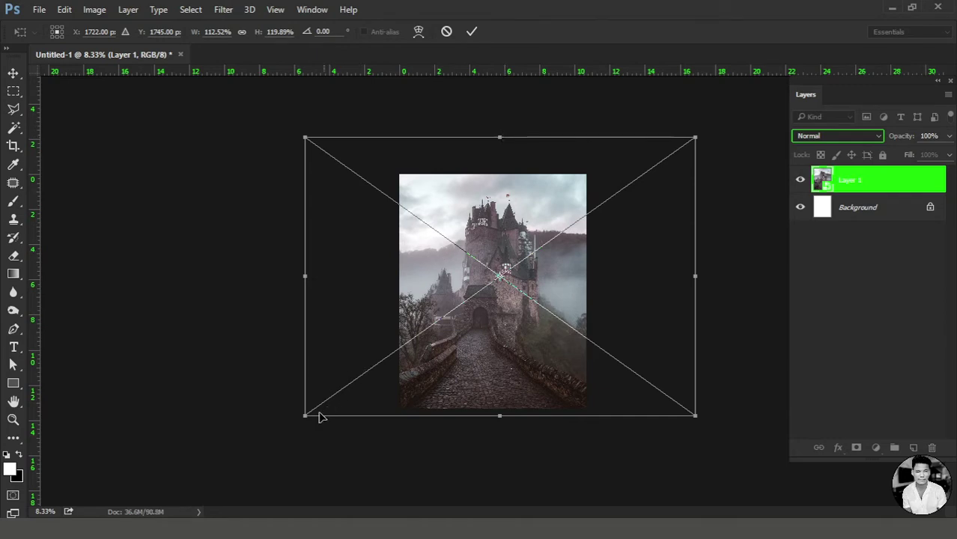
left_click_drag(304, 416, 298, 421)
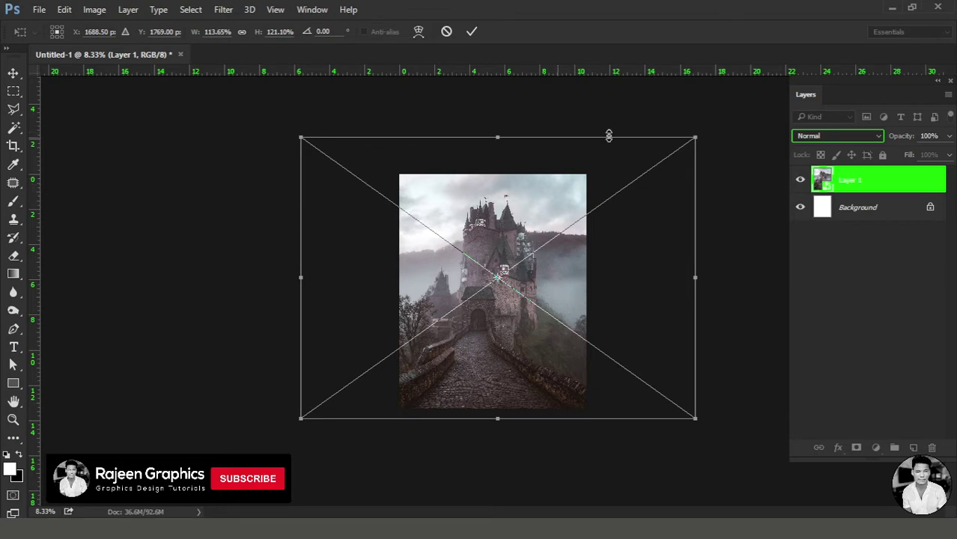
left_click_drag(498, 137, 501, 134)
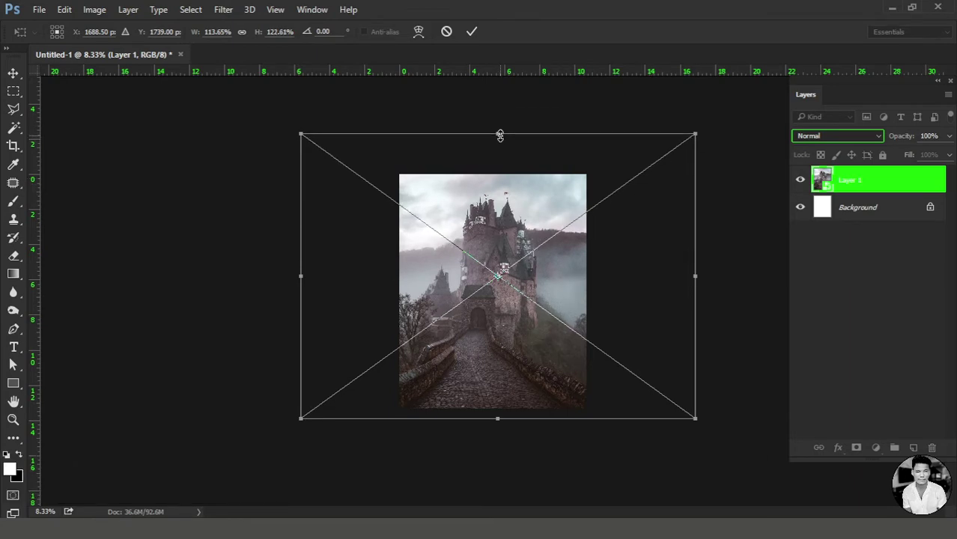
key("Escape")
- Nudge the castle into place and toggle its visibility to check the fit
key("ctrl+plus")
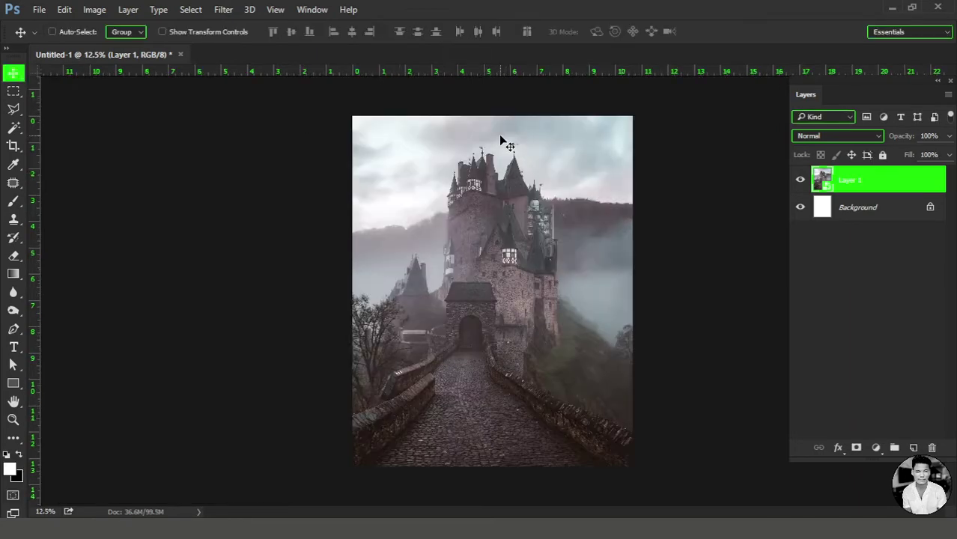
key("ctrl+plus")
key("ctrl+minus")
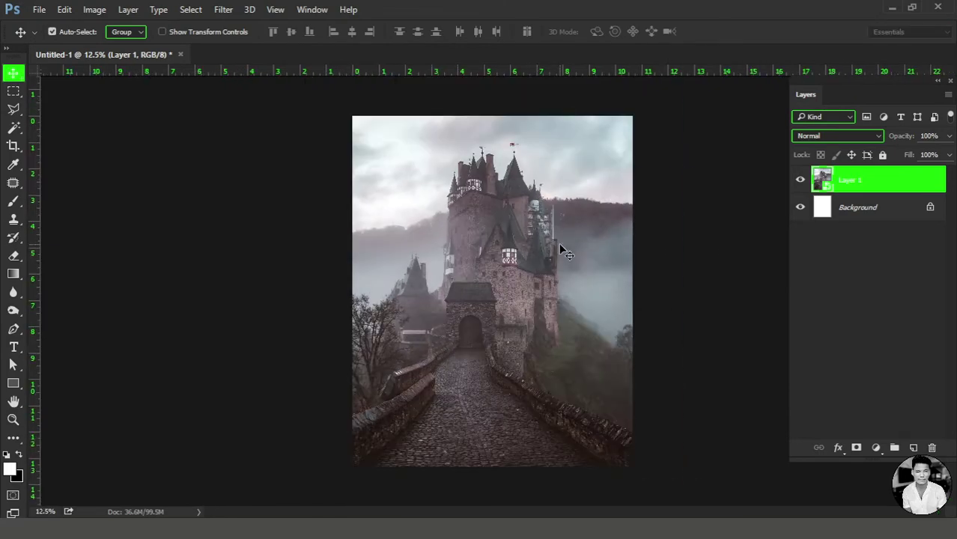
left_click_drag(573, 247, 576, 251)
left_click(800, 180)
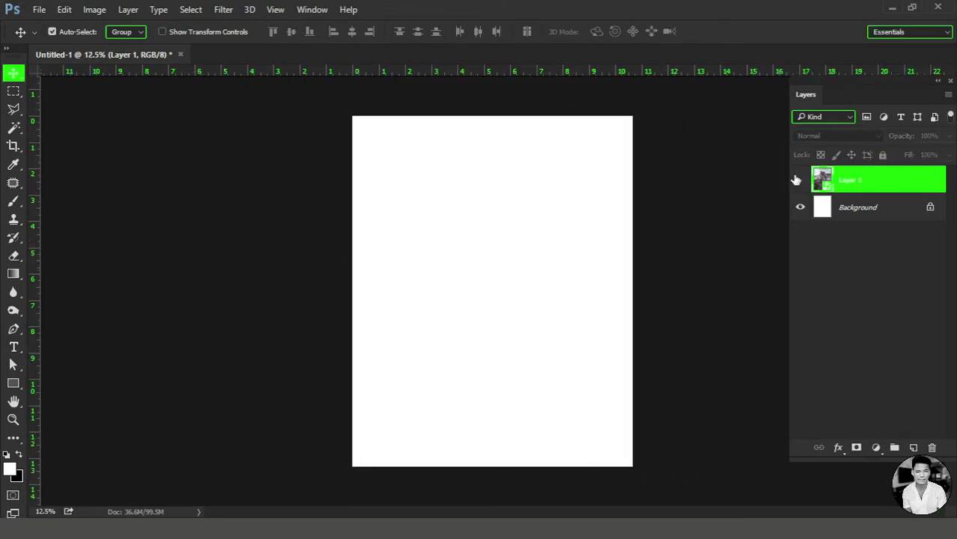
left_click(799, 179)
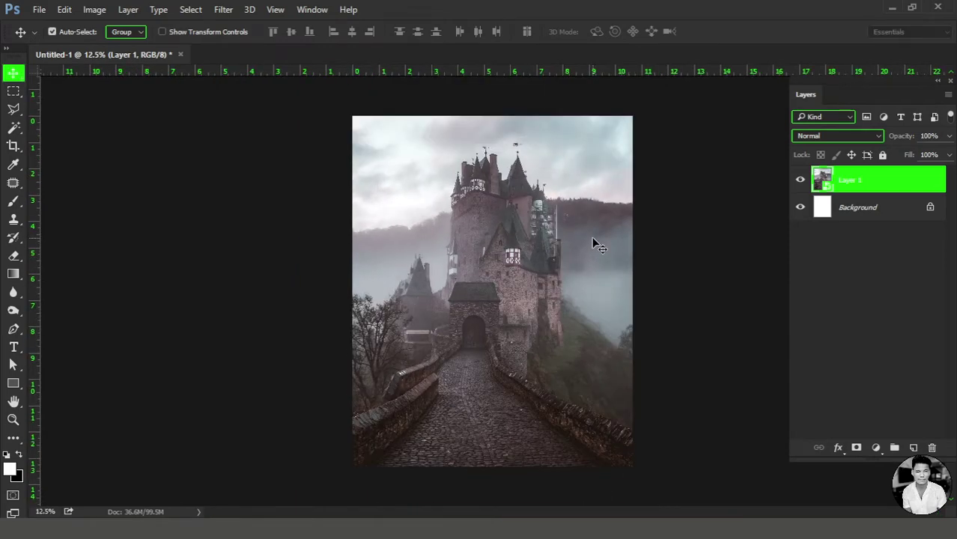
left_click(224, 9)
- Apply Camera Raw to the castle: Highlights -10, Shadows -7, Whites +9, Blacks -8, Clarity +3
left_click(254, 89)
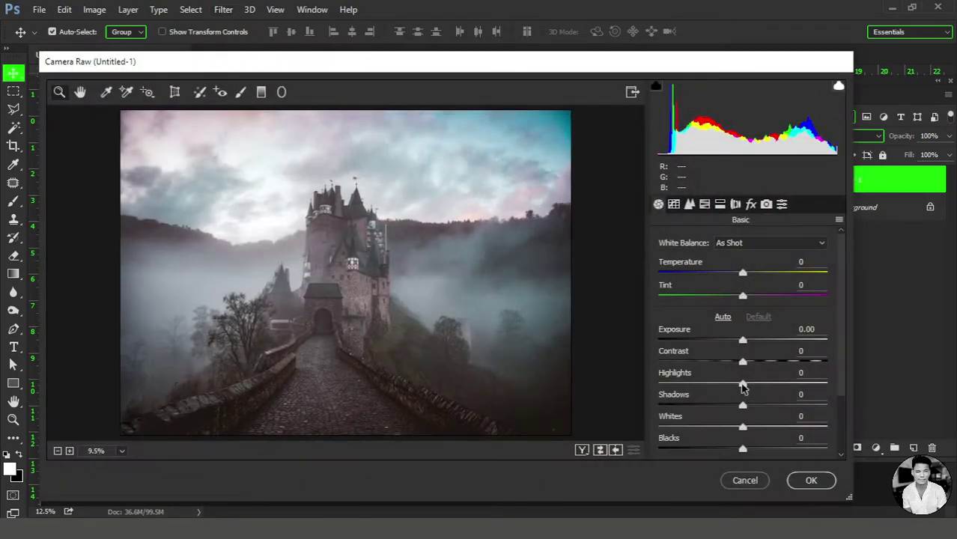
left_click_drag(743, 386, 737, 406)
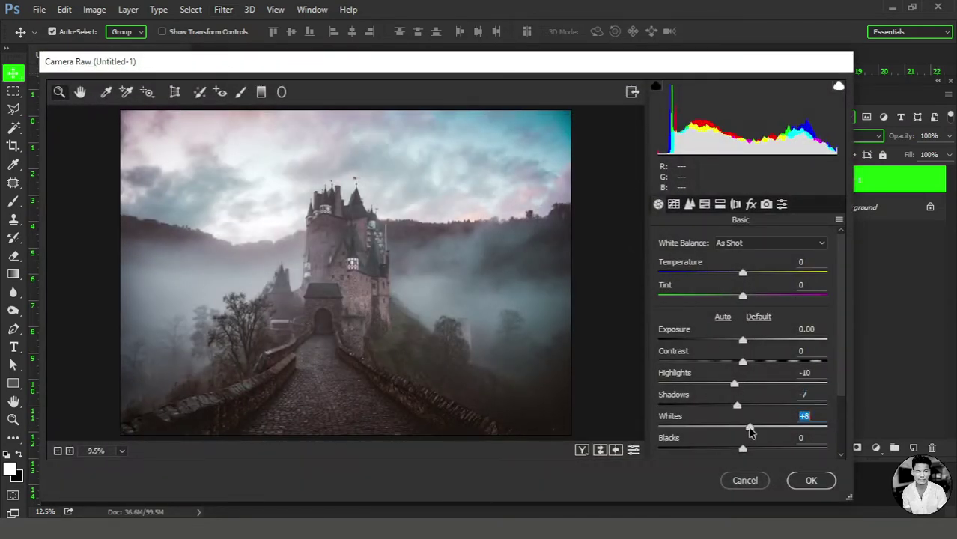
left_click_drag(744, 452, 737, 451)
scroll(764, 420, "down", 3)
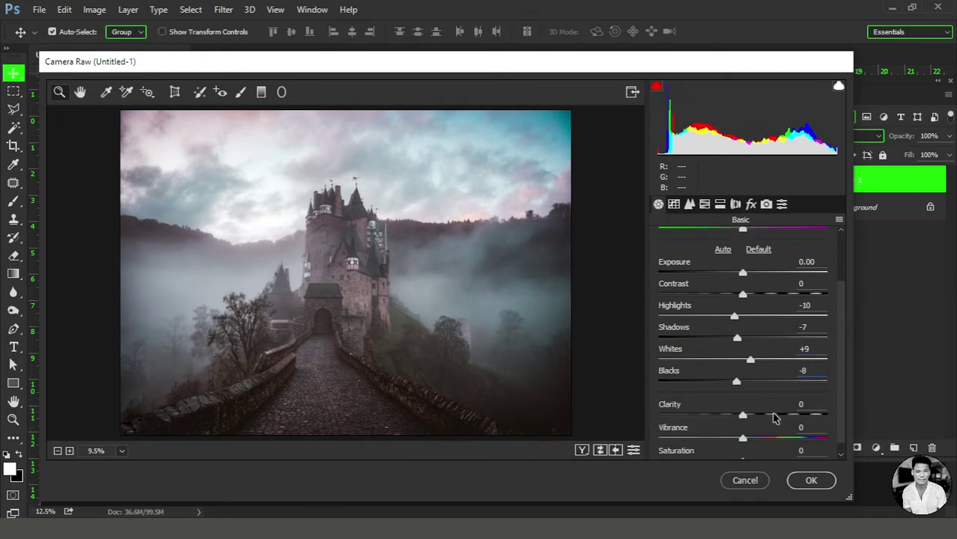
left_click_drag(745, 415, 748, 416)
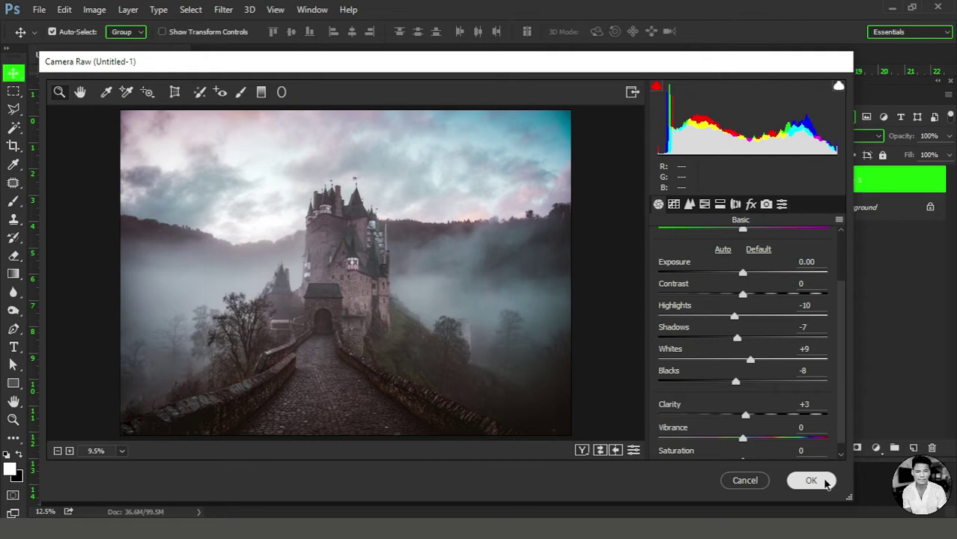
left_click(812, 481)
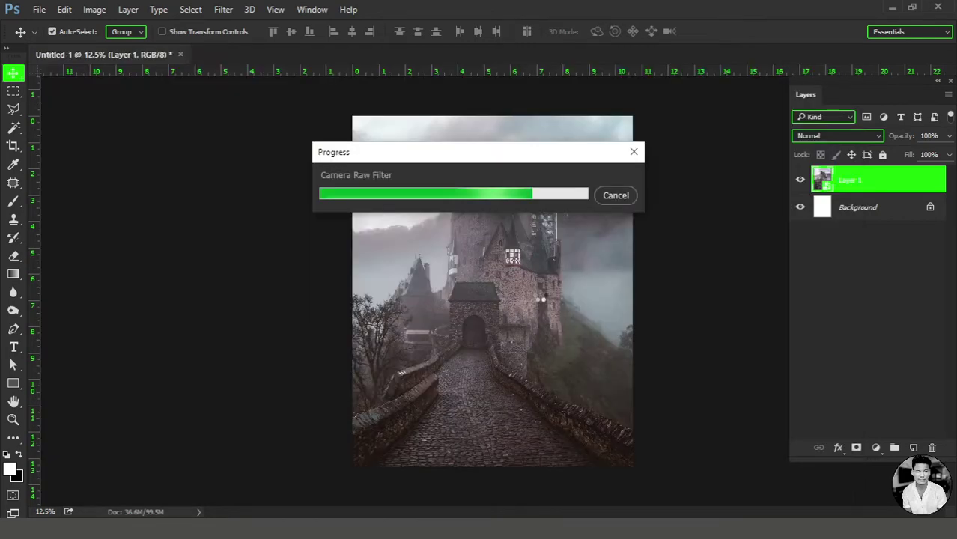
- Open the Stormy Clouds image, drag it into the composite and convert it to a smart object
left_click(940, 180)
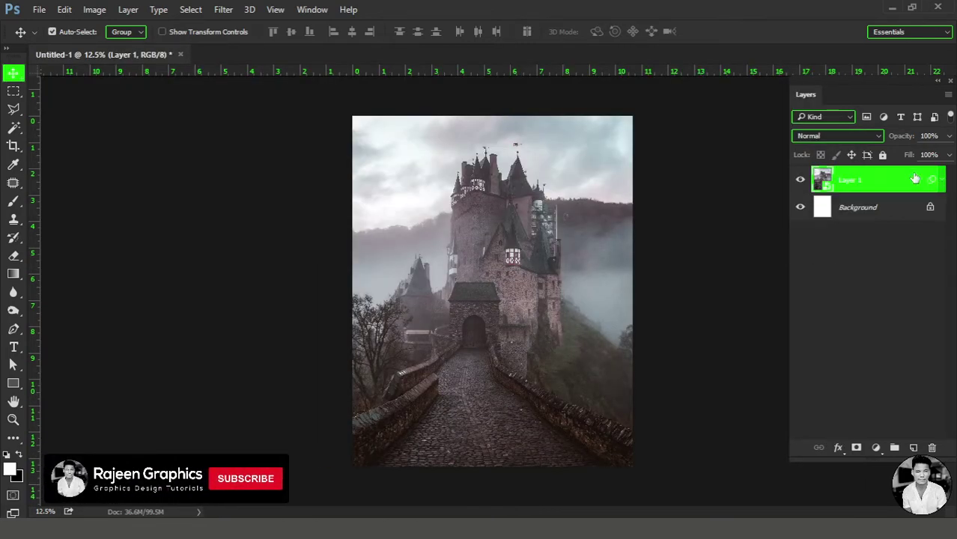
left_click(39, 9)
left_click(46, 36)
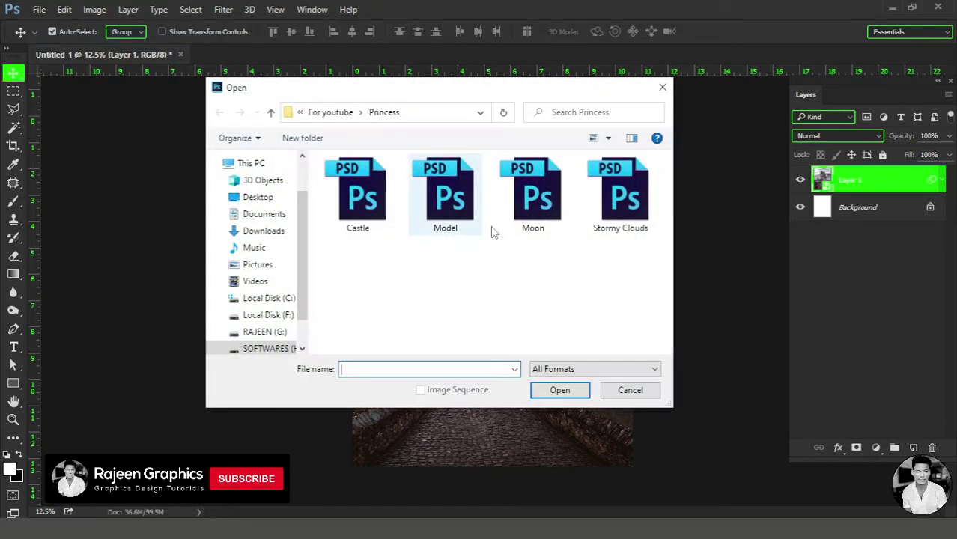
double_click(621, 216)
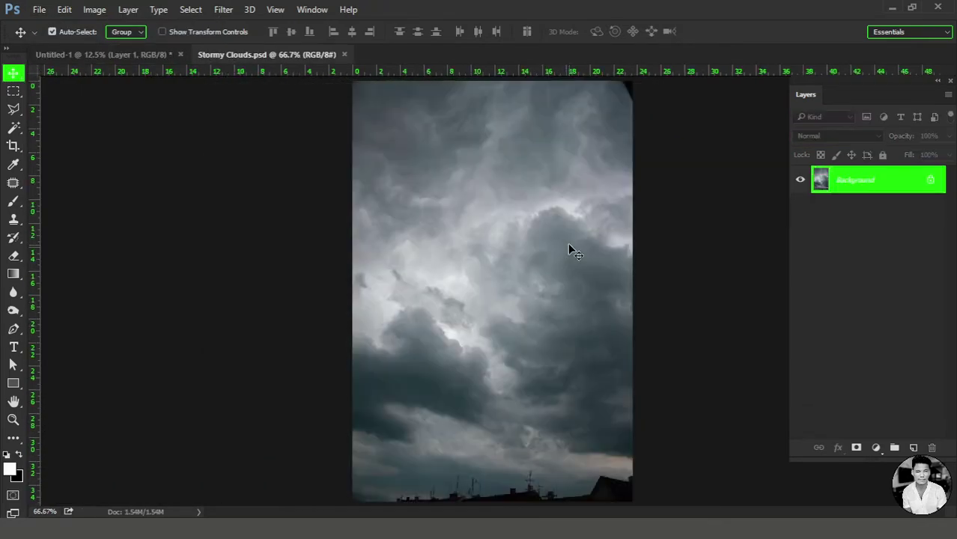
left_click_drag(568, 250, 432, 224)
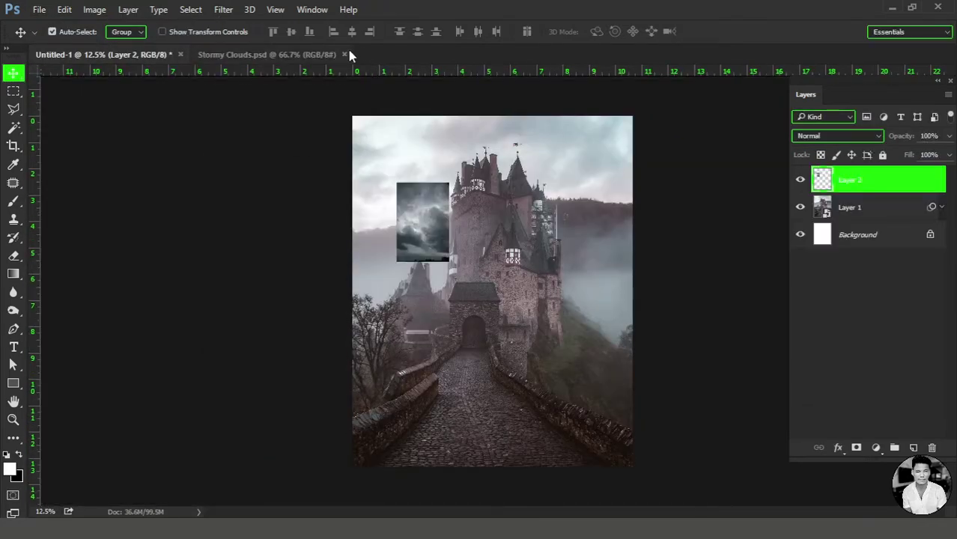
right_click(803, 176)
left_click(629, 242)
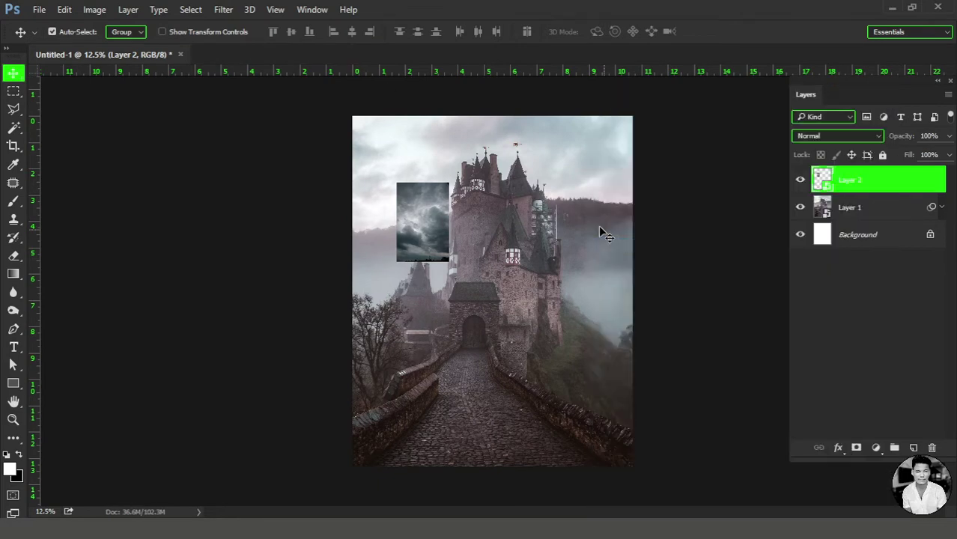
- Rotate the clouds -90° and stretch them across the top of the canvas
key("ctrl+t")
mouse_move(484, 165)
left_mouse_down()
mouse_move(417, 200)
mouse_move(477, 183)
left_mouse_up()
left_click_drag(454, 228, 439, 161)
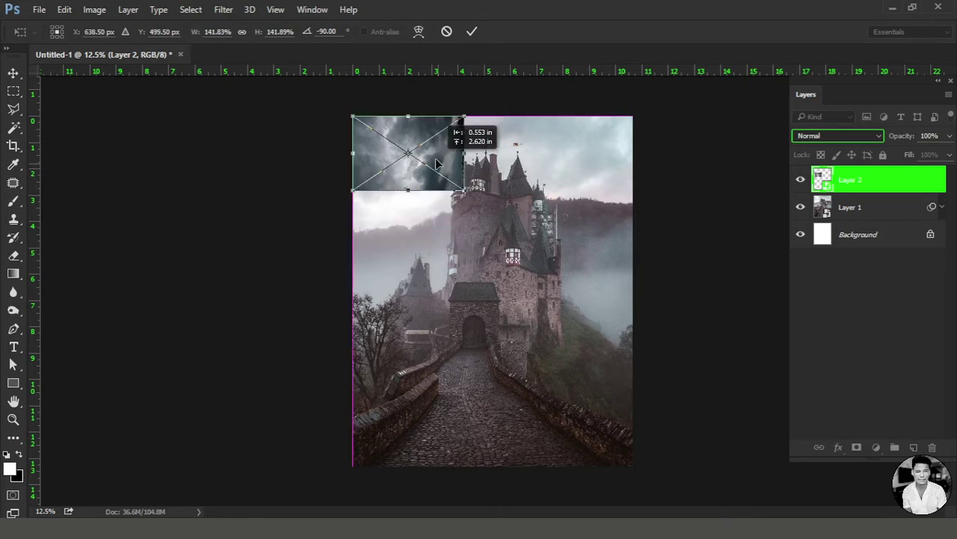
left_click_drag(458, 199, 676, 292)
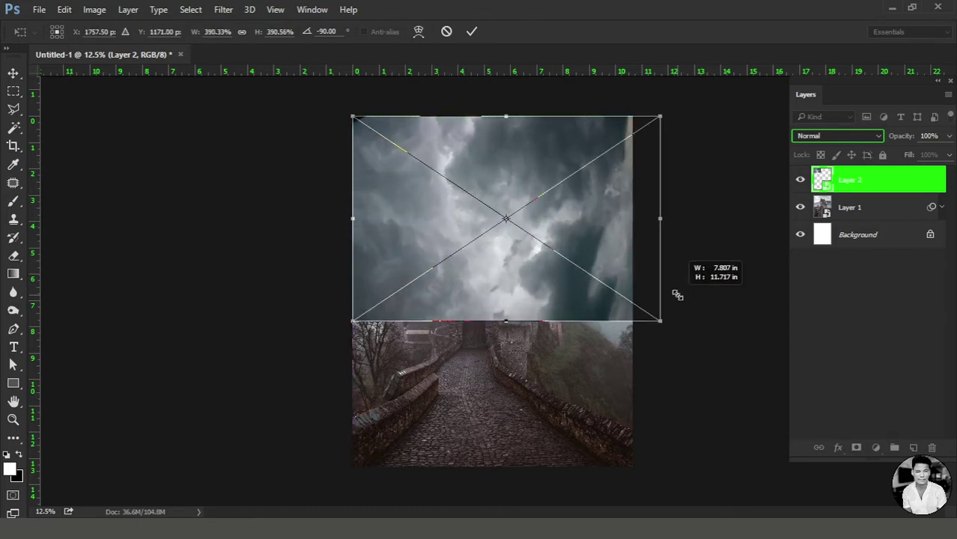
left_click_drag(358, 111, 345, 113)
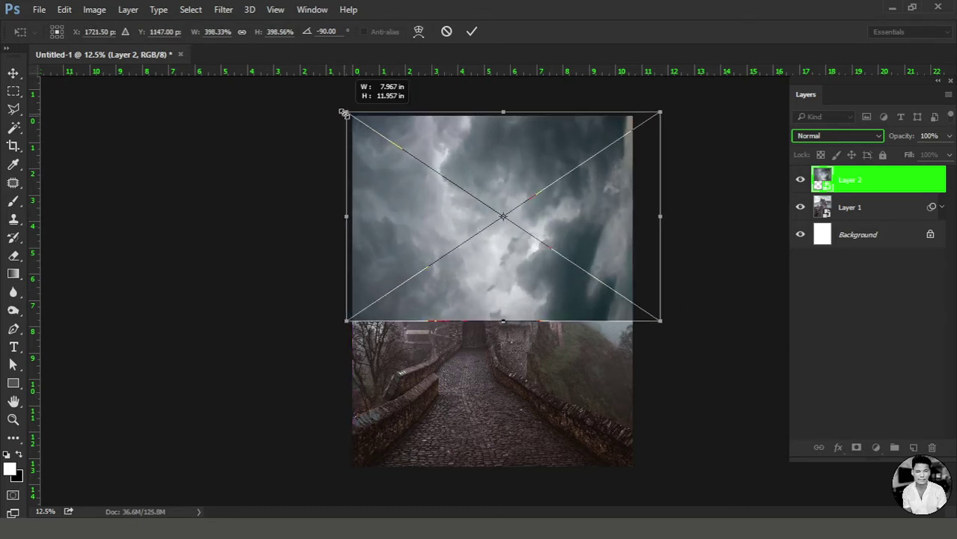
left_click_drag(505, 319, 512, 247)
key("Return")
left_click(948, 135)
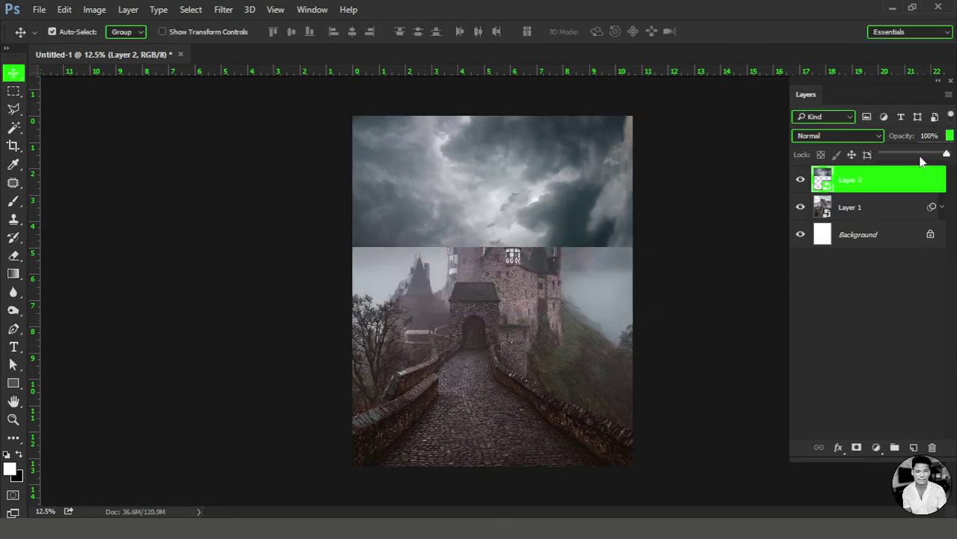
- Lower the clouds' opacity to extend their bottom edge, then restore full opacity
left_click(919, 154)
key("ctrl+t")
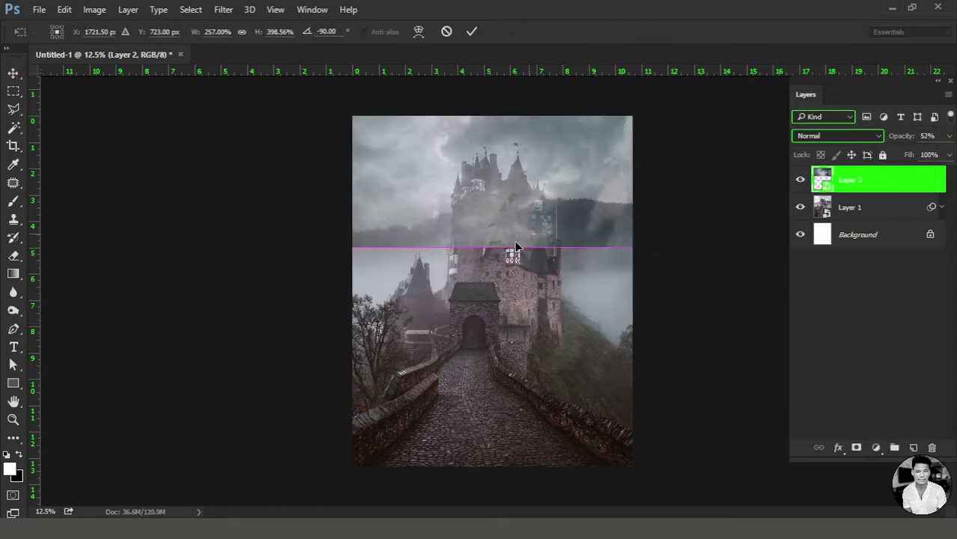
left_click_drag(510, 252, 504, 255)
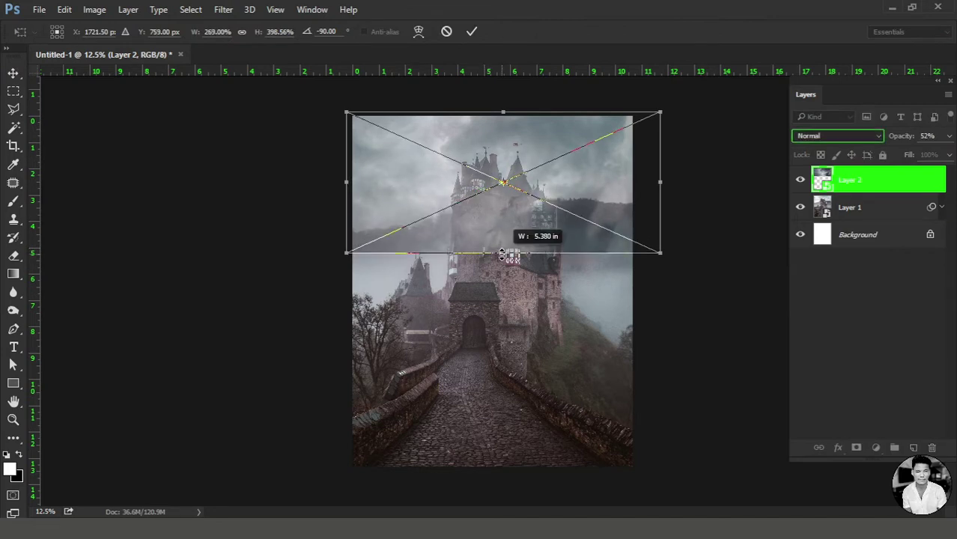
key("Return")
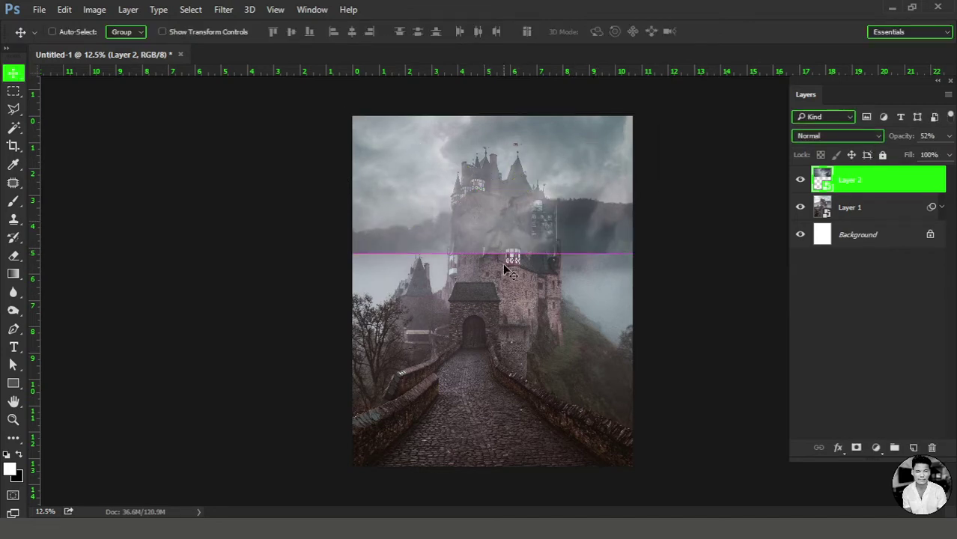
key("ctrl+t")
left_click(949, 135)
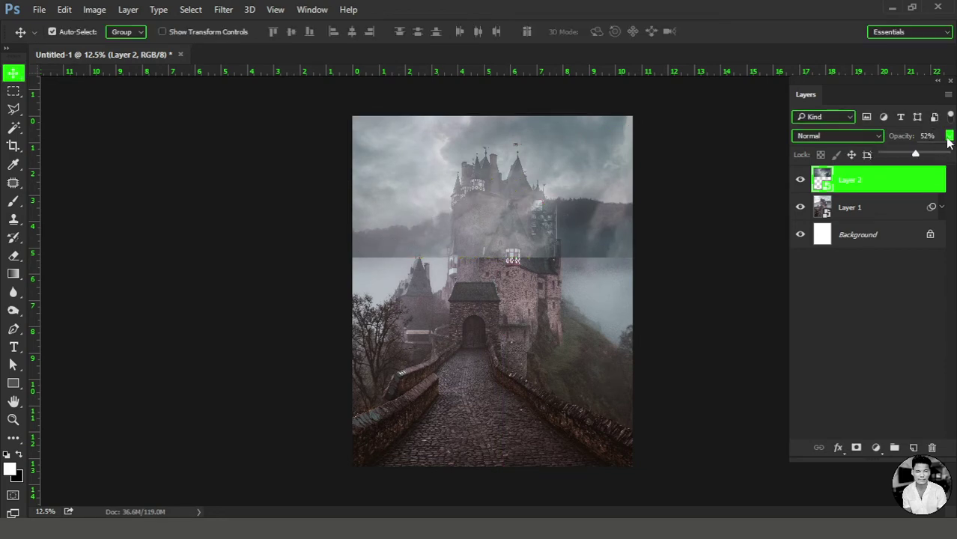
left_click_drag(946, 154, 948, 154)
- Compare Darker Color and Darken blend modes on the clouds and add a white layer mask
left_click(837, 135)
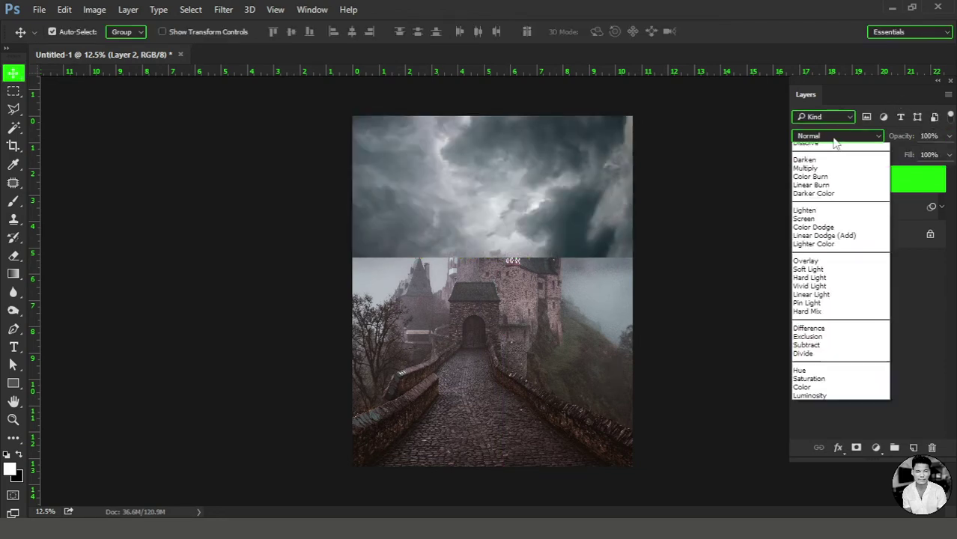
left_click(824, 209)
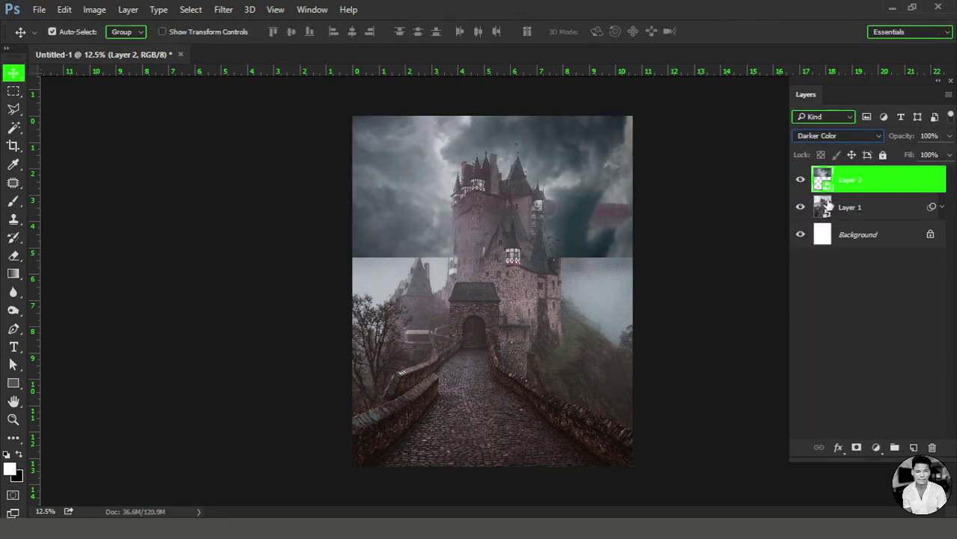
left_click(835, 136)
left_click(822, 170)
scroll(825, 137, "down", 1)
scroll(823, 134, "down", 1)
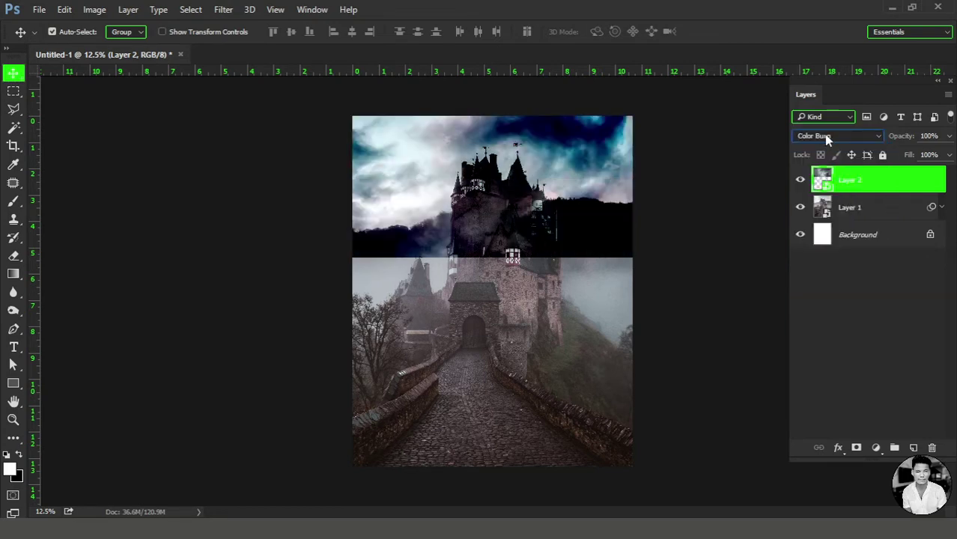
scroll(835, 136, "down", 1)
scroll(837, 137, "down", 1)
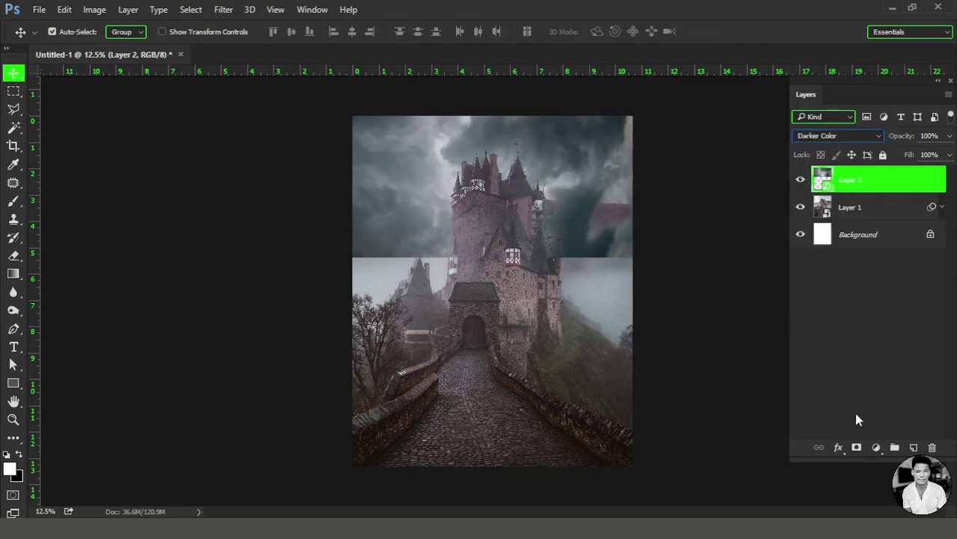
left_click(856, 447)
left_click(13, 201)
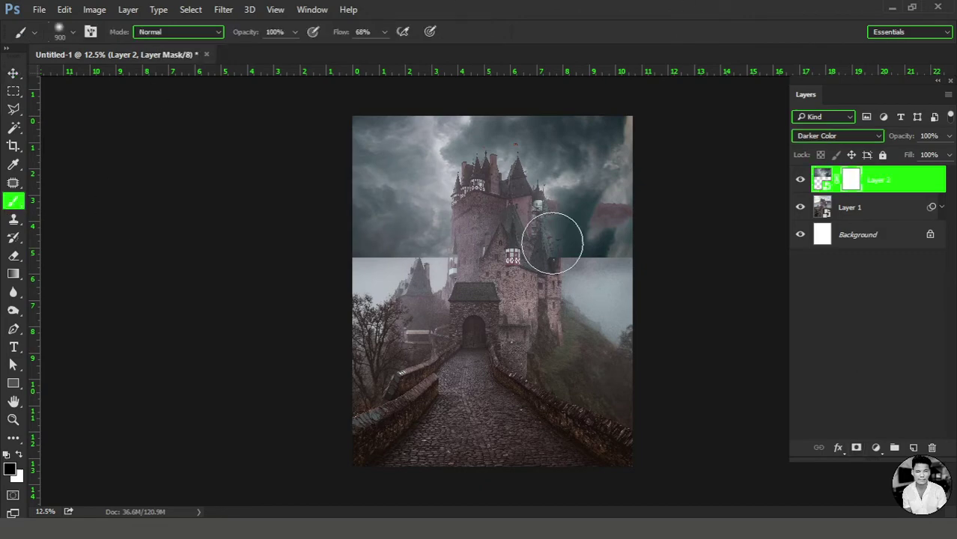
- Set brush flow to 53% and paint black on the mask to soften the cloud edge above the fog
left_click(508, 205, "ctrl")
left_click(564, 227, "ctrl")
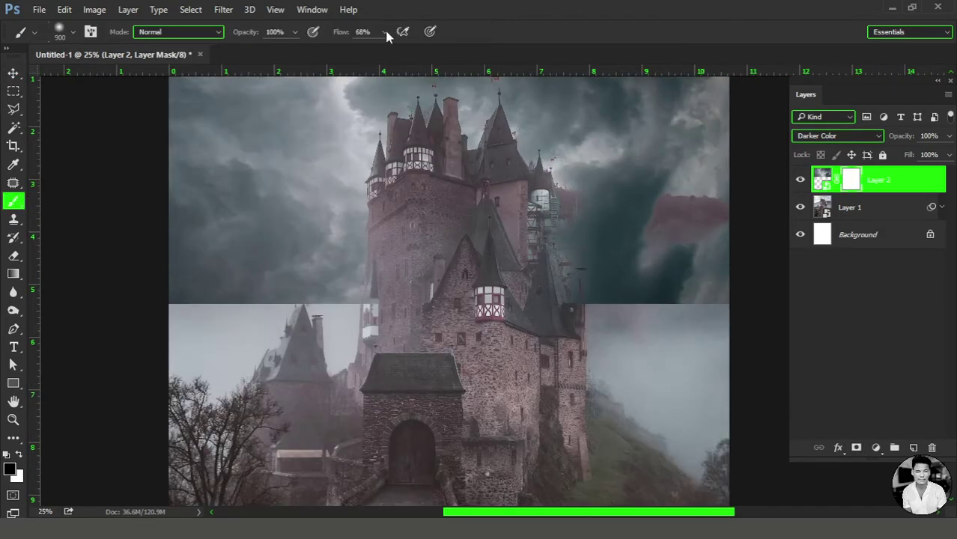
left_click_drag(380, 54, 374, 54)
left_click(630, 256, "ctrl")
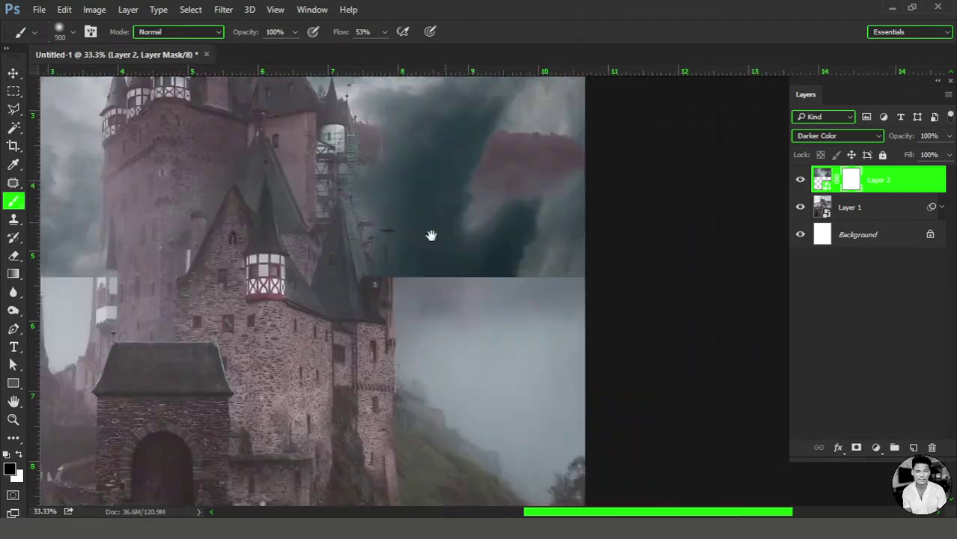
left_click(517, 300)
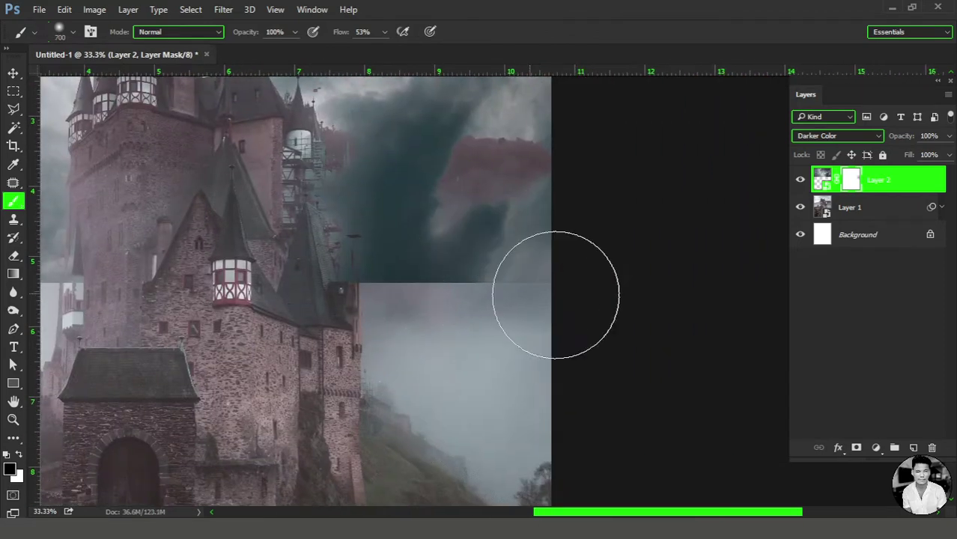
mouse_move(555, 293)
left_mouse_down()
mouse_move(438, 301)
mouse_move(399, 277)
mouse_move(426, 288)
left_mouse_up()
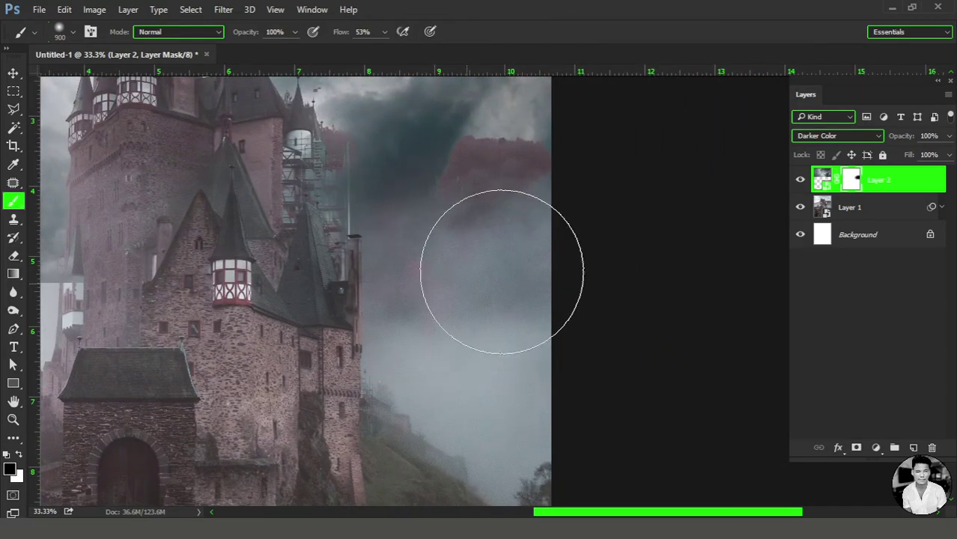
key("ctrl+minus")
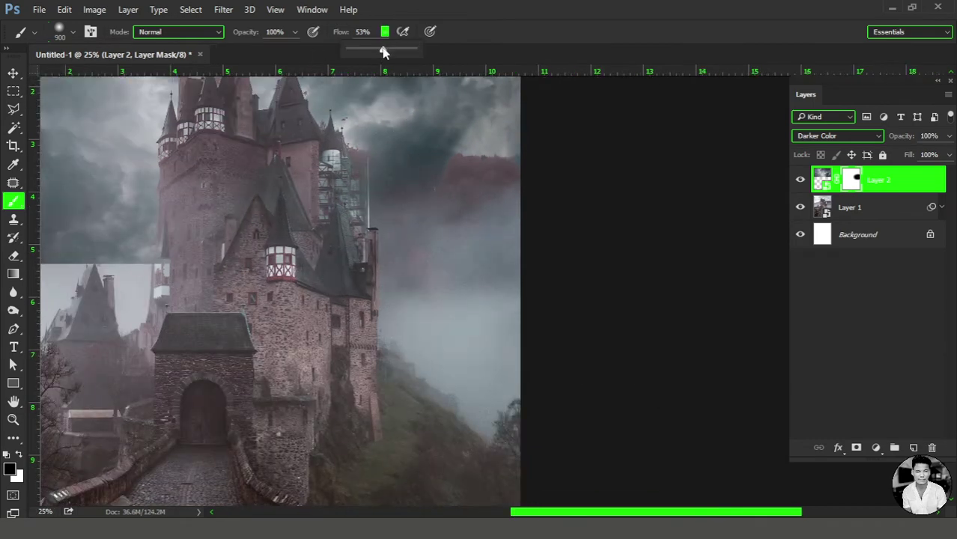
left_click_drag(461, 176, 551, 210)
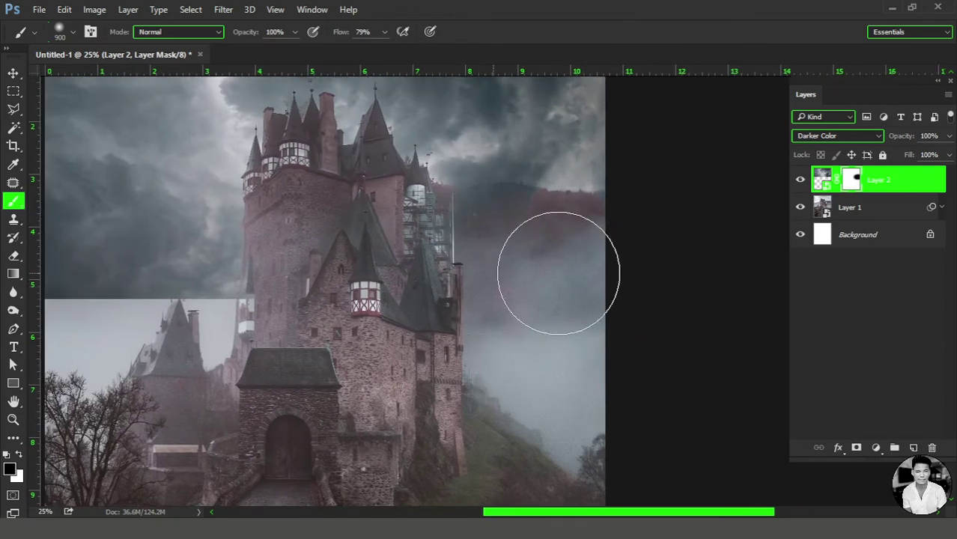
key("bracketleft")
key("bracketleft")
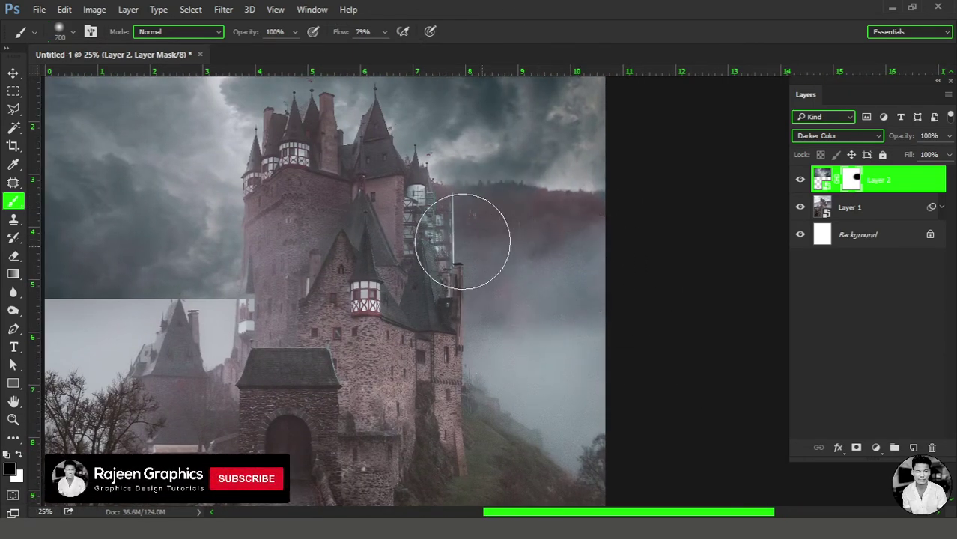
key("bracketright")
key("bracketright")
key("bracketright")
key("bracketright")
key("bracketright")
key("bracketright")
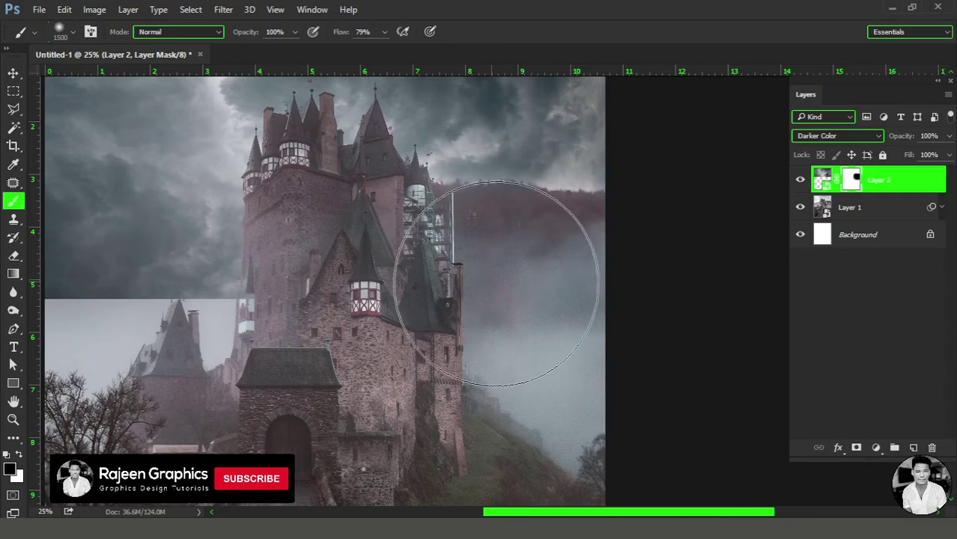
key("bracketright")
- Paint away the hard fog edge and haze around the left tower at varying brush sizes
left_click_drag(560, 289, 662, 102)
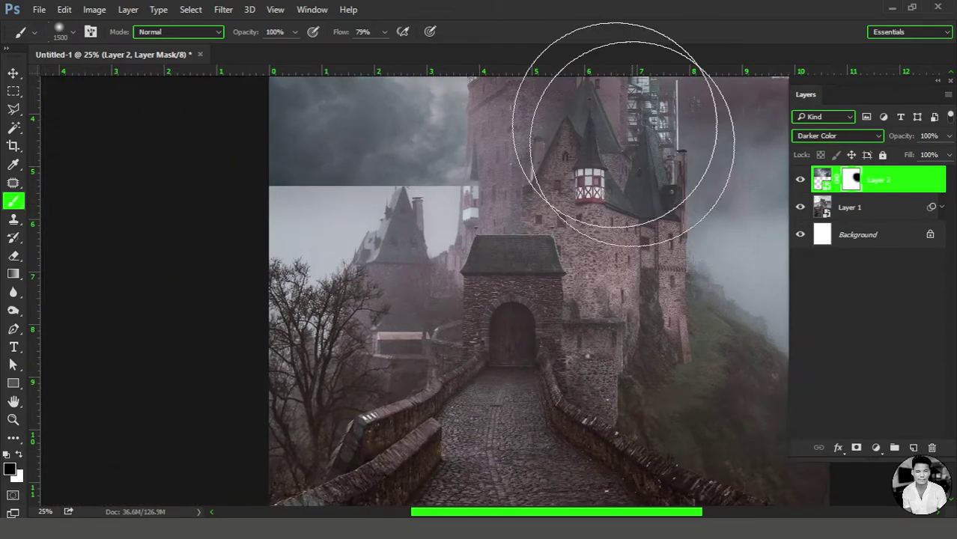
key("bracketleft")
key("bracketleft")
key("bracketleft")
left_click_drag(423, 229, 347, 310)
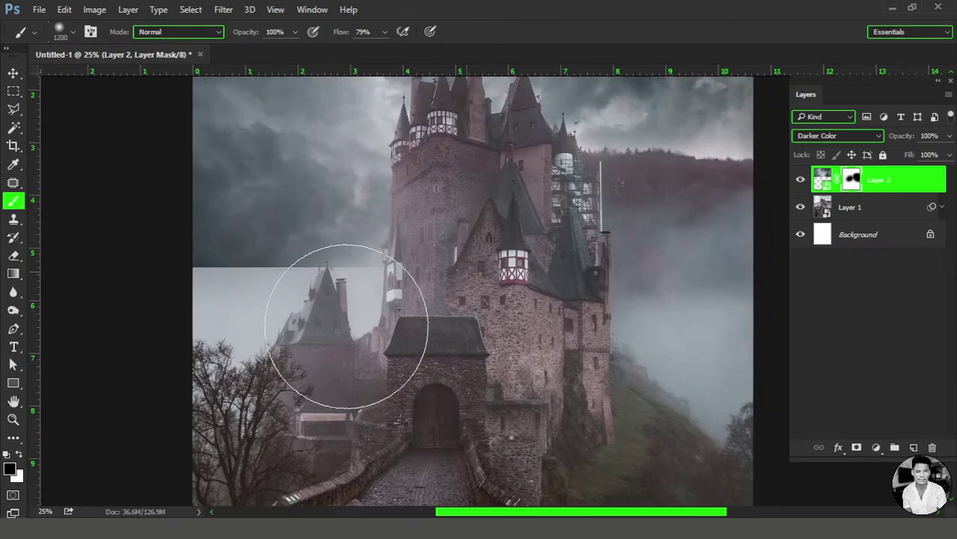
key("bracketleft")
key("bracketleft")
key("bracketleft")
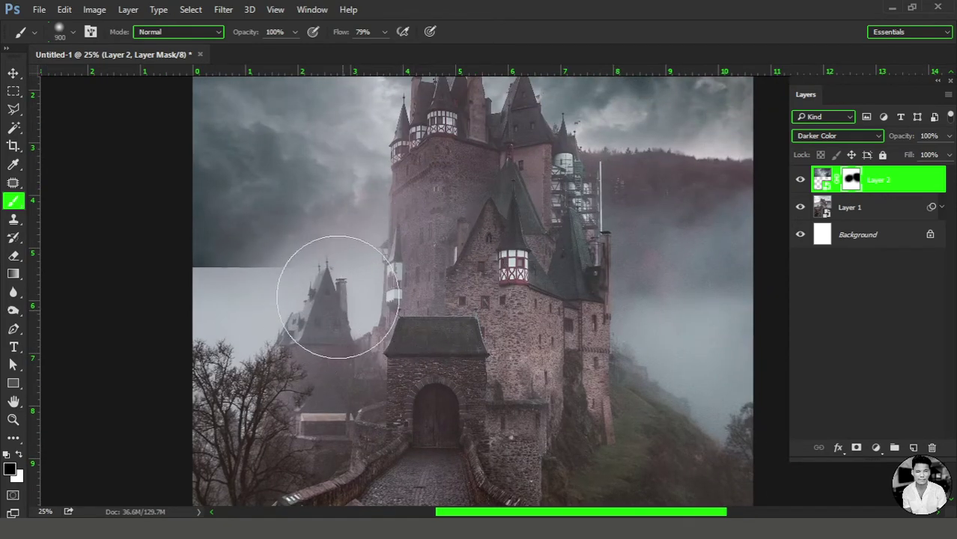
left_click_drag(244, 325, 214, 310)
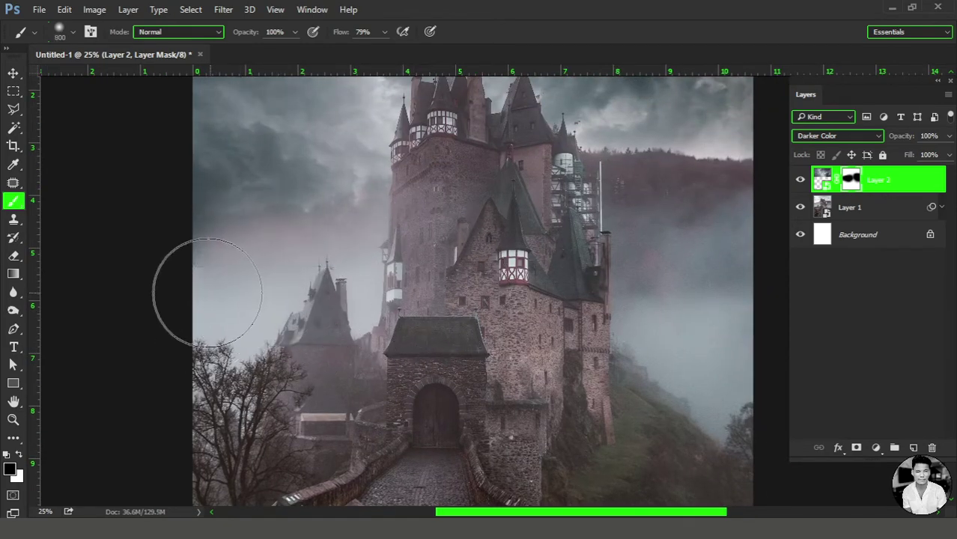
key("bracketright")
mouse_move(491, 240)
left_mouse_down()
mouse_move(395, 278)
mouse_move(445, 257)
mouse_move(427, 252)
mouse_move(459, 252)
mouse_move(405, 252)
left_mouse_up()
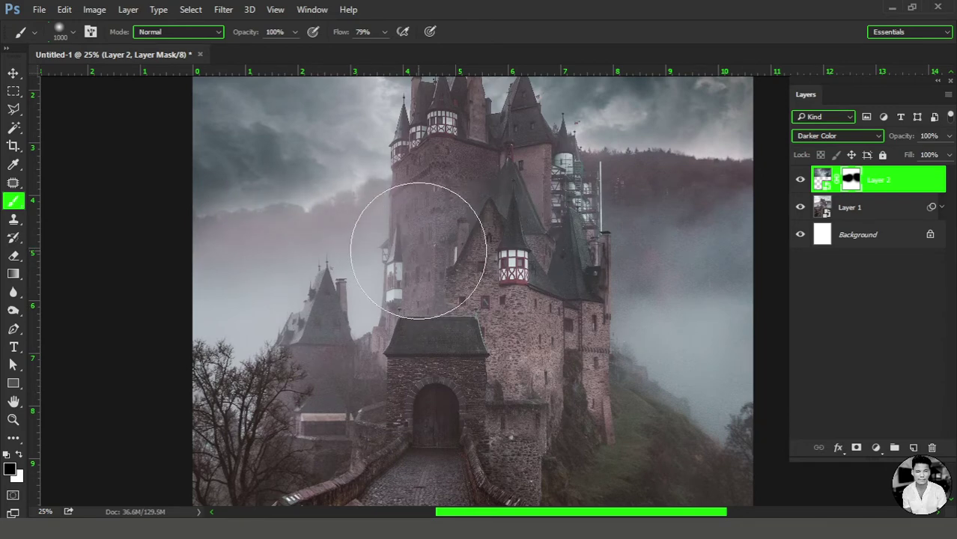
key("bracketright")
key("bracketright")
key("bracketright")
mouse_move(269, 316)
left_mouse_down()
mouse_move(277, 310)
mouse_move(235, 341)
mouse_move(416, 316)
mouse_move(524, 258)
left_mouse_up()
key("bracketright")
key("ctrl+0")
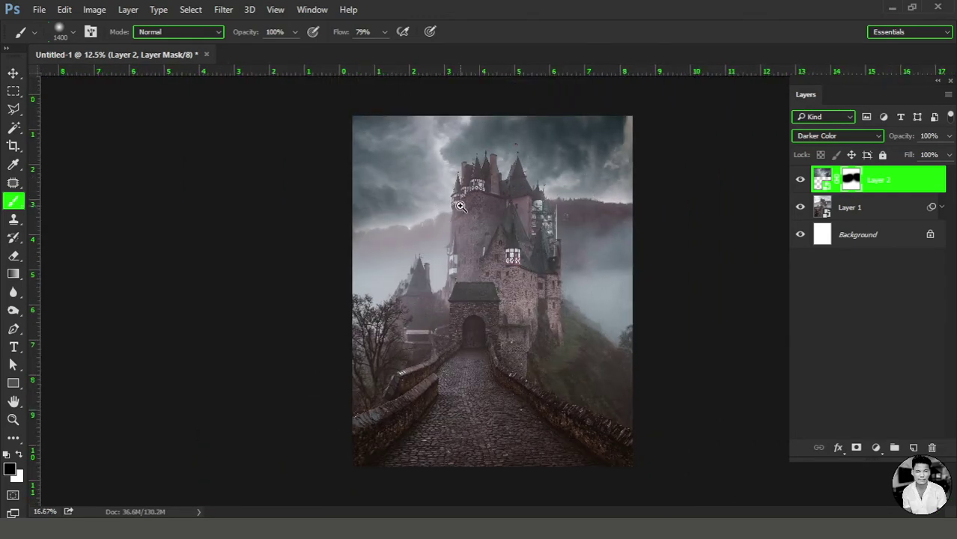
key("ctrl+plus")
left_click_drag(490, 290, 428, 310)
key("bracketleft")
key("bracketleft")
key("bracketleft")
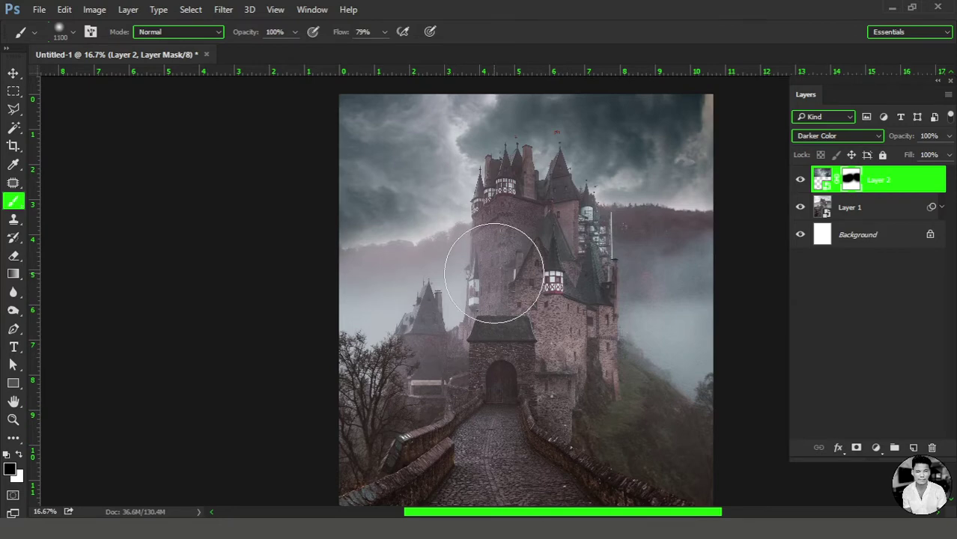
left_click_drag(502, 278, 458, 295)
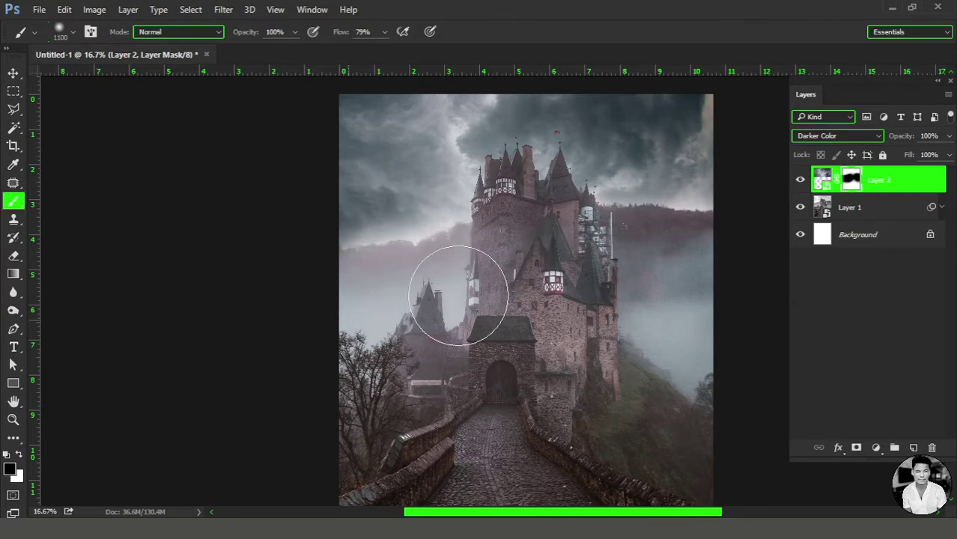
- Add a Color Balance layer clipped to Layer 2 with midtones Cyan/Red -2, Yellow/Blue +6
left_click(11, 74)
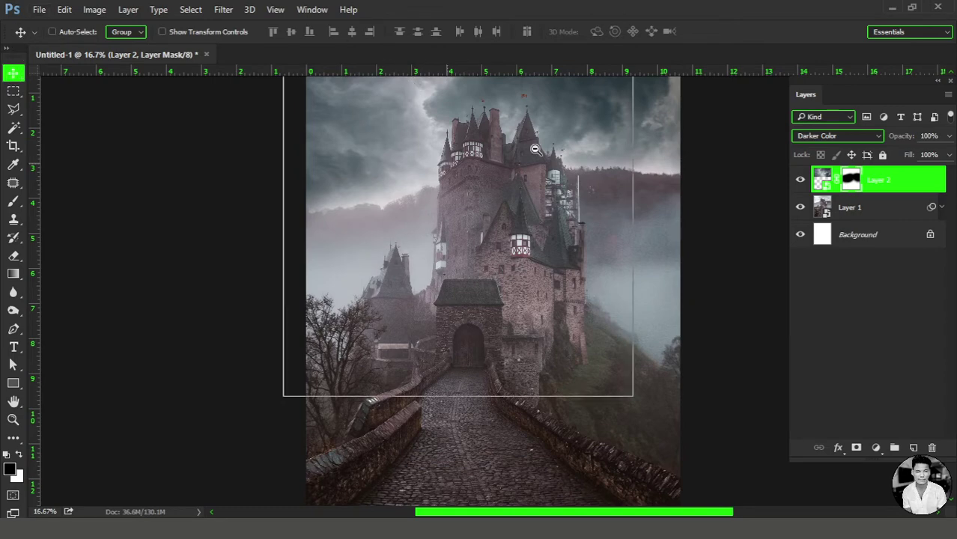
key("ctrl+minus")
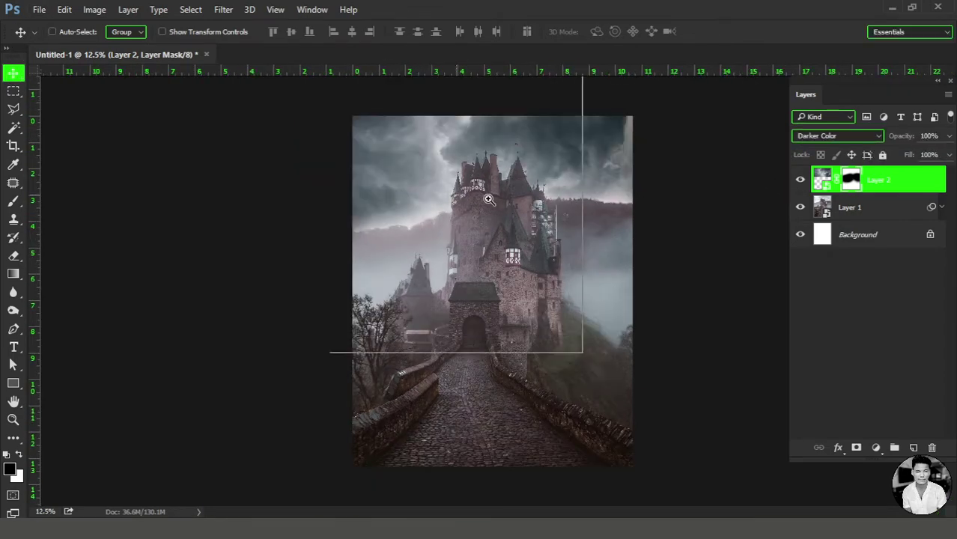
key("ctrl+plus")
left_click(799, 180)
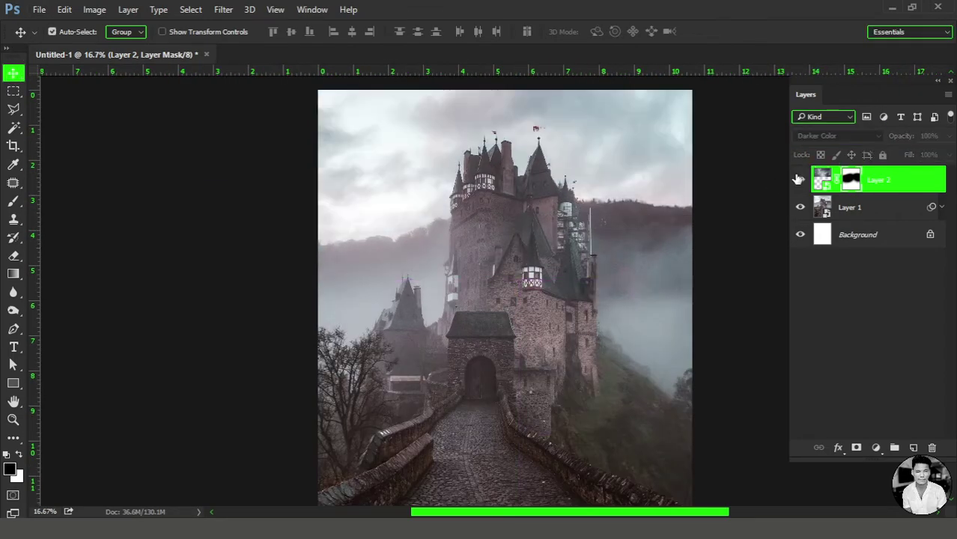
left_click(799, 180)
left_click(876, 447)
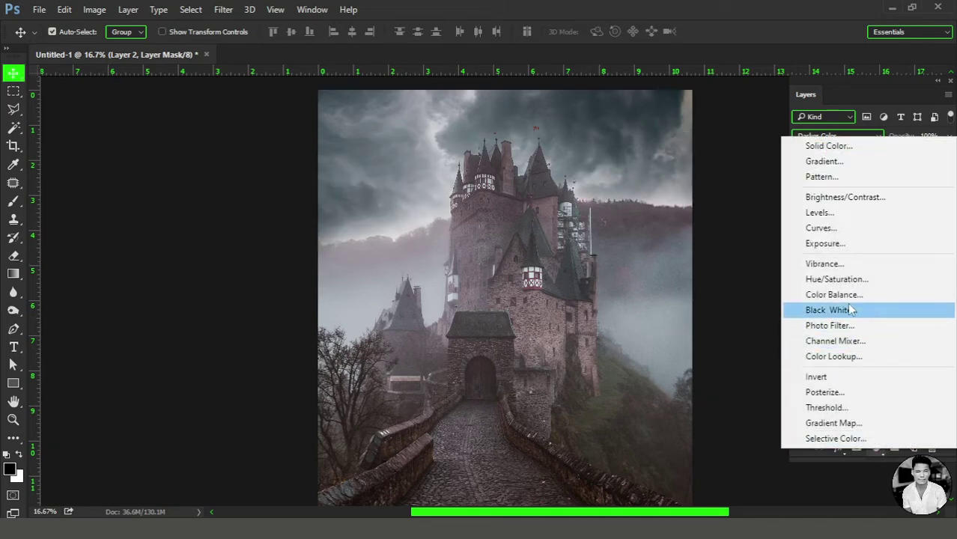
left_click(846, 293)
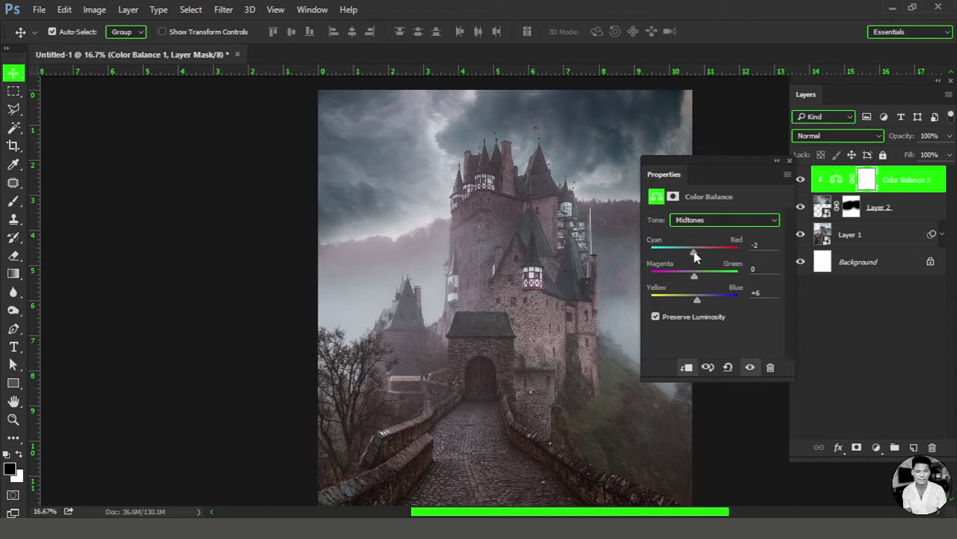
left_click(788, 162)
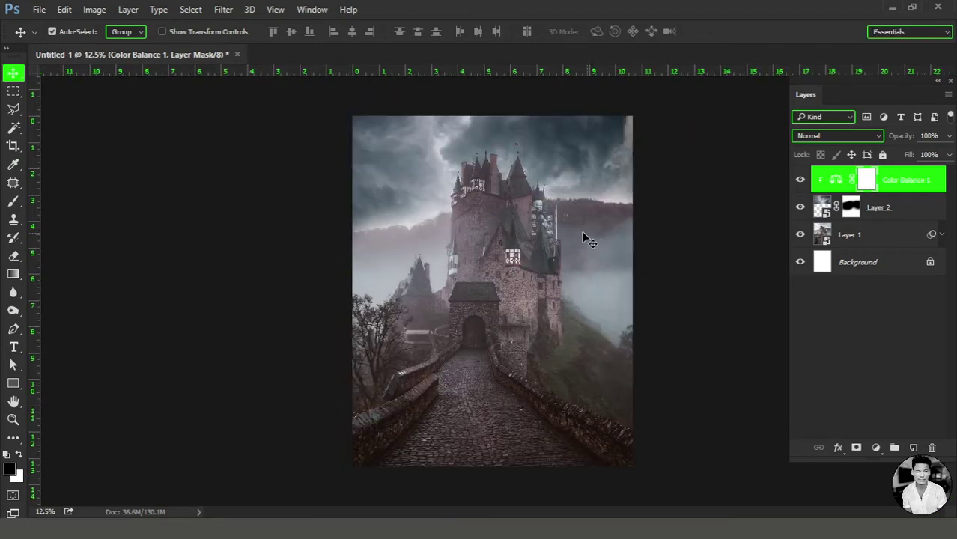
scroll(531, 190, "up", 1)
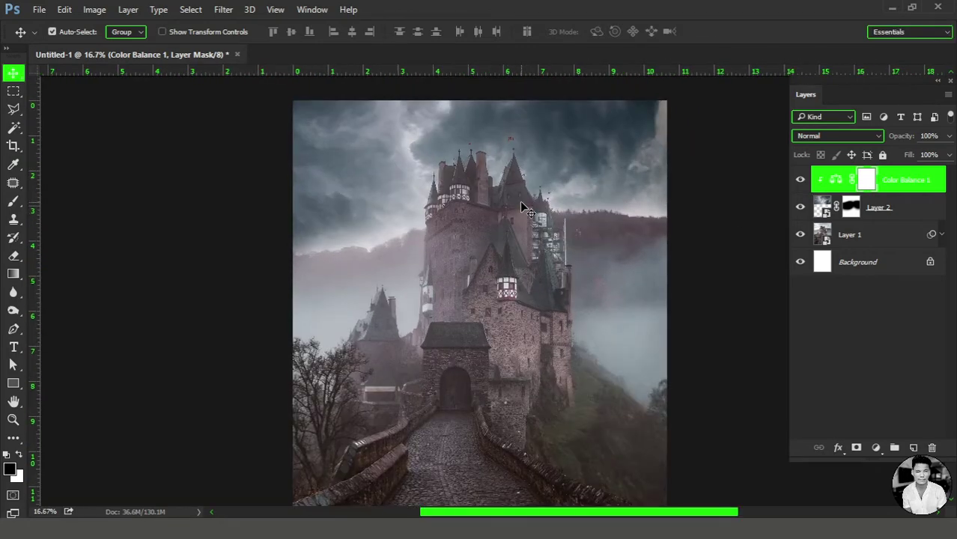
- Add a white Solid Color fill layer limited by Underlying Layer Blend If sliders to brighter tones
left_click(876, 447)
left_click(824, 148)
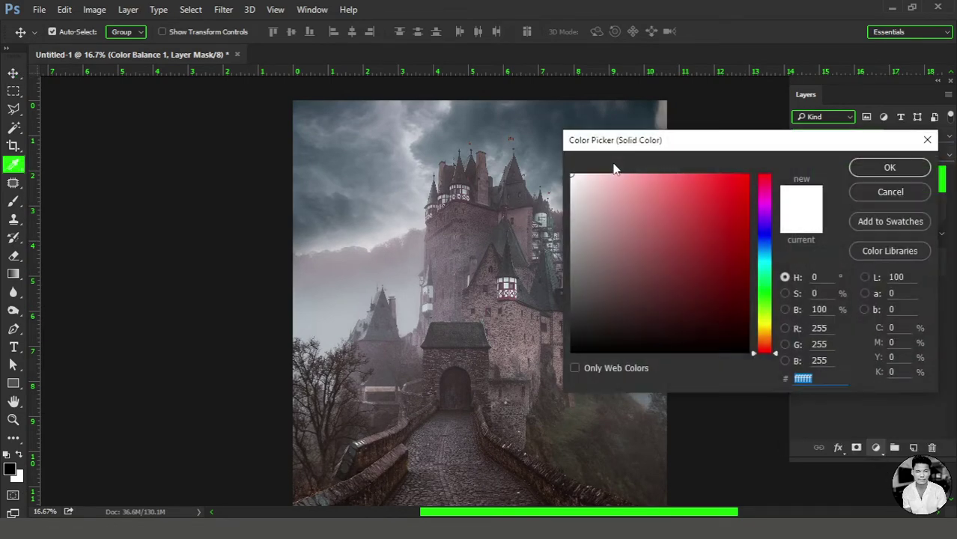
left_click(888, 168)
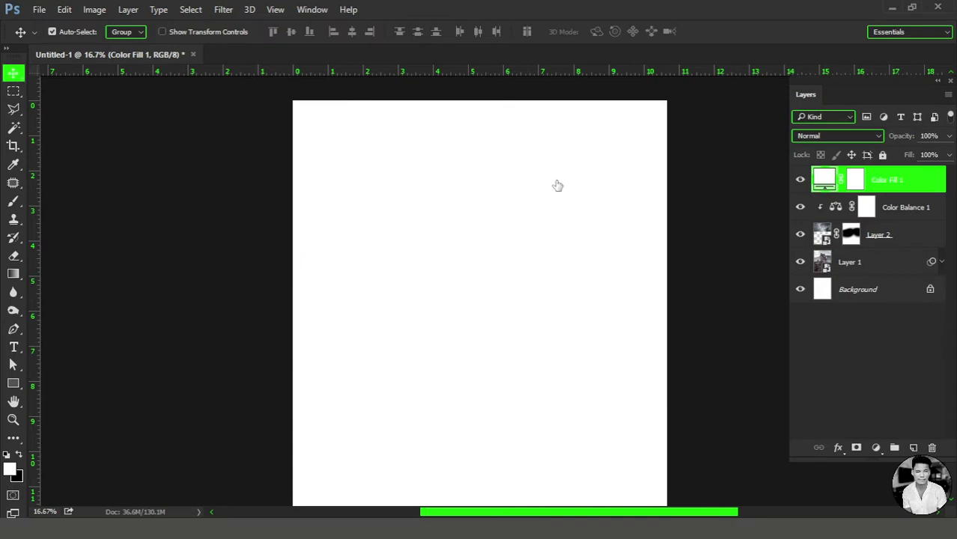
left_click_drag(459, 174, 642, 85)
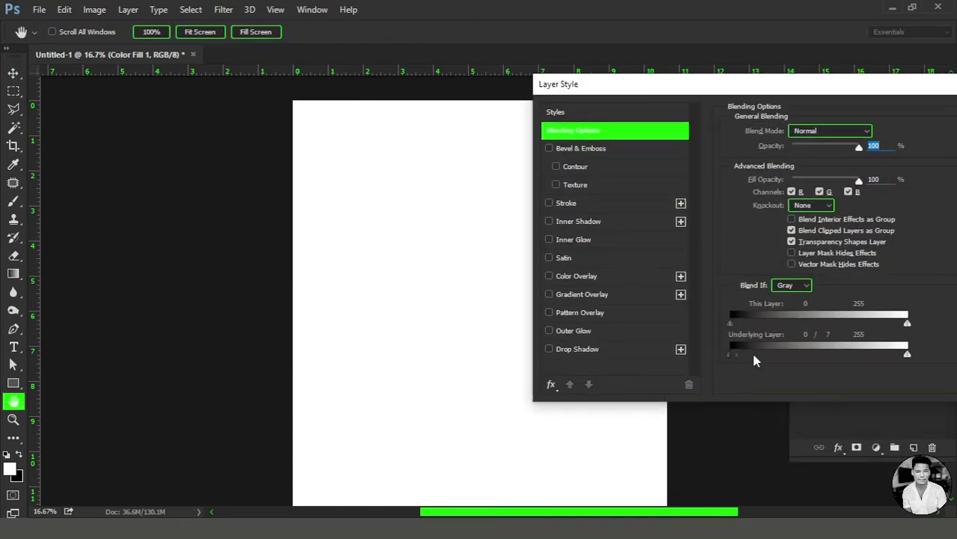
mouse_move(736, 355)
left_mouse_down()
mouse_move(775, 355)
mouse_move(745, 354)
left_mouse_up()
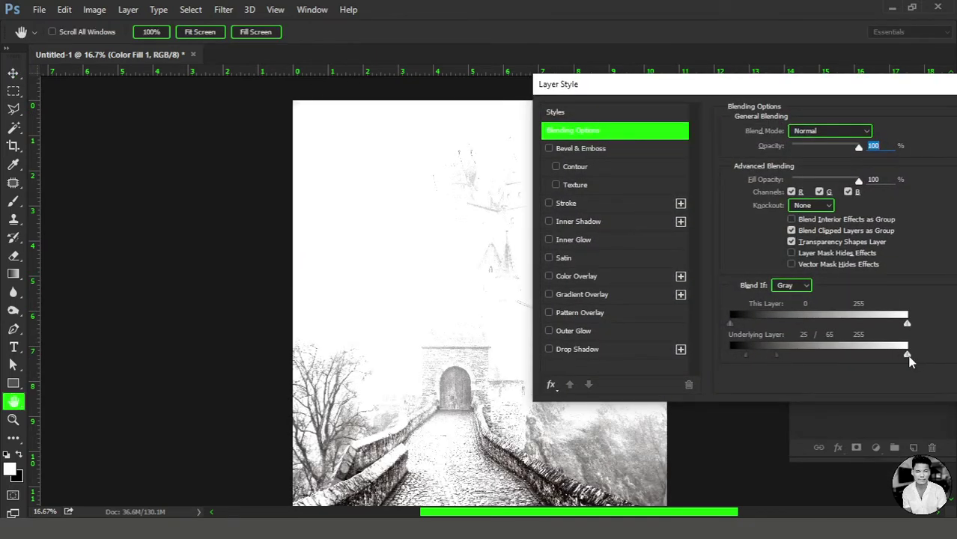
left_click_drag(873, 356, 899, 357)
left_click_drag(797, 359, 753, 363)
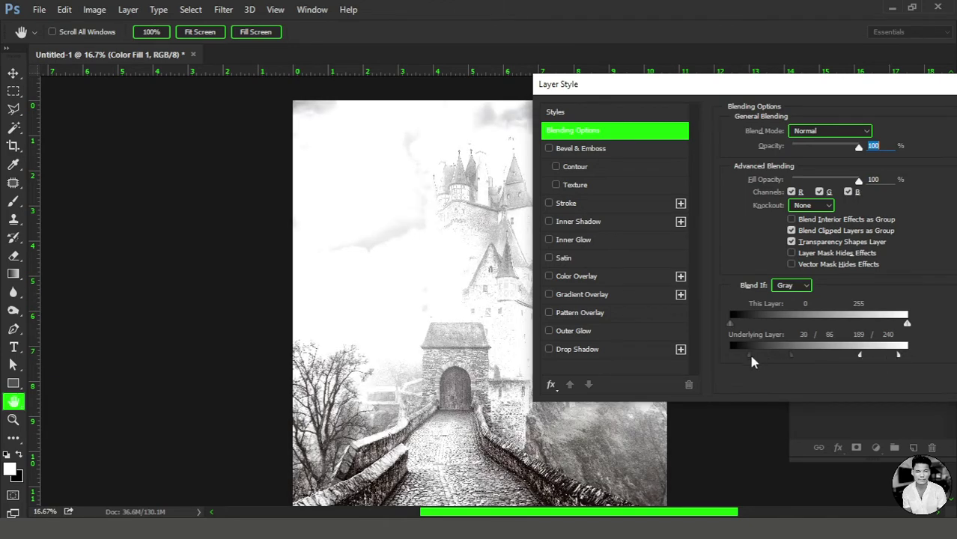
left_click_drag(848, 93, 589, 134)
left_click(769, 150)
left_click(856, 179)
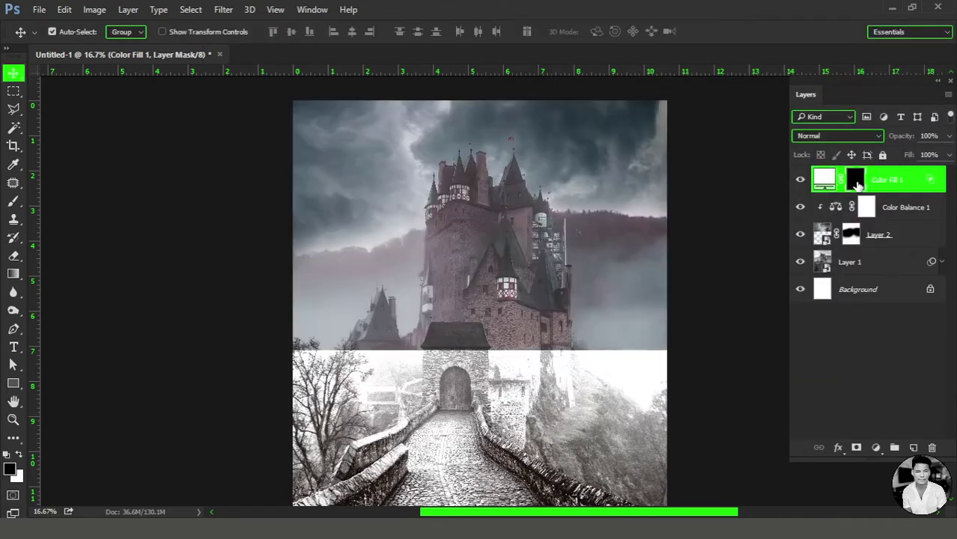
- With a 900 px white brush, paint glow into the clouds left of the castle
left_click(386, 180)
key("b")
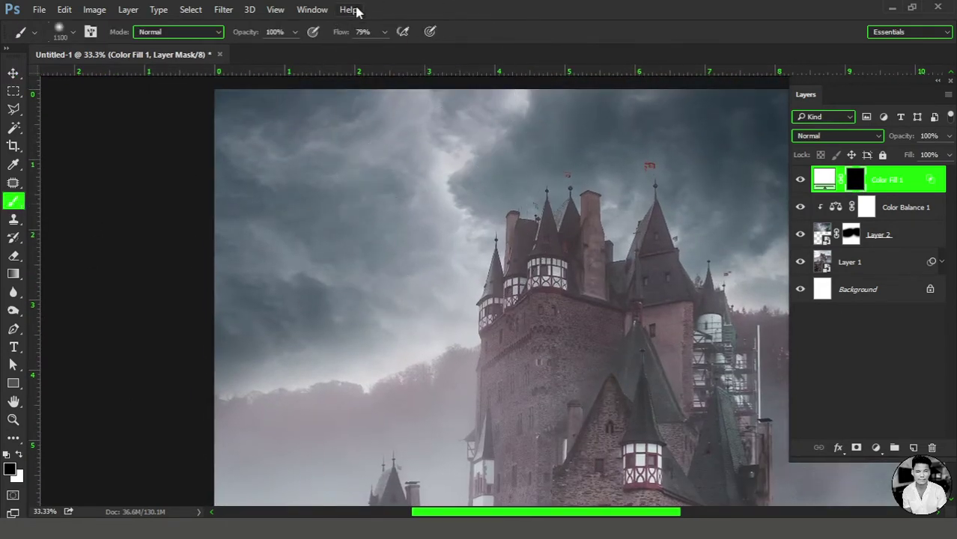
key("bracketleft")
key("bracketleft")
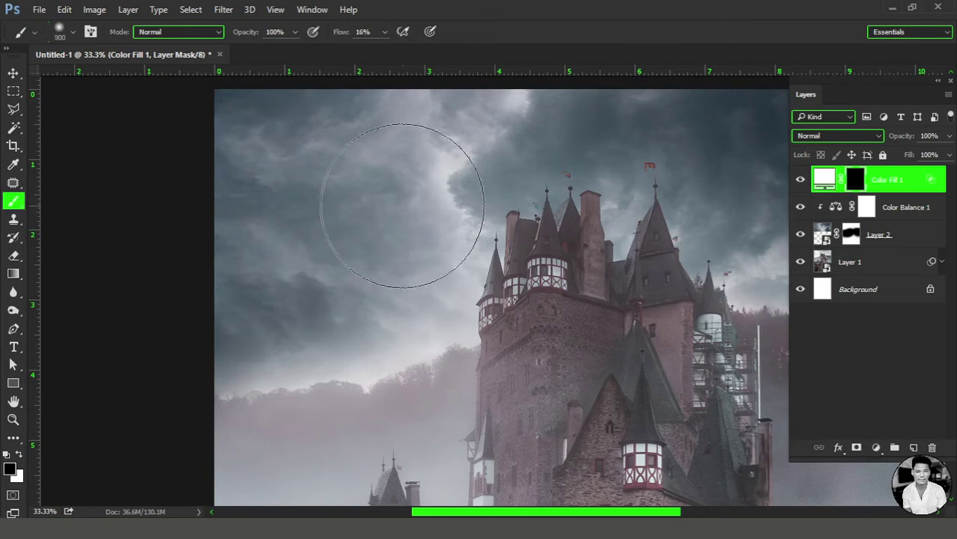
left_click(404, 200, "alt")
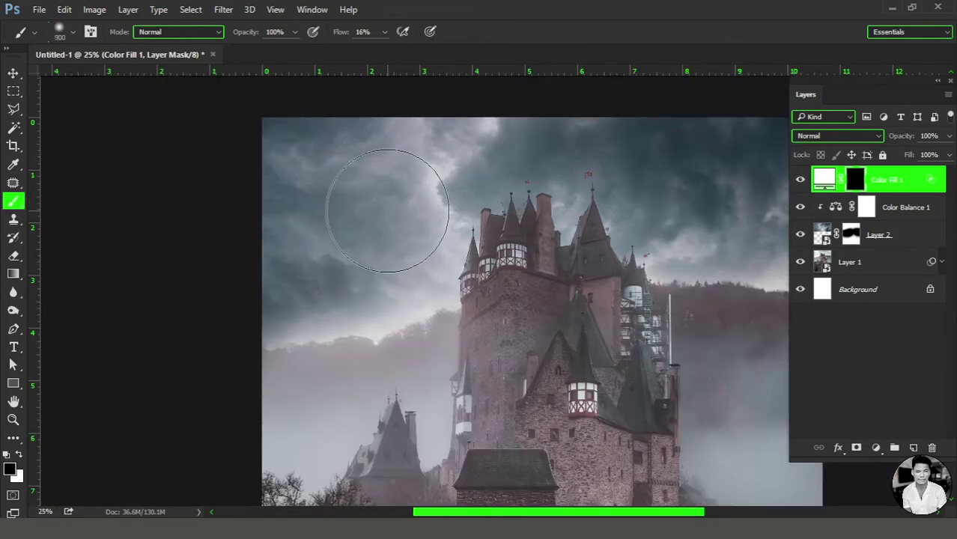
key("x")
mouse_move(387, 211)
left_mouse_down()
mouse_move(357, 210)
mouse_move(397, 193)
mouse_move(359, 261)
mouse_move(353, 253)
mouse_move(373, 202)
mouse_move(421, 171)
mouse_move(321, 188)
left_mouse_up()
- Enlarge the brush to about 1200 px and brighten the upper-left moon glow further
key("bracketright")
key("bracketright")
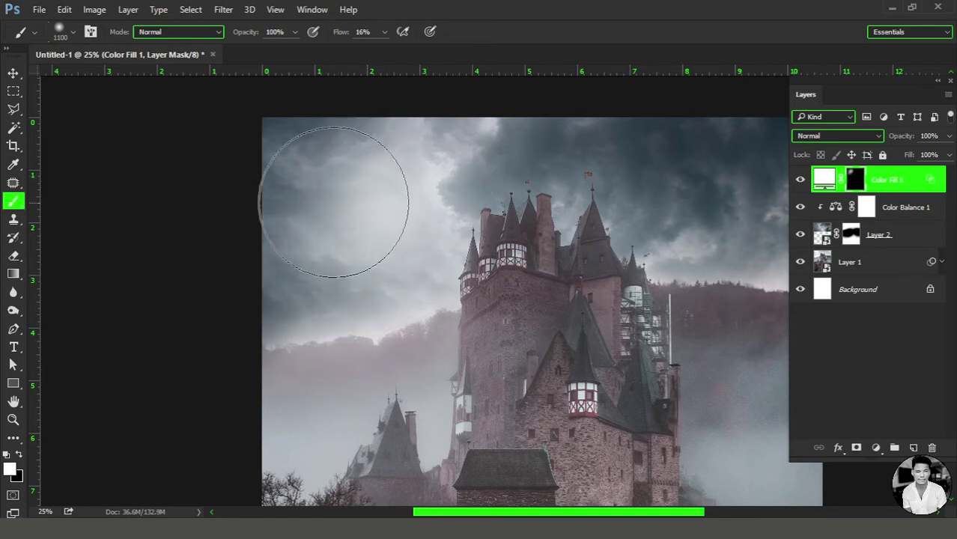
key("bracketright")
key("bracketright")
key("bracketleft")
mouse_move(341, 246)
left_mouse_down()
mouse_move(385, 235)
mouse_move(406, 203)
mouse_move(390, 218)
left_mouse_up()
key("ctrl+minus")
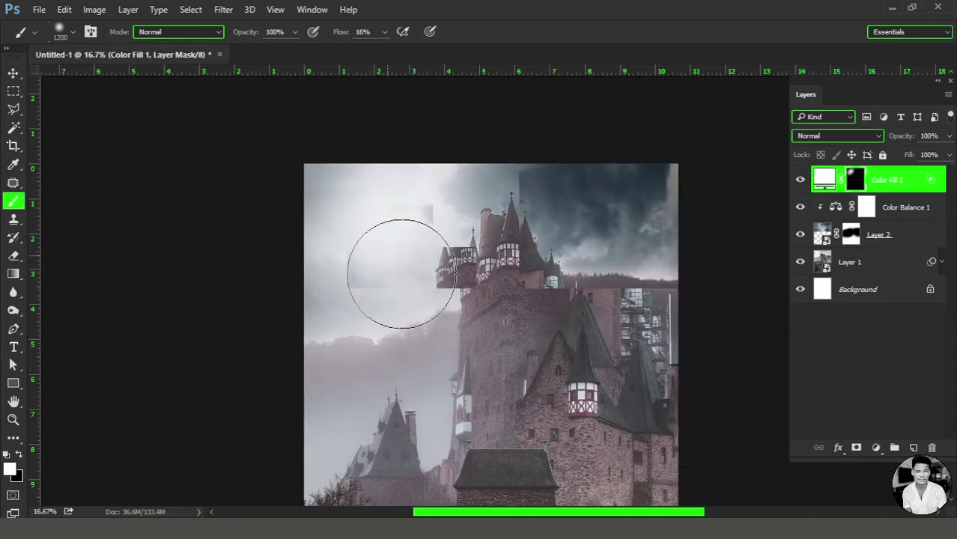
left_click_drag(364, 227, 367, 234)
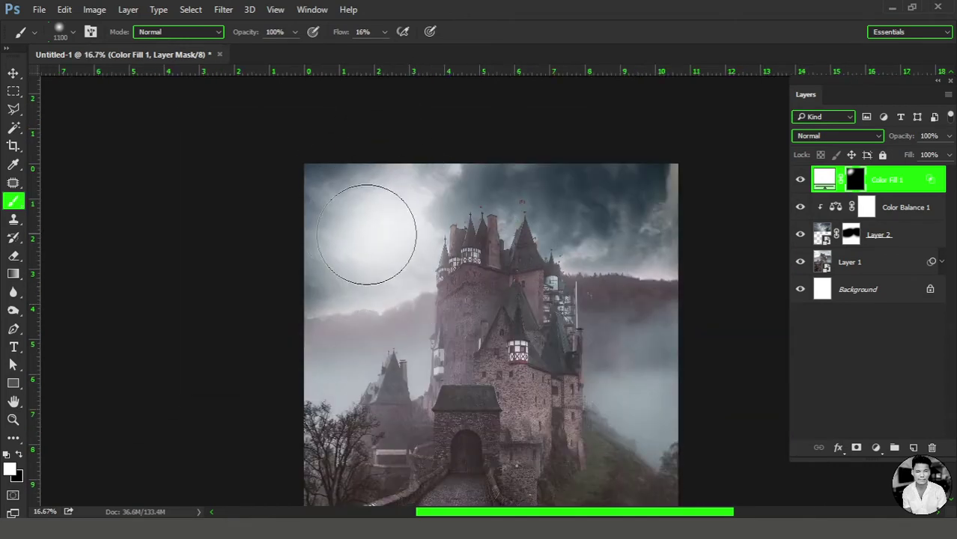
key("ctrl+minus")
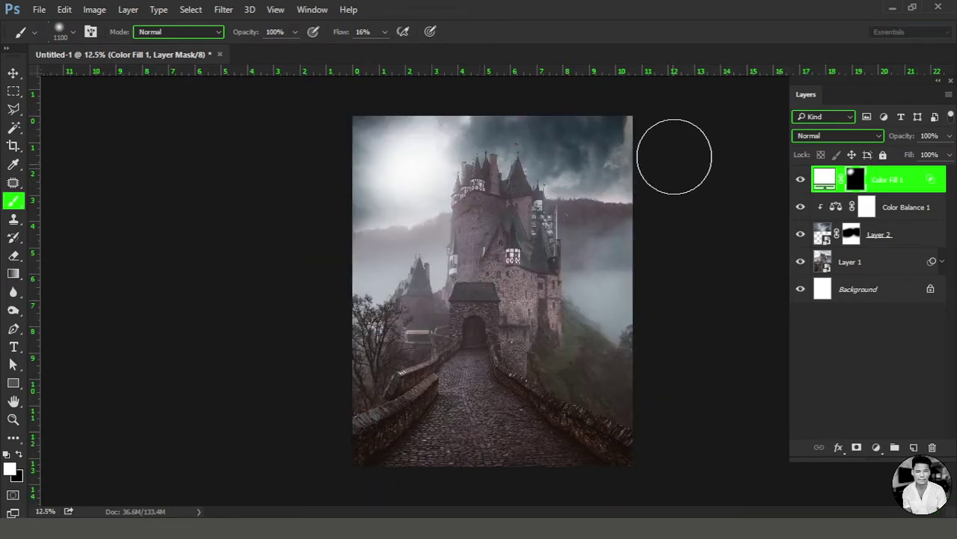
- Pick the 4992 cloud brush and size it from 291 up to 900 px over the castle towers
right_click(531, 223)
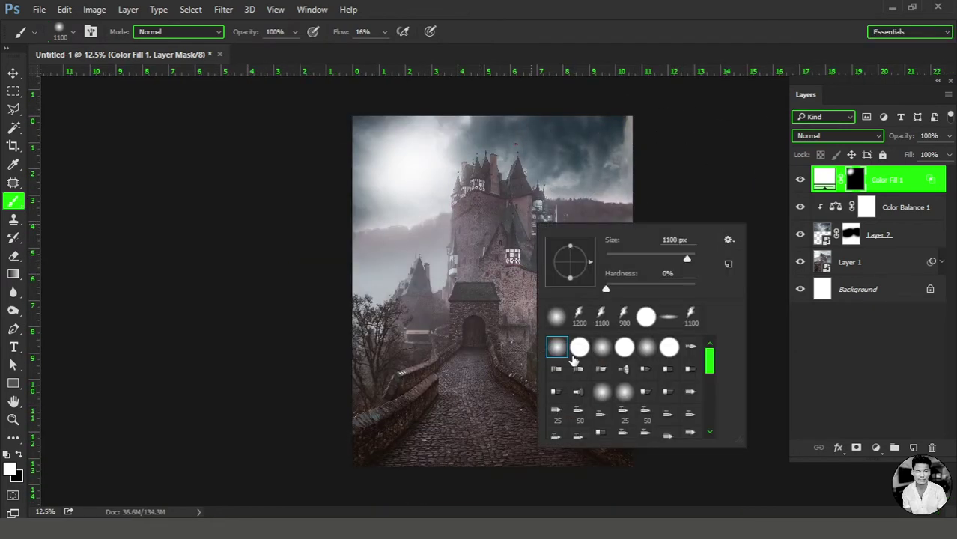
left_click_drag(710, 362, 710, 416)
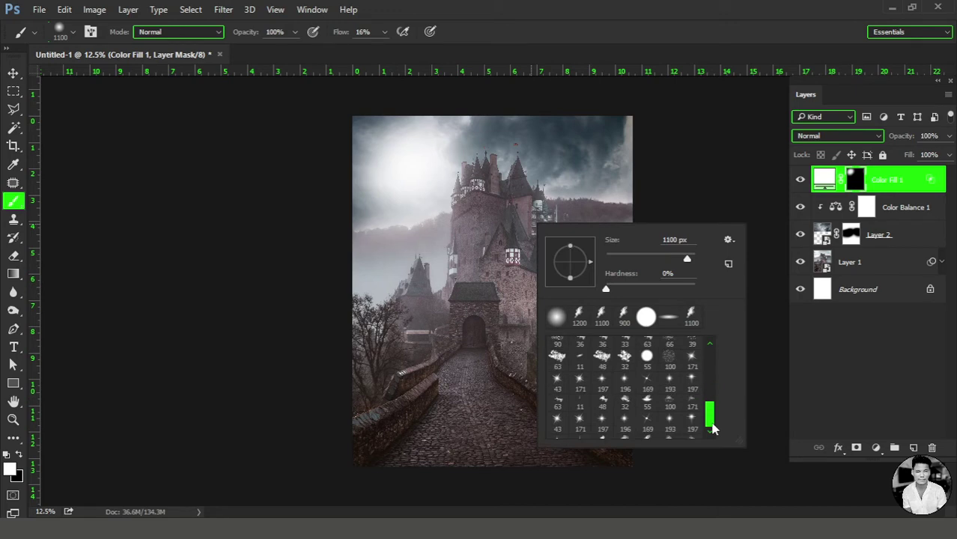
left_click(566, 41)
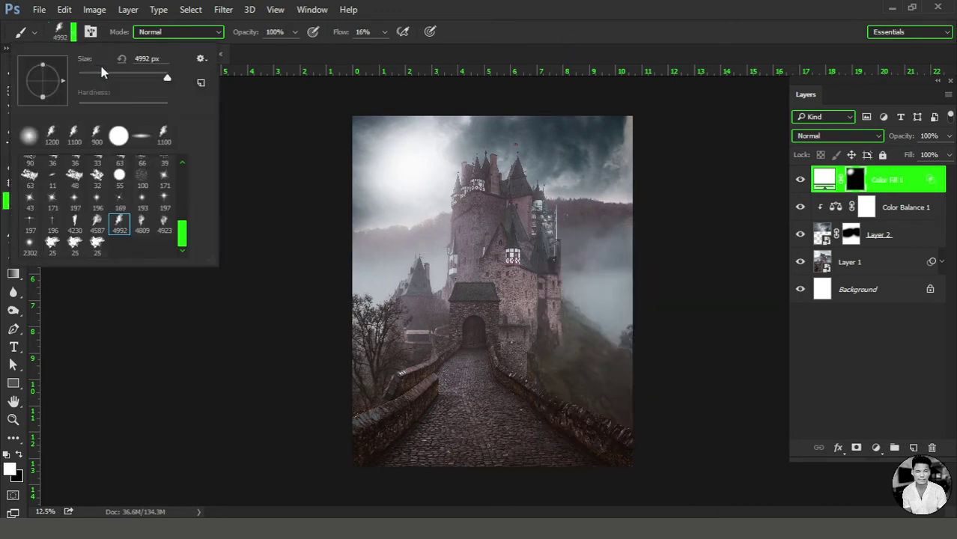
key("Return")
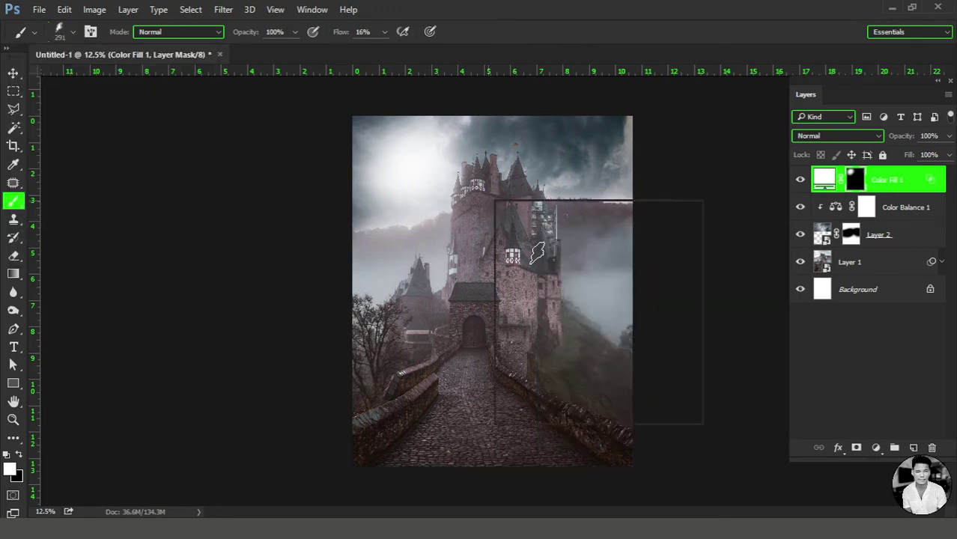
key("Return")
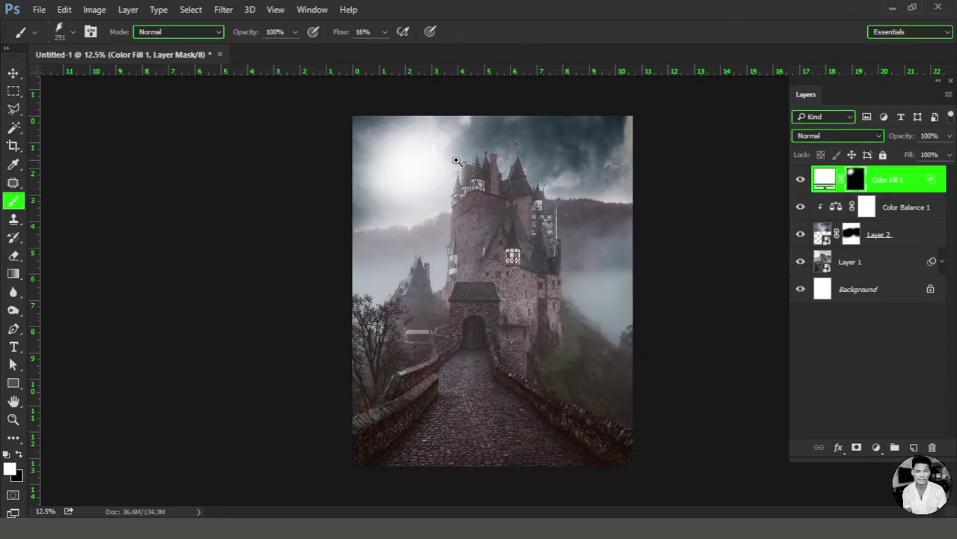
key("ctrl+plus")
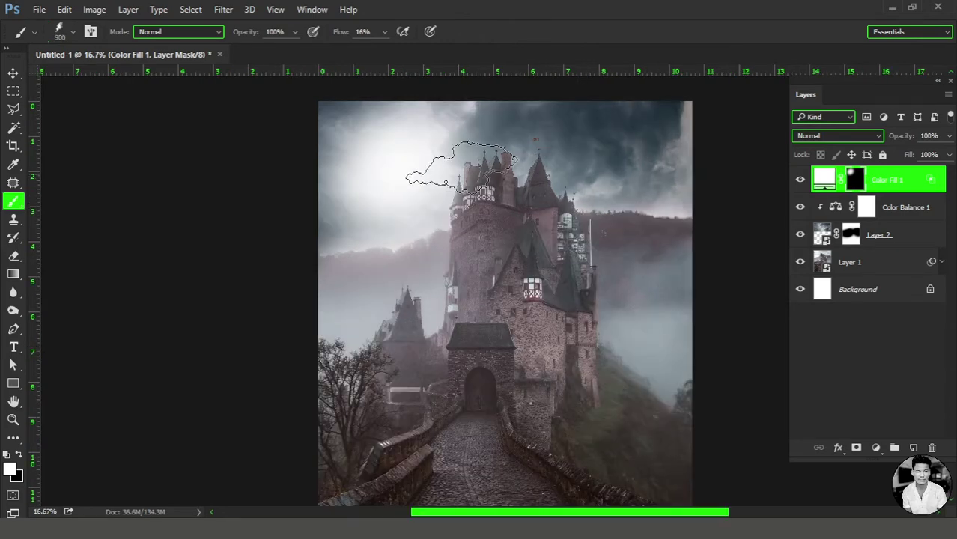
left_click(448, 138)
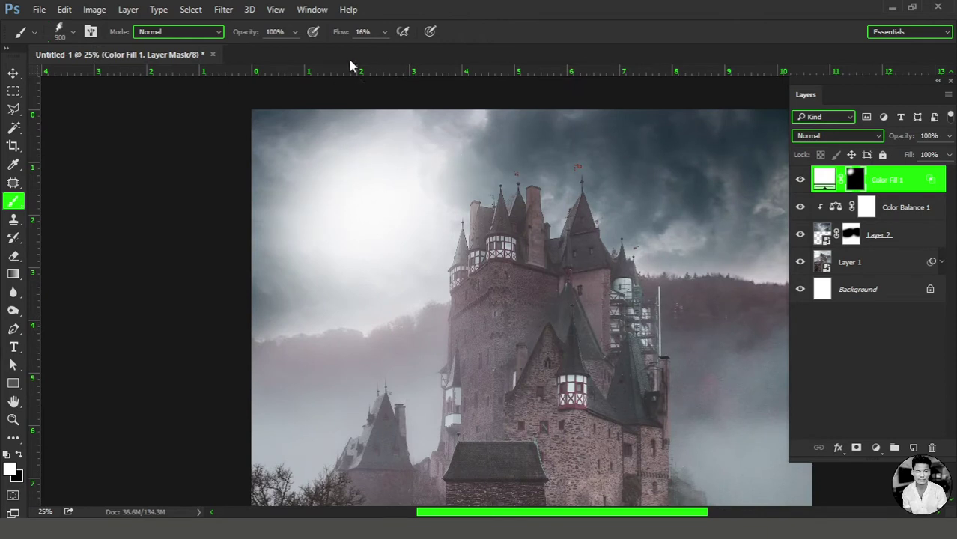
key("bracketleft")
key("bracketleft")
key("bracketleft")
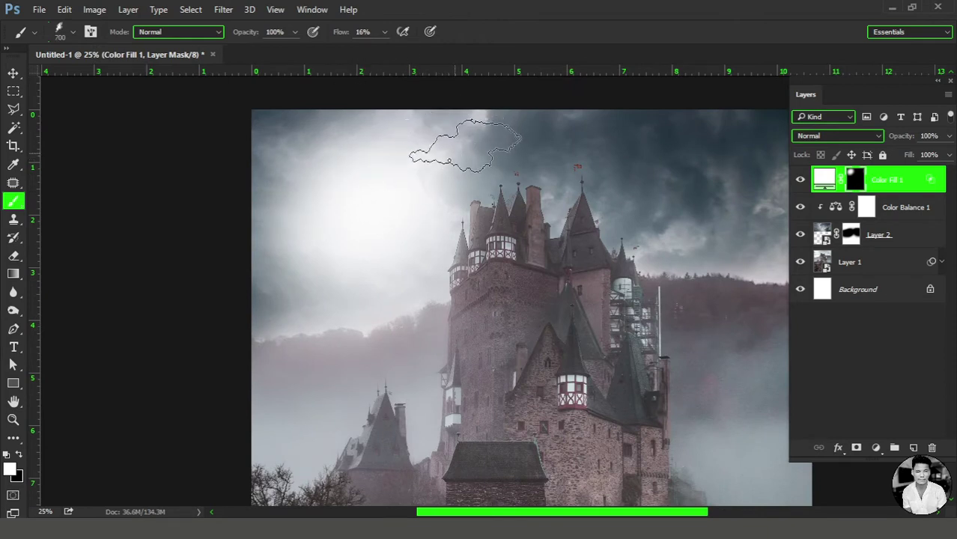
key("bracketright")
key("bracketright")
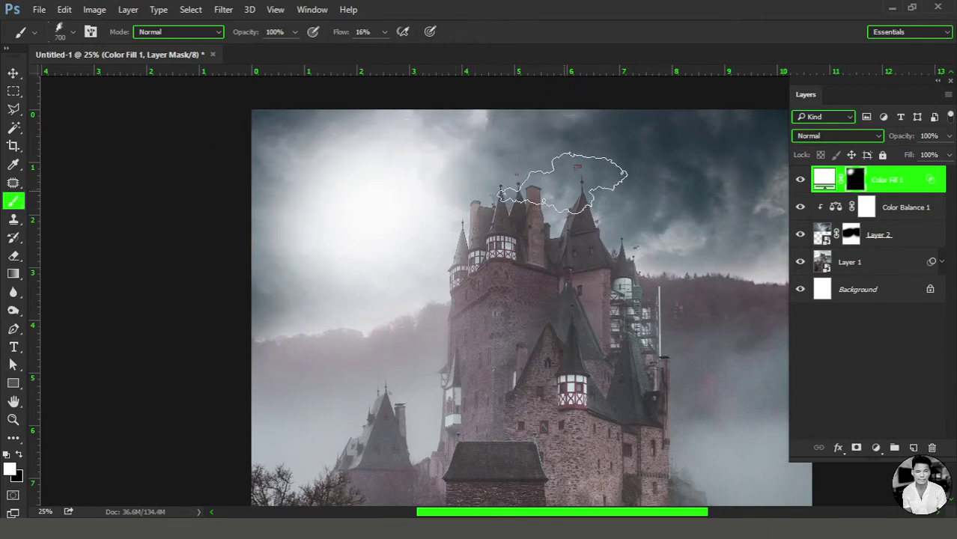
left_click(419, 241, "alt")
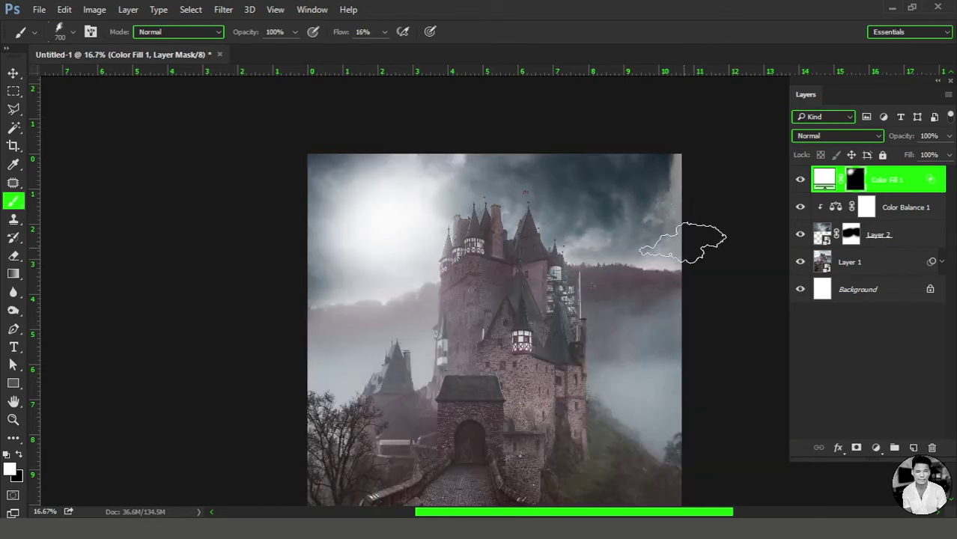
key("bracketright")
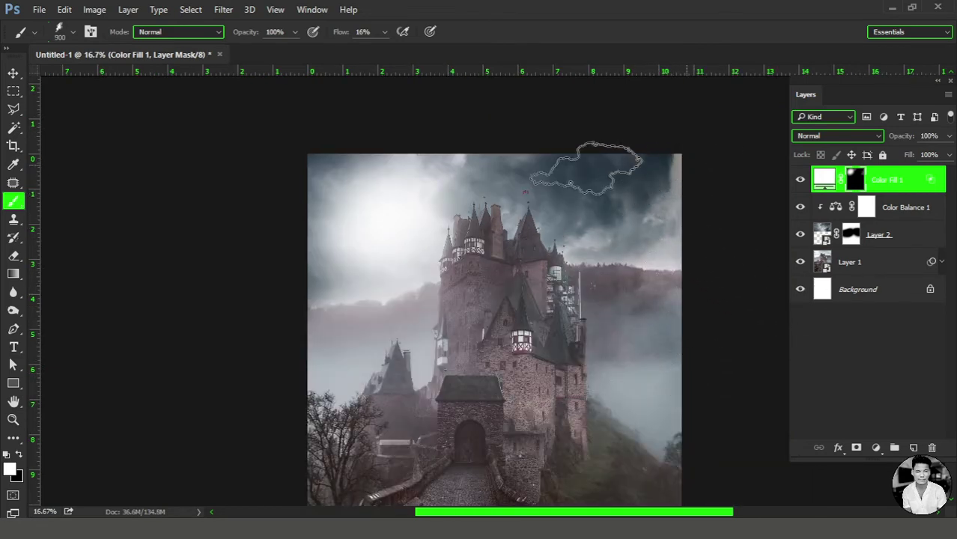
left_click(9, 78)
- Compare with the cloud fill toggled, select Layer 1 and switch to the Magic Wand
key("ctrl+0")
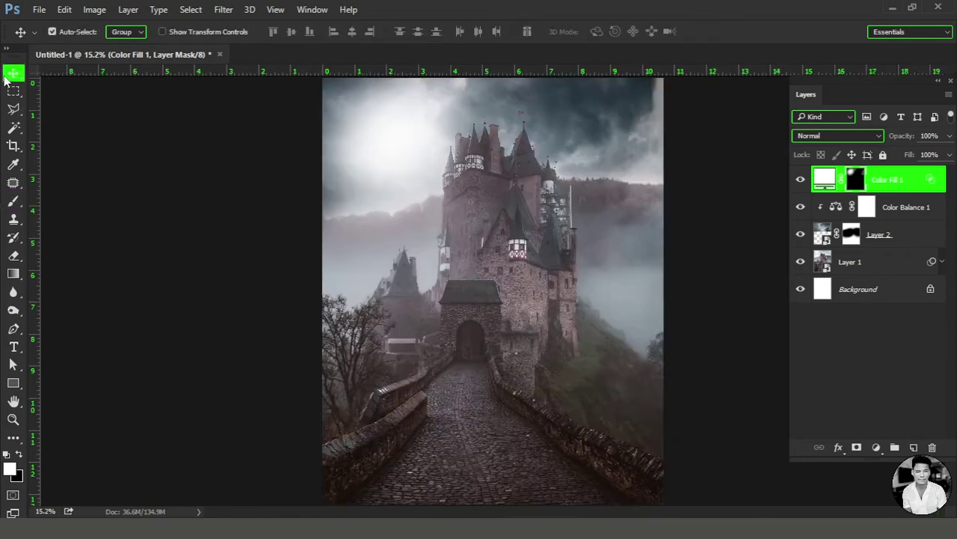
left_click(799, 181)
left_click(799, 182)
left_click(831, 271)
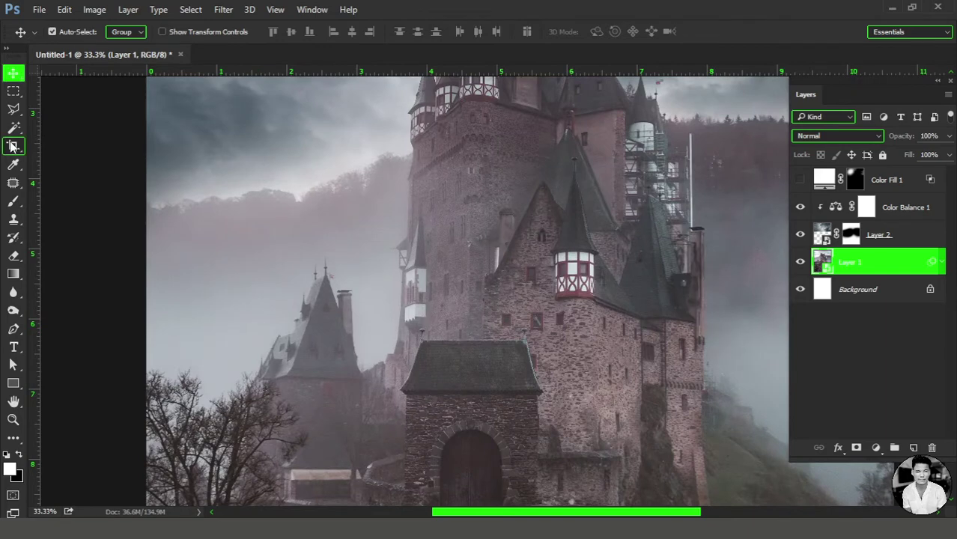
left_click(13, 127)
scroll(599, 252, "up", 2)
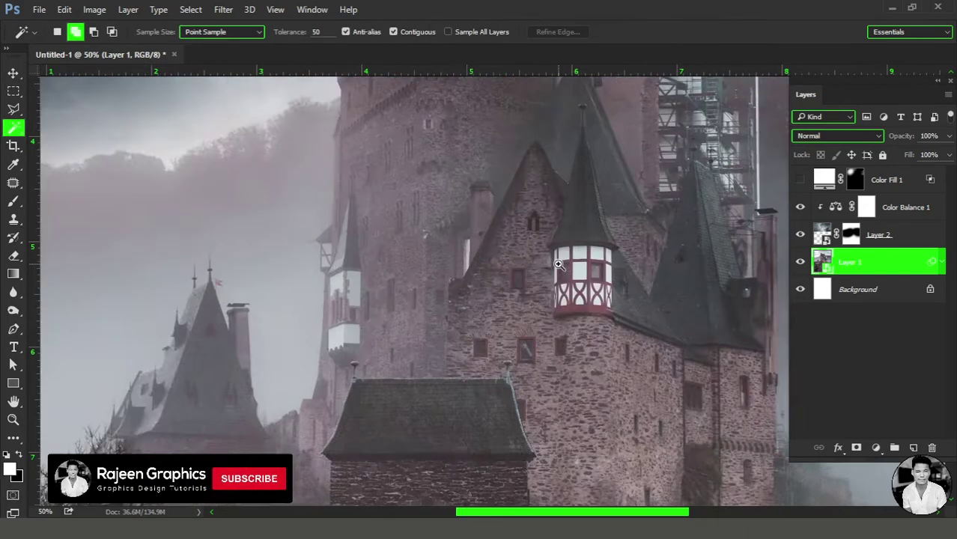
scroll(599, 252, "up", 2)
scroll(570, 251, "up", 1)
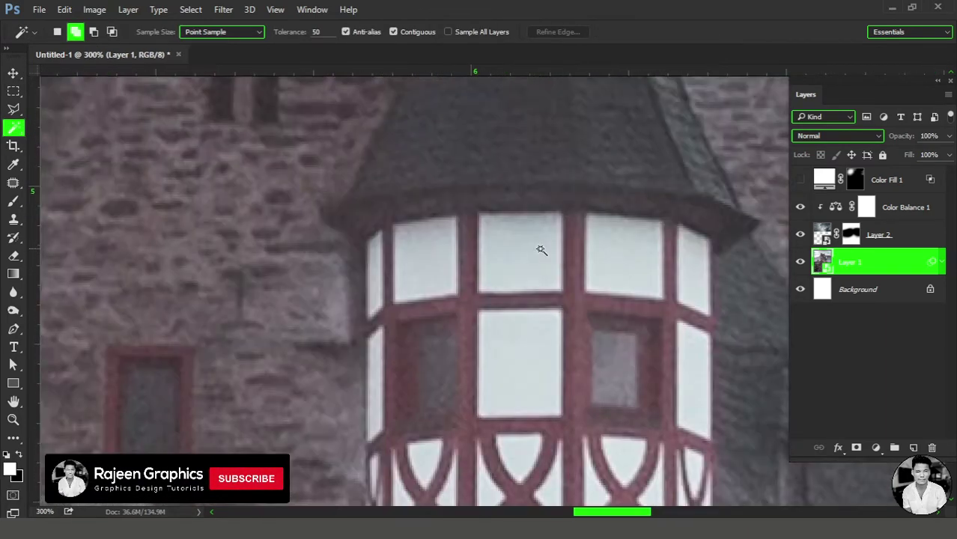
- Add the seven upper and narrow balcony glass panes to the selection
left_click(628, 262, "shift")
left_click(687, 254, "shift")
left_click(693, 374, "shift")
left_click(520, 363, "shift")
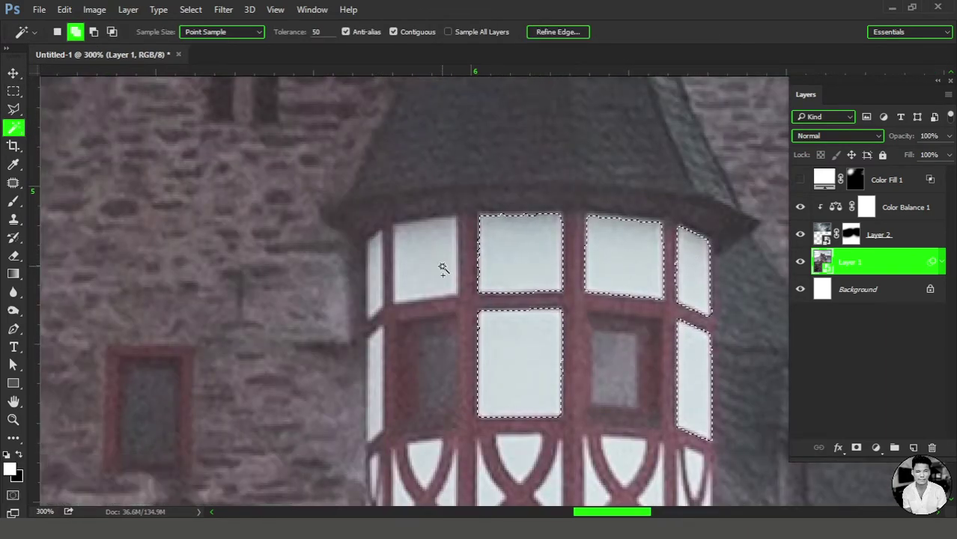
left_click(434, 266, "shift")
left_click(381, 268, "shift")
left_click(376, 367, "shift")
- Add every piece of the X-shaped lower balcony panes to the selection
scroll(406, 315, "down", 3)
left_click(400, 285, "shift")
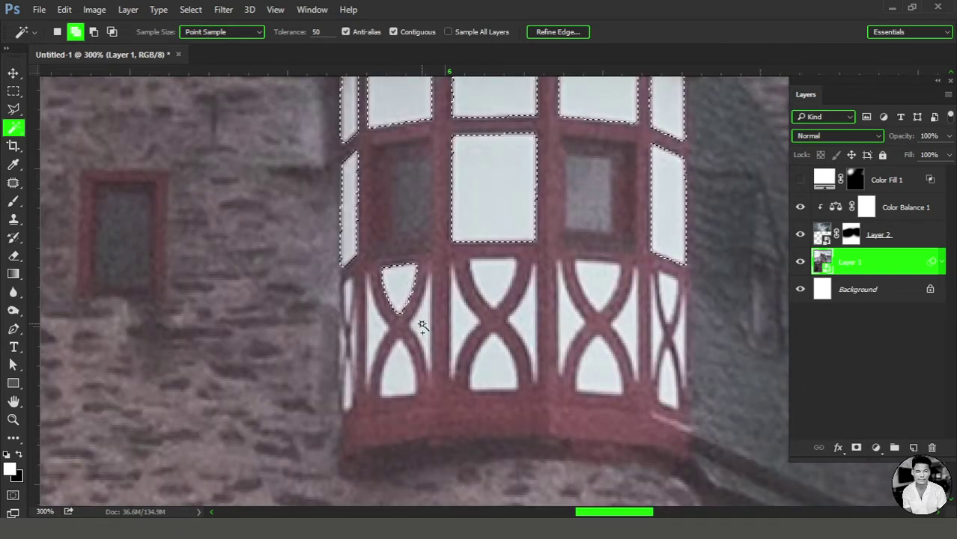
left_click(424, 330, "shift")
left_click(397, 371, "shift")
left_click(470, 310, "shift")
left_click(528, 321, "shift")
left_click(493, 360, "shift")
left_click(603, 290, "shift")
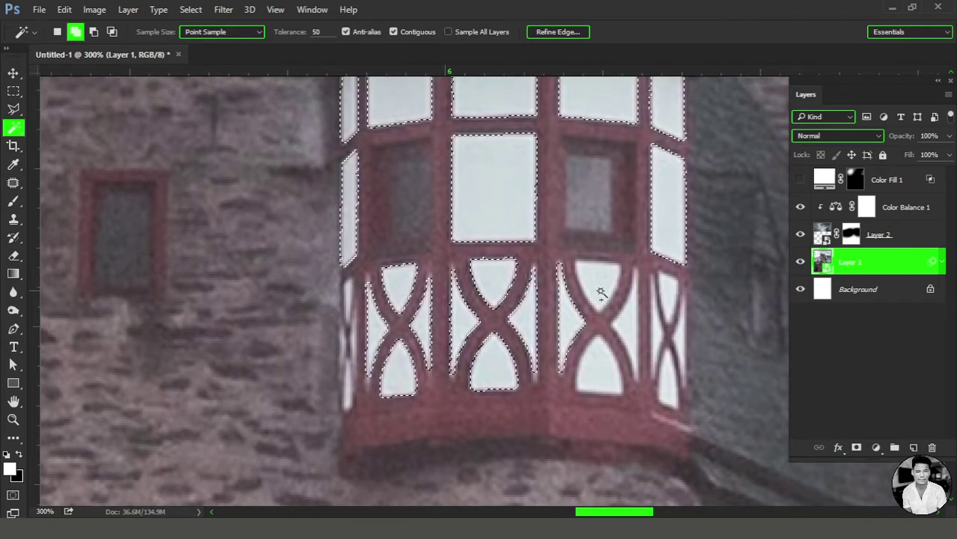
left_click(600, 378, "shift")
- Zoom in and out over the tower to check the balcony pane coverage
key("ctrl+plus")
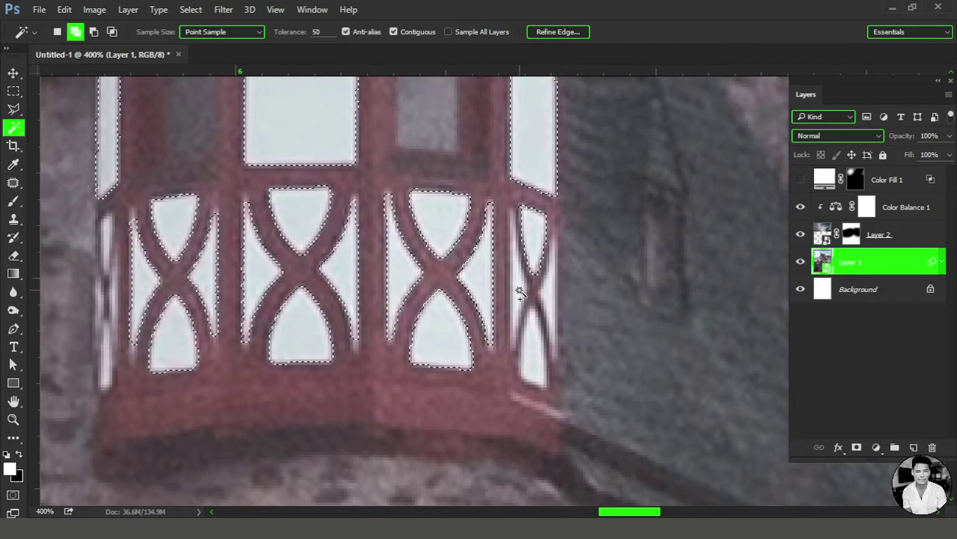
scroll(465, 209, "left", 5)
scroll(512, 192, "left", 5)
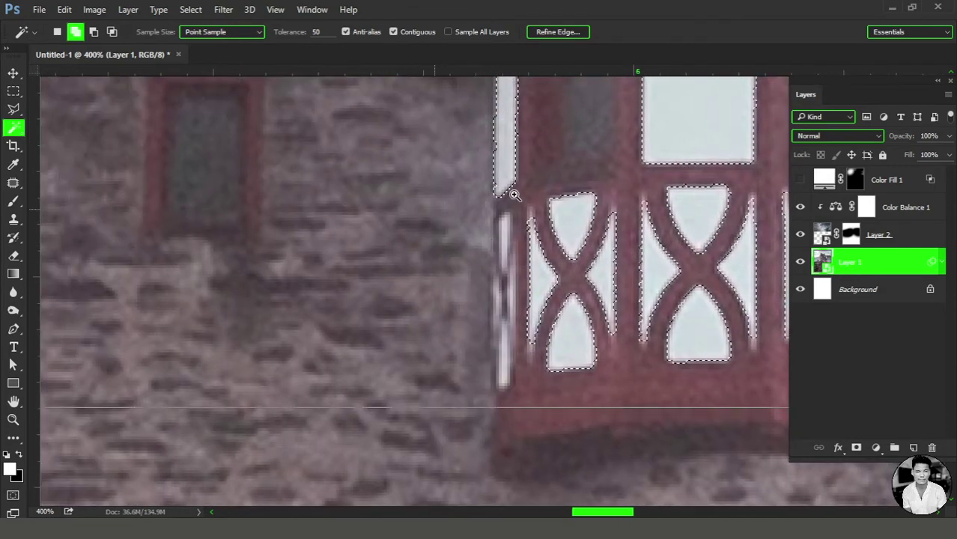
scroll(490, 210, "up", 2)
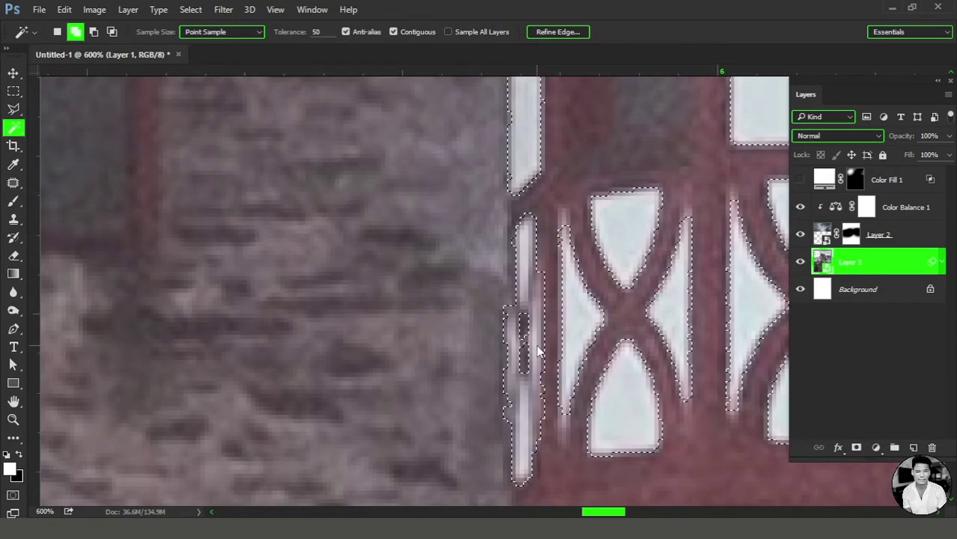
key("ctrl+minus")
key("ctrl+minus")
key("ctrl+minus")
key("ctrl+minus")
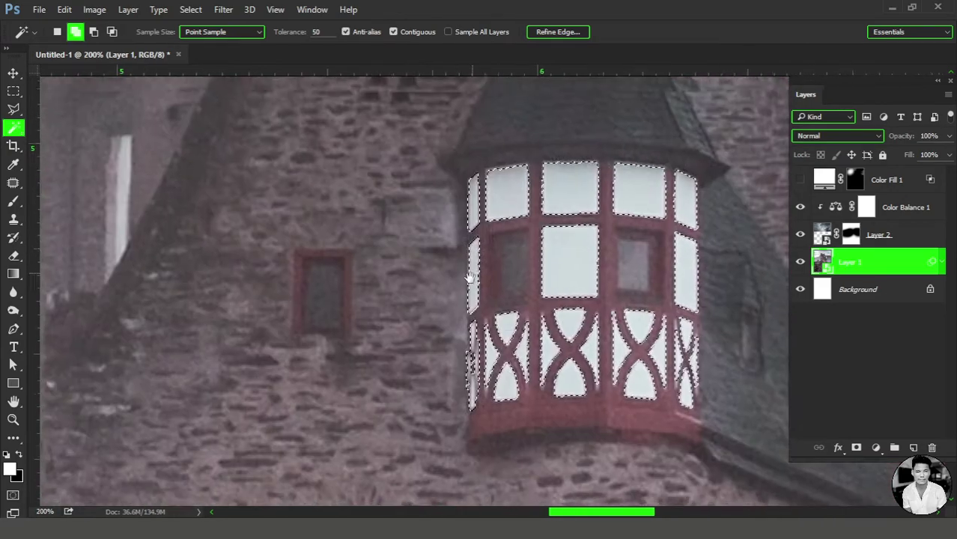
scroll(434, 218, "up", 5)
key("ctrl+minus")
key("ctrl+minus")
key("ctrl+minus")
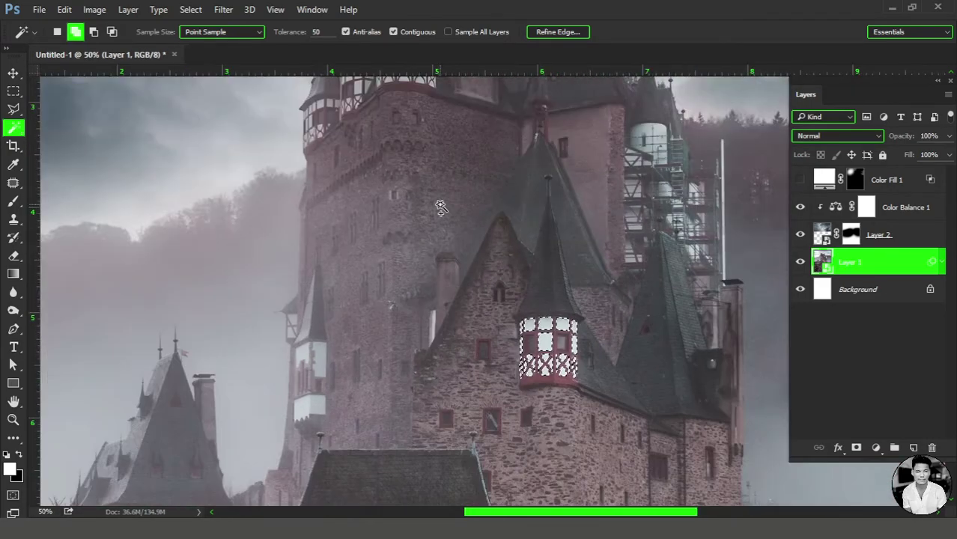
scroll(352, 262, "up", 4)
- Add the five upper balcony panes to the window selection
key("ctrl+plus")
key("ctrl+plus")
key("ctrl+plus")
key("ctrl+plus")
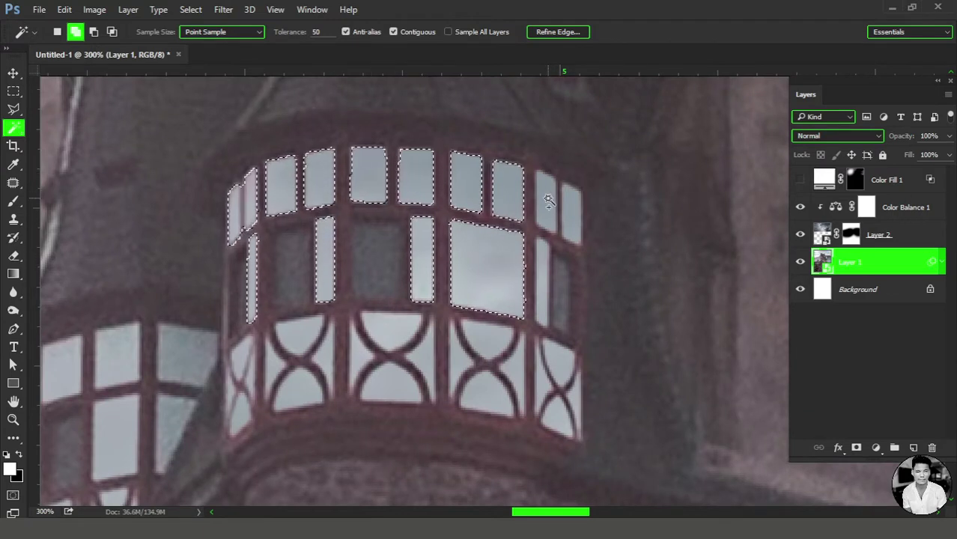
left_click(556, 367)
left_click(566, 390)
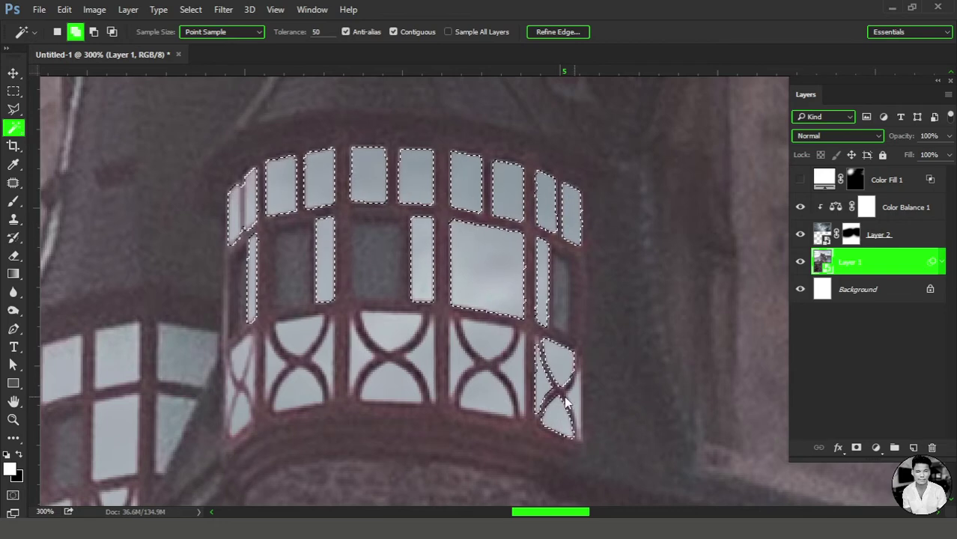
left_click(464, 359)
left_click(393, 360)
left_click(300, 360)
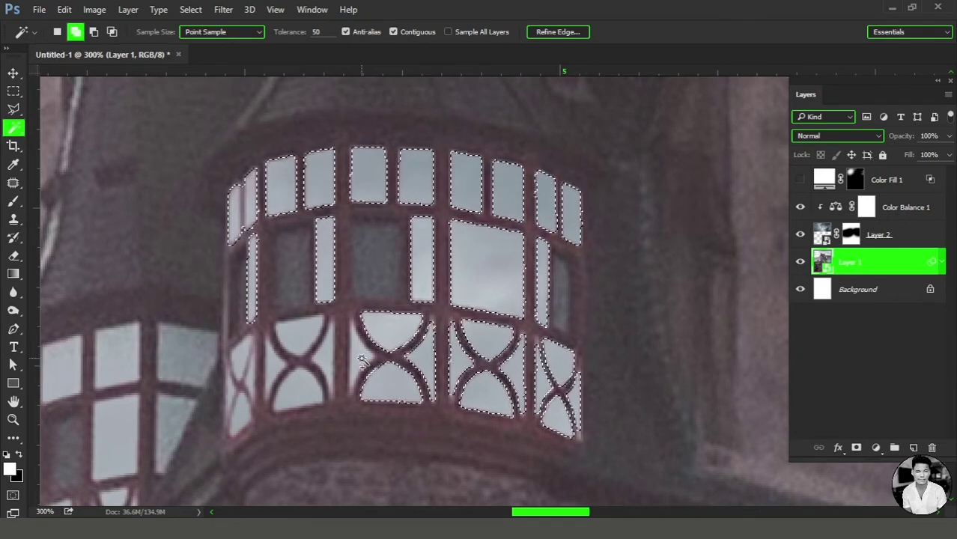
- Set the Magic Wand Tolerance to 30
left_click_drag(289, 388, 404, 316)
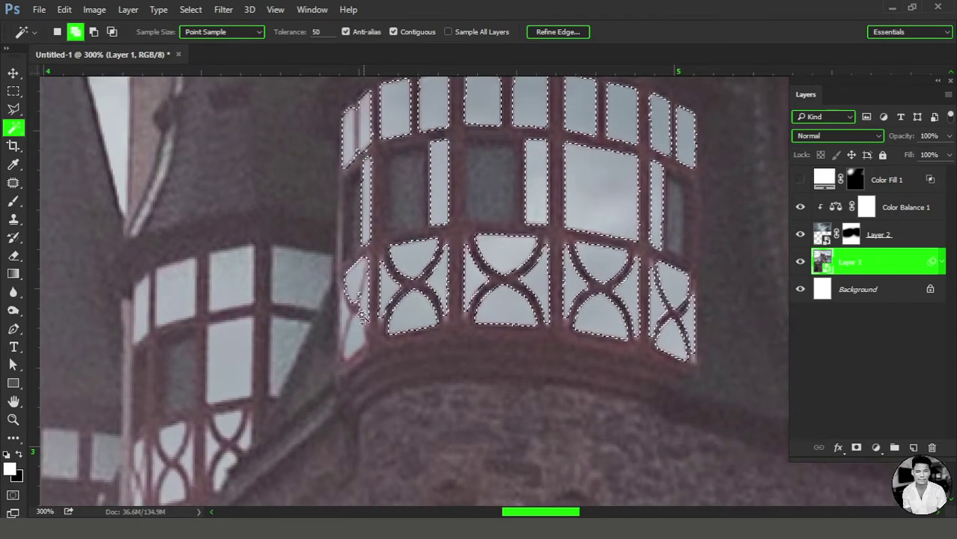
key("ctrl+plus")
key("ctrl+plus")
double_click(316, 32)
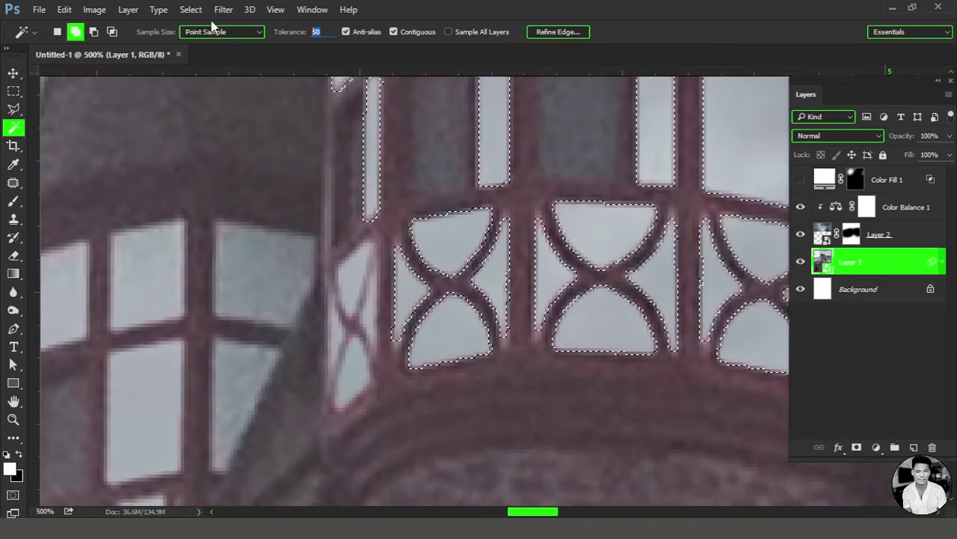
type("30h")
- Add the five left-hand window panes to the selection
left_click_drag(433, 277, 499, 215)
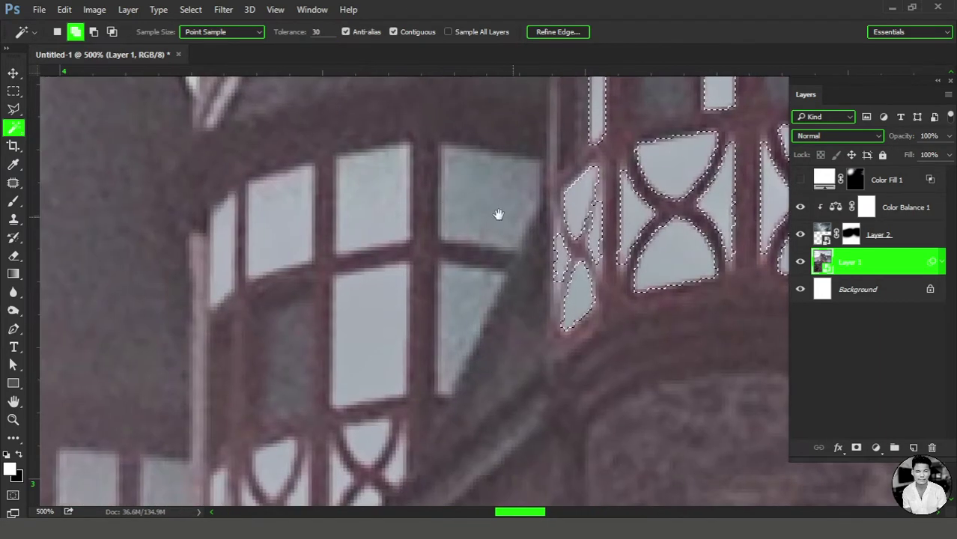
left_click(491, 194)
left_click(468, 315)
left_click(371, 195)
left_click(281, 221)
left_click(367, 337)
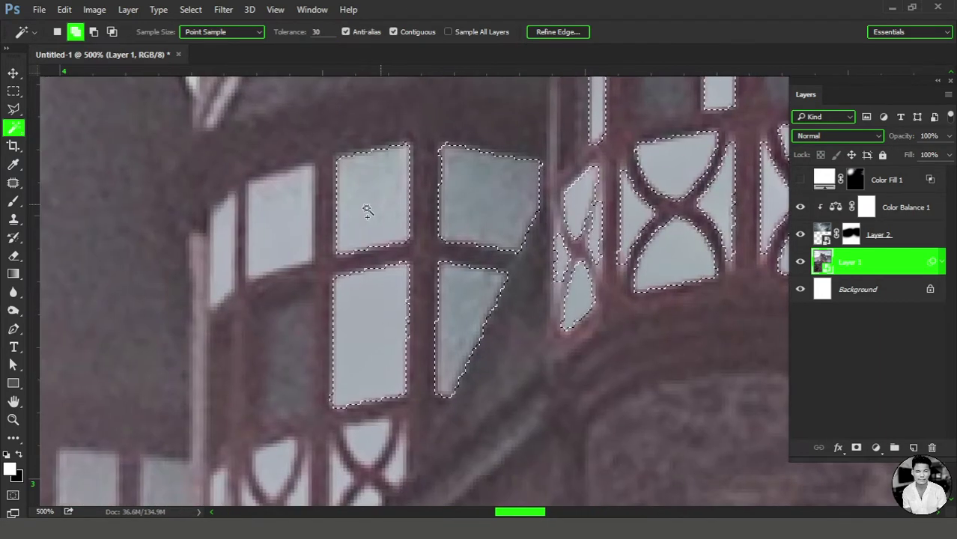
- Add the lower cross-window panes and slit panes to the selection
left_click_drag(364, 241, 566, 207)
scroll(449, 210, "down", 3)
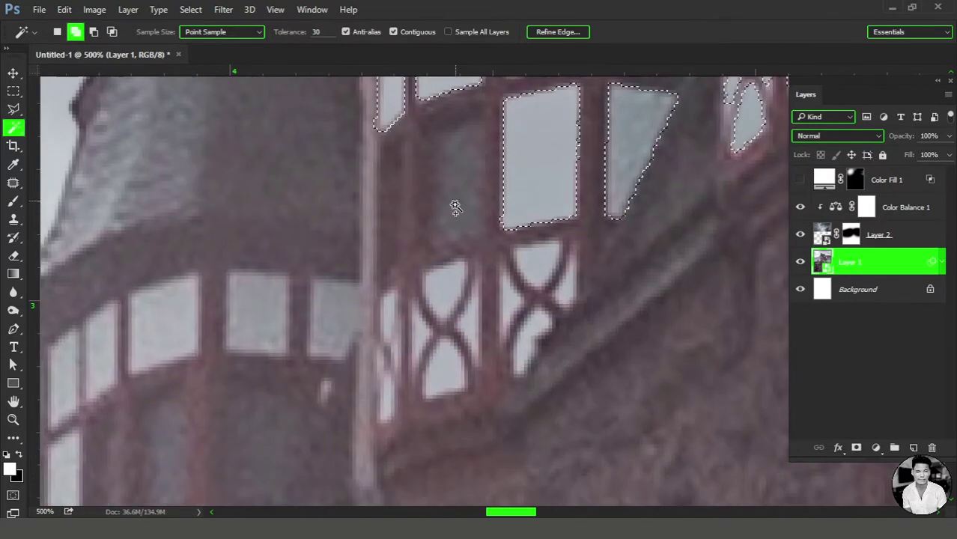
left_click(469, 330)
left_click(446, 371)
left_click(419, 333)
left_click(388, 390)
left_click(386, 315)
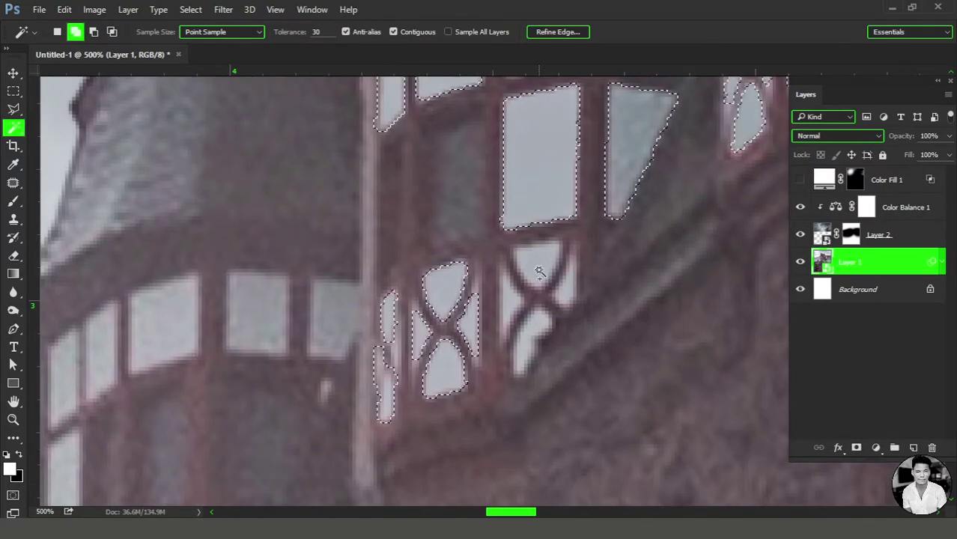
left_click(539, 271)
left_click(511, 303)
left_click(571, 284)
left_click(532, 346)
- Undo a wrongly added pane in the upper left bay
key("ctrl+minus")
mouse_move(429, 270)
left_mouse_down()
mouse_move(415, 290)
mouse_move(444, 182)
left_mouse_up()
left_click(444, 182)
key("ctrl+z")
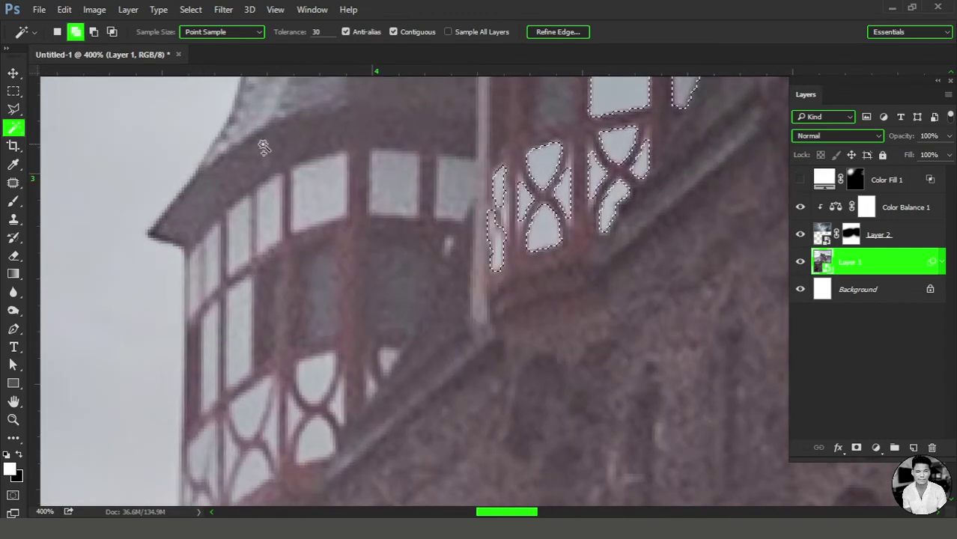
- Add the seven left bay window panes to the selection
left_click(319, 191)
left_click(268, 216)
left_click(240, 233)
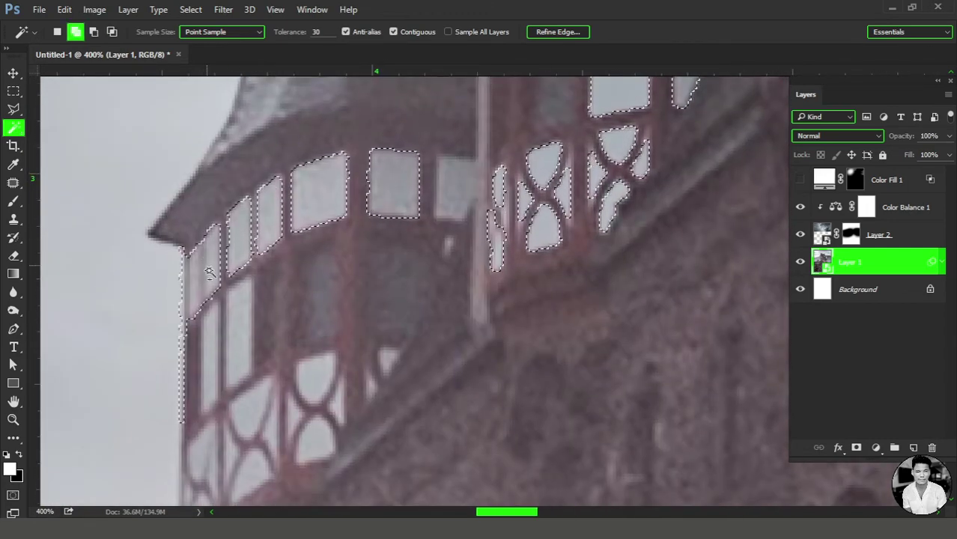
left_click(202, 270)
left_click_drag(238, 317, 284, 230)
left_click(297, 313)
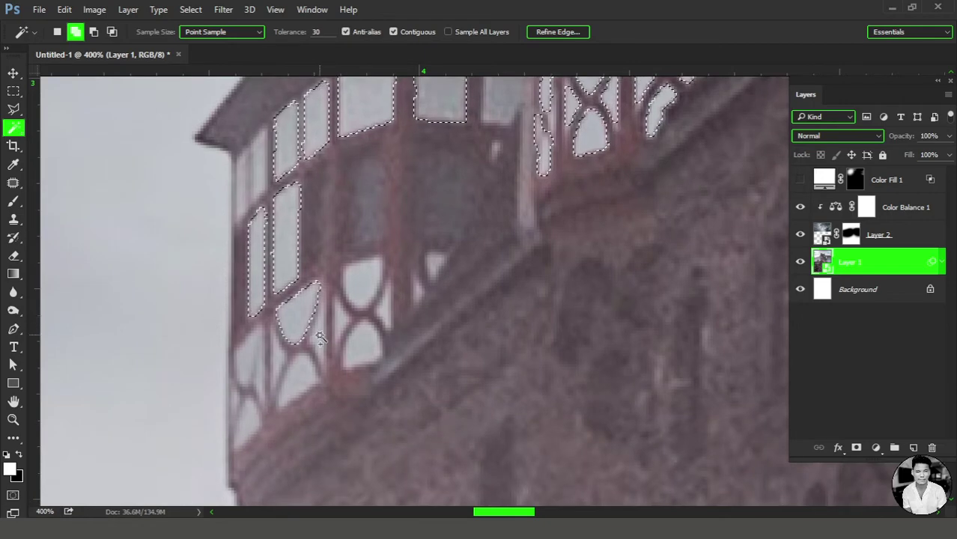
left_click(317, 329)
left_click(290, 373)
- Add the two oval panes, their side slivers and the small panes nearby
left_click(277, 358)
left_click(362, 281)
left_click(363, 344)
left_click(338, 318)
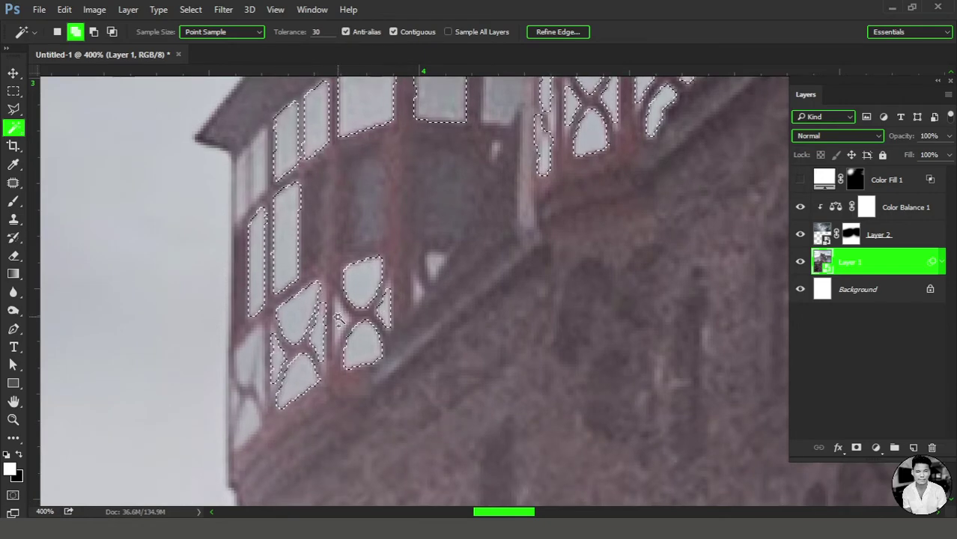
left_click(383, 309)
left_click(435, 266)
left_click(417, 290)
left_click_drag(286, 158, 386, 199)
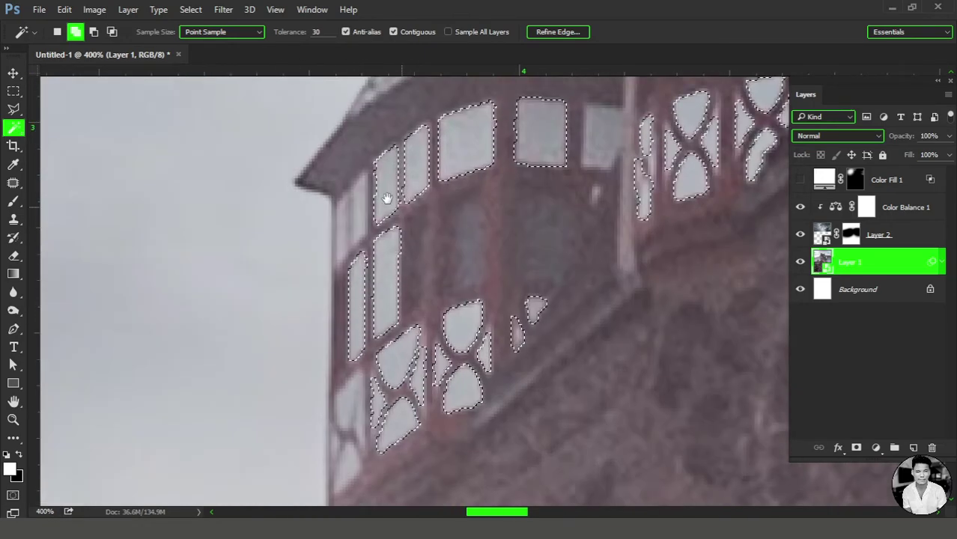
- Lasso the narrow pane under the roof edge and the lower sliver panes into the selection
right_click(14, 111)
left_click(75, 107)
scroll(373, 176, "up", 1)
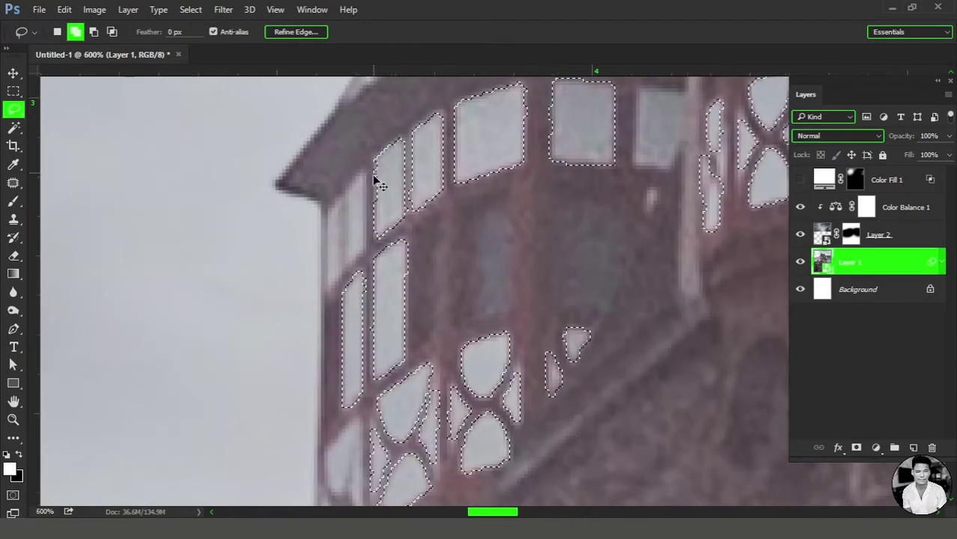
scroll(373, 182, "up", 1)
mouse_move(341, 199)
left_mouse_down()
mouse_move(365, 185)
mouse_move(336, 194)
left_mouse_up()
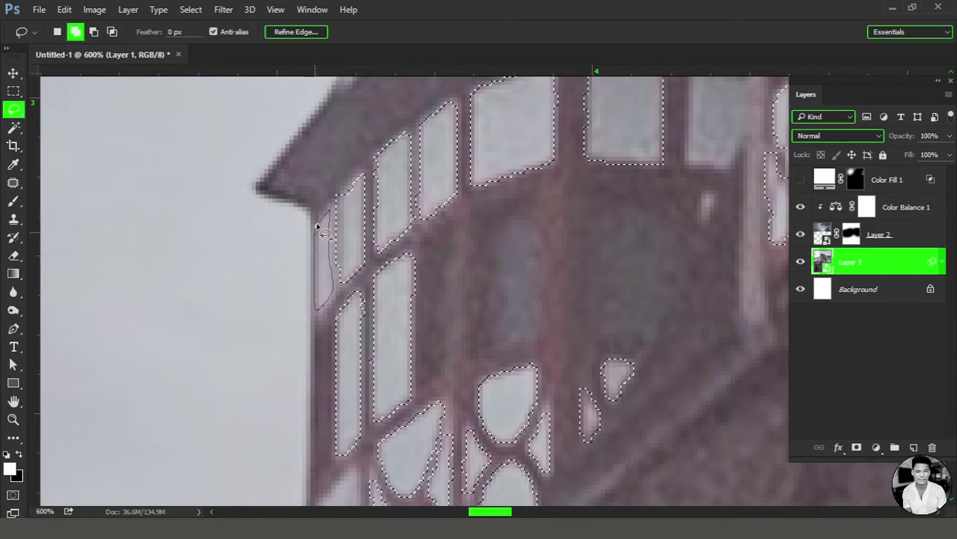
scroll(316, 227, "down", 2)
scroll(311, 217, "down", 2)
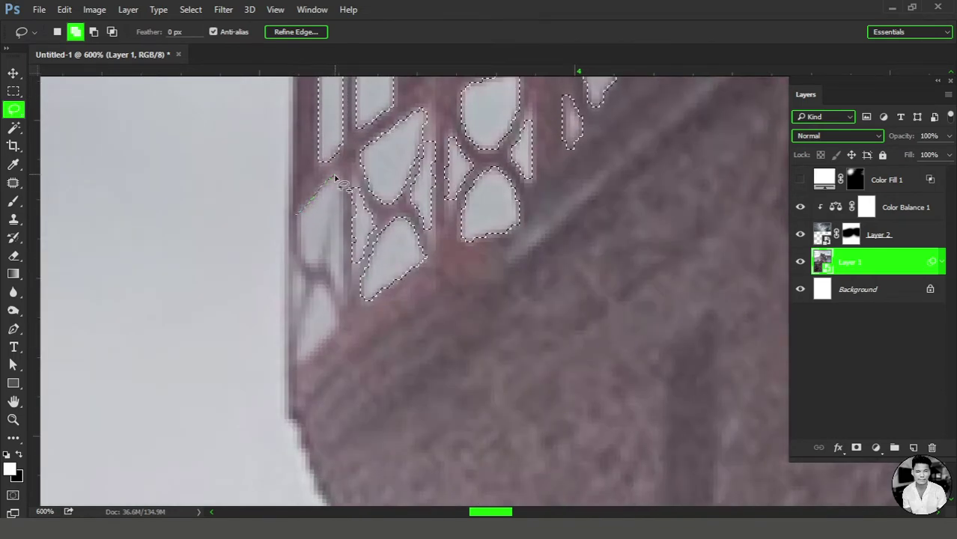
mouse_move(298, 230)
left_mouse_down()
mouse_move(318, 259)
mouse_move(305, 324)
left_mouse_up()
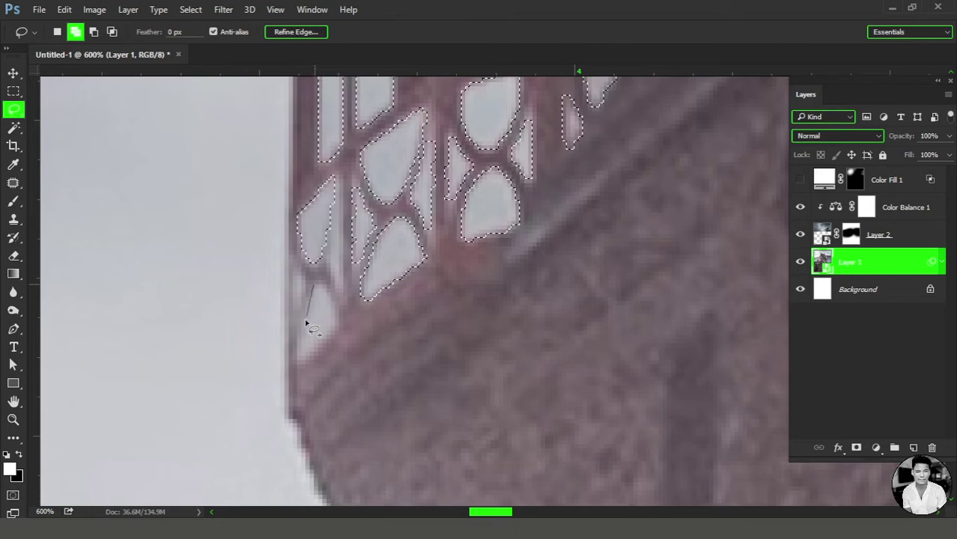
left_click_drag(327, 292, 327, 293)
mouse_move(339, 214)
left_mouse_down()
mouse_move(328, 257)
mouse_move(345, 286)
left_mouse_up()
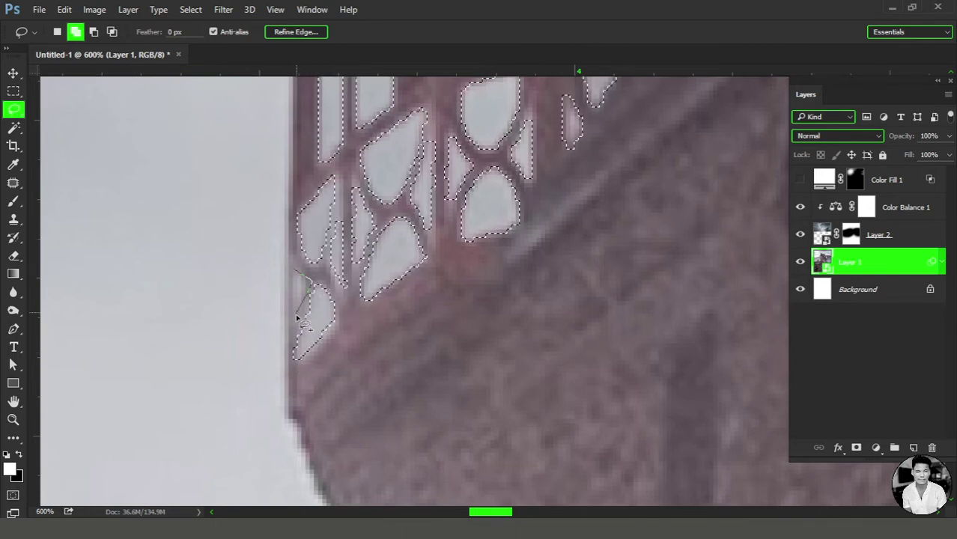
- Lasso the missed dark middle-row pane into the selection, then zoom out over the castle
key("ctrl+minus")
key("ctrl+minus")
left_click_drag(420, 187, 496, 274)
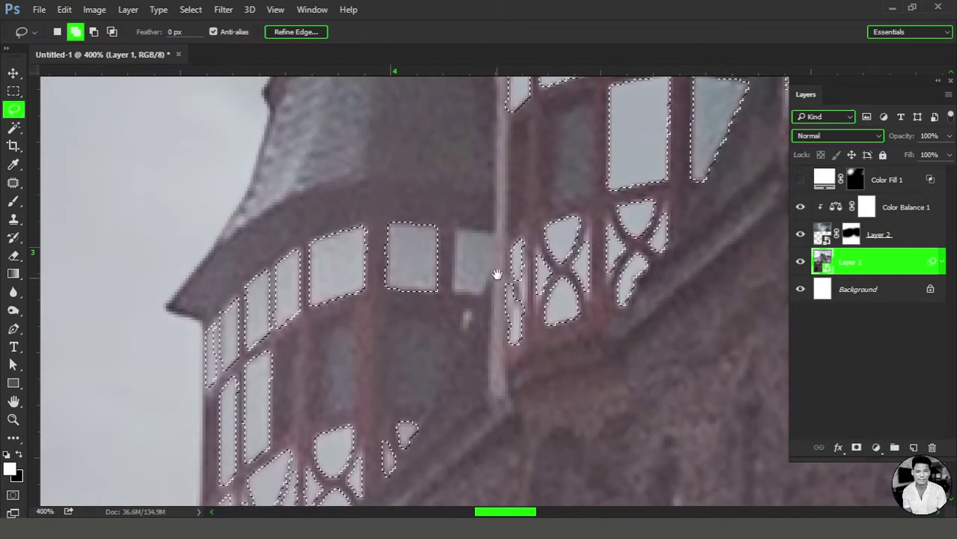
key("ctrl+plus")
key("ctrl+plus")
left_click_drag(448, 230, 468, 235)
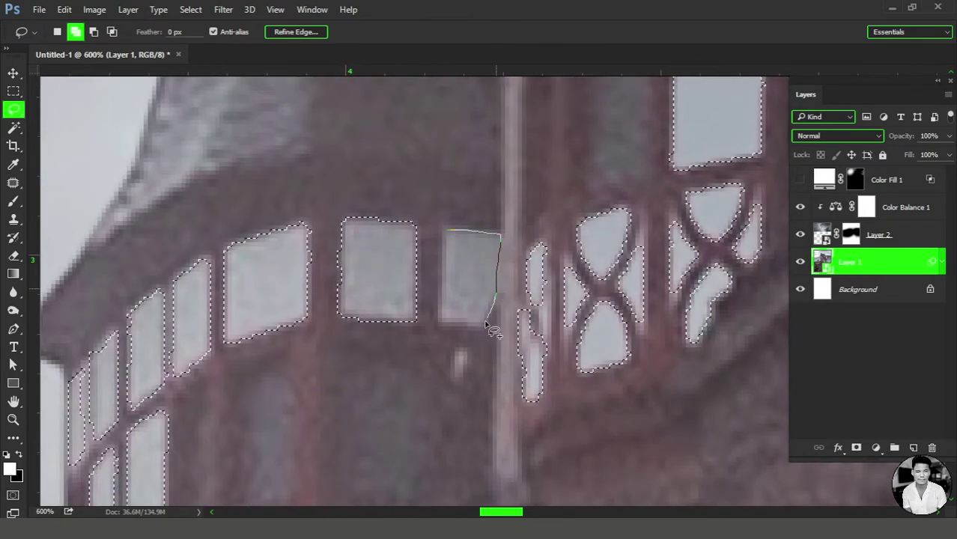
left_click_drag(442, 238, 447, 234)
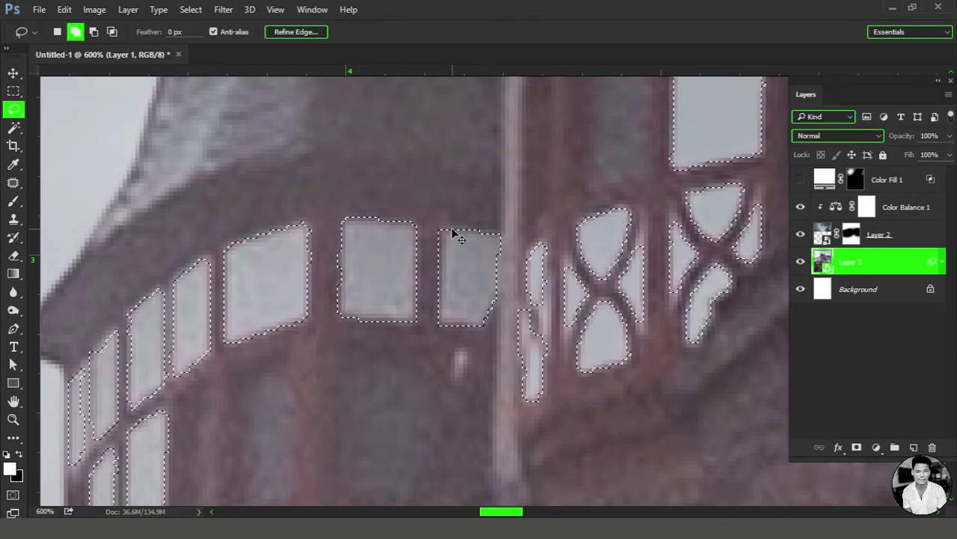
key("ctrl+minus")
key("ctrl+minus")
key("ctrl+minus")
key("ctrl+minus")
key("ctrl+minus")
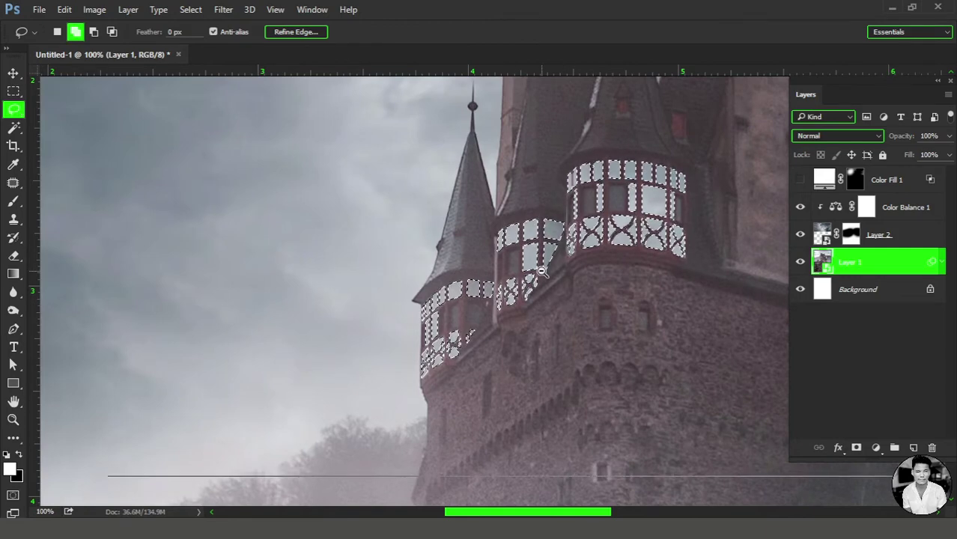
key("ctrl+minus")
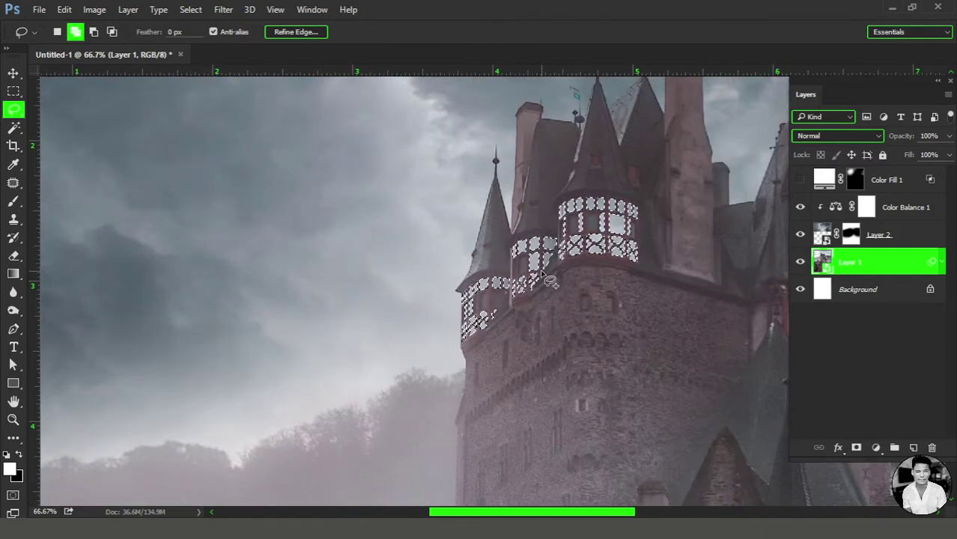
key("ctrl+minus")
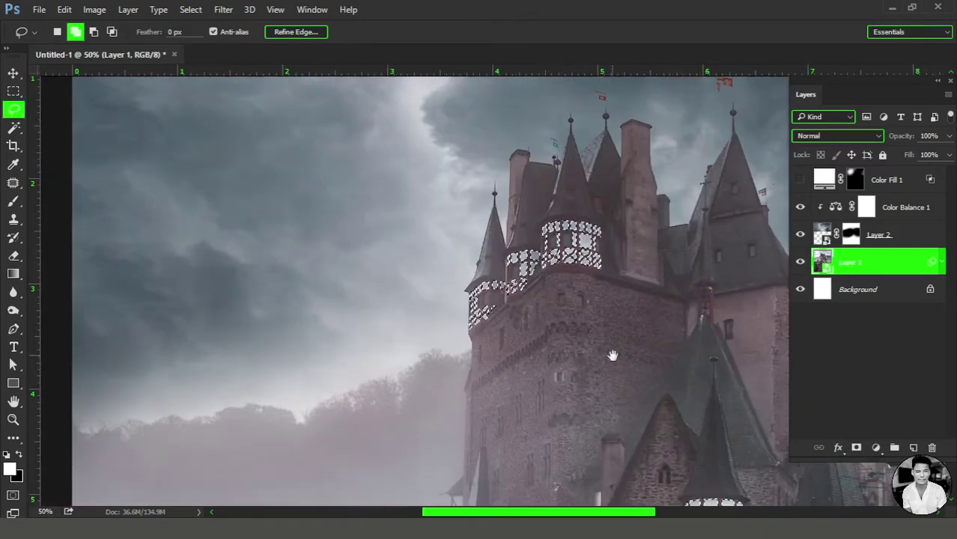
left_click_drag(613, 353, 498, 287)
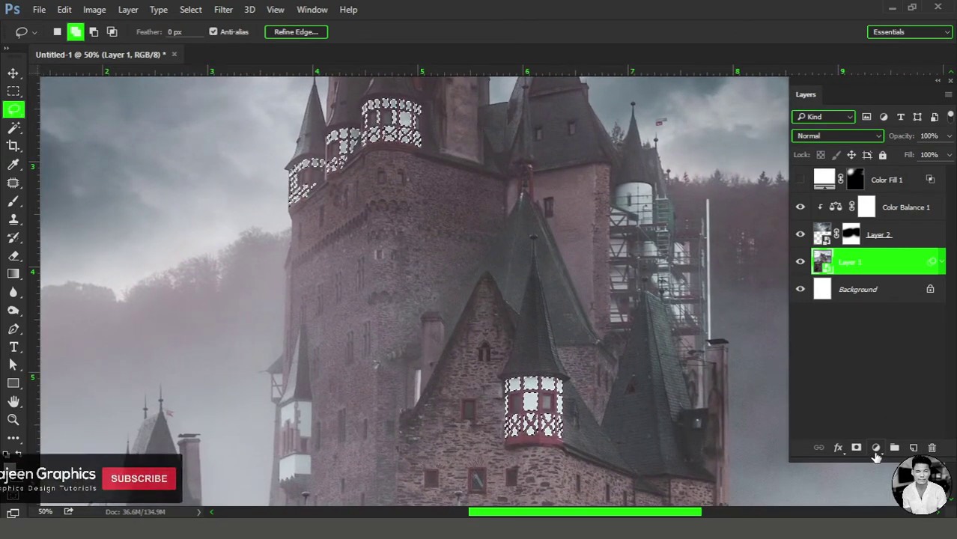
- Fill the window selection with white Solid Color, duplicate it, and feather its mask to 9.9 px
left_click(875, 448)
left_click(878, 150)
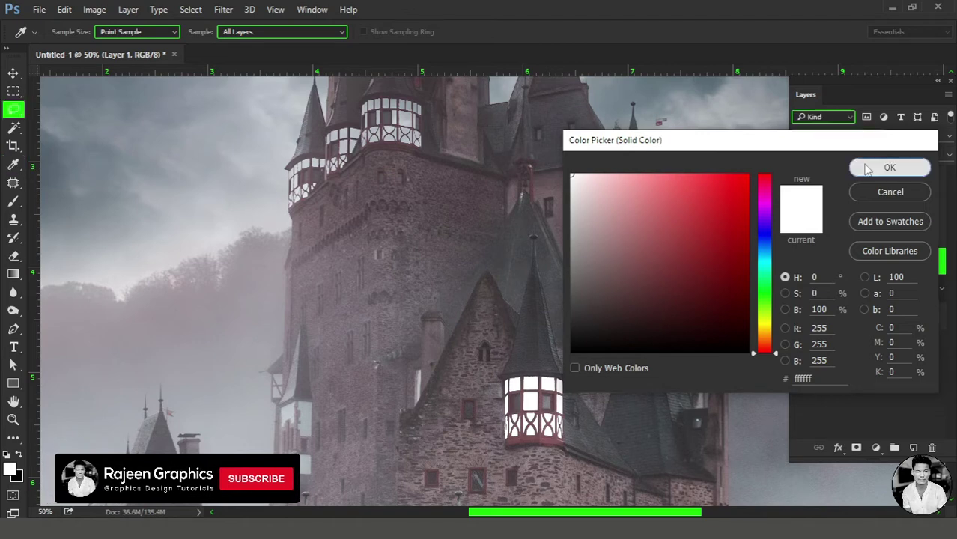
left_click(890, 167)
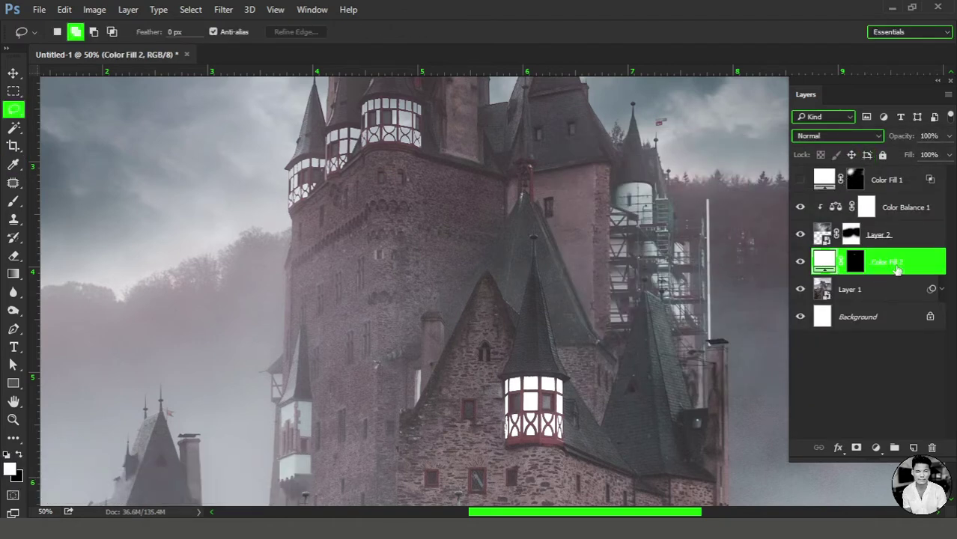
left_click_drag(898, 268, 913, 448)
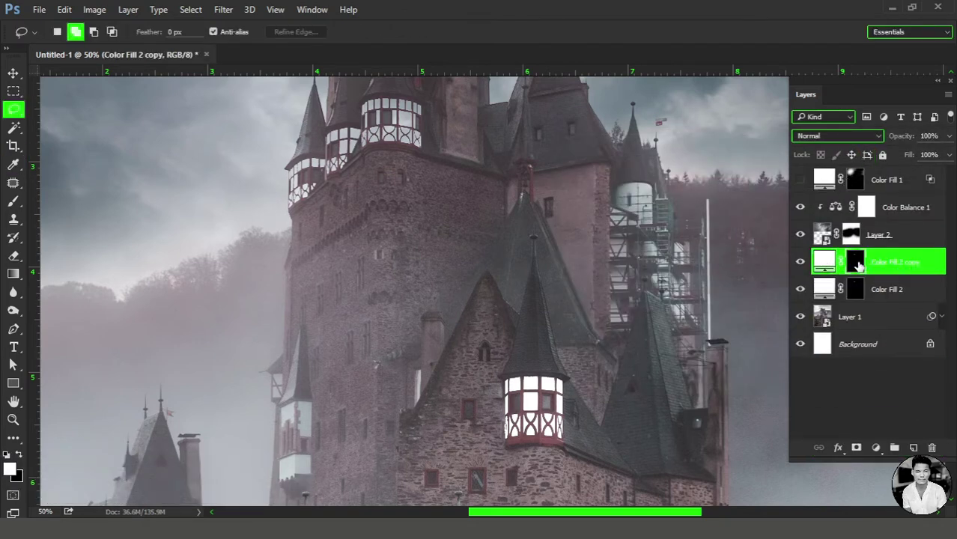
double_click(856, 262)
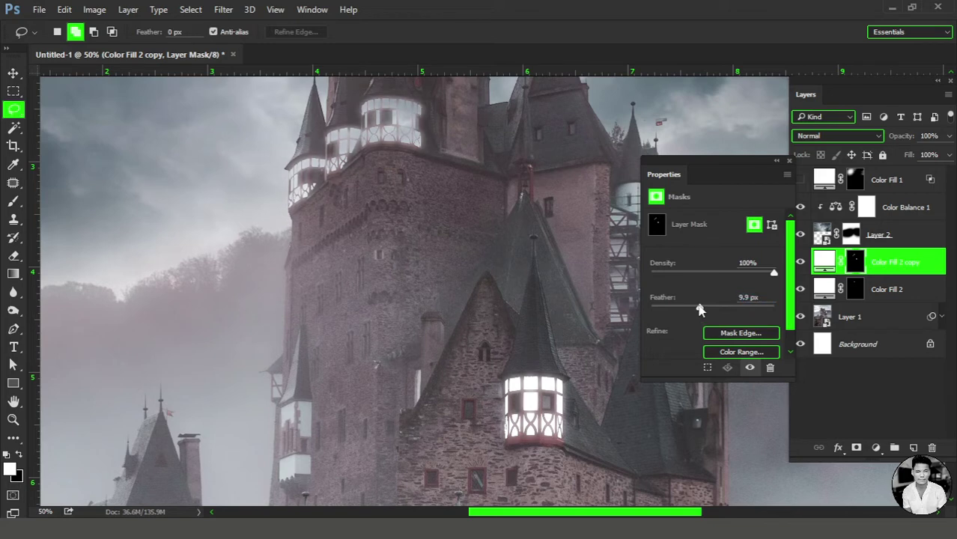
- Toggle Color Fill 2 copy off and on to compare the window glow
key("ctrl+minus")
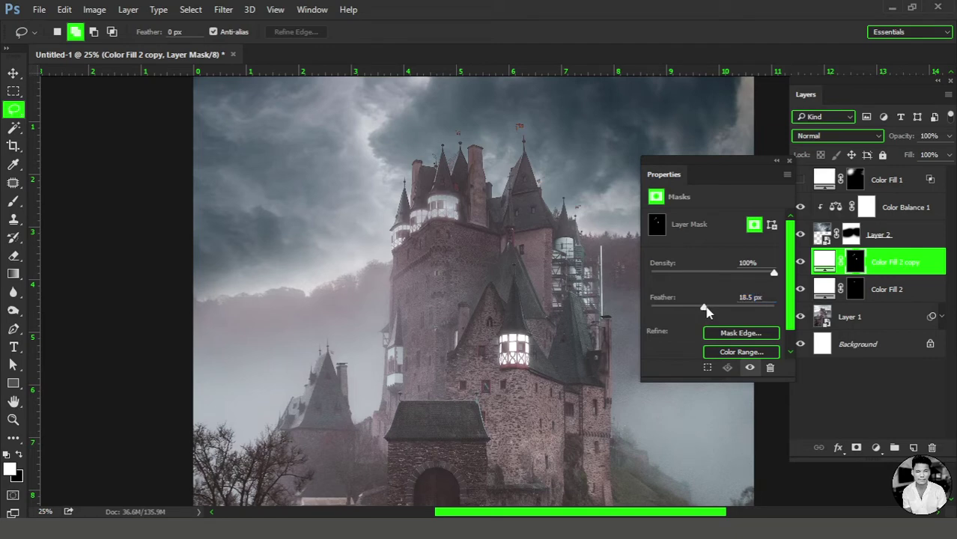
left_click(790, 161)
left_click(800, 262)
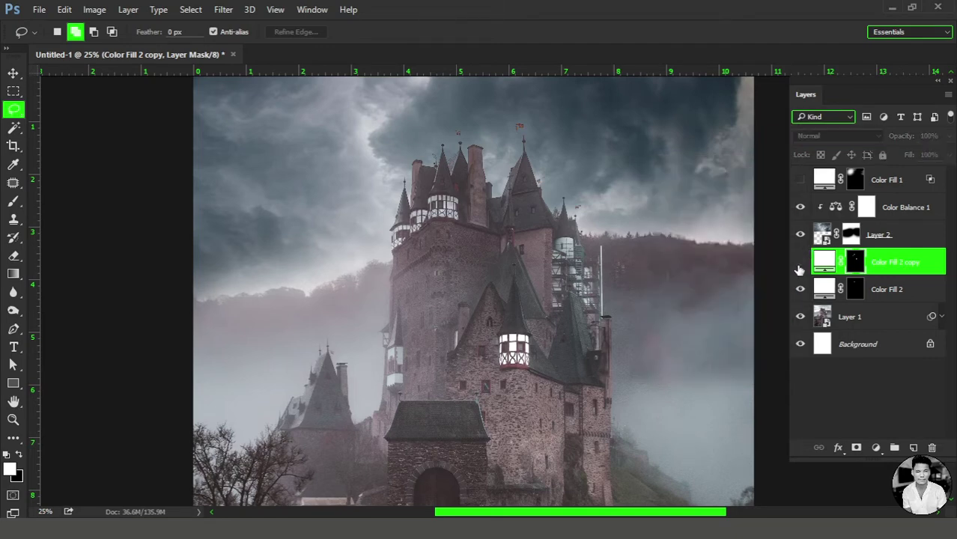
key("ctrl+0")
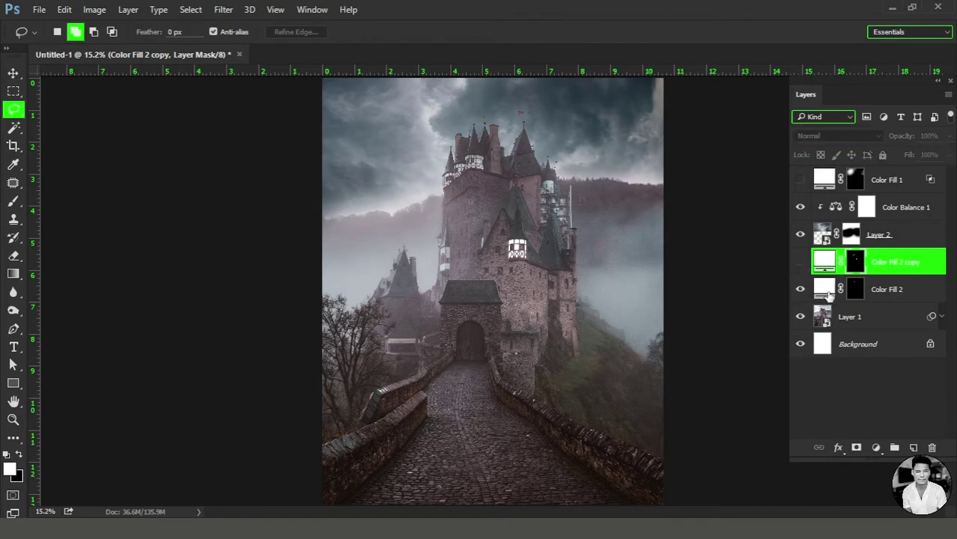
double_click(825, 289)
left_click(801, 263)
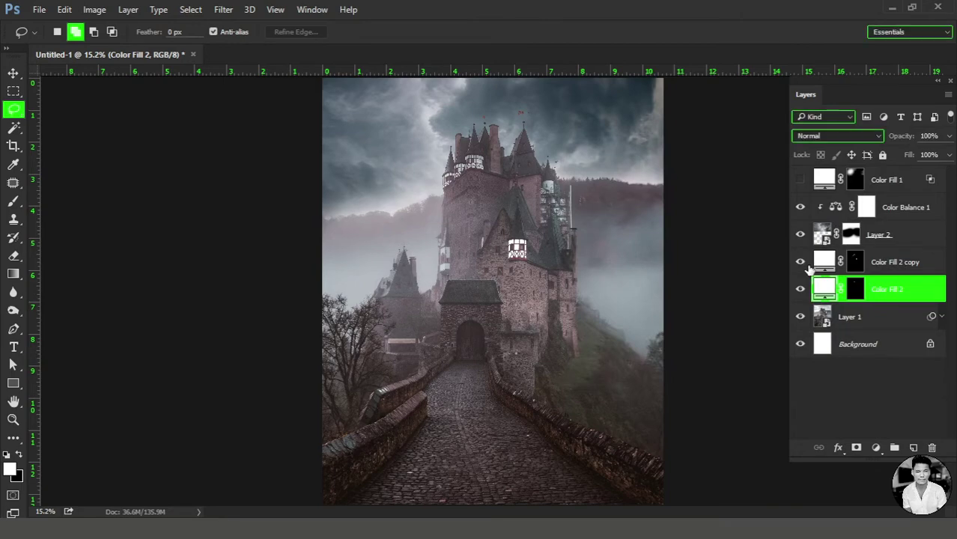
- Feather the Color Fill 2 copy mask to 9.5 px and show Color Fill 1 again
left_click(504, 238)
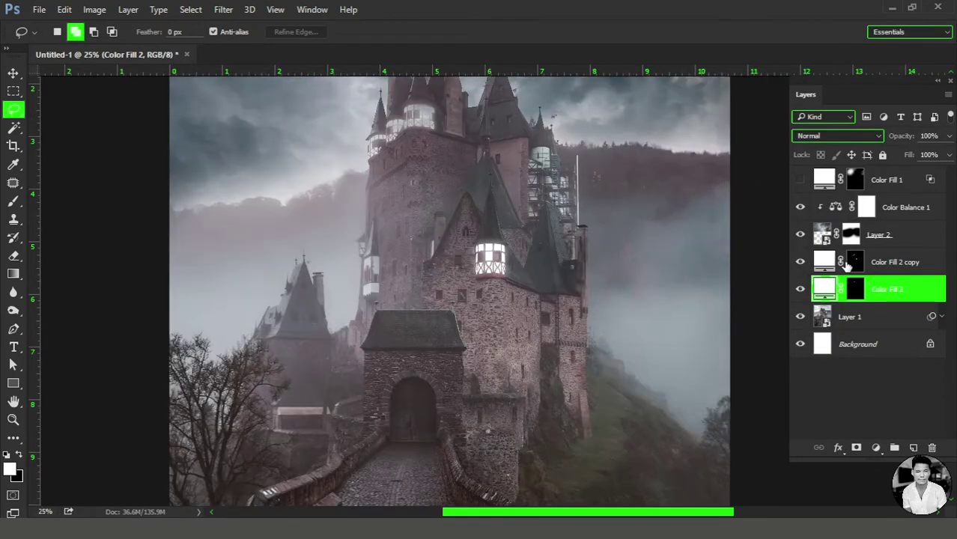
double_click(852, 261)
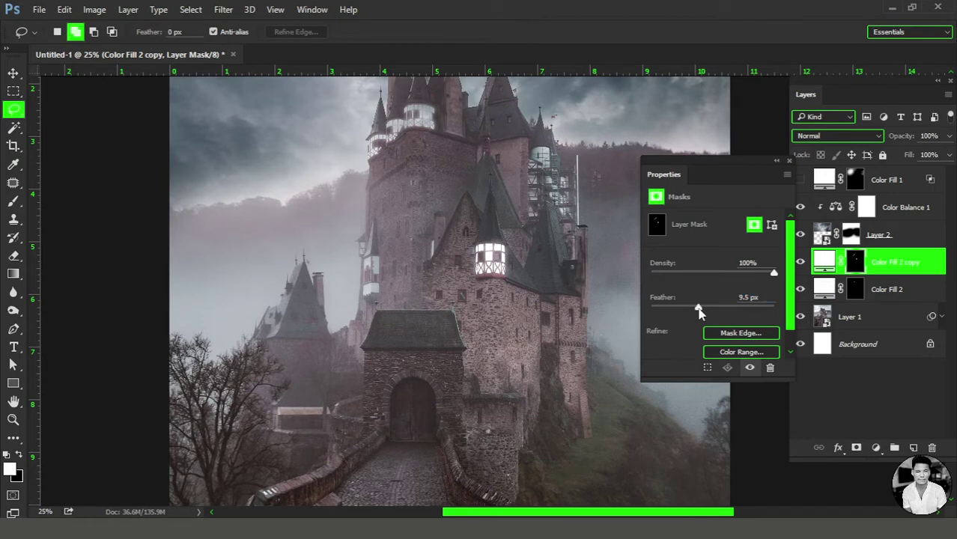
key("ctrl+minus")
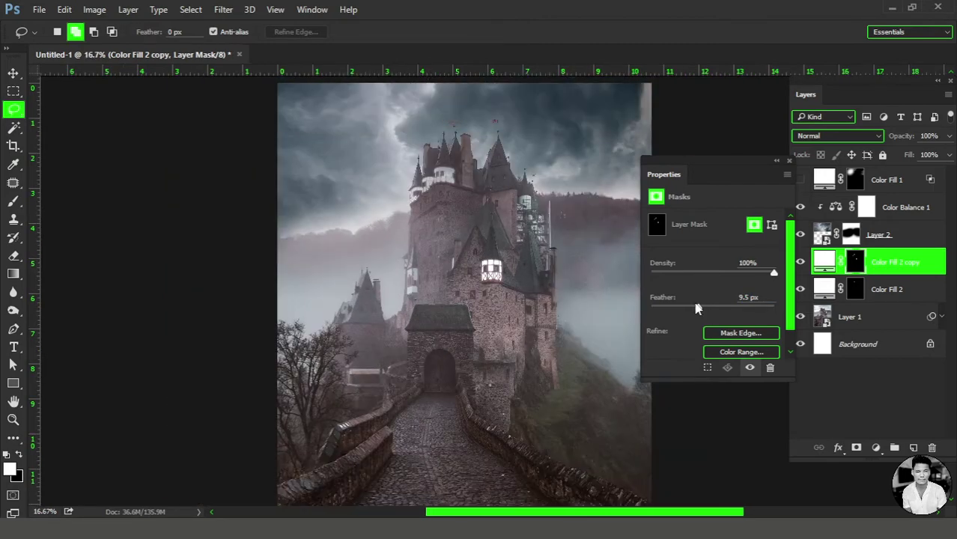
left_click(790, 160)
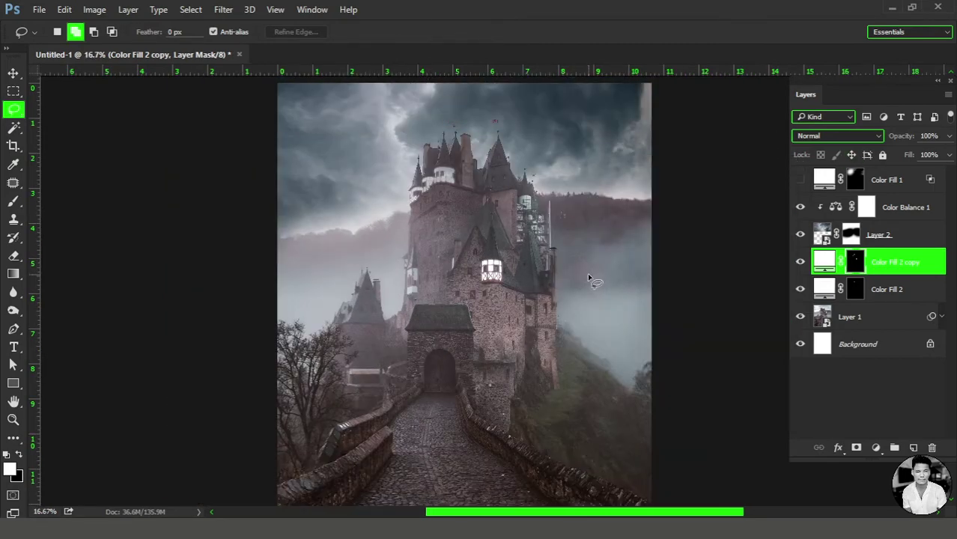
key("ctrl+minus")
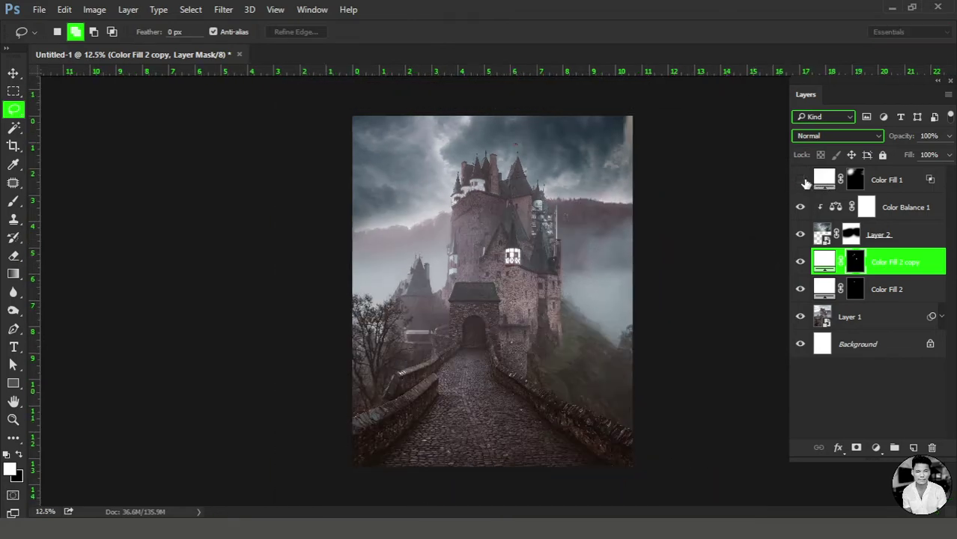
left_click(801, 181)
- Select the Color Fill 1 layer and open Moon.psd
left_click(824, 180)
left_click(39, 11)
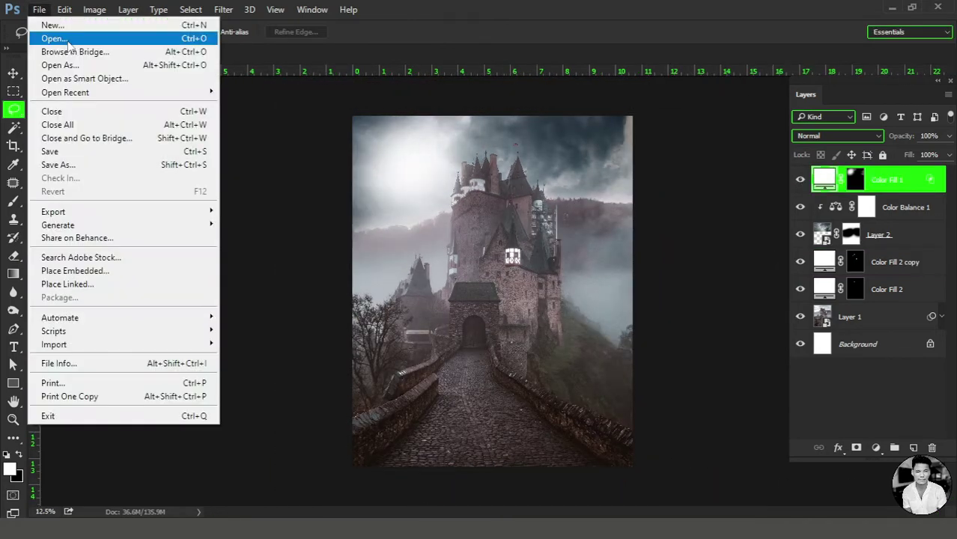
left_click(45, 36)
left_click(534, 217)
double_click(533, 217)
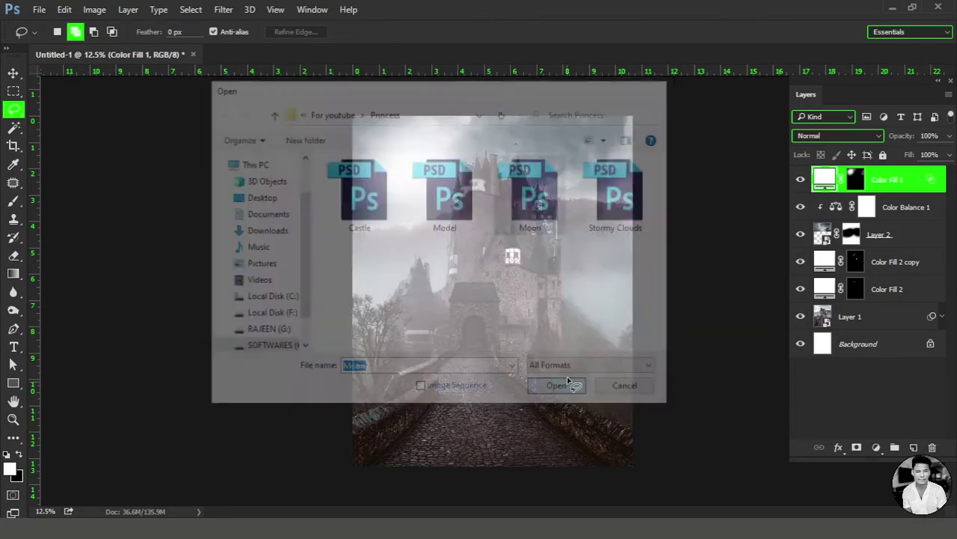
- Drag the moon into the castle composite and set its blend mode to Screen
key("v")
mouse_move(449, 176)
left_mouse_down()
mouse_move(159, 56)
mouse_move(375, 200)
left_mouse_up()
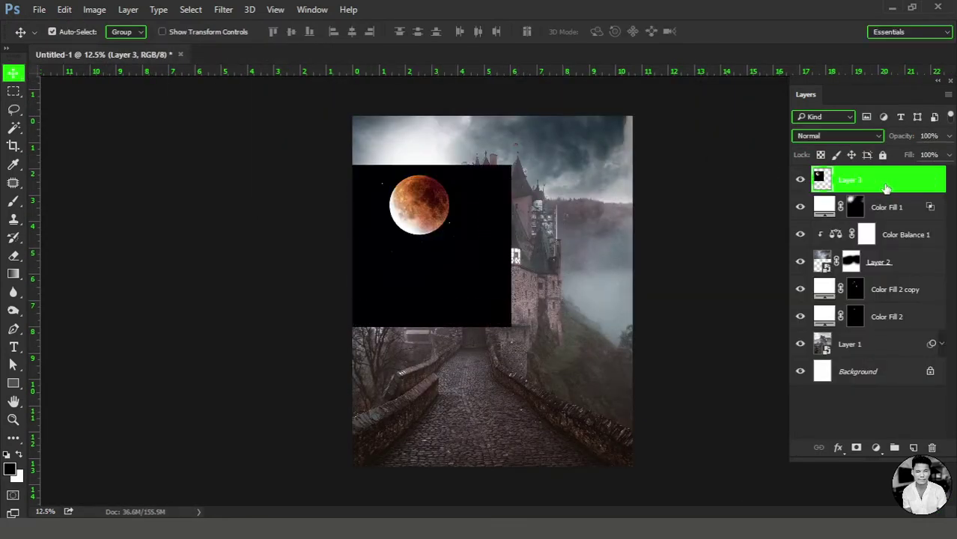
left_click(837, 136)
left_click(816, 231)
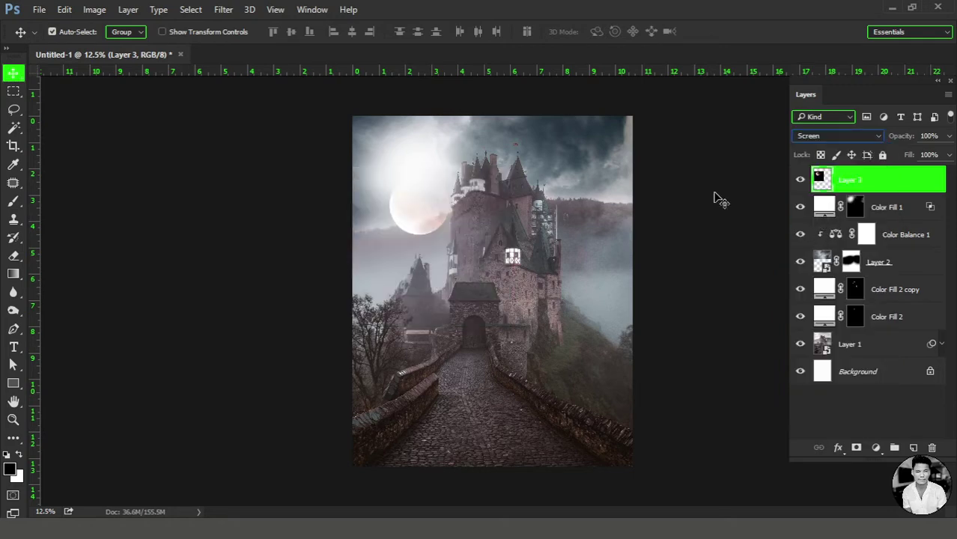
- Flip the moon vertically and place it in the upper-left sky
key("ctrl+t")
right_click(449, 195)
left_click(498, 418)
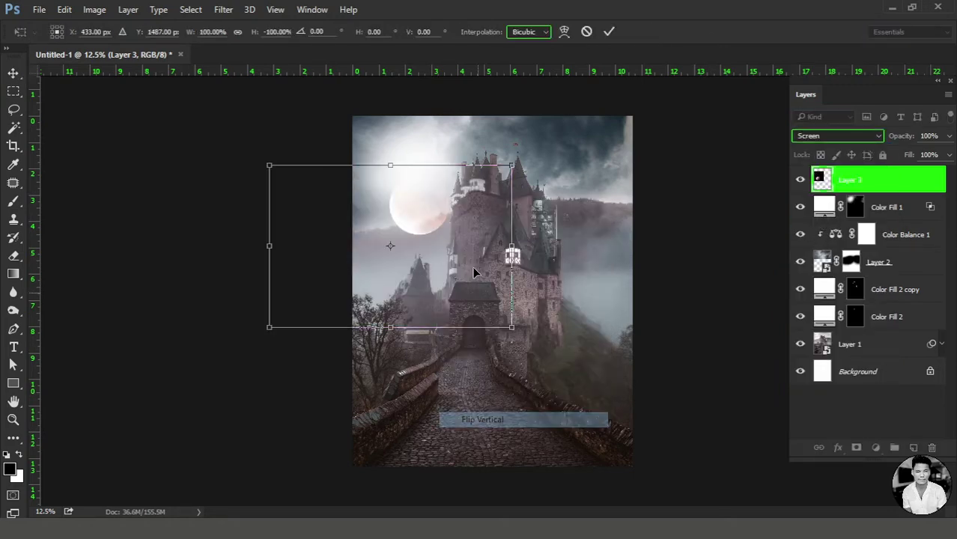
key("Return")
left_click_drag(427, 278, 424, 184)
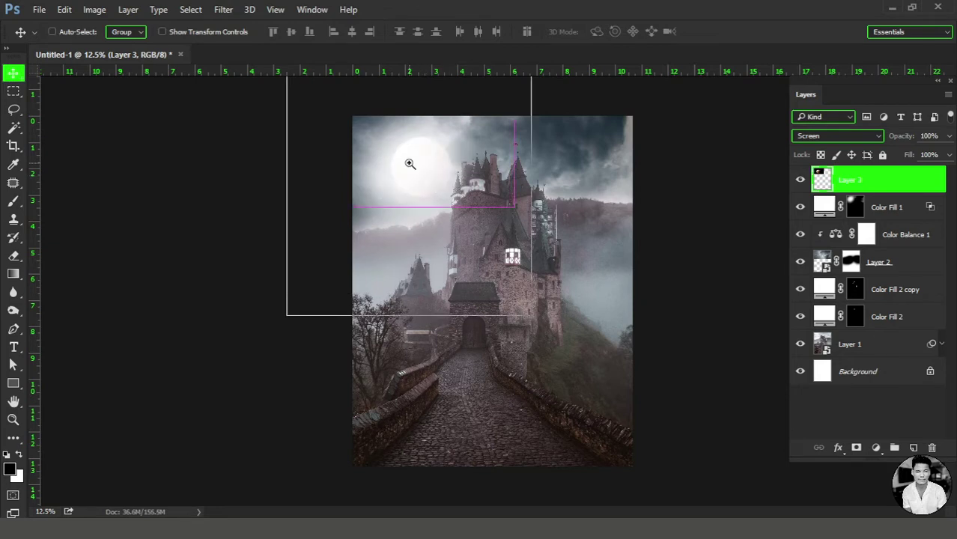
scroll(412, 164, "up", 1)
left_click_drag(412, 165, 397, 167)
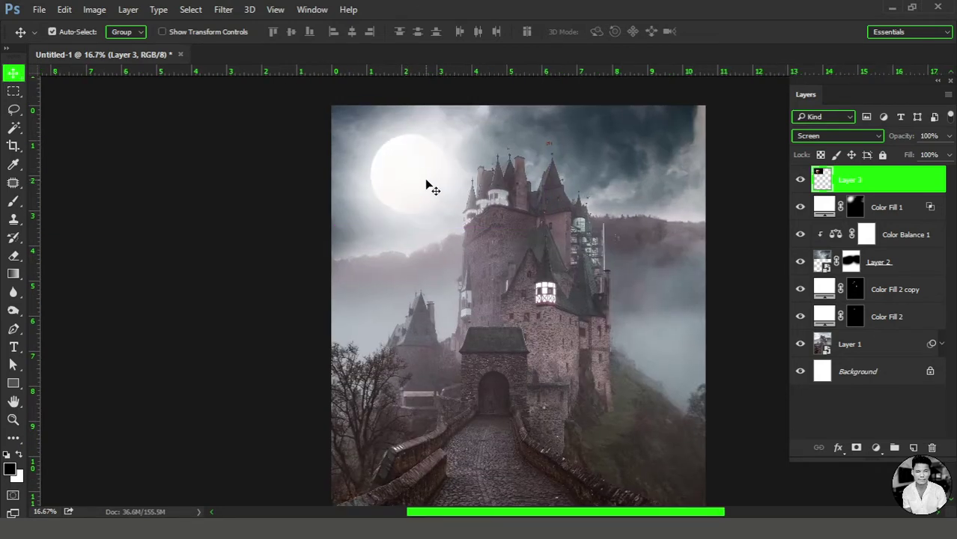
- Rotate the moon about -5.24° and scale it to 97%
key("ctrl+t")
left_click_drag(605, 146, 604, 125)
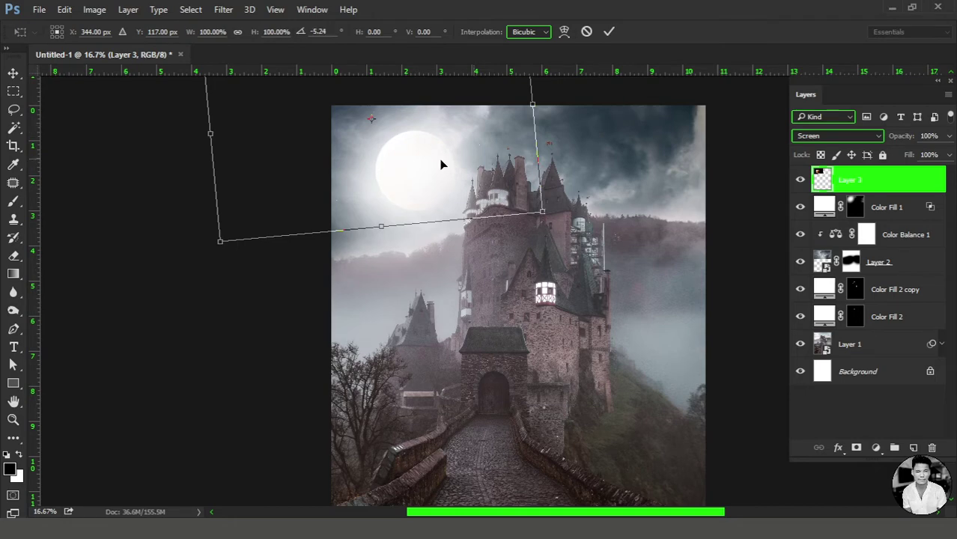
left_click_drag(442, 164, 433, 162)
key("Return")
scroll(504, 180, "down", 1)
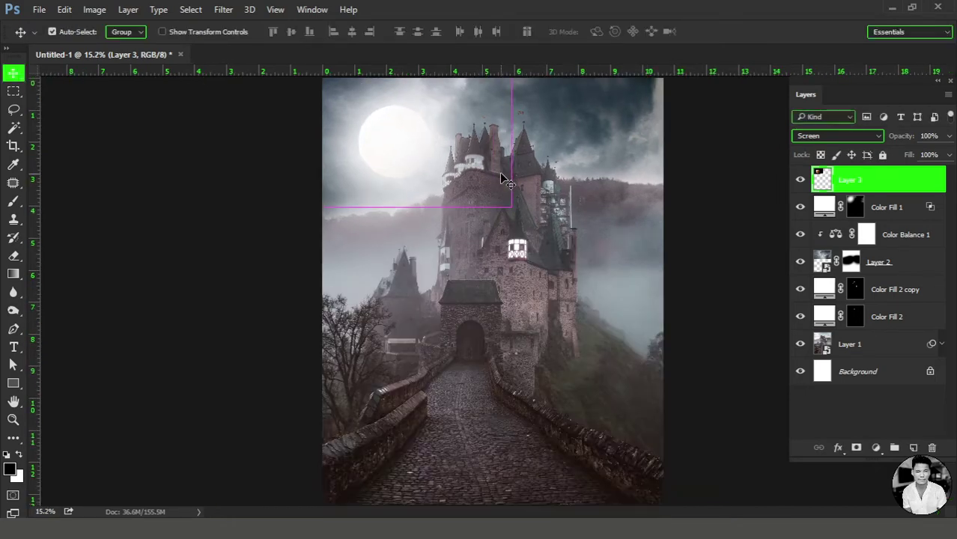
scroll(503, 180, "down", 1)
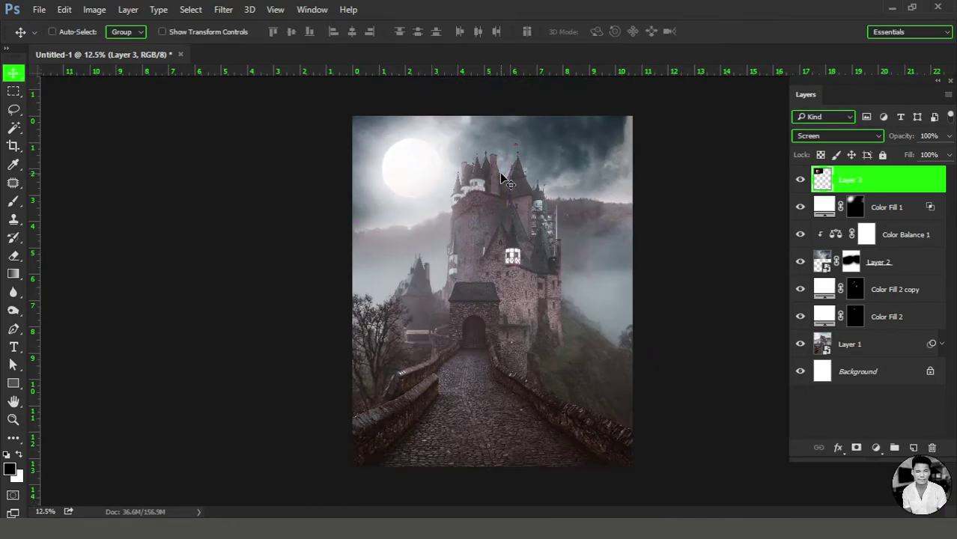
key("ctrl+t")
left_click_drag(511, 223, 503, 217)
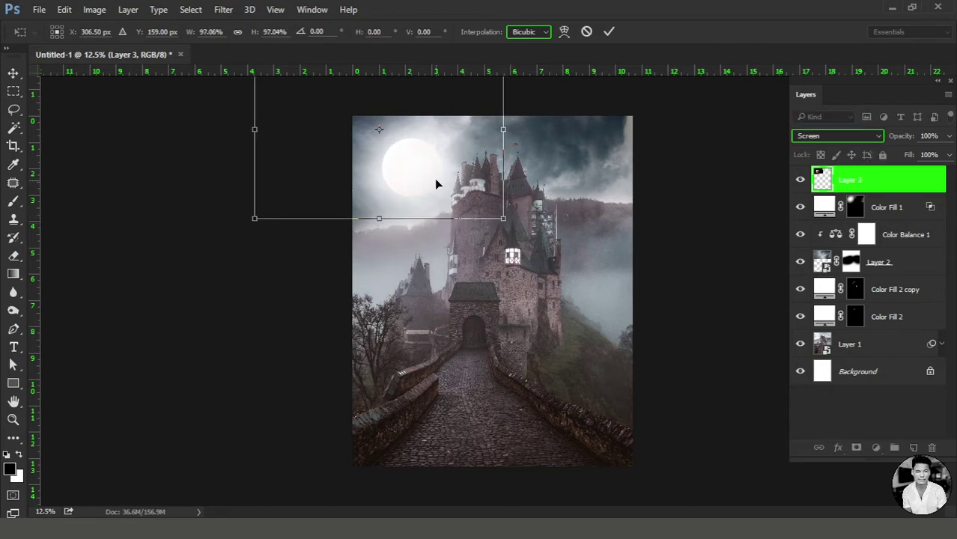
key("Return")
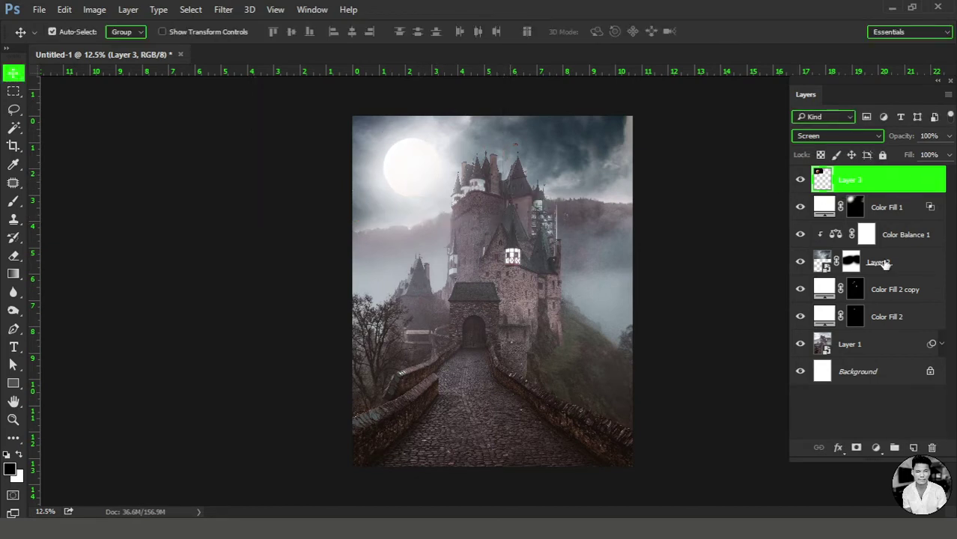
- Add a layer mask to the moon layer and pick a small soft round brush at 38% flow
left_click(856, 447)
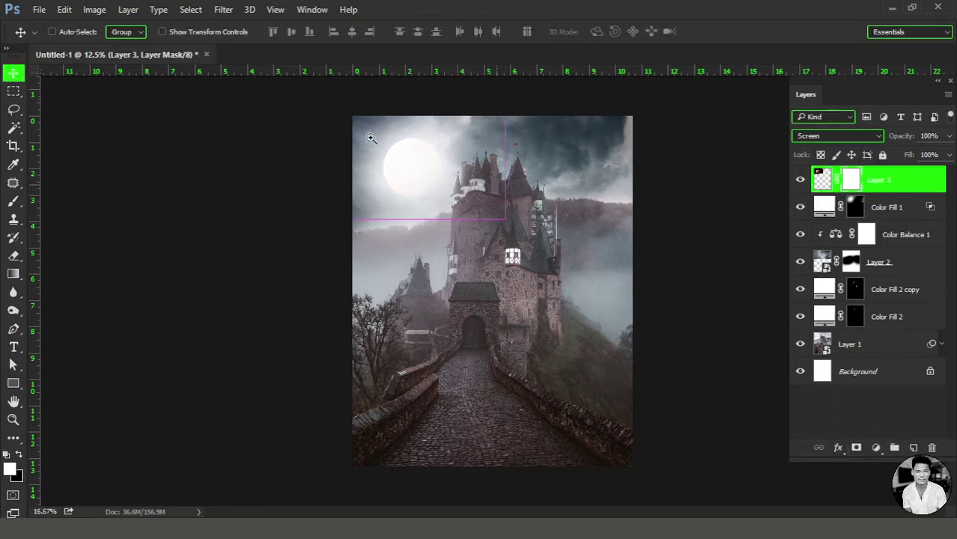
scroll(426, 159, "up", 2)
key("b")
right_click(504, 201)
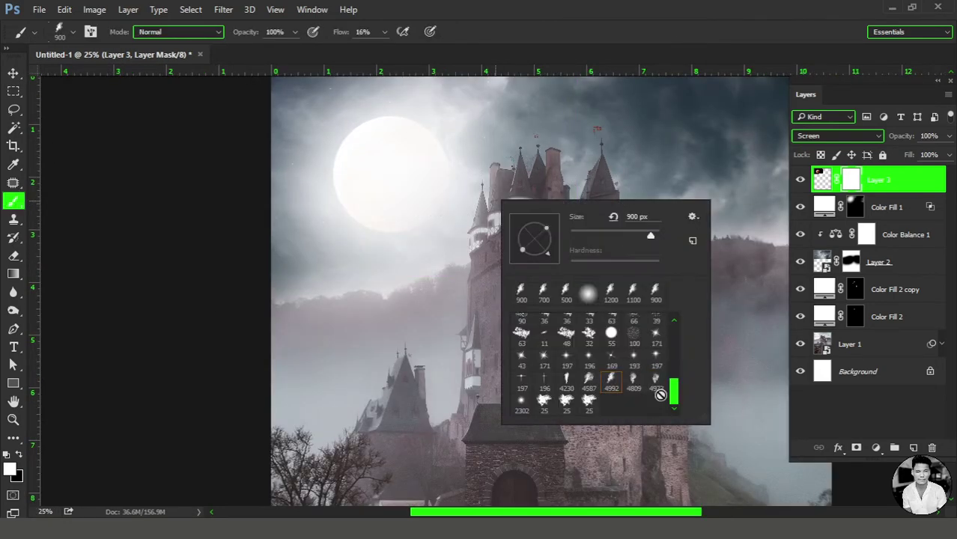
double_click(513, 329)
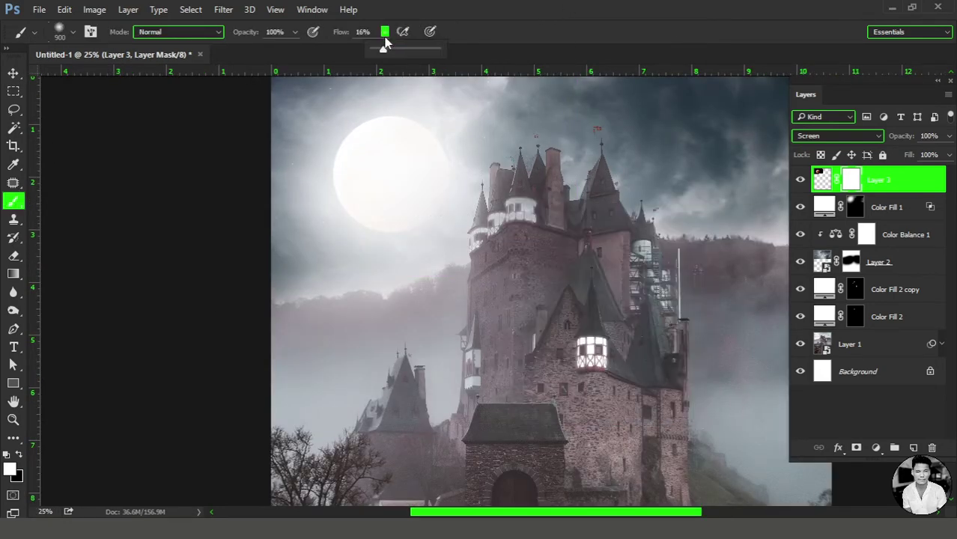
left_click_drag(395, 54, 398, 52)
key("bracketleft")
key("bracketleft")
scroll(459, 194, "up", 1)
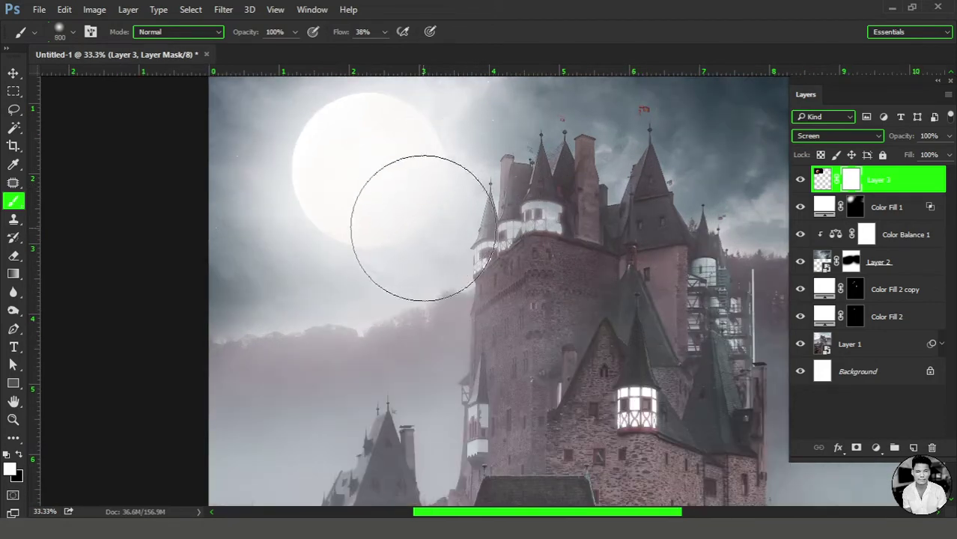
key("bracketleft")
key("bracketleft")
key("bracketleft")
- Paint black on the moon's mask to hide part of its glow
key("x")
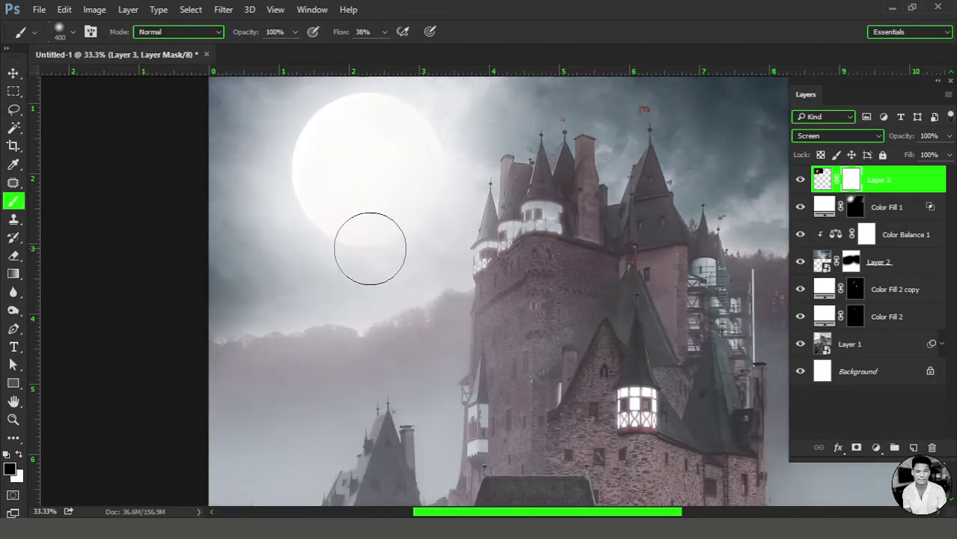
left_click_drag(367, 248, 410, 235)
key("bracketright")
key("bracketright")
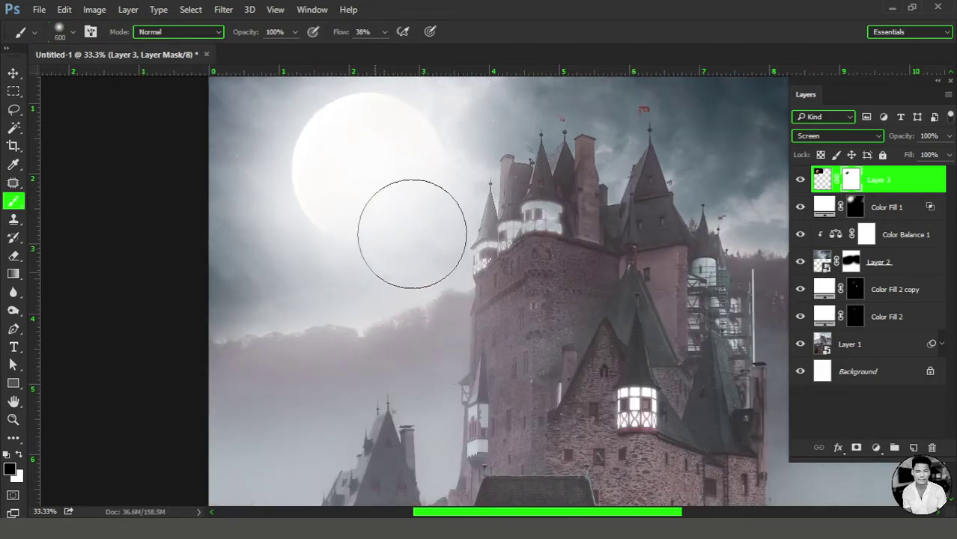
key("bracketright")
key("bracketright")
key("bracketright")
key("ctrl+minus")
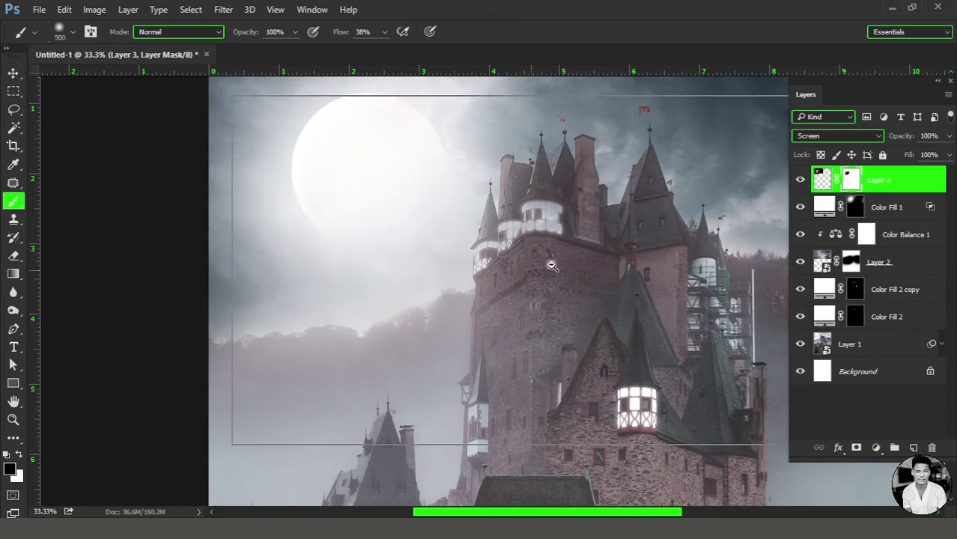
key("ctrl+minus")
key("ctrl+0")
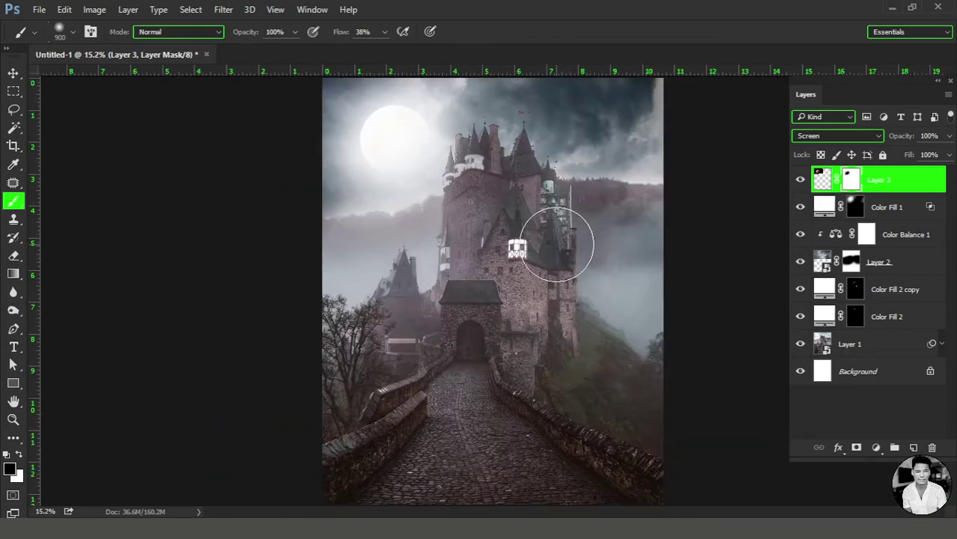
- Add a new layer above Color Fill 1 and paint soft white over the moon
left_click(915, 212)
left_click(912, 447)
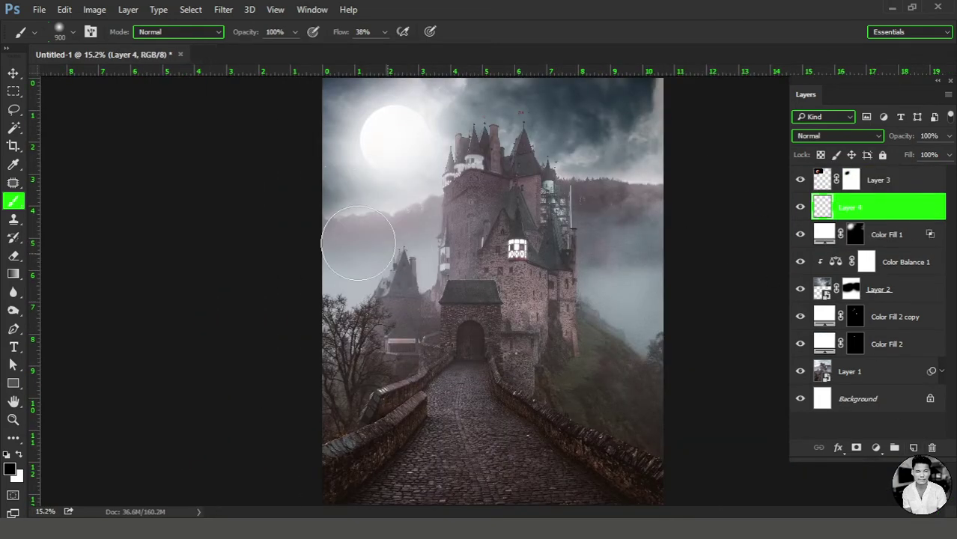
left_click_drag(372, 124, 518, 6)
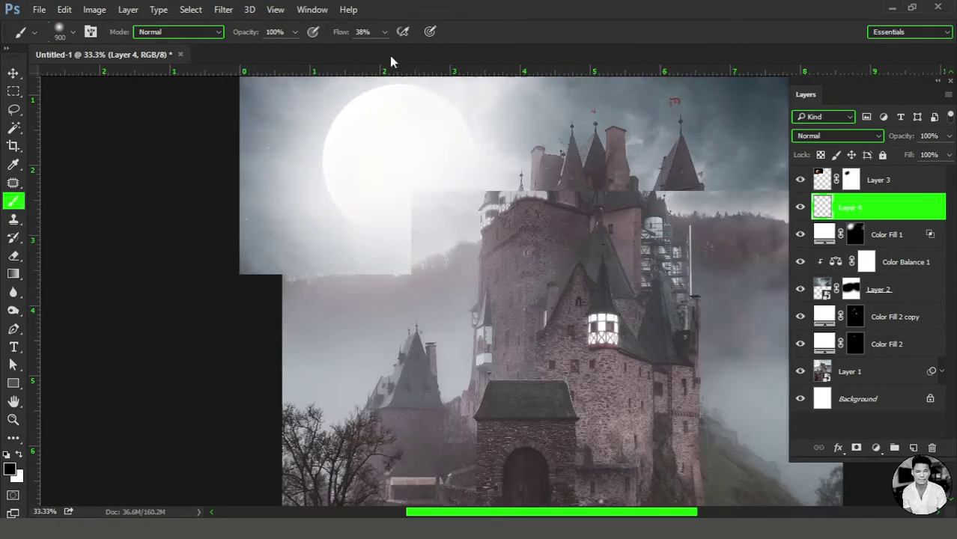
scroll(409, 220, "up", 2)
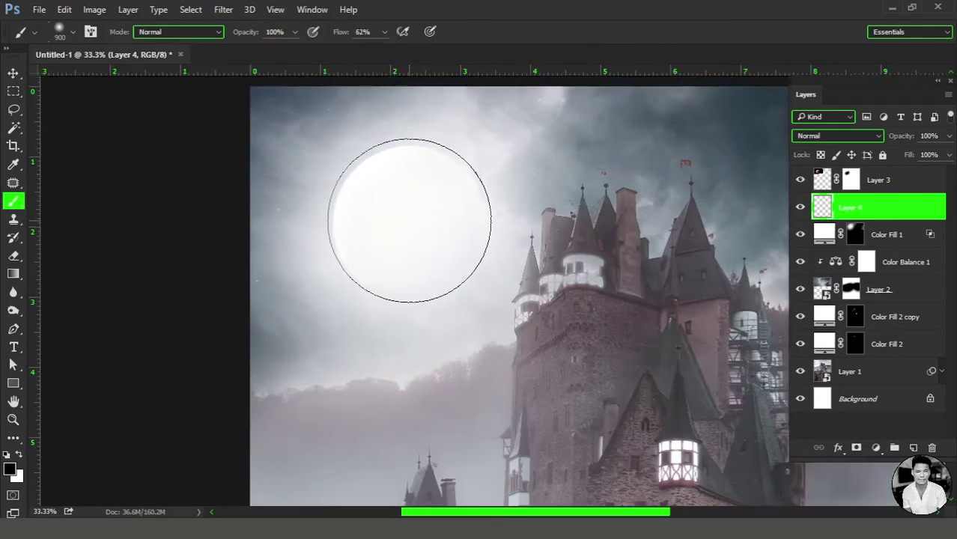
key("bracketleft")
left_click(410, 222)
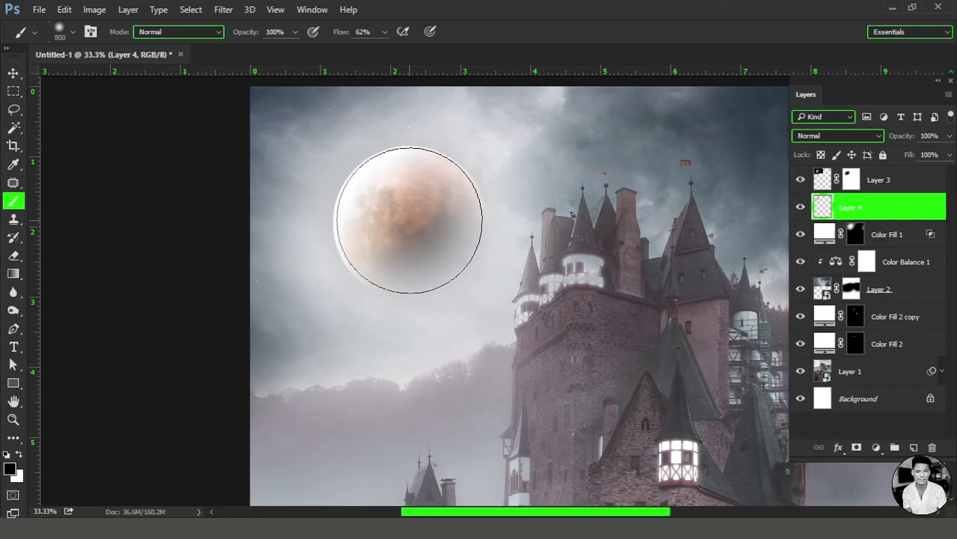
key("ctrl+z")
key("x")
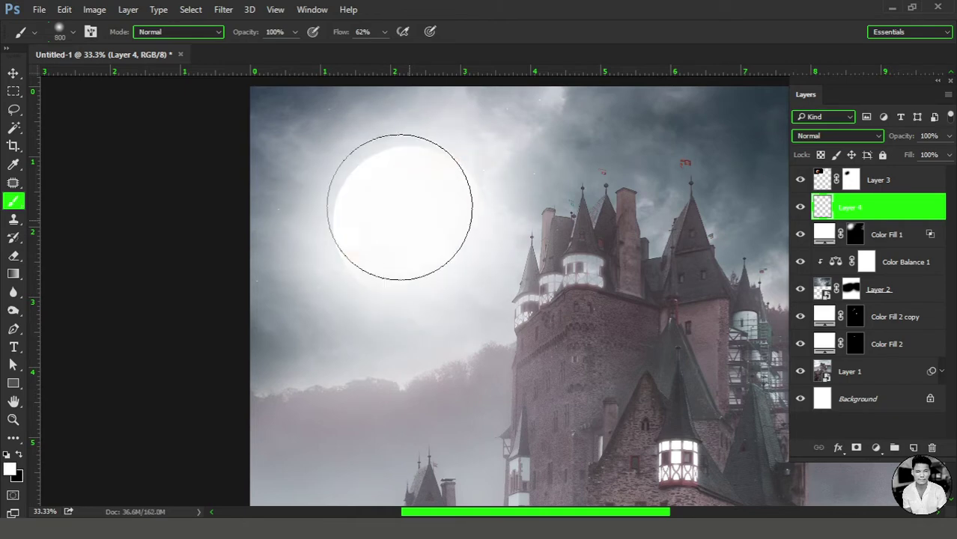
left_click(13, 73)
left_click(800, 209)
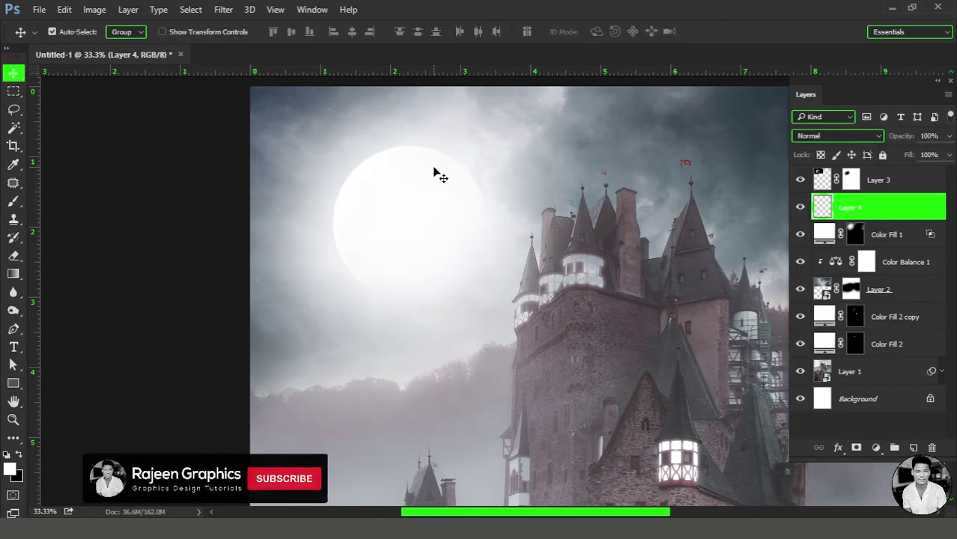
- Group Layer 3 and Layer 4 into a group named Moon
key("ctrl+0")
key("ctrl+minus")
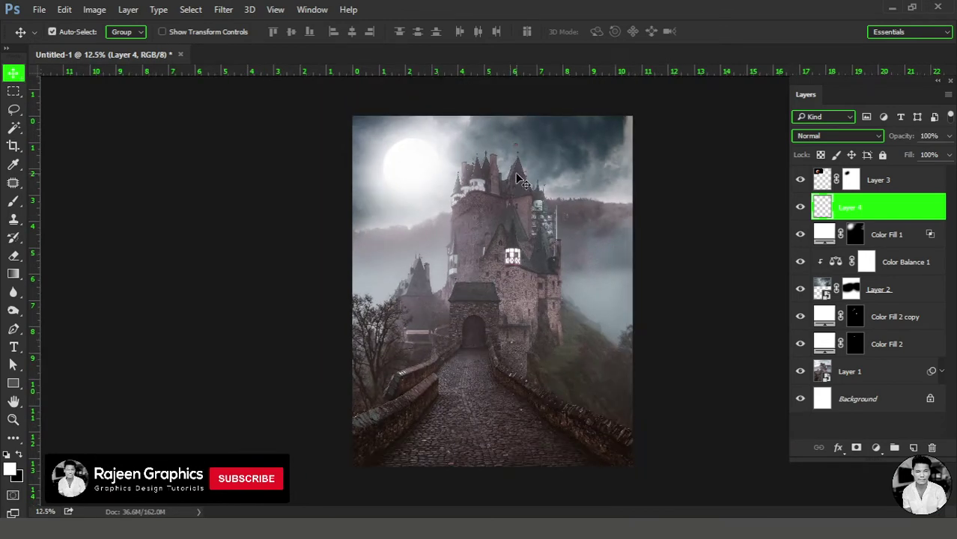
left_click(892, 180, "shift")
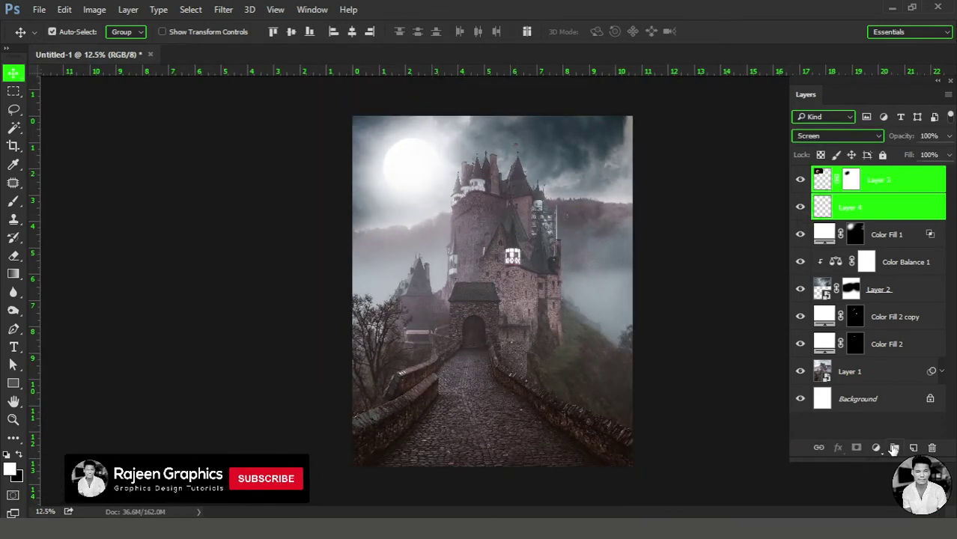
key("ctrl+g")
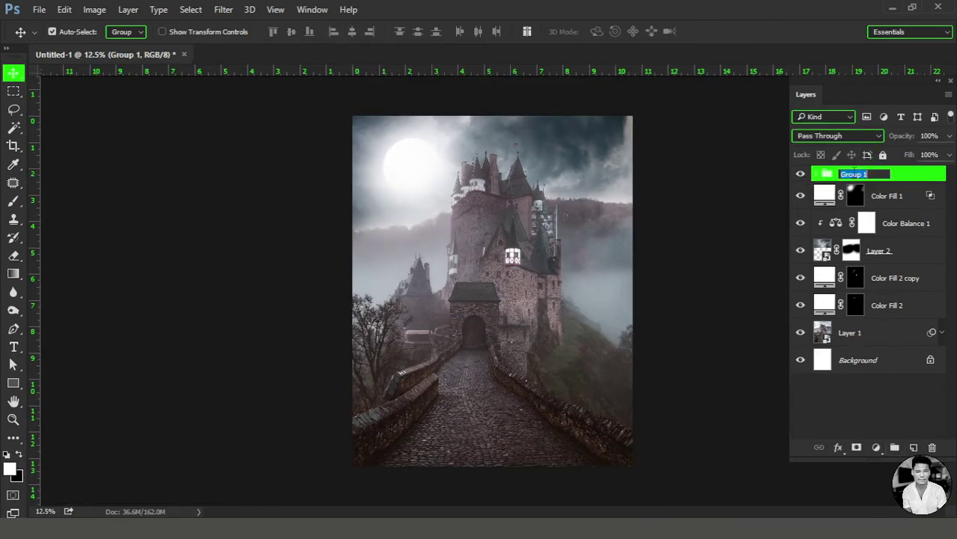
type("on")
key("Return")
- Group the layers from Color Fill 1 down to Layer 2 into a Clouds group
left_click(824, 195)
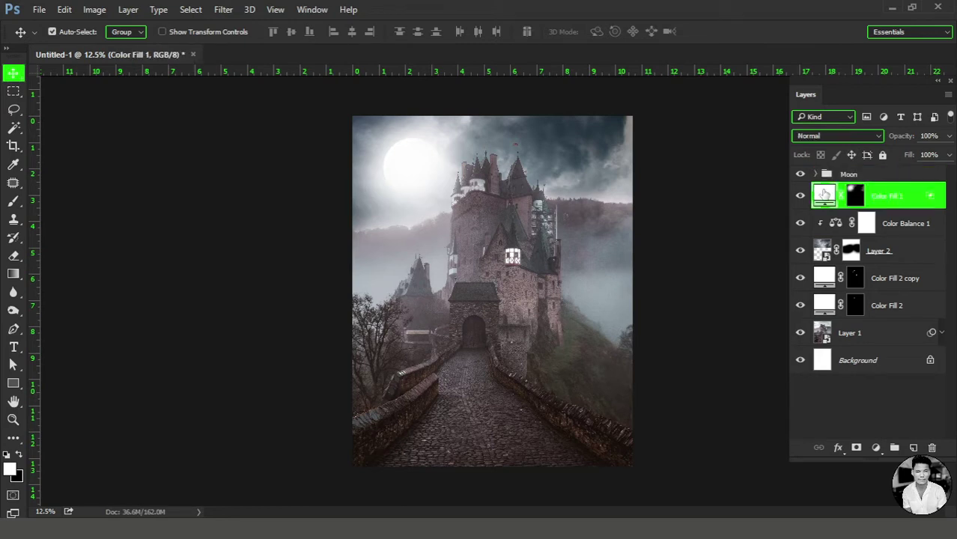
left_click(898, 255, "shift")
left_click(897, 447)
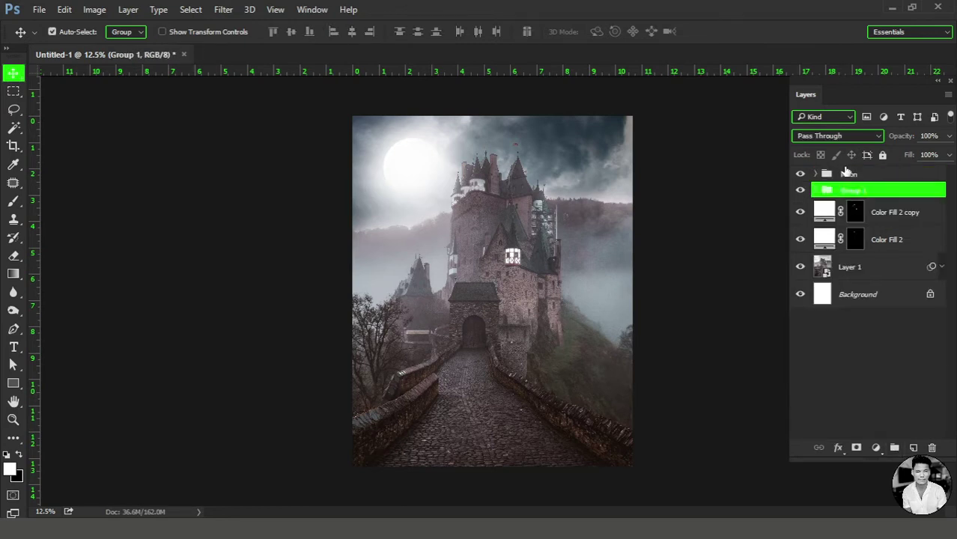
type("Clouds")
key("Return")
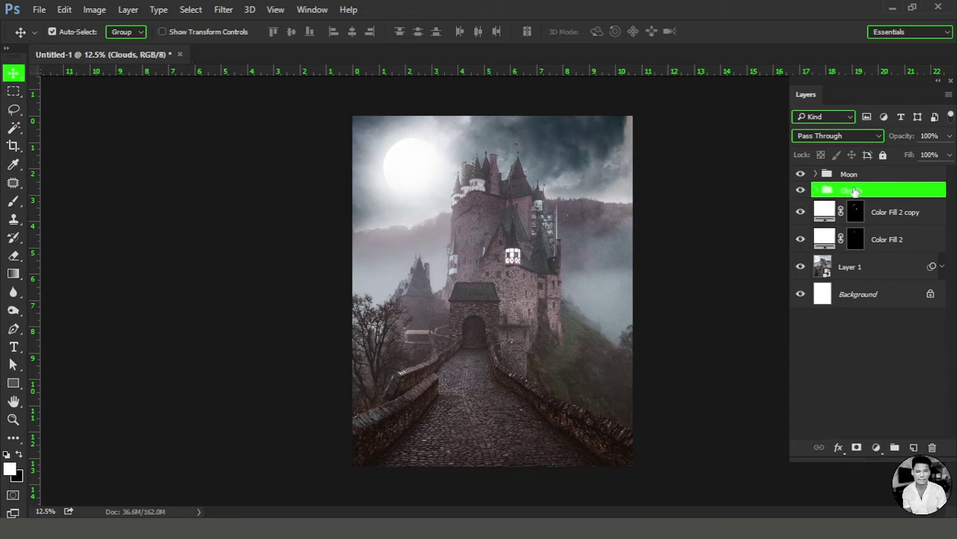
- Group Color Fill 2 copy through Layer 1 as Castle and save Untitled-1.psd
left_click(903, 217)
left_click(881, 268, "shift")
left_click(895, 447)
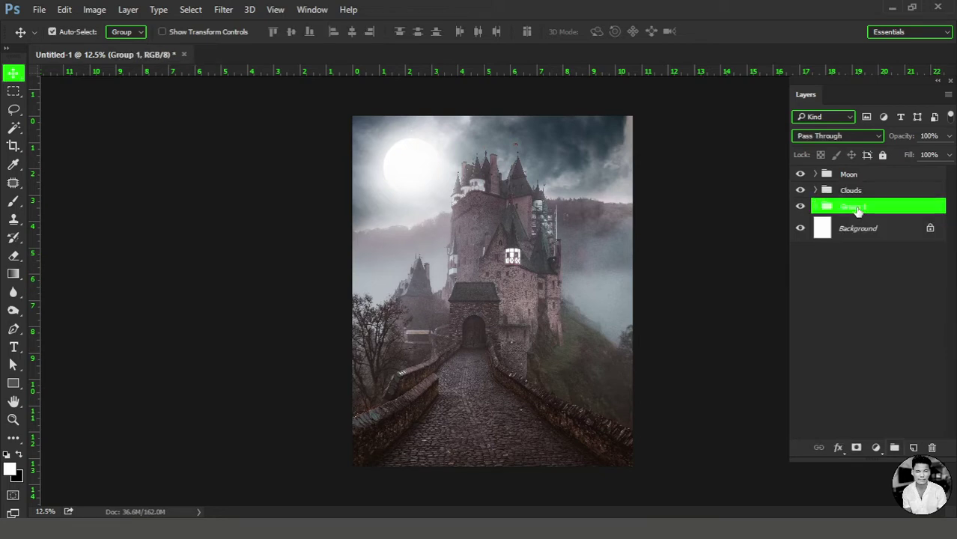
double_click(857, 207)
type("le")
key("Return")
key("ctrl+s")
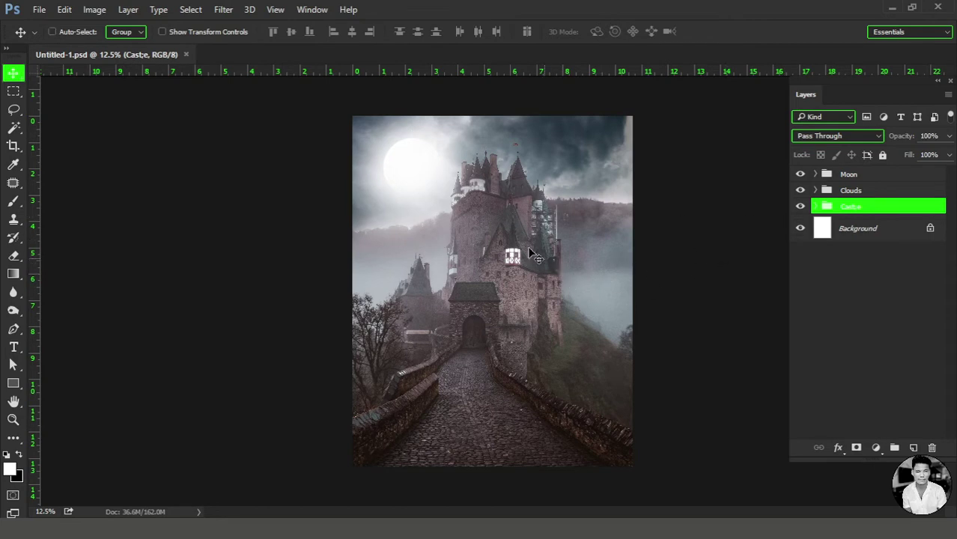
- Review the Color Fill 2 copy mask settings (24.5 px feather) inside the Castle group
key("ctrl+plus")
left_click(849, 191)
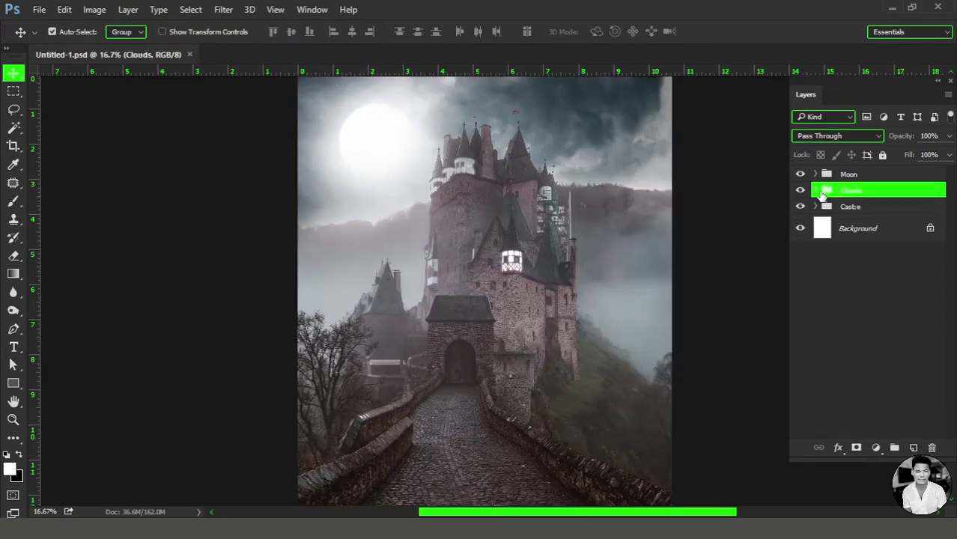
left_click(848, 177)
left_click(830, 212)
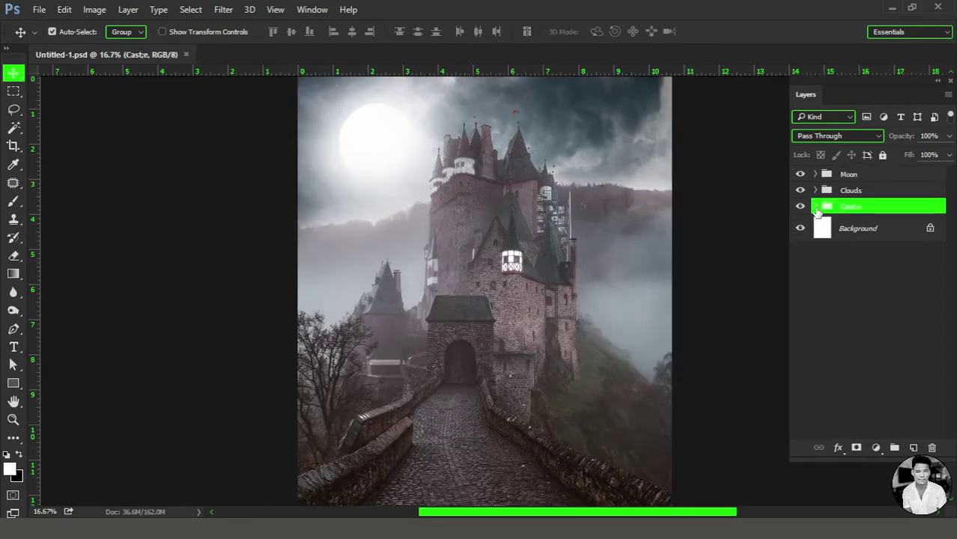
left_click(815, 208)
double_click(867, 230)
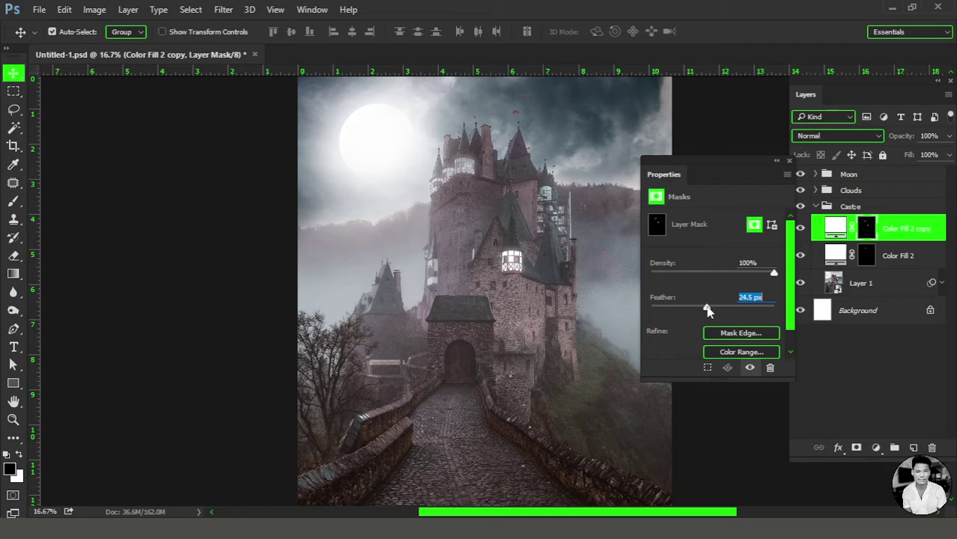
left_click(790, 162)
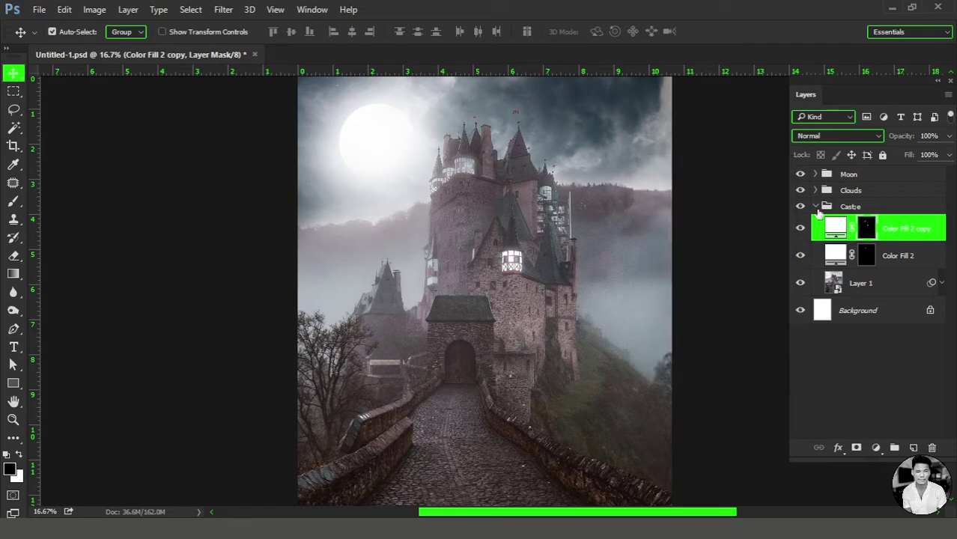
left_click(815, 207)
- Open the Model file, drag the masked girl into the castle composite, and close Model unsaved
left_click(879, 176)
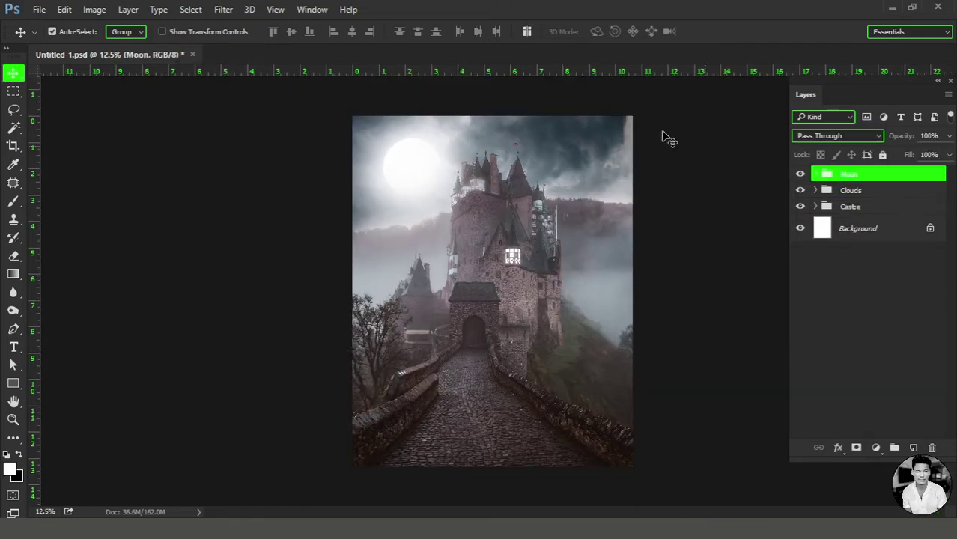
left_click(37, 10)
left_click(53, 37)
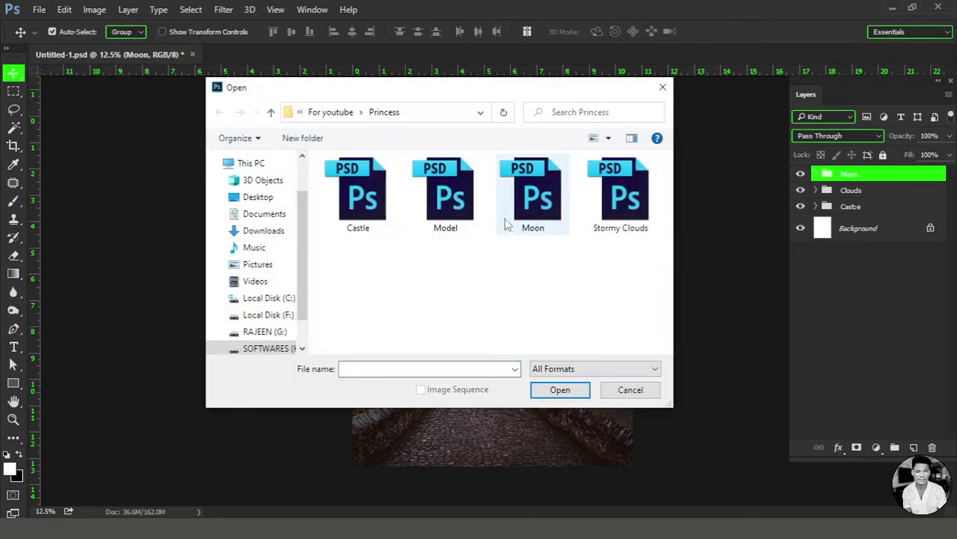
left_click(450, 198)
left_click(560, 391)
left_click(844, 179, "shift")
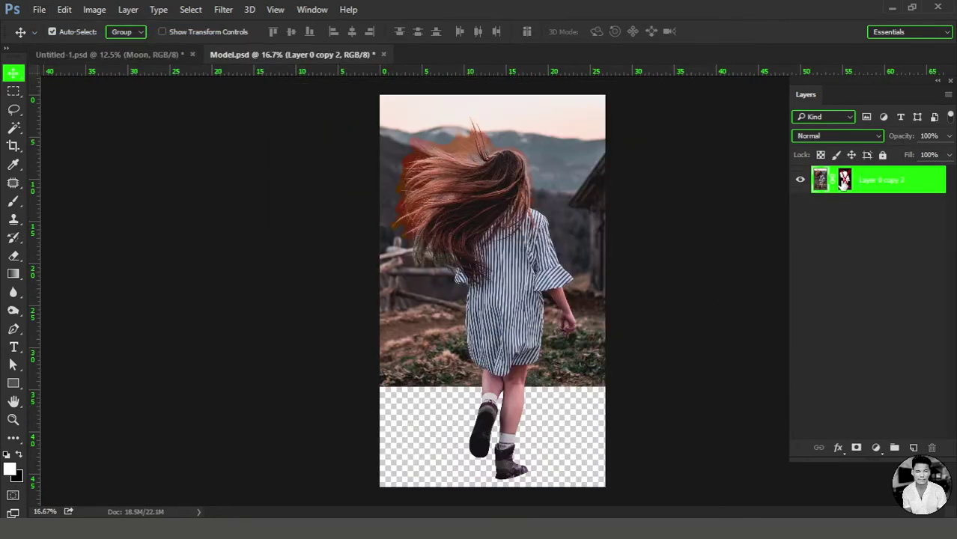
left_click(844, 179, "shift")
left_click_drag(508, 219, 410, 170)
left_click(384, 54)
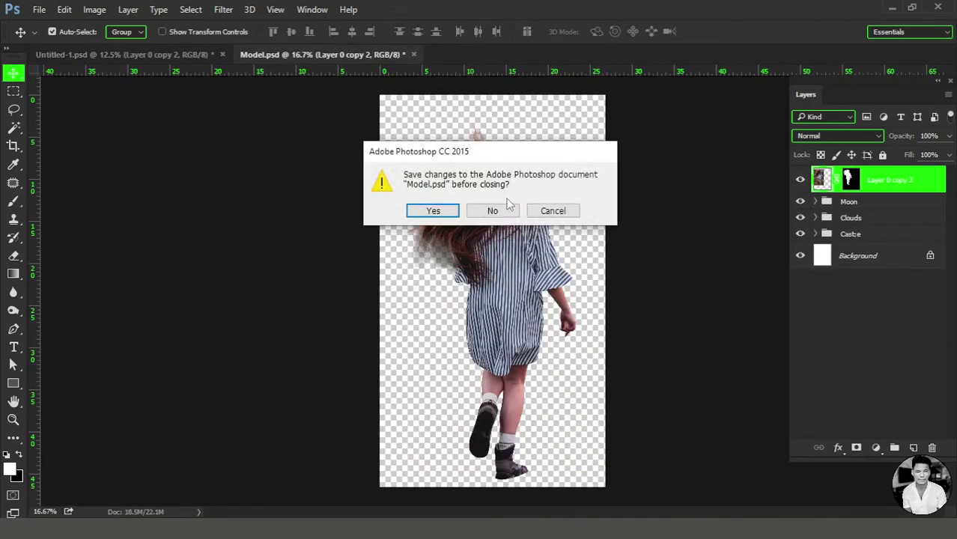
left_click(491, 210)
- Apply the girl's mask, name the layer Model, and convert it to a smart object
right_click(850, 182)
left_click(839, 220)
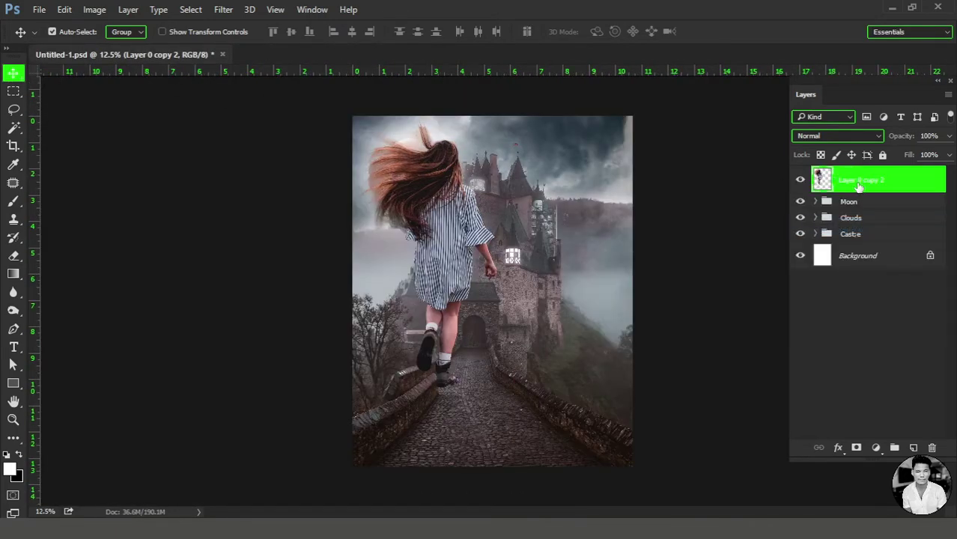
double_click(861, 181)
type("del")
key("Return")
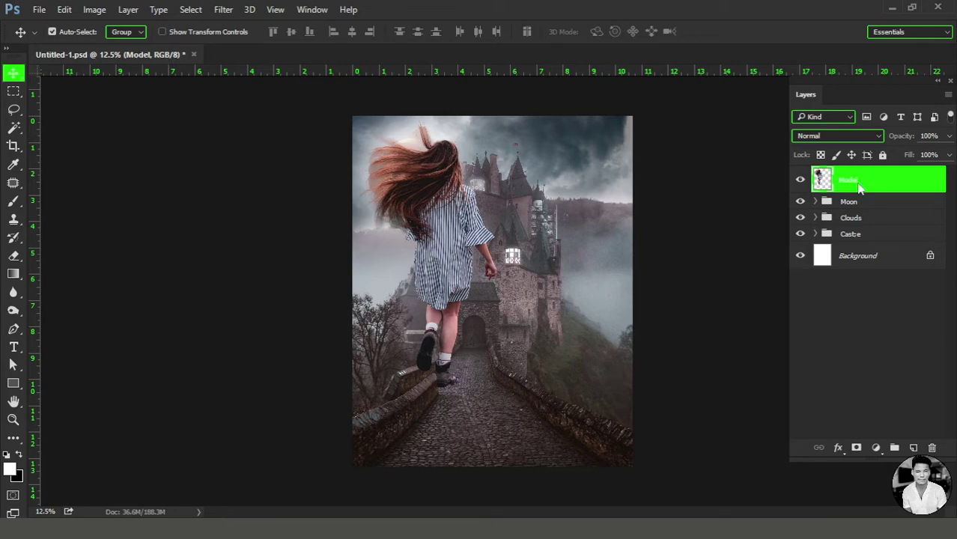
right_click(859, 187)
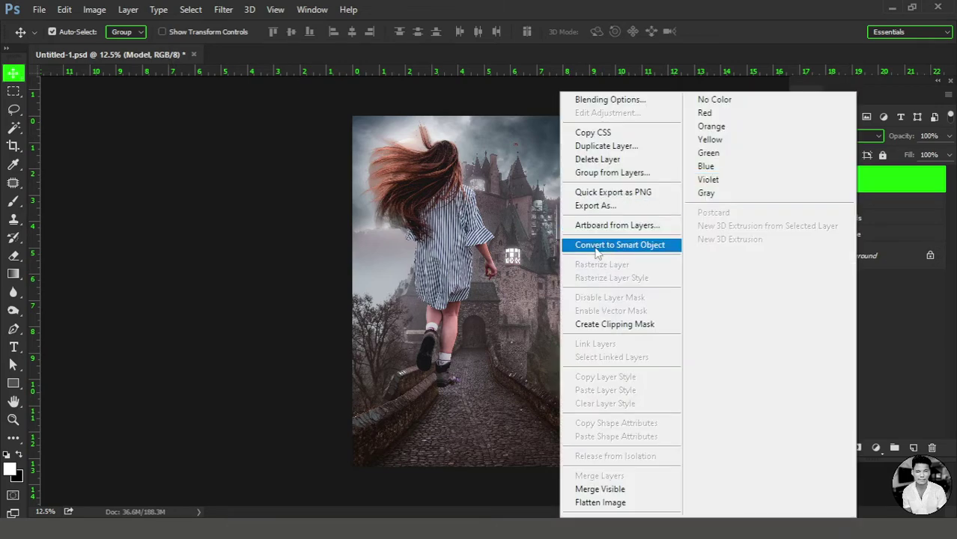
left_click(597, 247)
- Scale the girl to about 67% and place her down on the bridge
key("ctrl+t")
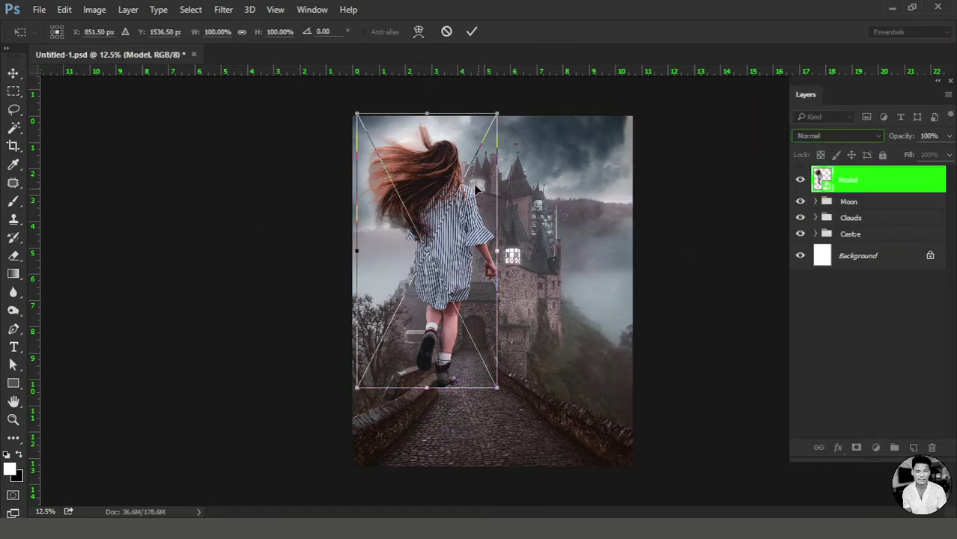
left_click_drag(357, 115, 403, 203)
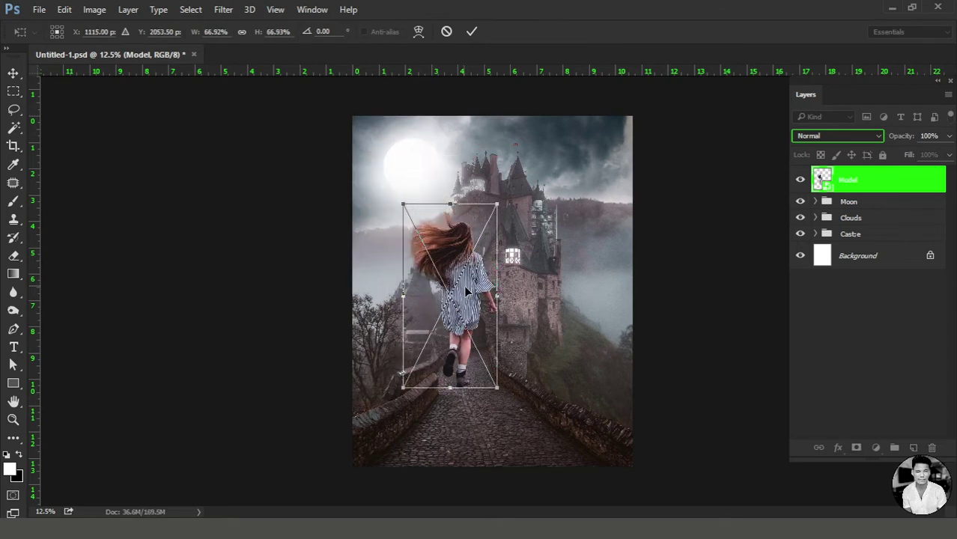
mouse_move(466, 291)
left_mouse_down()
mouse_move(510, 359)
mouse_move(515, 343)
left_mouse_up()
key("Return")
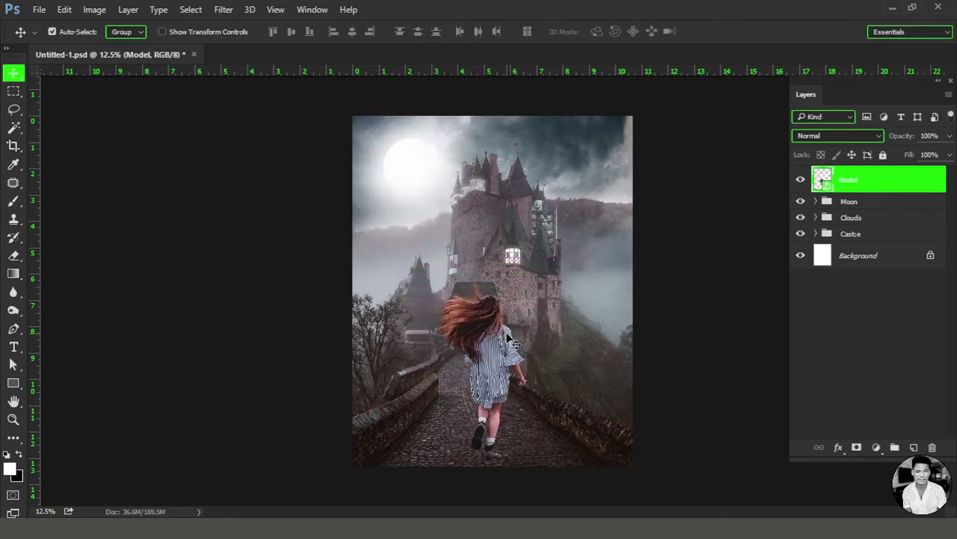
key("shift+Left")
key("shift+Left")
key("shift+Left")
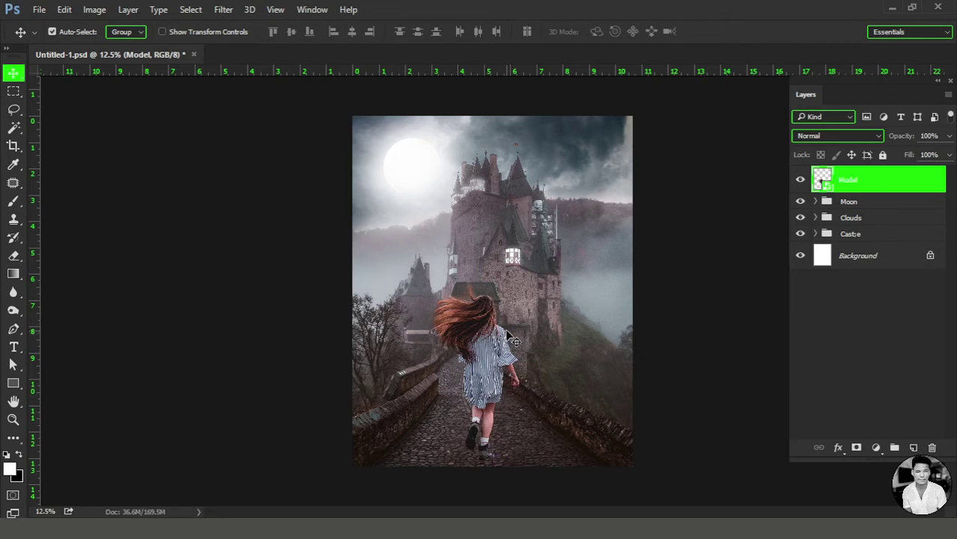
left_click_drag(512, 339, 513, 343)
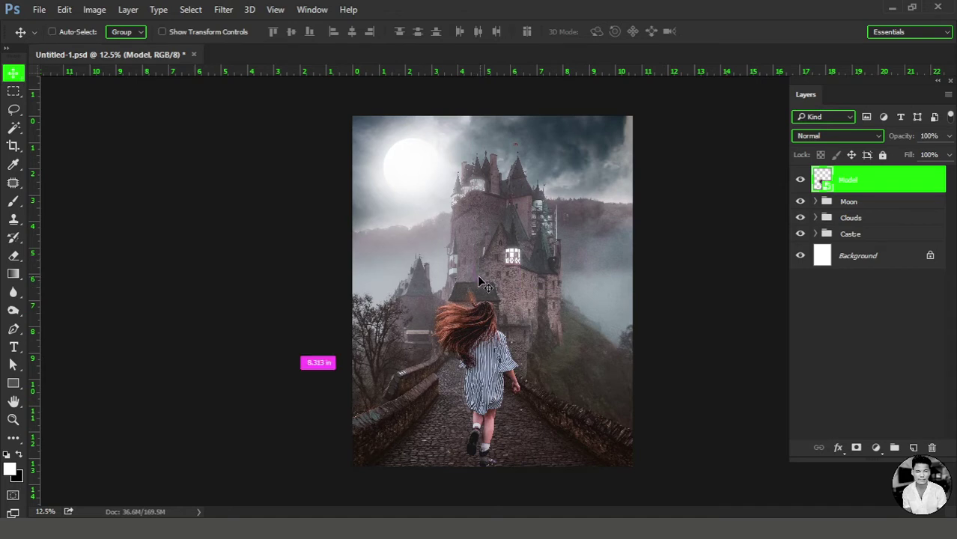
- Rescale the girl to about 60% and nudge her into position on the bridge
key("ctrl+t")
left_click_drag(431, 284, 433, 300)
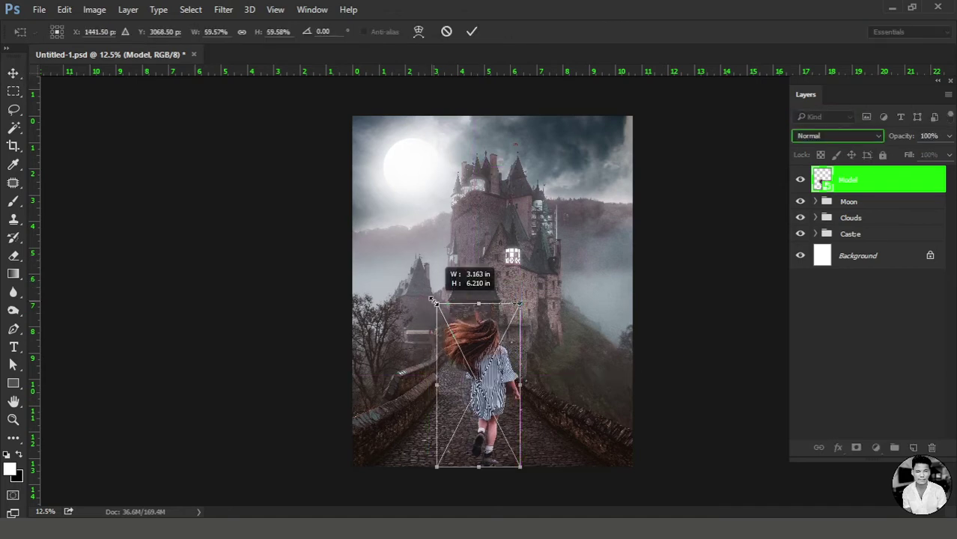
key("Return")
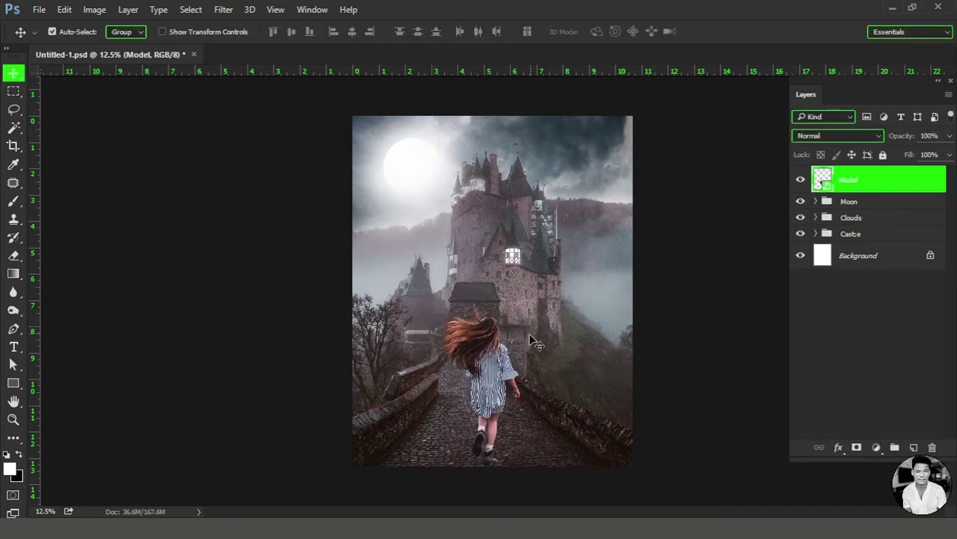
key("shift+Left")
key("shift+Left")
key("shift+Up")
key("shift+Left")
key("shift+Left")
key("shift+Up")
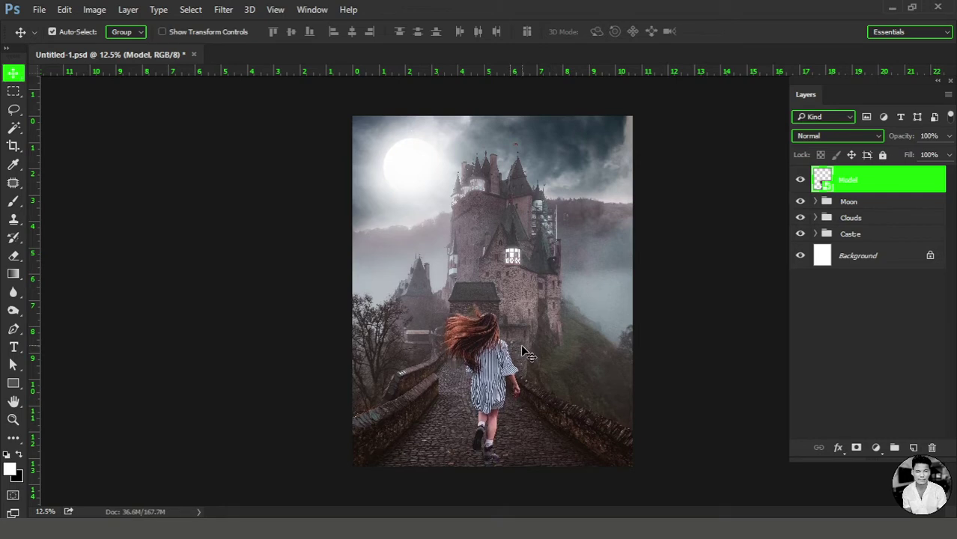
key("shift+Left")
key("shift+Left")
key("shift+Left")
key("shift+Left")
key("shift+Left")
key("shift+Up")
key("shift+Up")
key("shift+Left")
key("shift+Up")
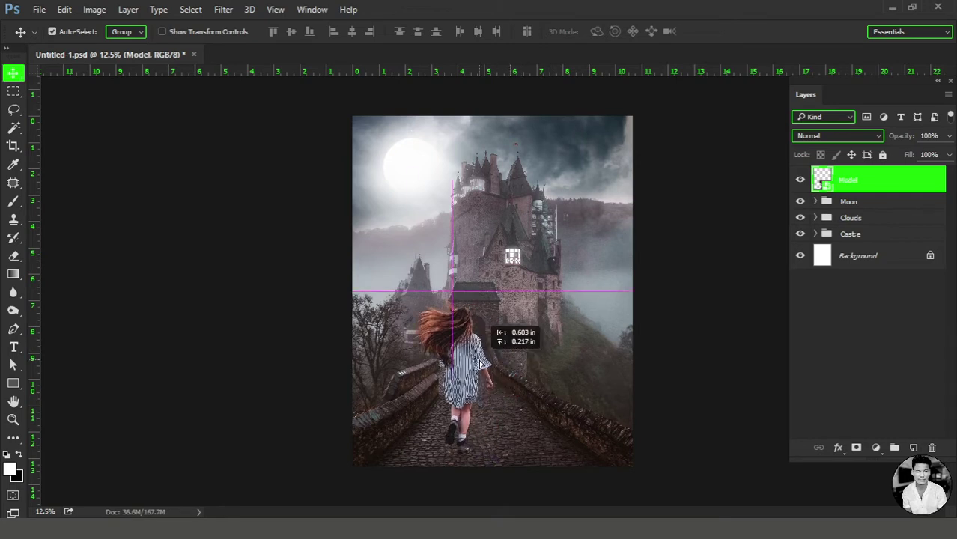
key("shift+Left")
key("shift+Up")
key("shift+Left")
key("shift+Right")
key("shift+Right")
key("shift+Down")
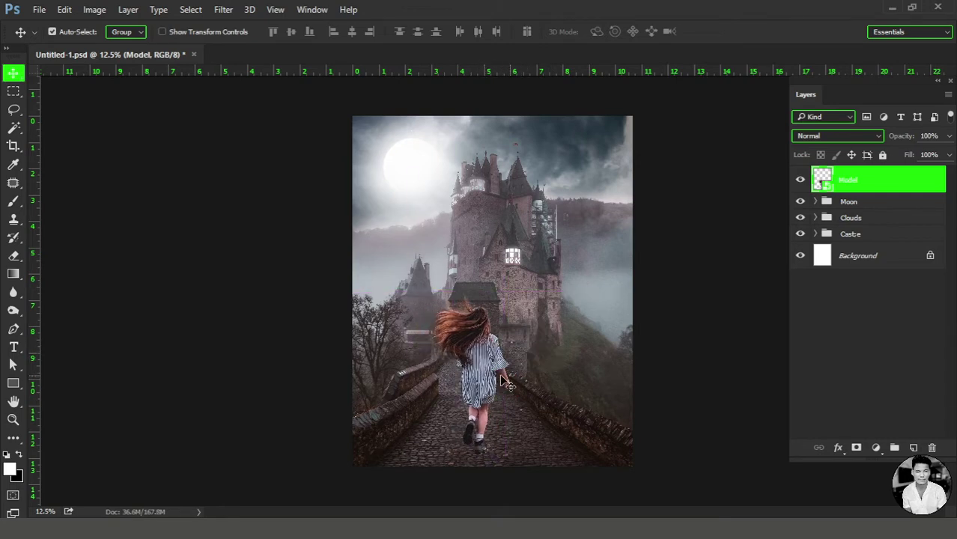
key("shift+Right")
key("shift+Right")
key("shift+Down")
key("shift+Right")
key("shift+Right")
key("shift+Down")
key("ctrl")
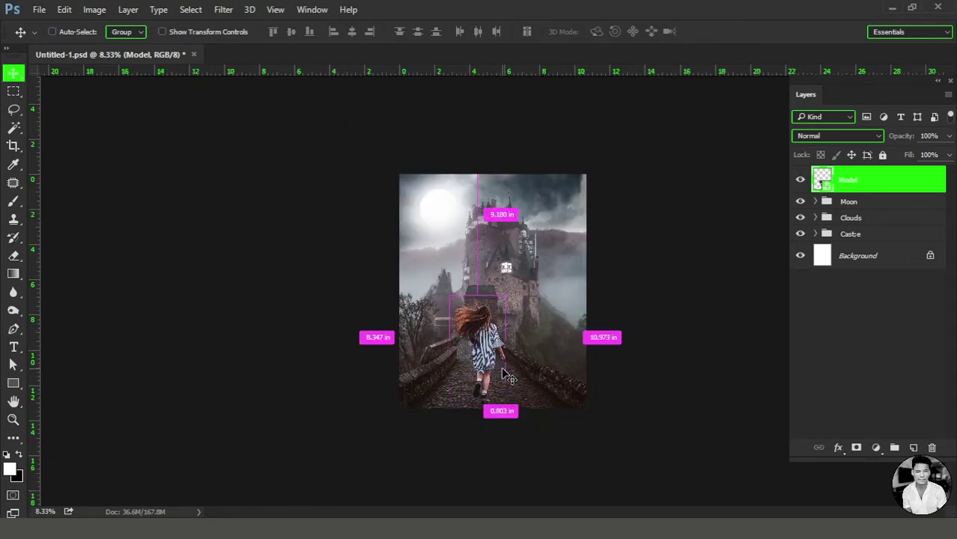
key("shift+Right")
key("shift+Right")
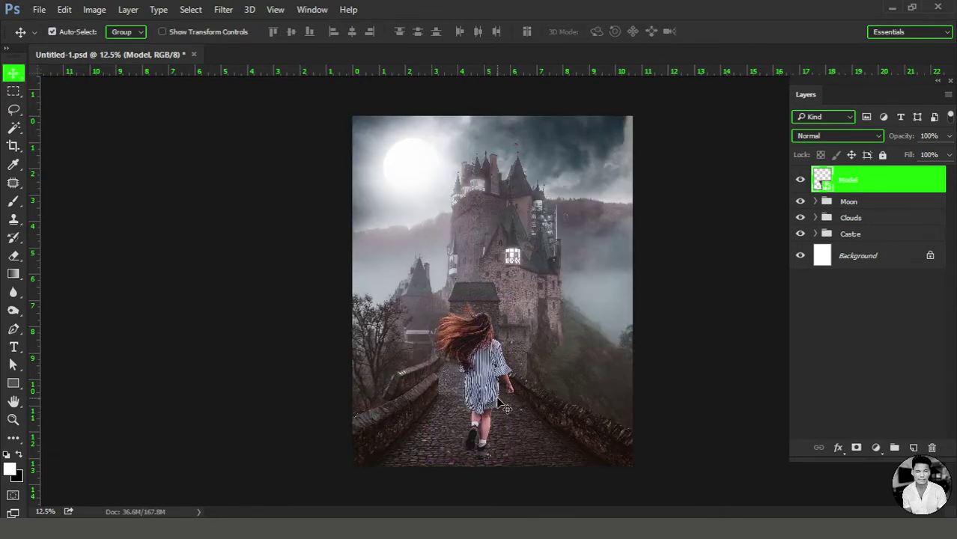
key("shift+Right")
key("shift+Right")
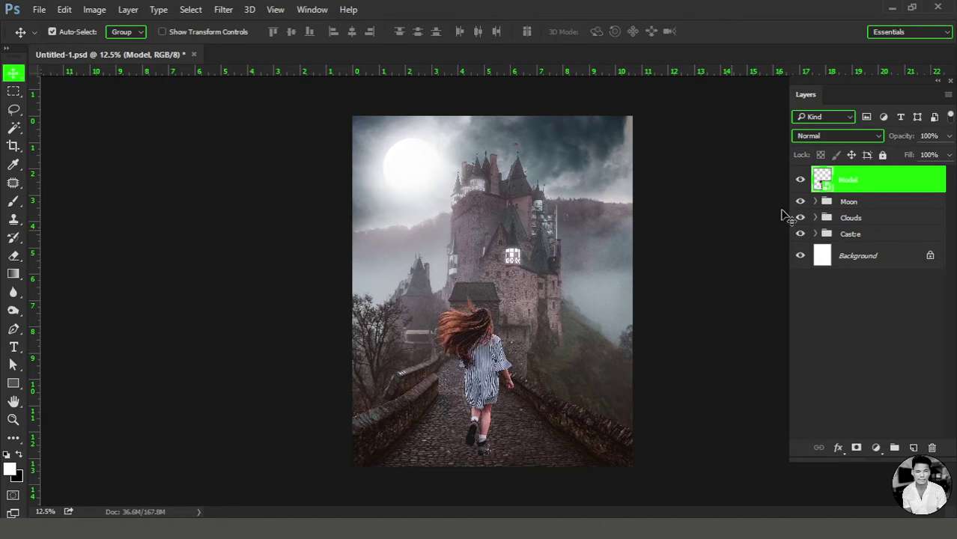
- Stretch the Clouds and Castle groups slightly taller by dragging the top edge upward
left_click(850, 217)
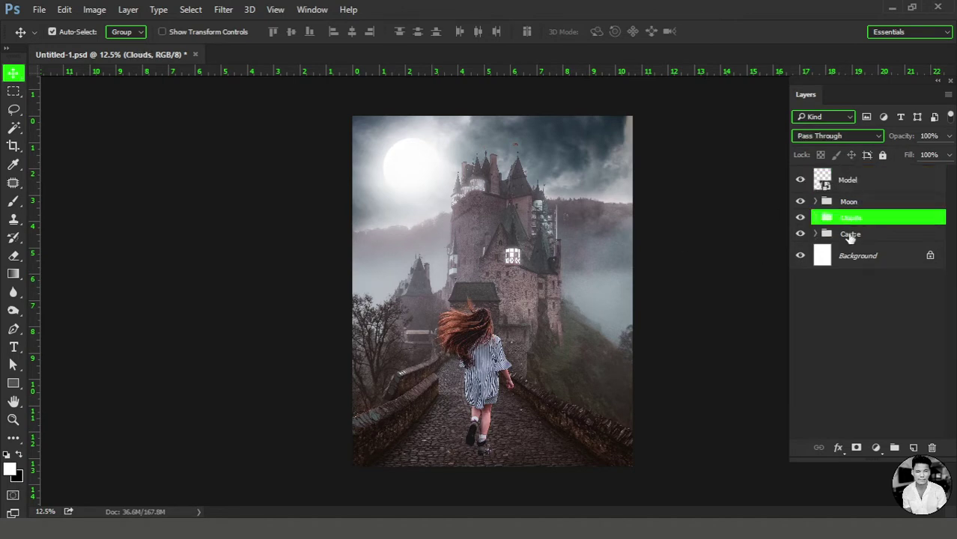
left_click(883, 235, "shift")
key("ctrl+t")
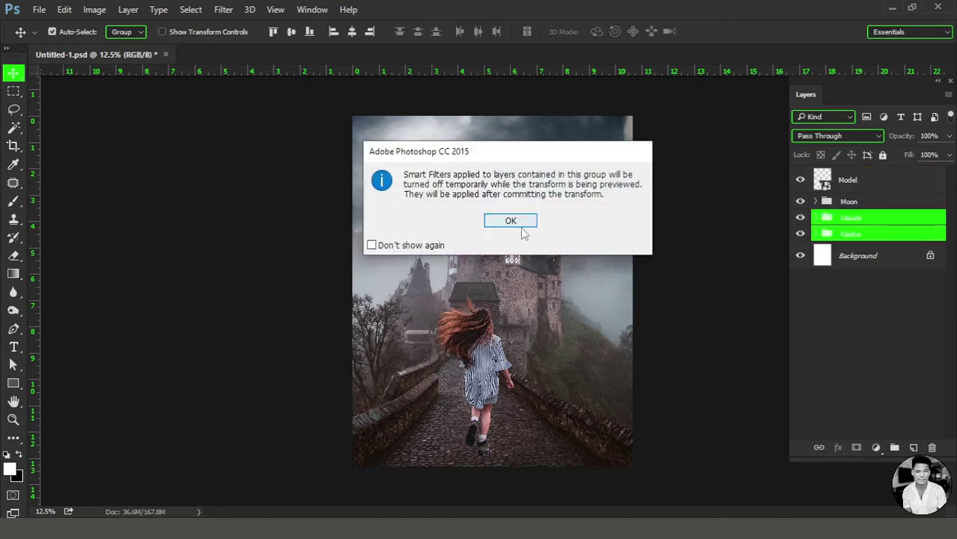
left_click(537, 225)
key("ctrl+minus")
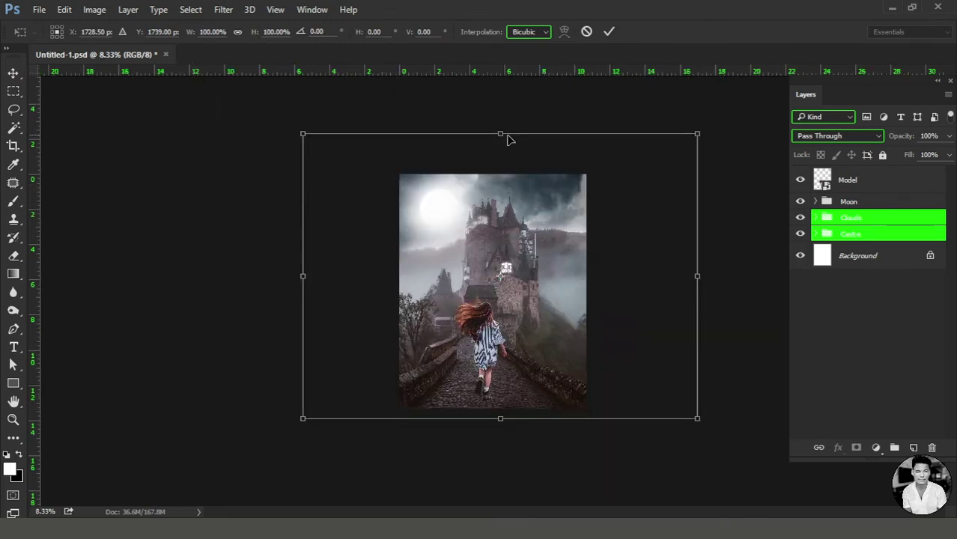
left_click_drag(502, 134, 504, 130)
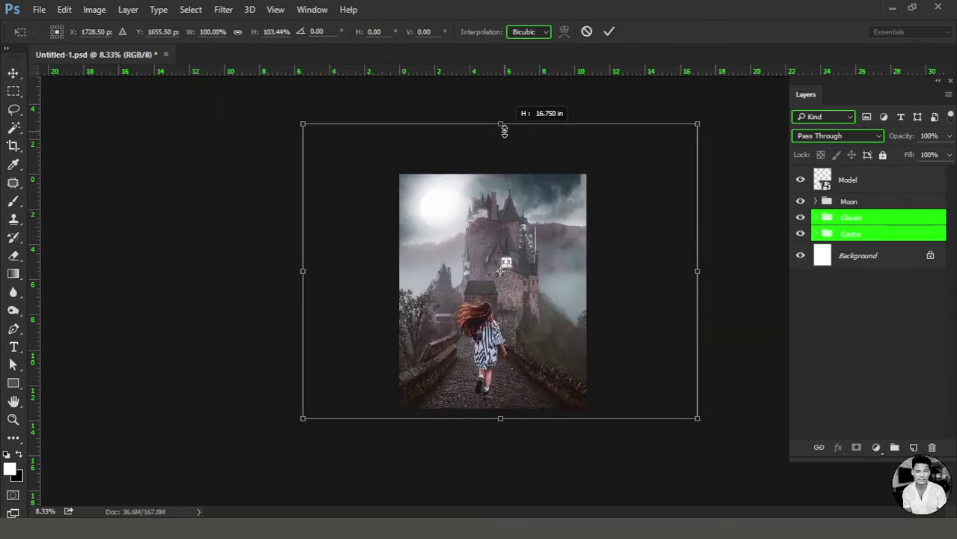
key("Return")
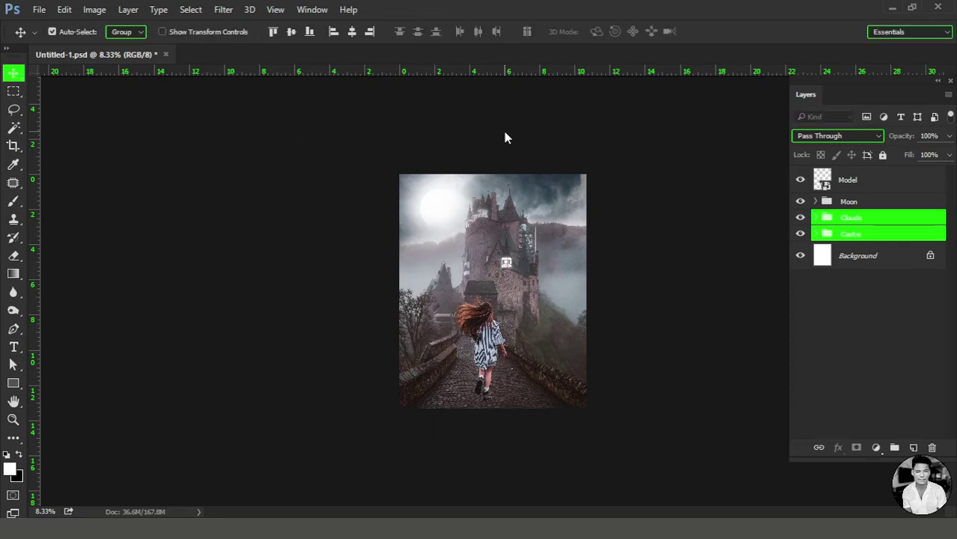
key("ctrl+plus")
- Move the Model layer's girl slightly higher up the bridge
left_click(483, 344)
key("ctrl+plus")
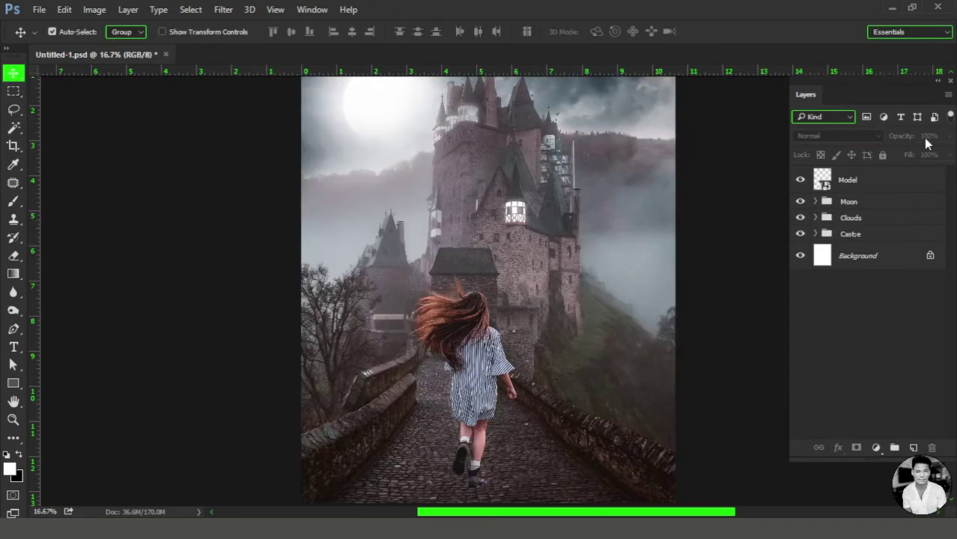
scroll(484, 344, "down", 1)
key("ctrl+minus")
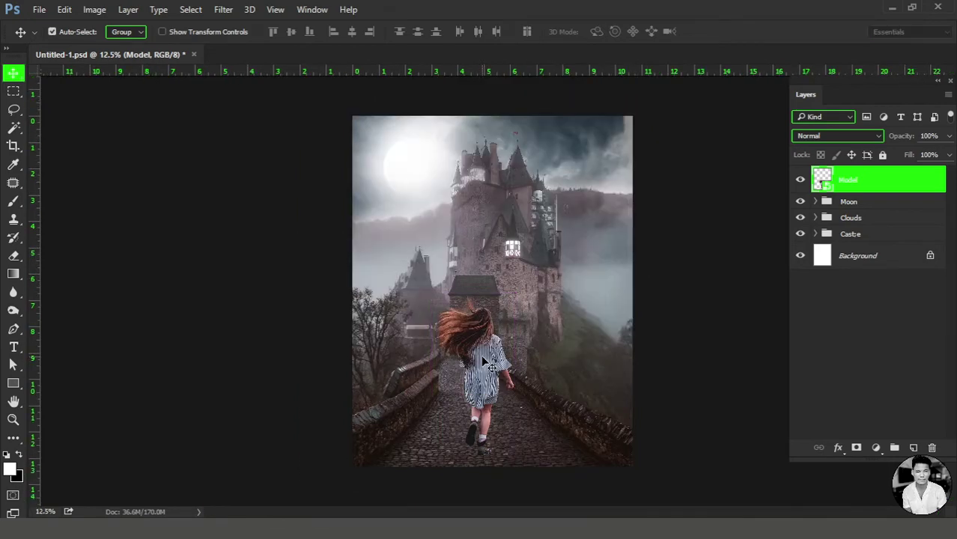
left_click_drag(483, 354, 484, 353)
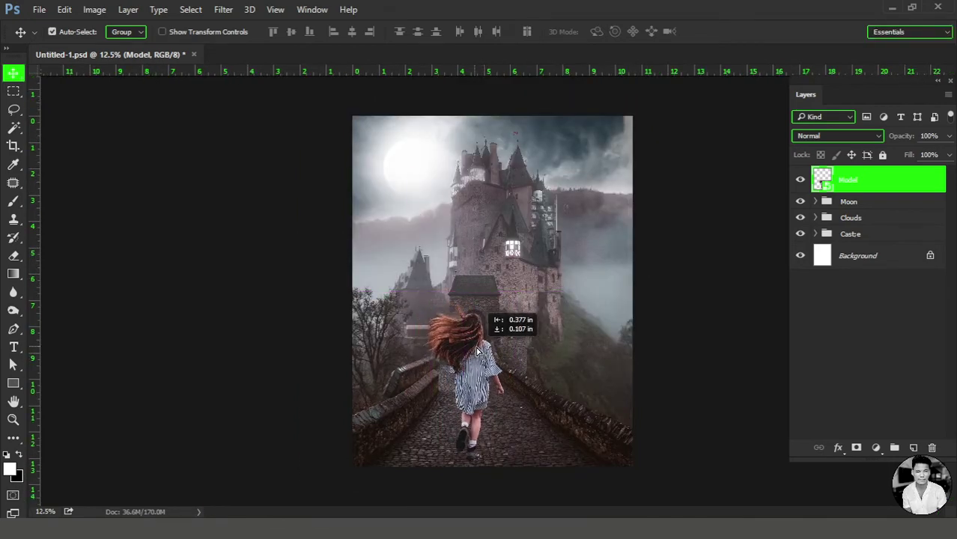
left_click_drag(485, 353, 509, 335)
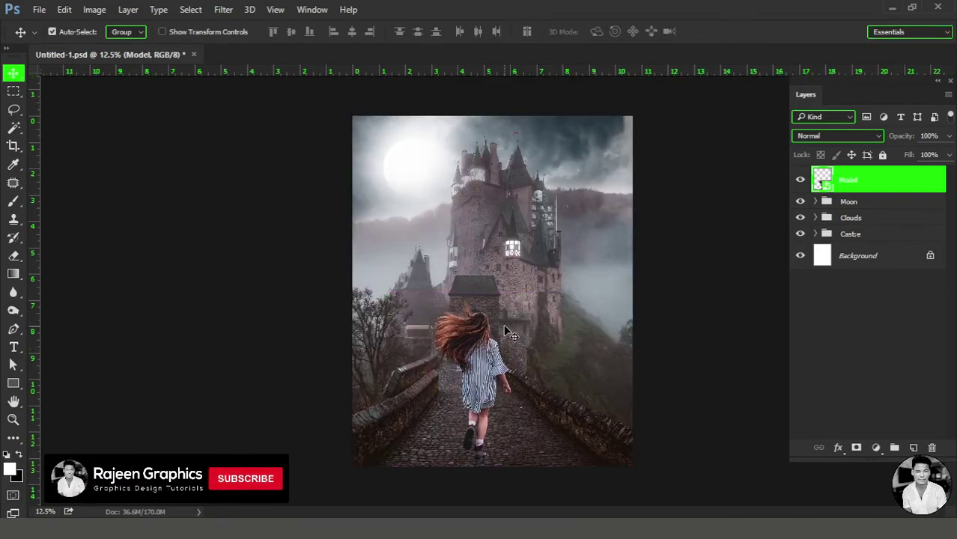
left_click_drag(487, 365, 485, 361)
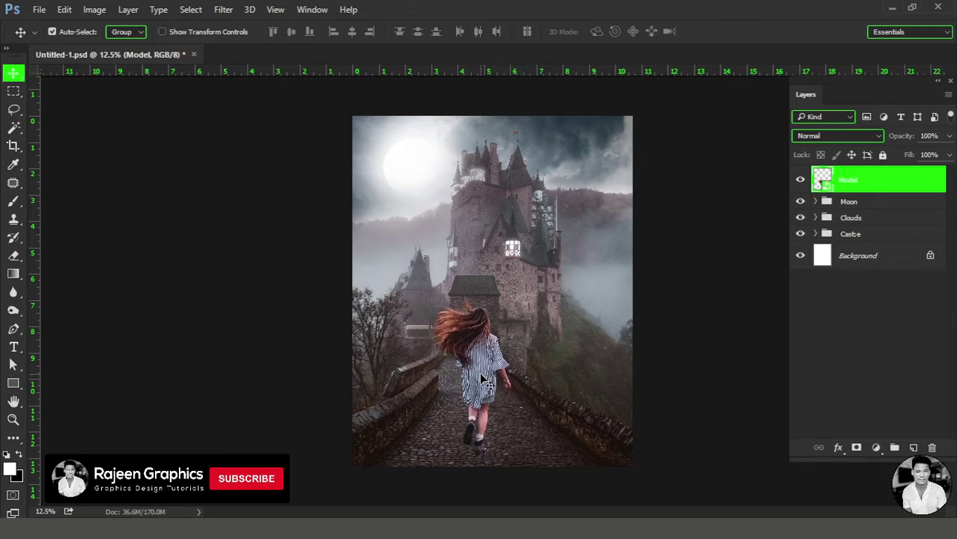
- Shrink the girl to about 56% and reposition her on the bridge
key("ctrl+t")
left_click_drag(433, 291, 433, 301)
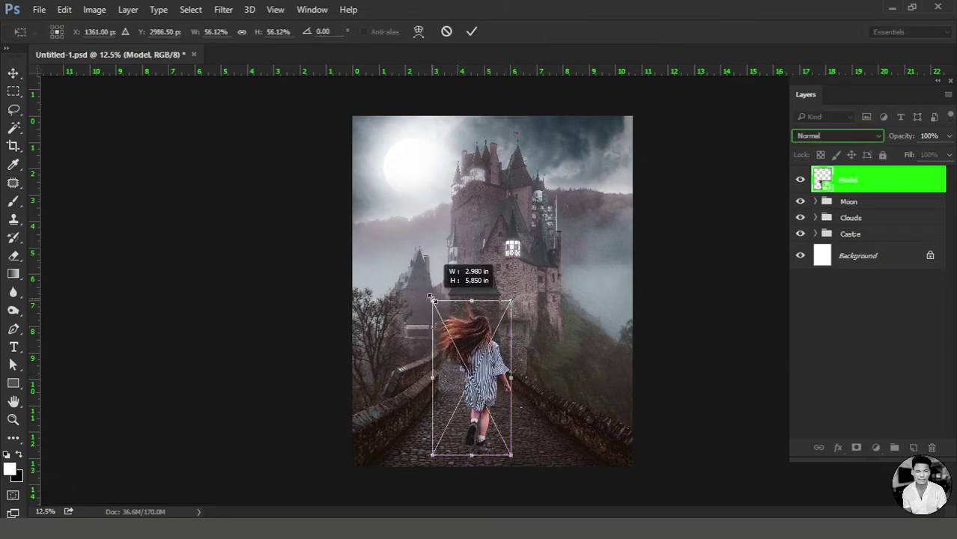
key("Return")
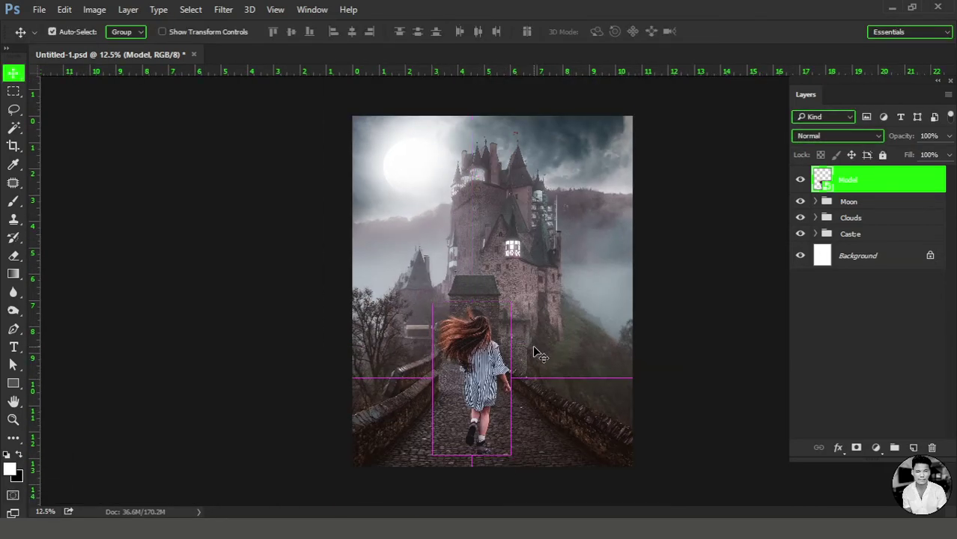
left_click_drag(532, 347, 536, 350)
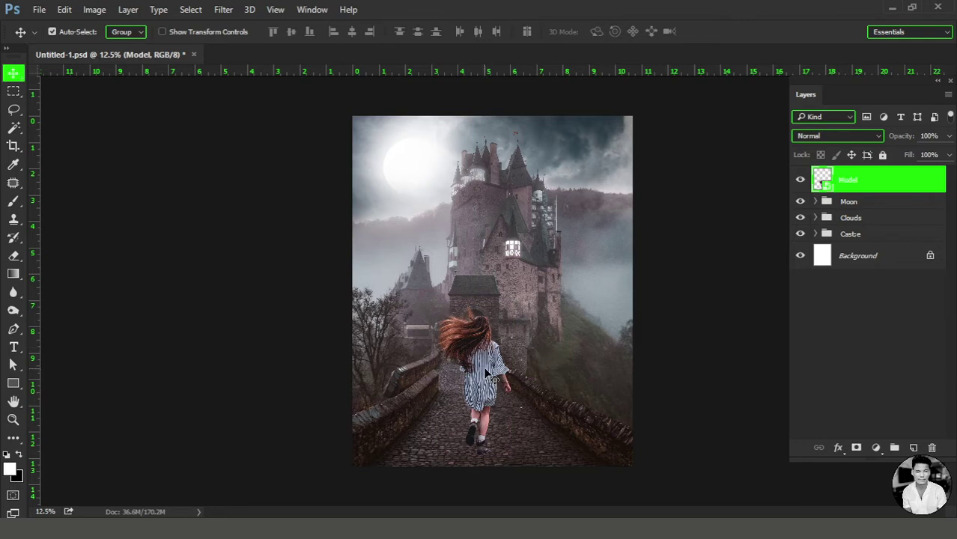
key("shift+Left")
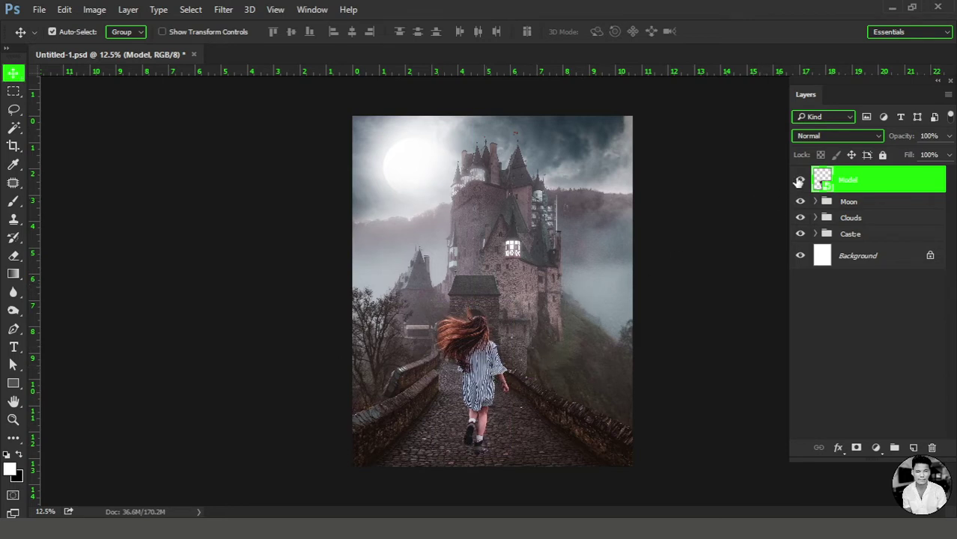
left_click(529, 271)
key("ctrl+minus")
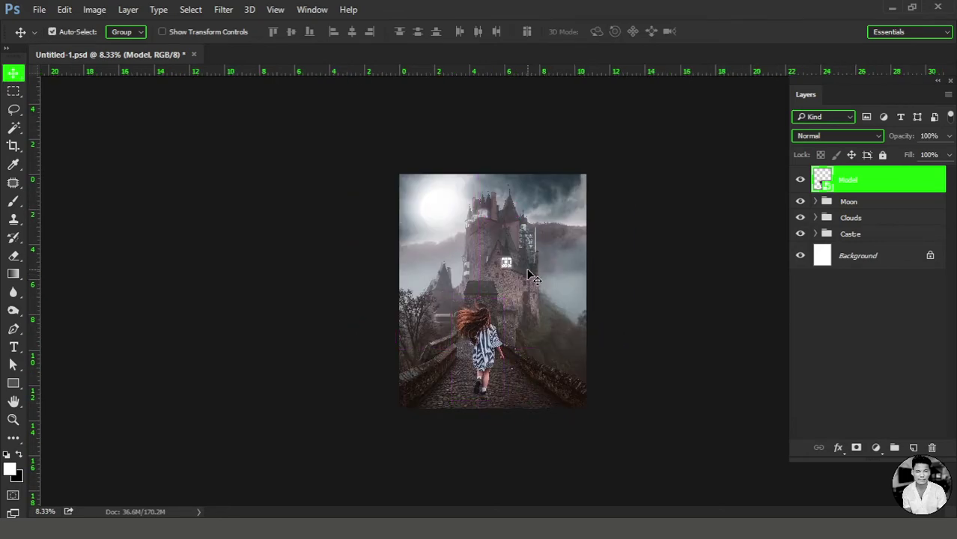
key("ctrl+plus")
- Open the Model smart object and delete the tan background gap inside the girl's hand
double_click(465, 384)
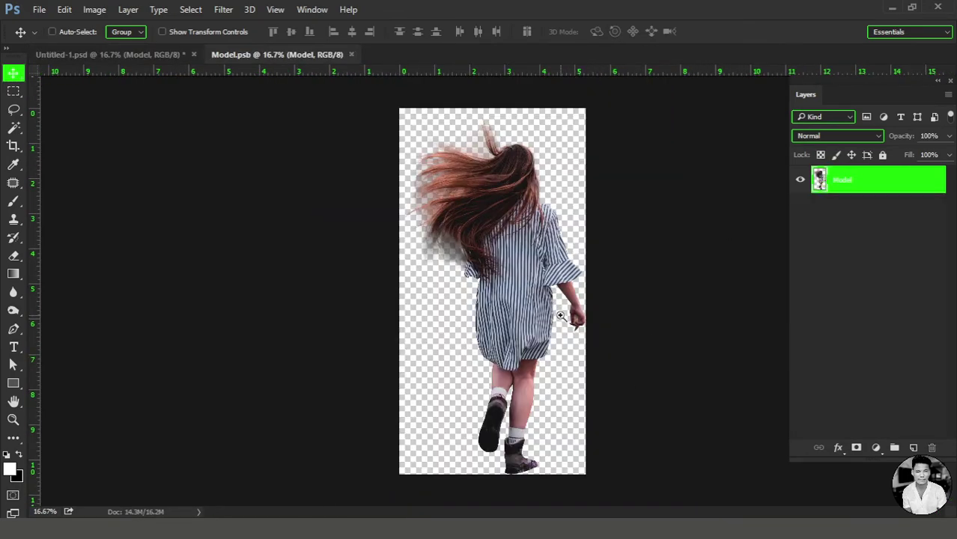
left_click_drag(627, 322, 470, 292)
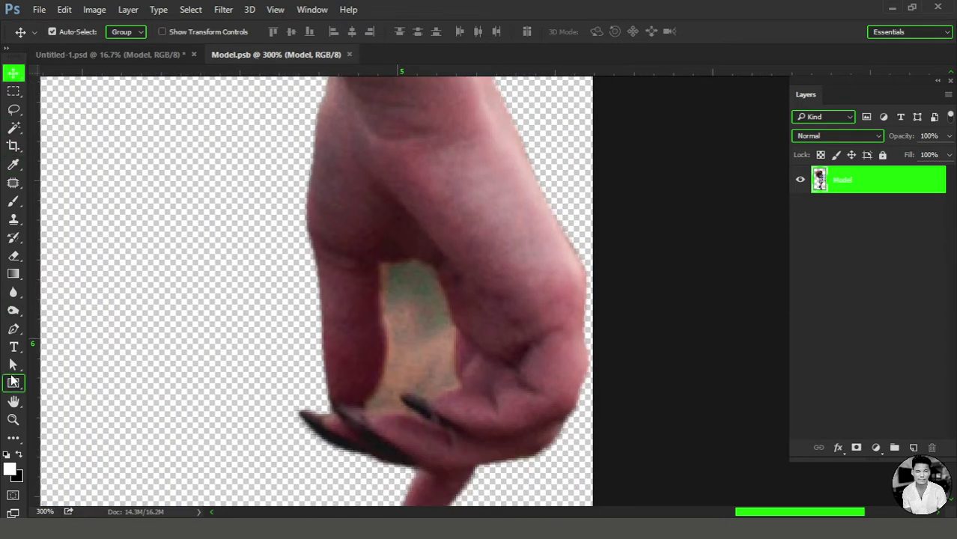
key("p")
left_click(364, 409)
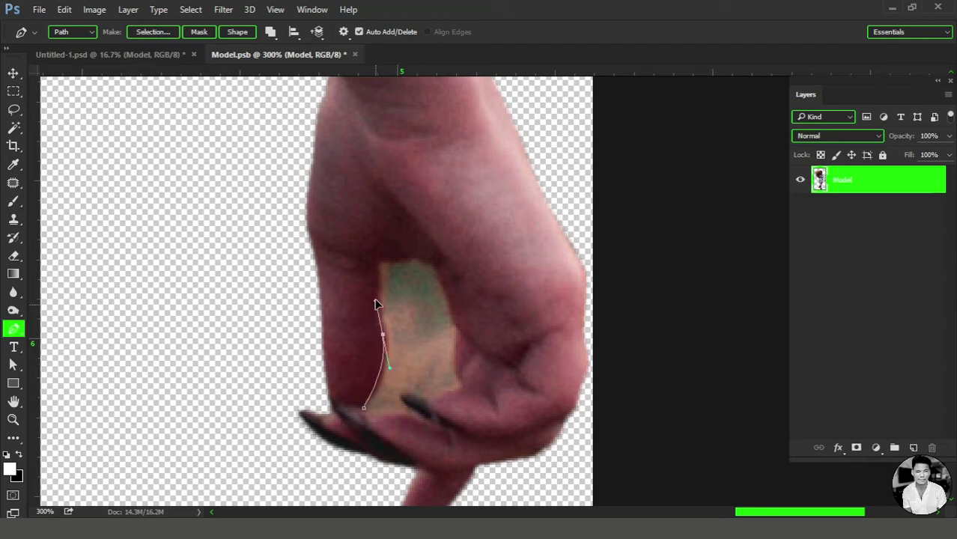
right_click(411, 352)
left_click(498, 225)
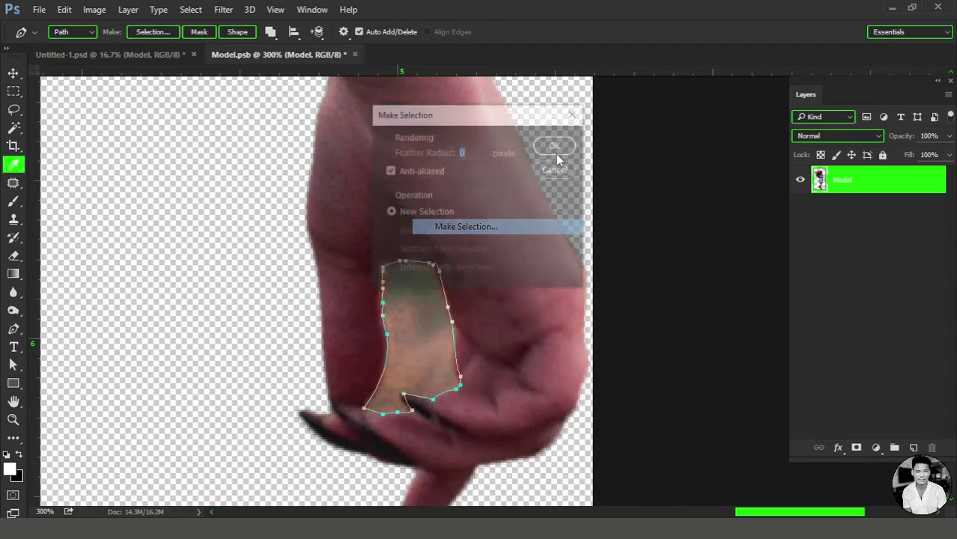
left_click(556, 148)
key("Delete")
key("ctrl+d")
- Zoom to the shirt fold and start a pen path around the gap under the arm
key("v")
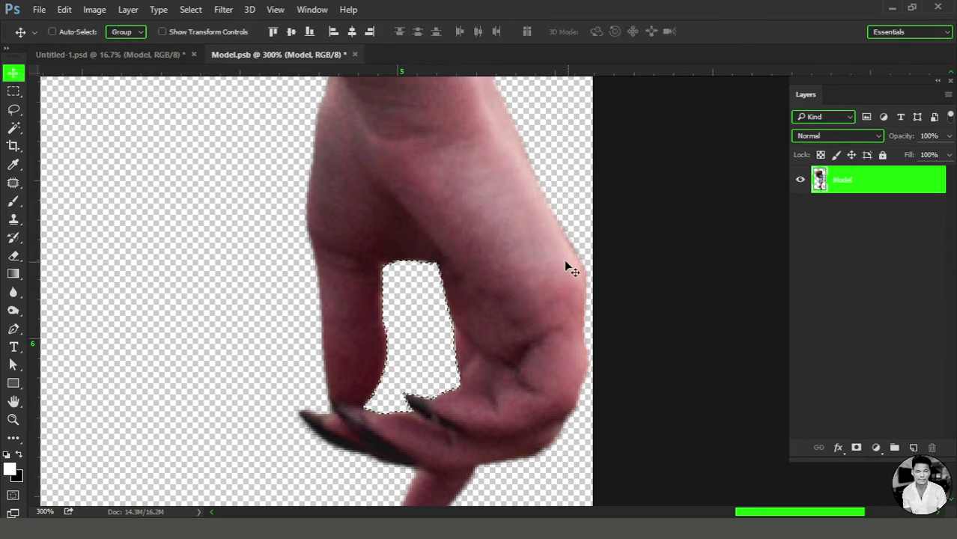
key("ctrl+minus")
mouse_move(265, 184)
left_mouse_down()
mouse_move(370, 171)
mouse_move(415, 196)
left_mouse_up()
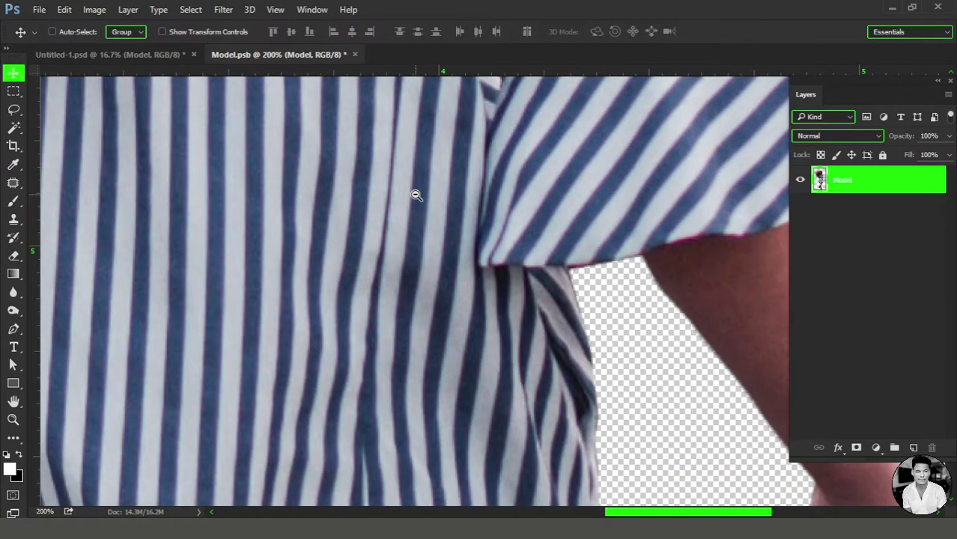
key("ctrl+minus")
key("ctrl+minus")
left_click_drag(495, 160, 448, 234)
key("ctrl+plus")
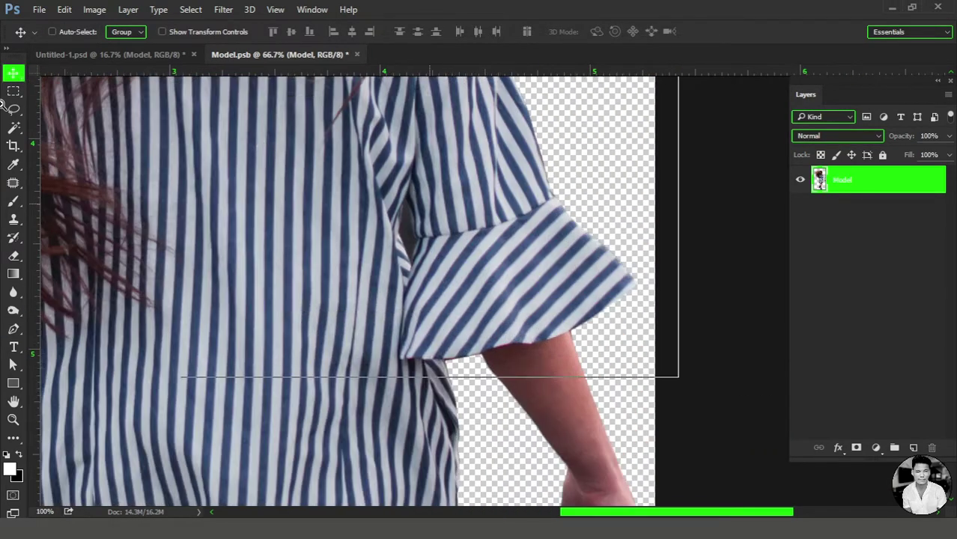
key("ctrl+plus")
left_click(13, 329)
key("ctrl+plus")
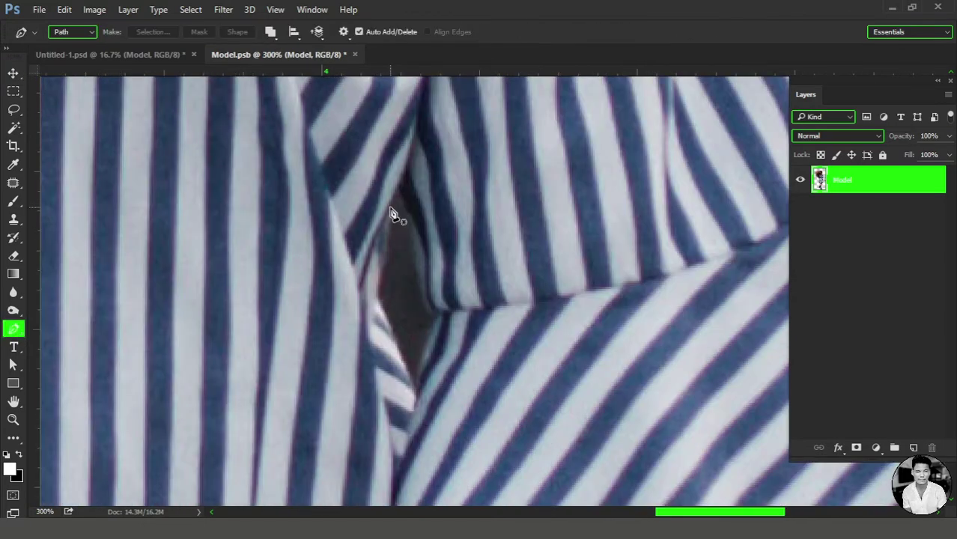
- Turn the under-arm path into a selection and delete the background inside it
left_click(397, 194)
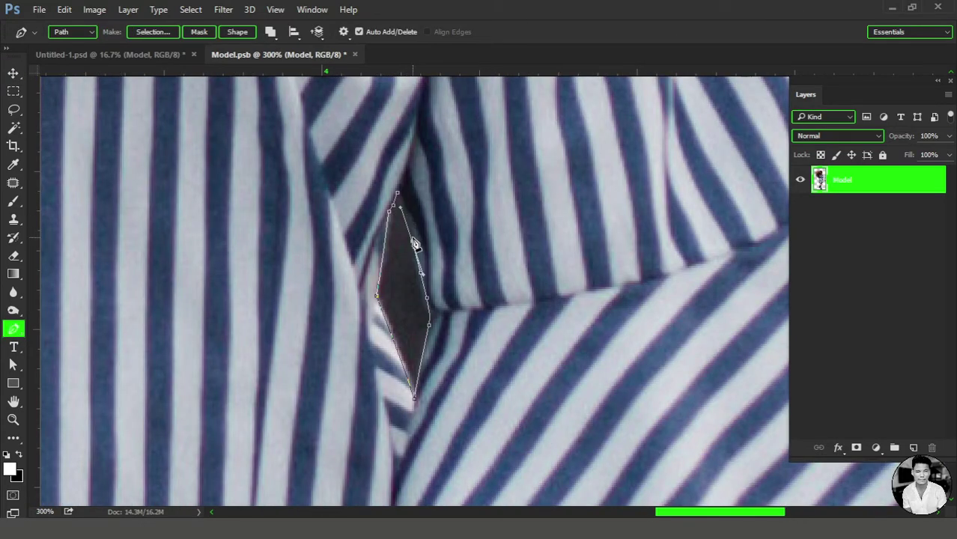
right_click(401, 268)
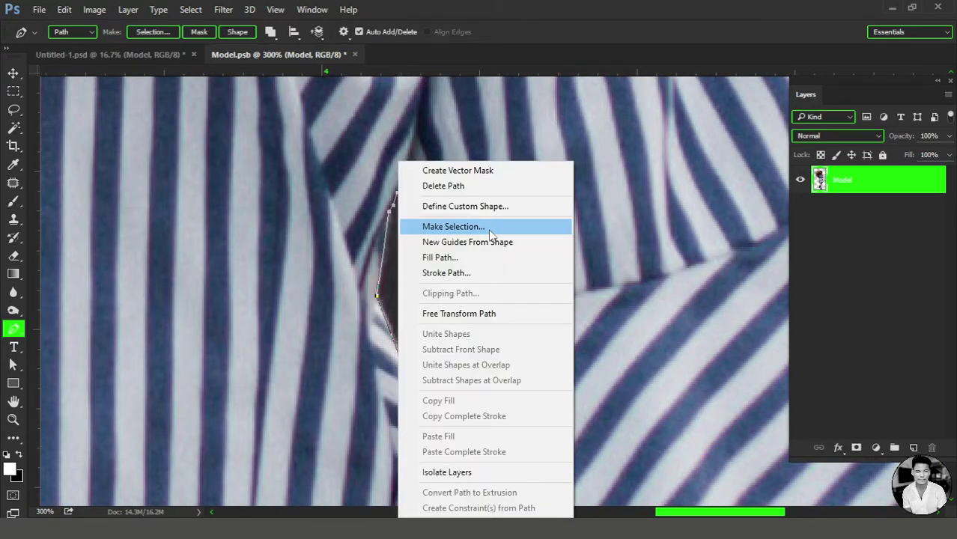
left_click(472, 224)
left_click(560, 145)
key("Delete")
- Save and close Model.psb to return to the castle composite
key("ctrl+0")
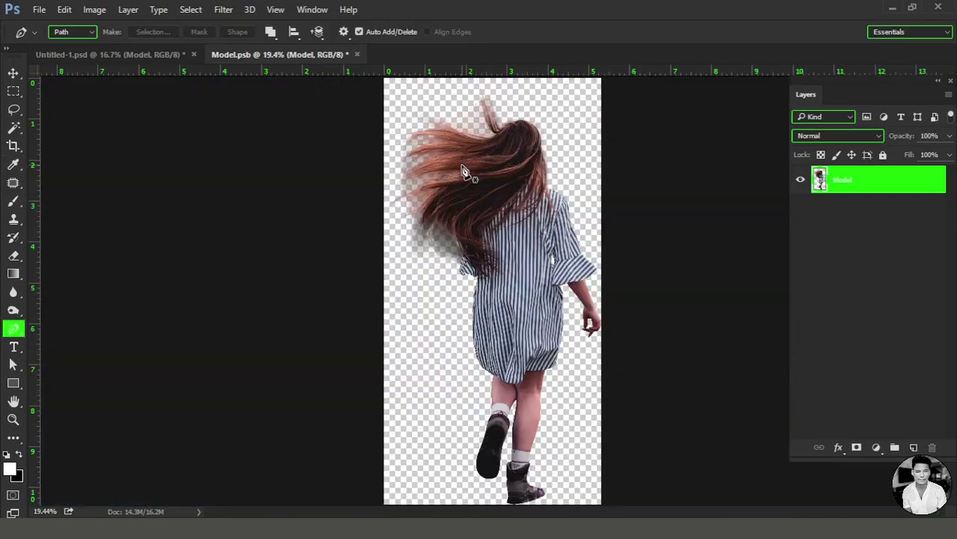
left_click(358, 54)
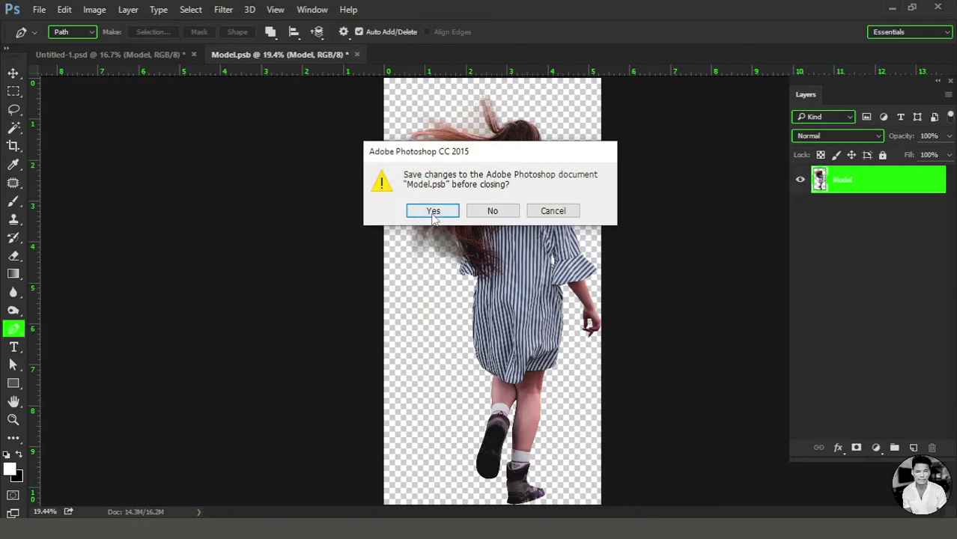
left_click(430, 209)
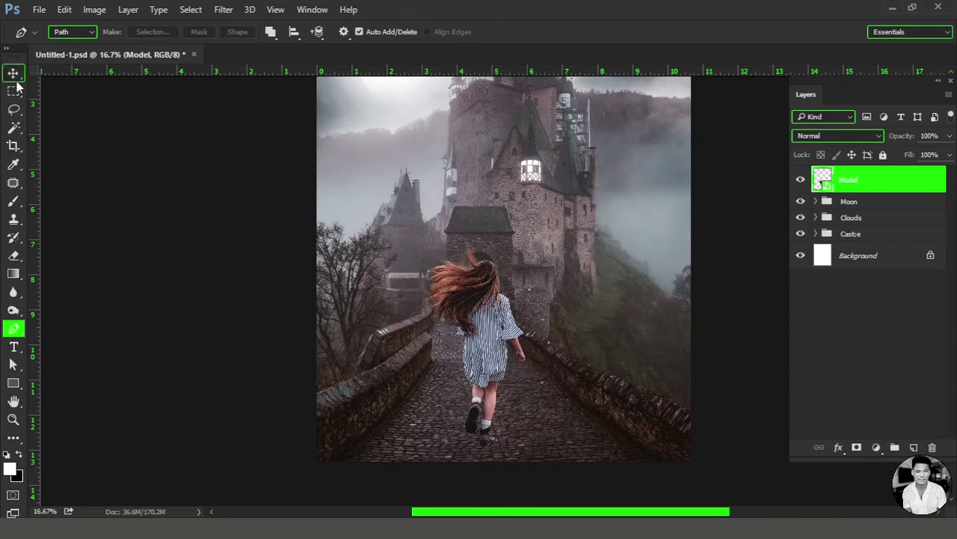
- Add an Exposure adjustment of −1.74 clipped to the Model layer
left_click(14, 75)
key("ctrl+minus")
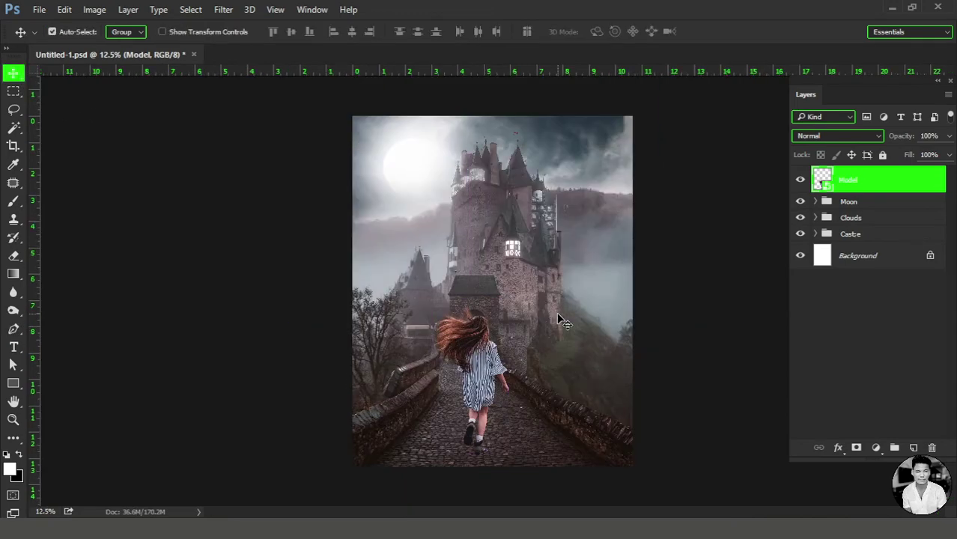
left_click(875, 448)
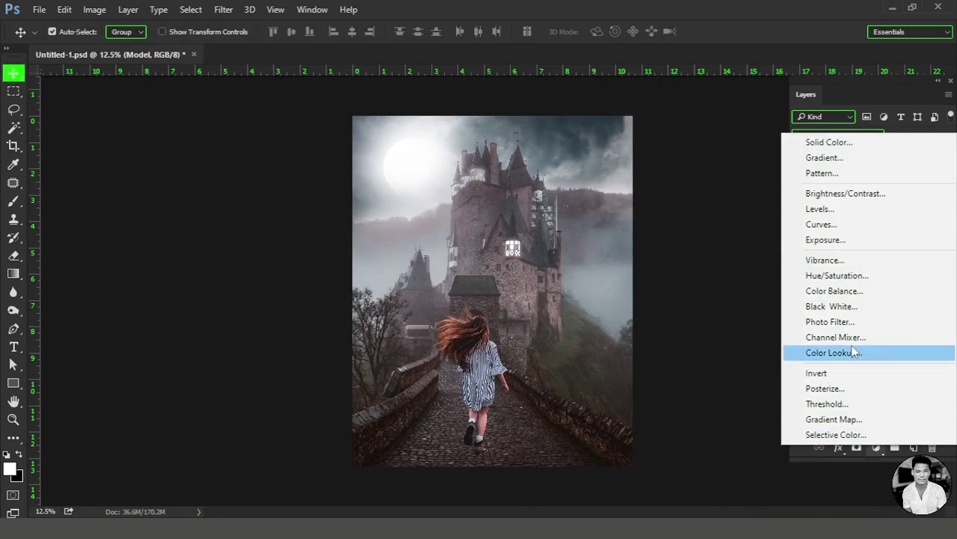
left_click(824, 241)
left_click(686, 367)
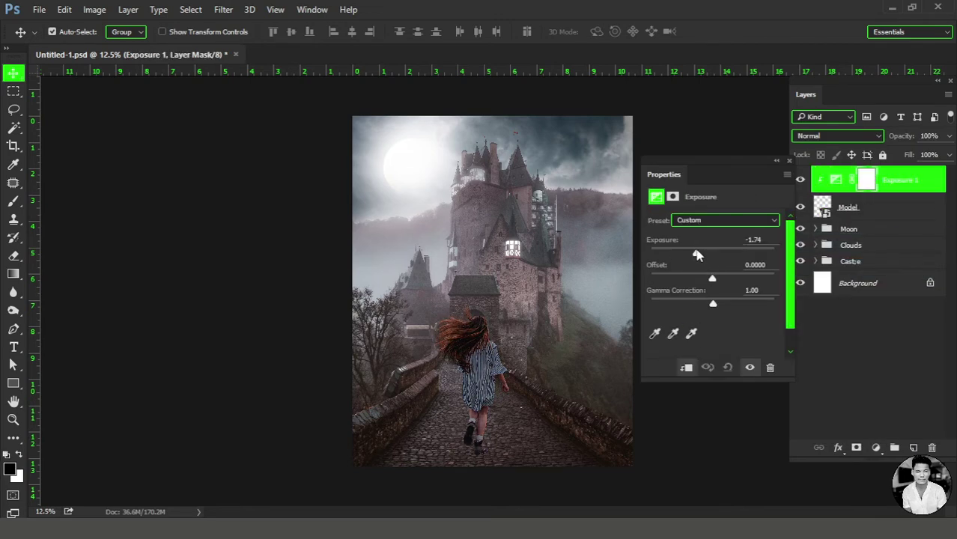
left_click(788, 161)
- Invert the Exposure mask to black and set up a smaller white brush
key("ctrl+i")
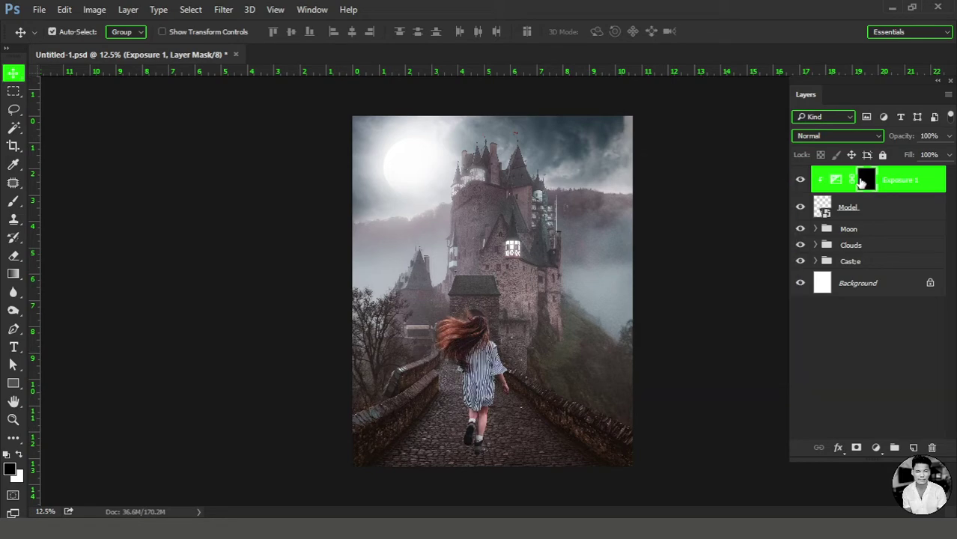
left_click(490, 414)
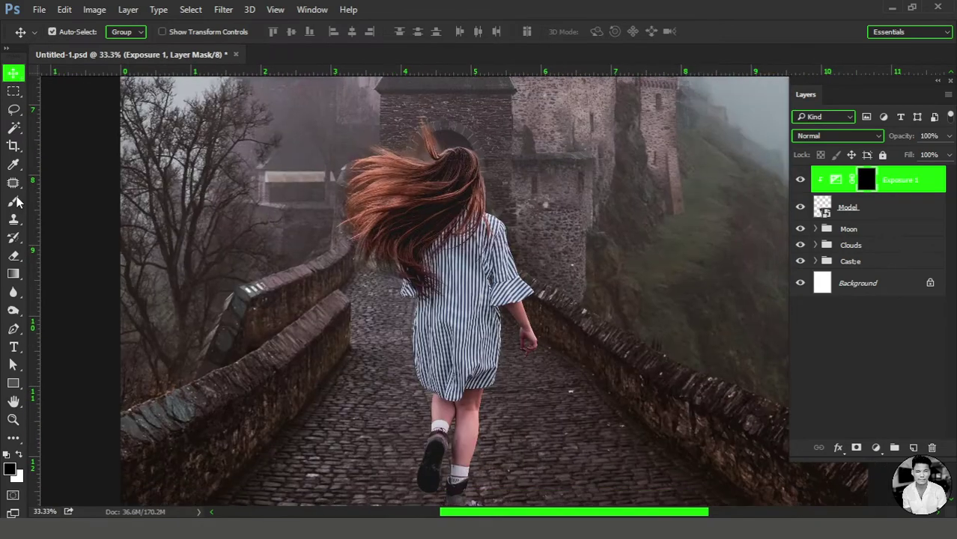
left_click(14, 200)
right_click(431, 197)
key("Escape")
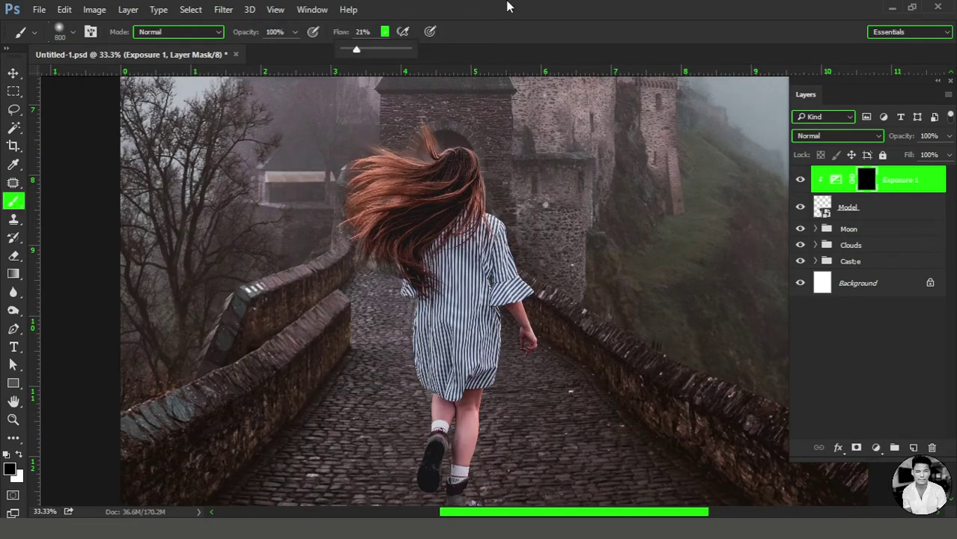
key("bracketleft")
key("bracketleft")
key("bracketleft")
scroll(465, 245, "up", 1)
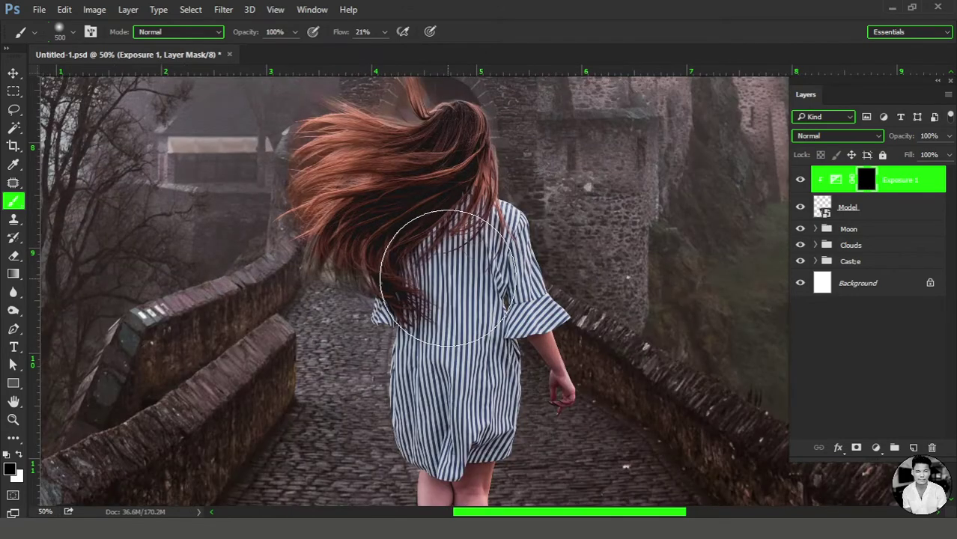
key("x")
- Paint white darkening over the girl's dress, shoulders and legs, then toggle the adjustment to compare
mouse_move(427, 278)
left_mouse_down()
mouse_move(406, 188)
mouse_move(431, 381)
left_mouse_up()
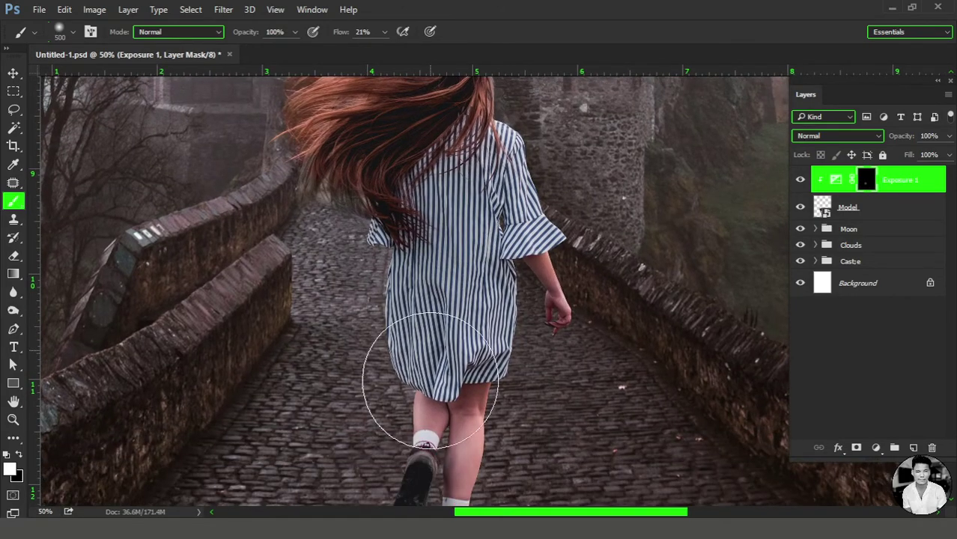
key("bracketleft")
key("bracketleft")
key("bracketleft")
mouse_move(406, 267)
left_mouse_down()
mouse_move(471, 161)
mouse_move(459, 192)
left_mouse_up()
mouse_move(459, 150)
left_mouse_down()
mouse_move(490, 142)
mouse_move(481, 161)
left_mouse_up()
scroll(480, 269, "down", 2)
left_click_drag(384, 31, 371, 51)
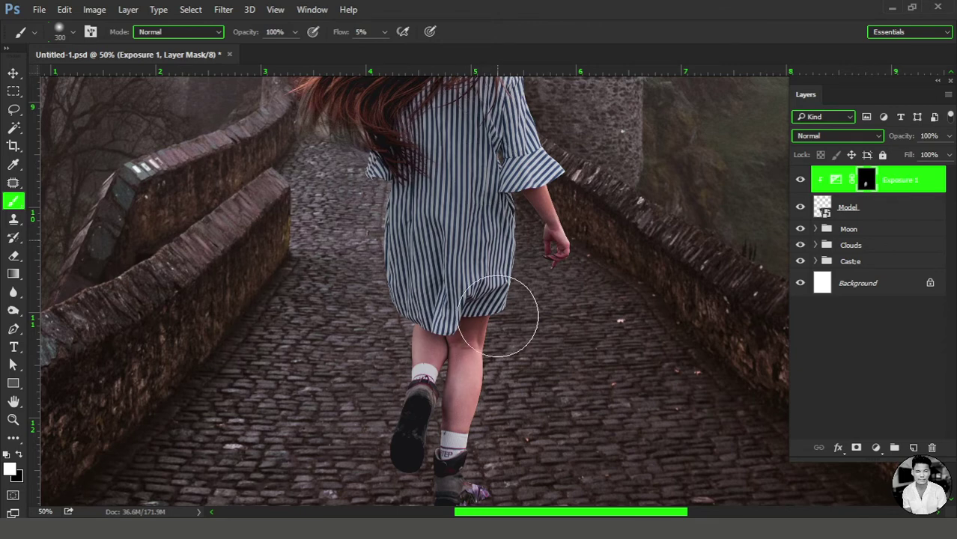
scroll(460, 232, "down", 3)
mouse_move(471, 267)
left_mouse_down()
mouse_move(474, 303)
mouse_move(427, 167)
mouse_move(459, 282)
mouse_move(500, 255)
left_mouse_up()
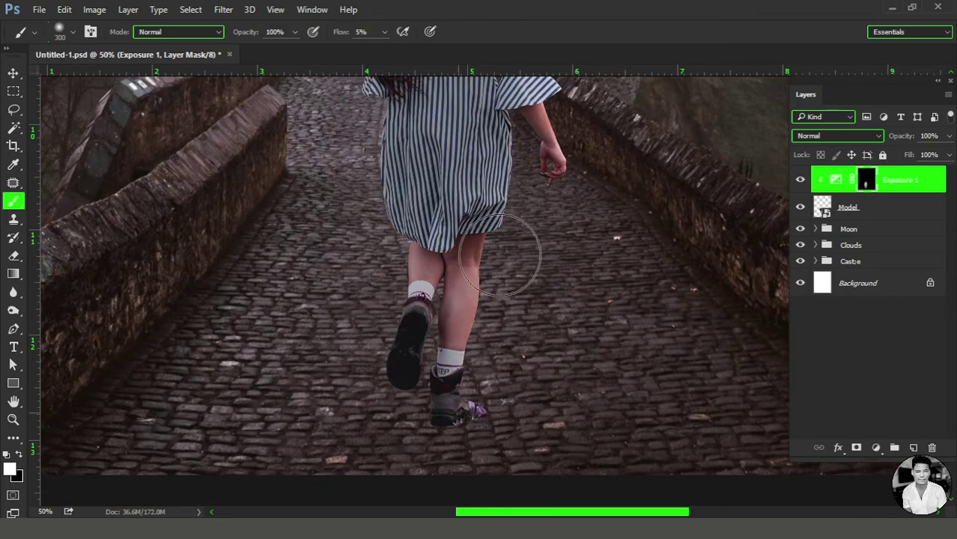
left_click(801, 179)
left_click(802, 180)
- Zoom in on the girl's legs and upper body and set brush flow to 14%
key("ctrl+0")
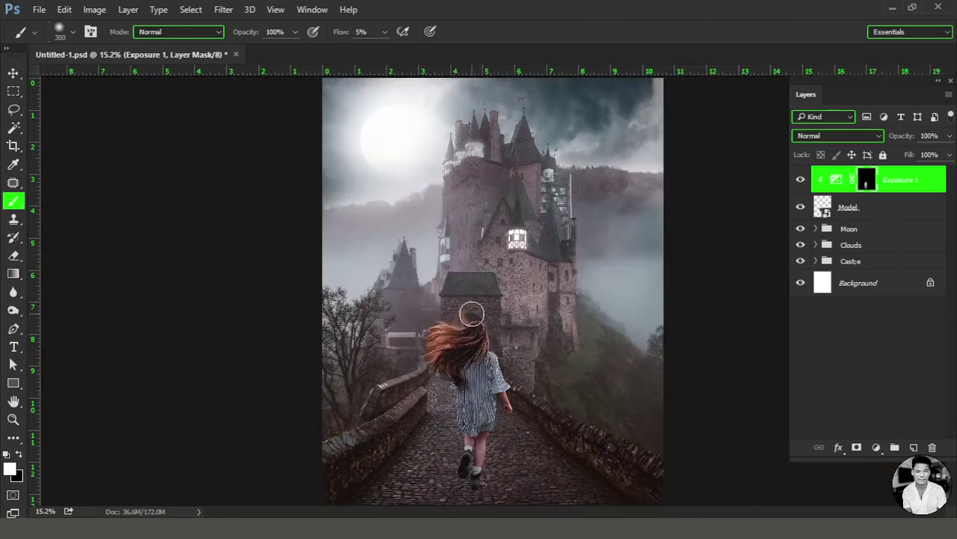
left_click(492, 297)
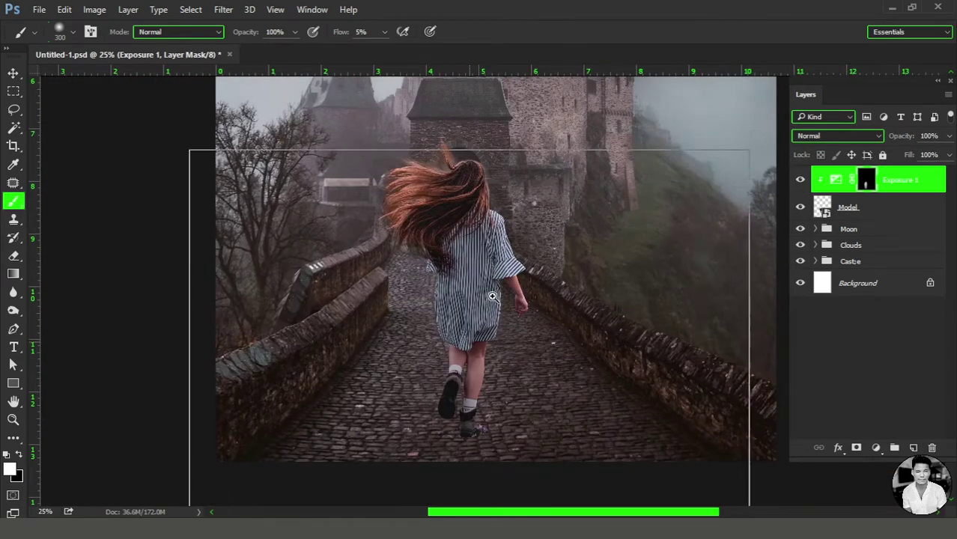
left_click(492, 297)
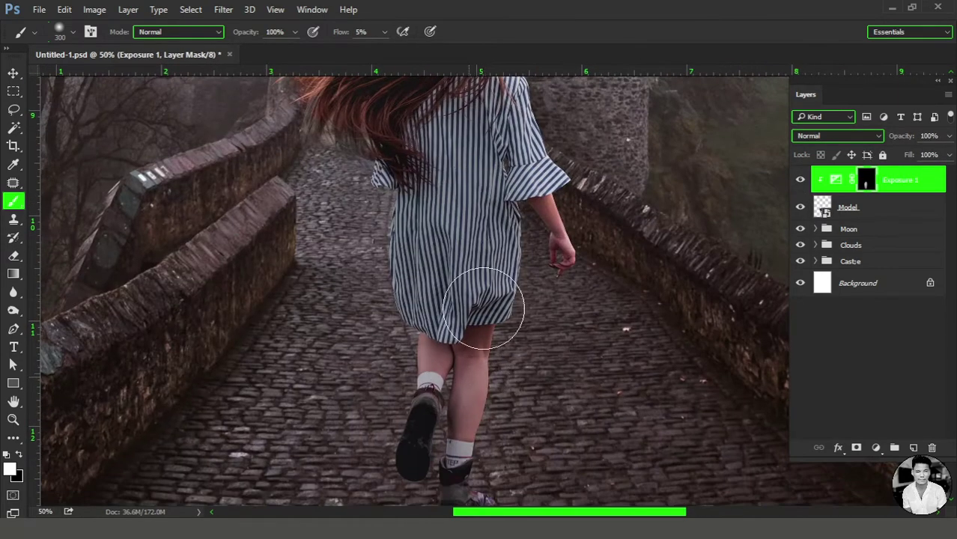
left_click(384, 31)
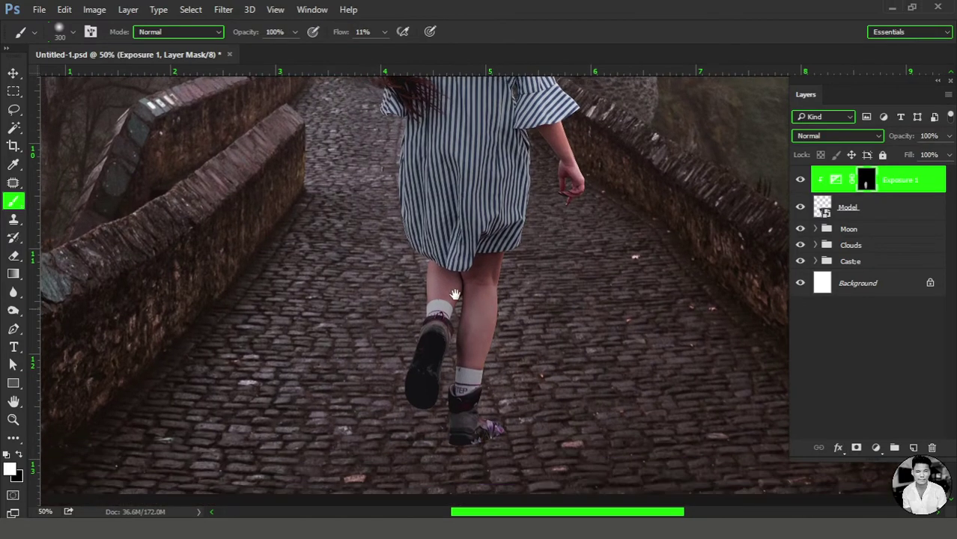
left_click_drag(445, 365, 454, 294)
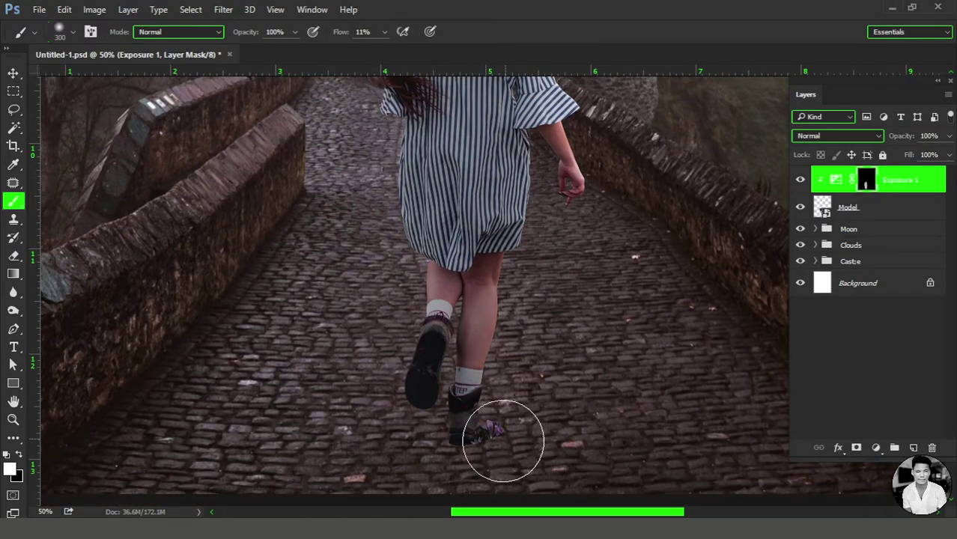
left_click_drag(545, 182, 537, 313)
key("bracketleft")
key("bracketleft")
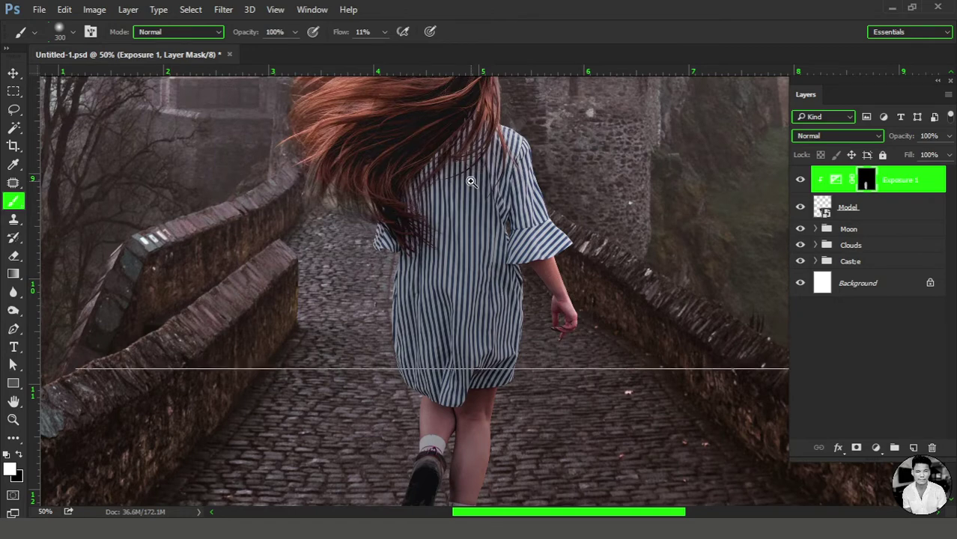
scroll(445, 180, "up", 1)
scroll(504, 174, "up", 2)
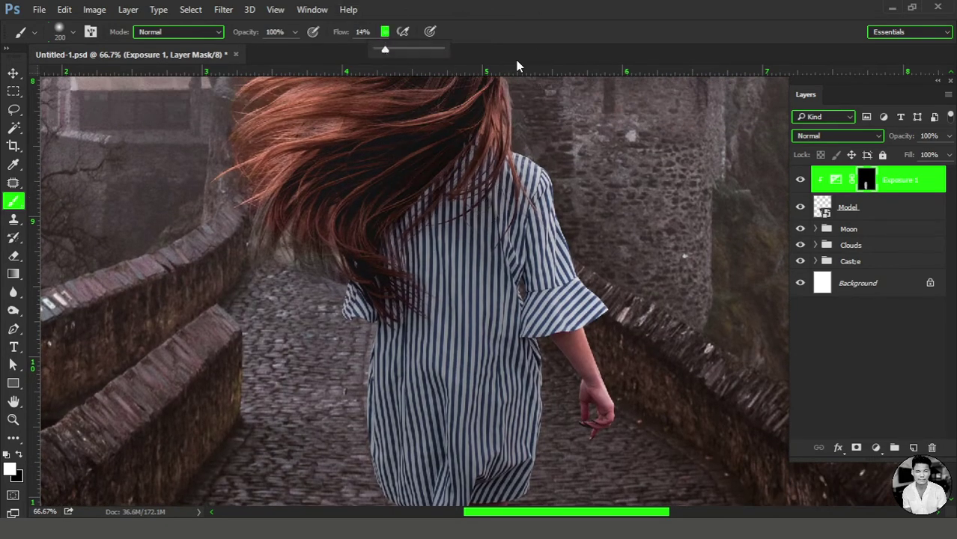
left_click(414, 223)
- Shrink the brush for the sleeve and arm, working down to the girl's hand and fingers
key("bracketleft")
key("bracketleft")
key("bracketleft")
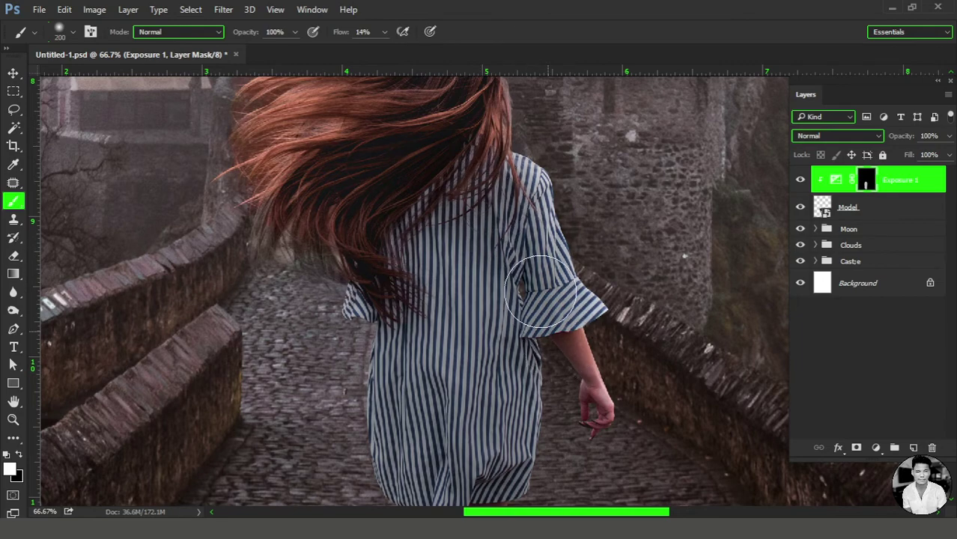
scroll(558, 300, "up", 1)
scroll(533, 313, "down", 2)
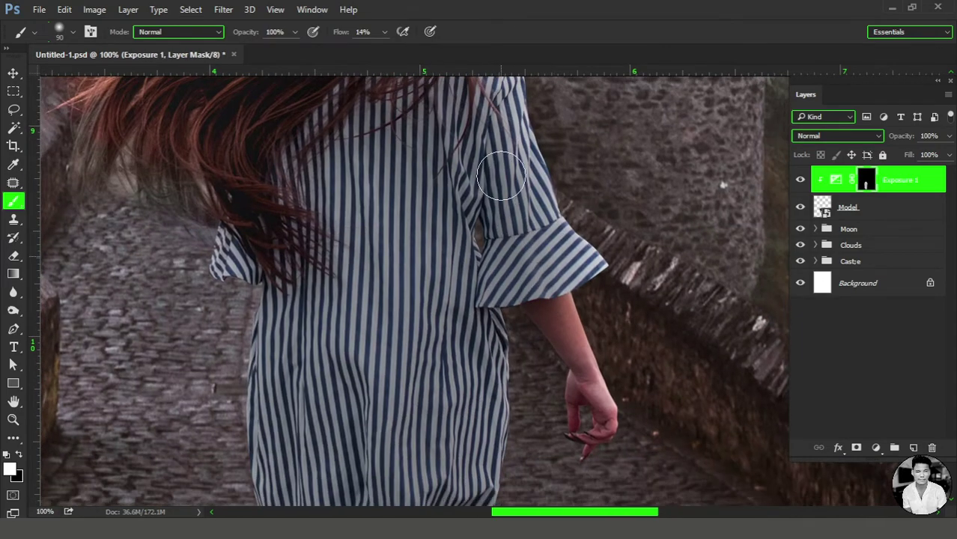
key("bracketleft")
key("bracketleft")
scroll(487, 241, "up", 1)
key("bracketleft")
key("bracketleft")
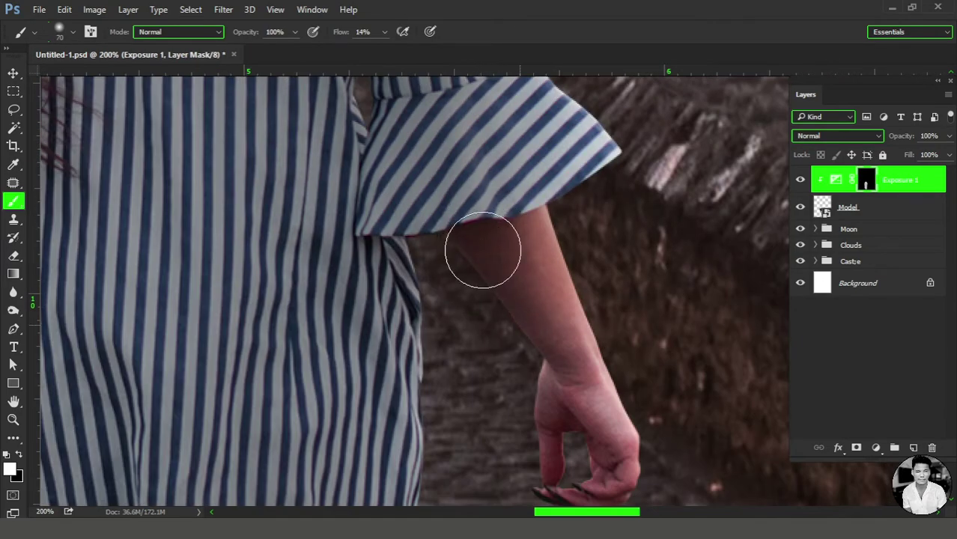
key("space")
left_click_drag(612, 335, 565, 263)
key("bracketleft")
key("bracketleft")
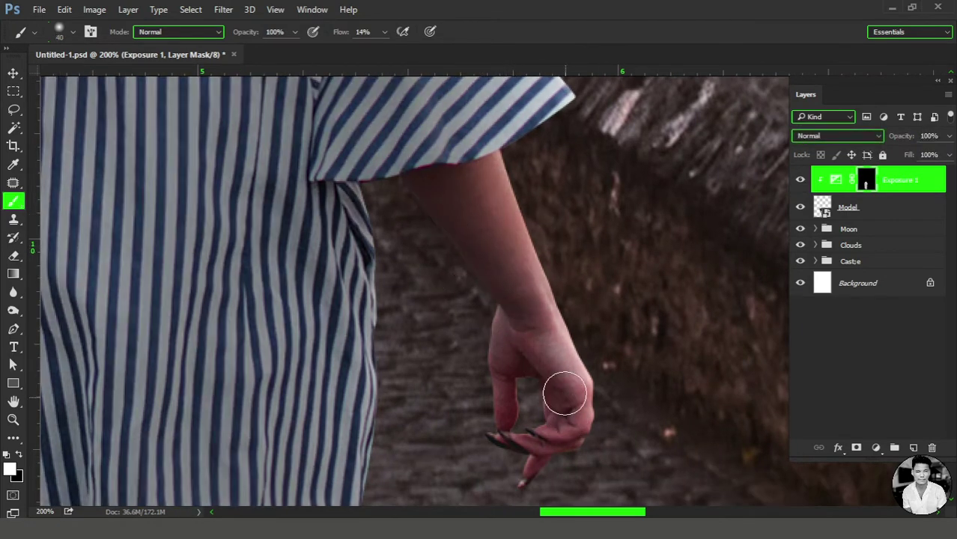
left_click_drag(584, 424, 579, 348)
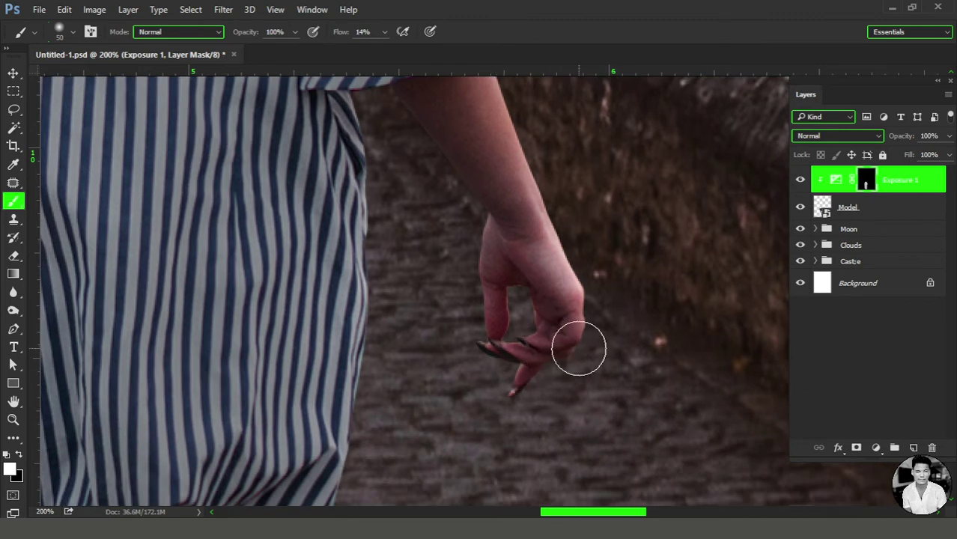
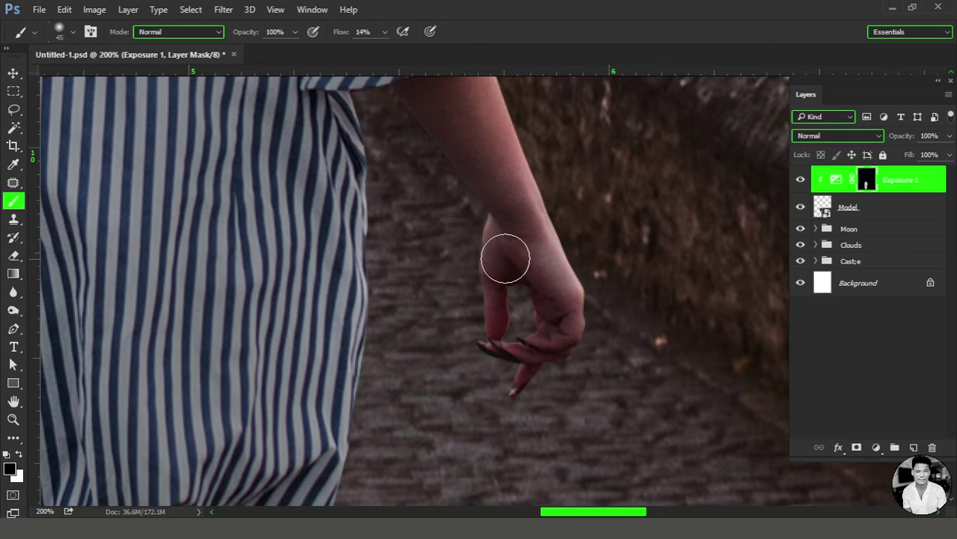
- Paint white on the Exposure 1 mask with a 150 px brush over the left and lower hair
left_click_drag(410, 74, 449, 183)
left_click_drag(558, 305, 535, 223)
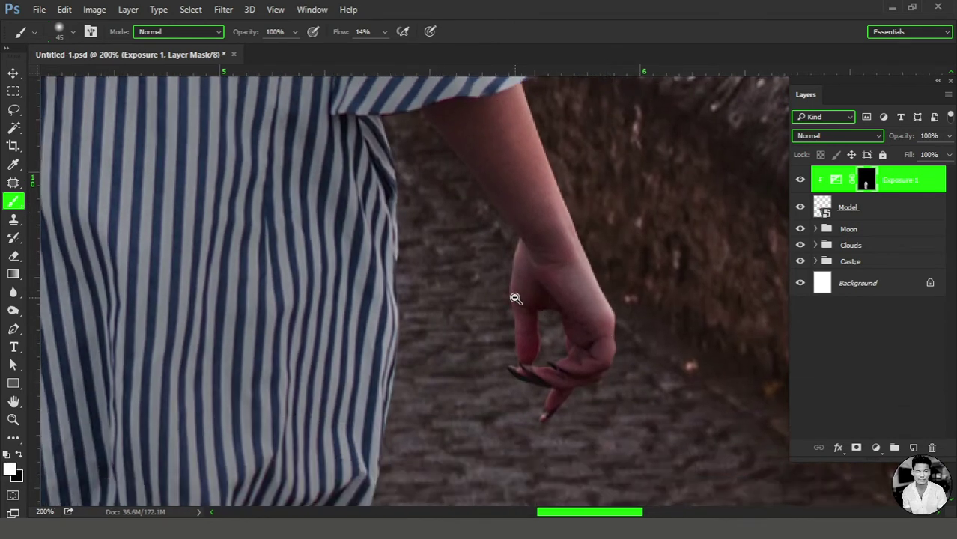
key("ctrl+minus")
left_click_drag(479, 152, 538, 284)
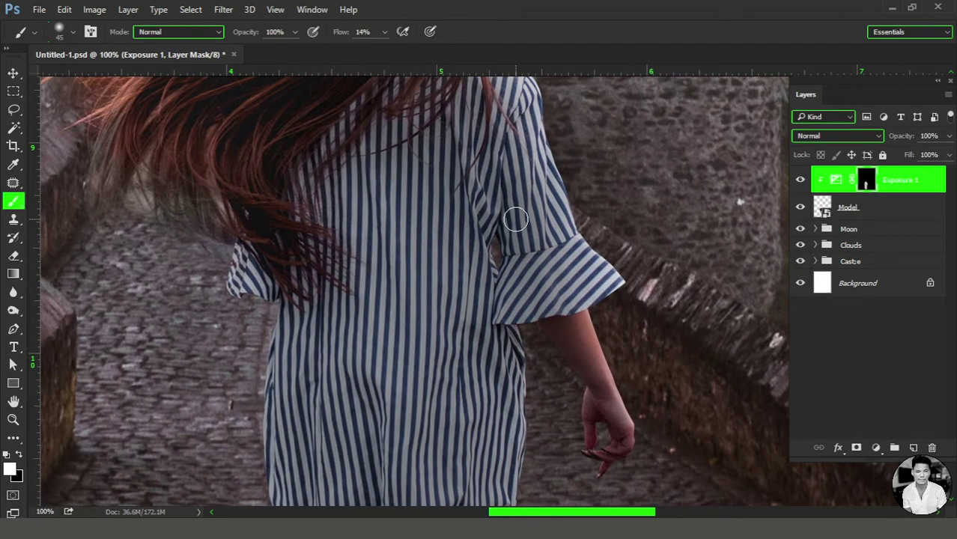
scroll(522, 261, "up", 3)
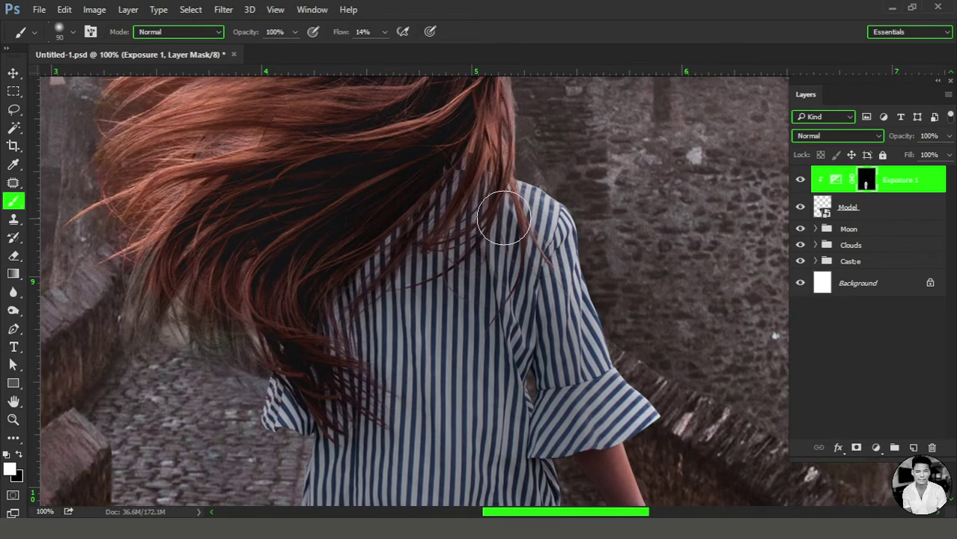
key("bracketright")
key("bracketright")
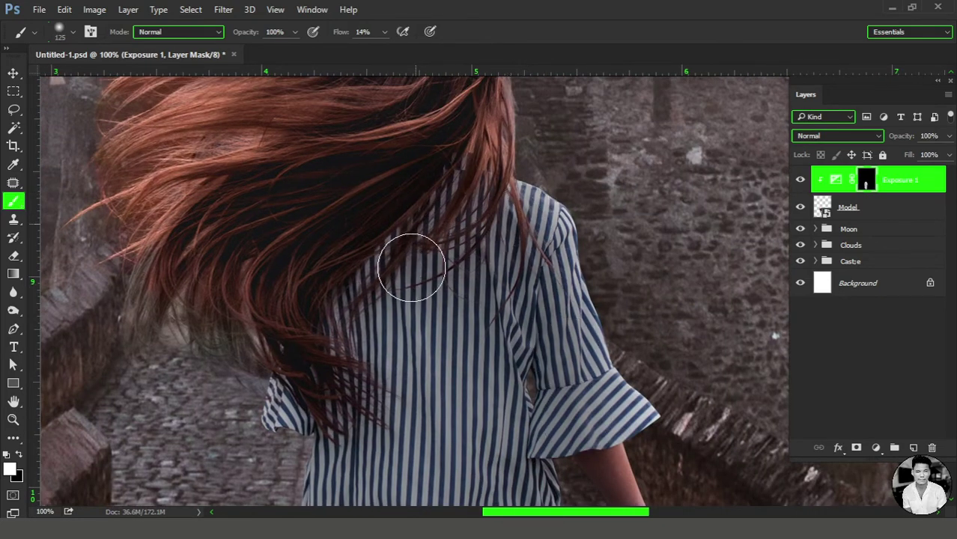
scroll(411, 268, "up", 3)
key("bracketright")
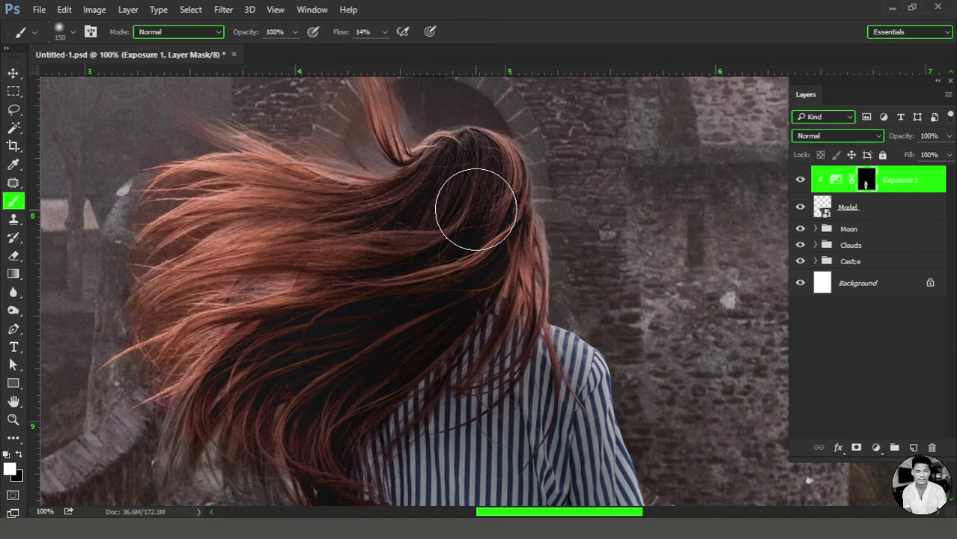
left_click_drag(216, 272, 228, 305)
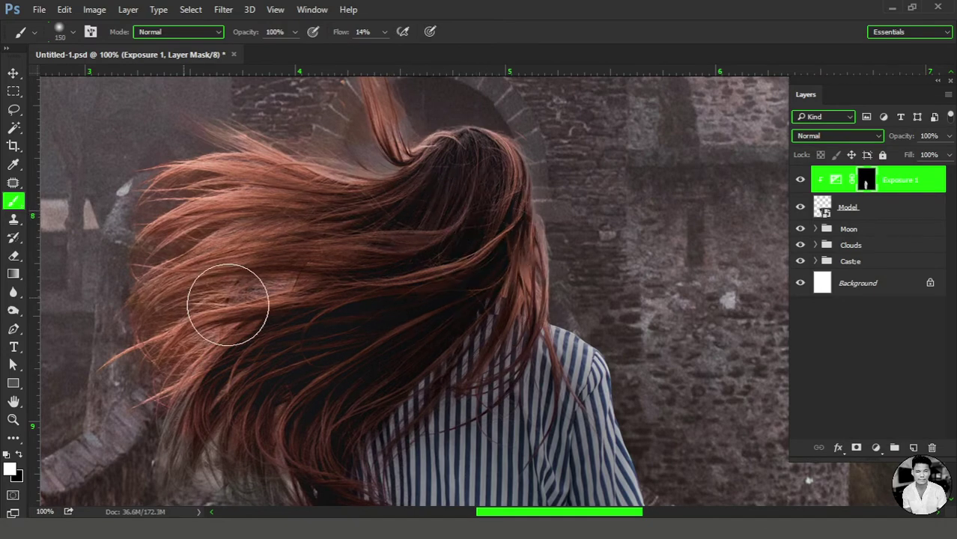
left_click_drag(265, 342, 277, 269)
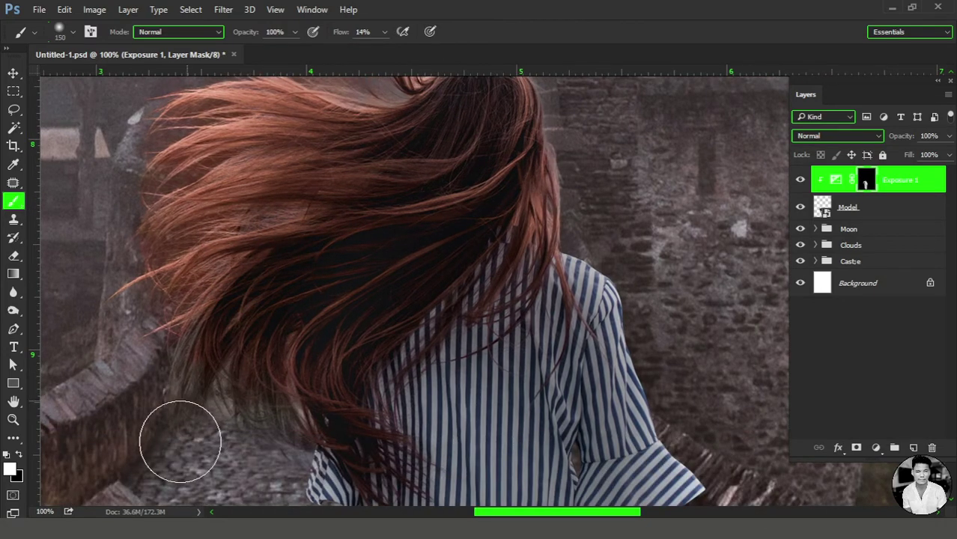
left_click_drag(180, 442, 470, 252)
- Set the brush to 300 px at 17% flow for broader Exposure 1 mask strokes
key("ctrl+minus")
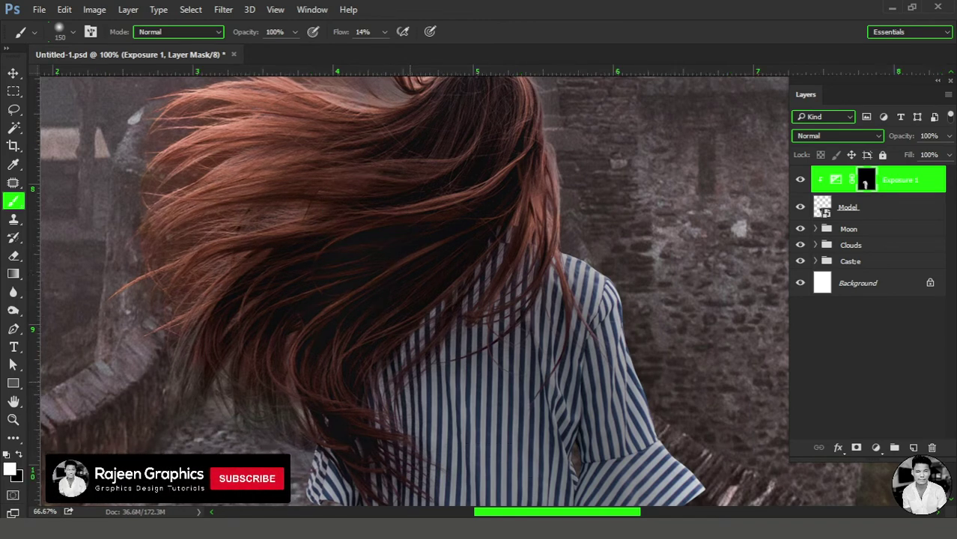
left_click_drag(433, 316, 426, 102)
key("bracketright")
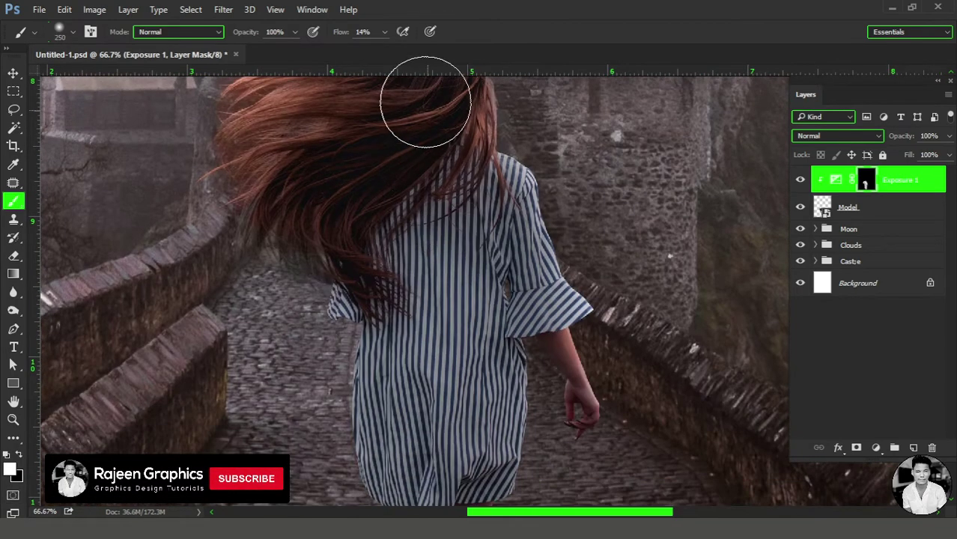
left_click(384, 32)
left_click_drag(380, 54, 385, 53)
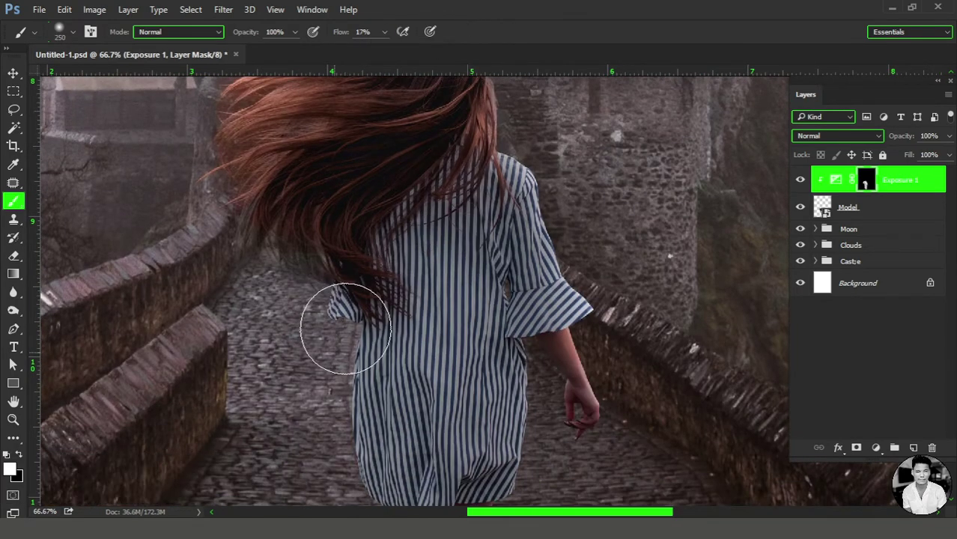
key("bracketleft")
key("bracketleft")
key("bracketright")
key("bracketright")
key("bracketright")
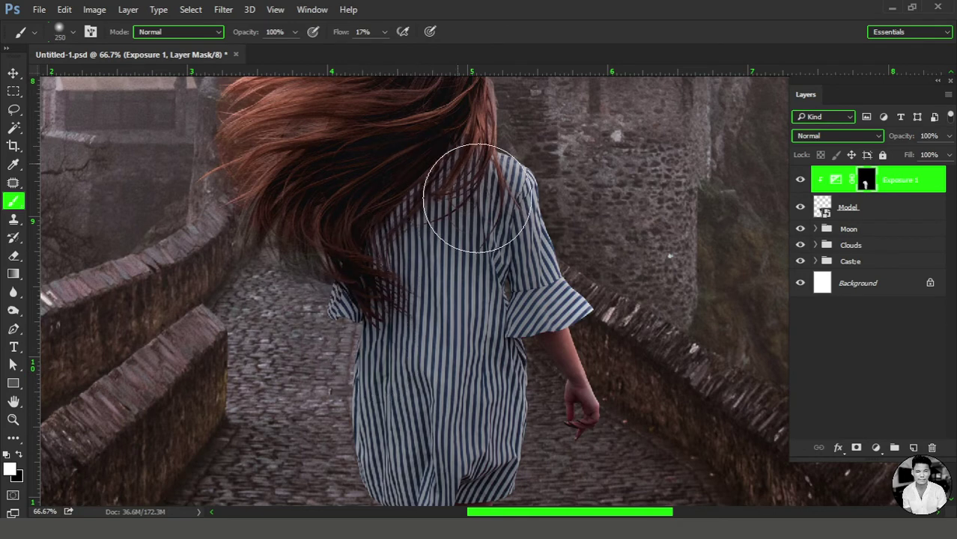
scroll(454, 292, "down", 2)
- Check the girl's legs and feet, then fit the whole composition on screen
left_click(428, 330, "alt")
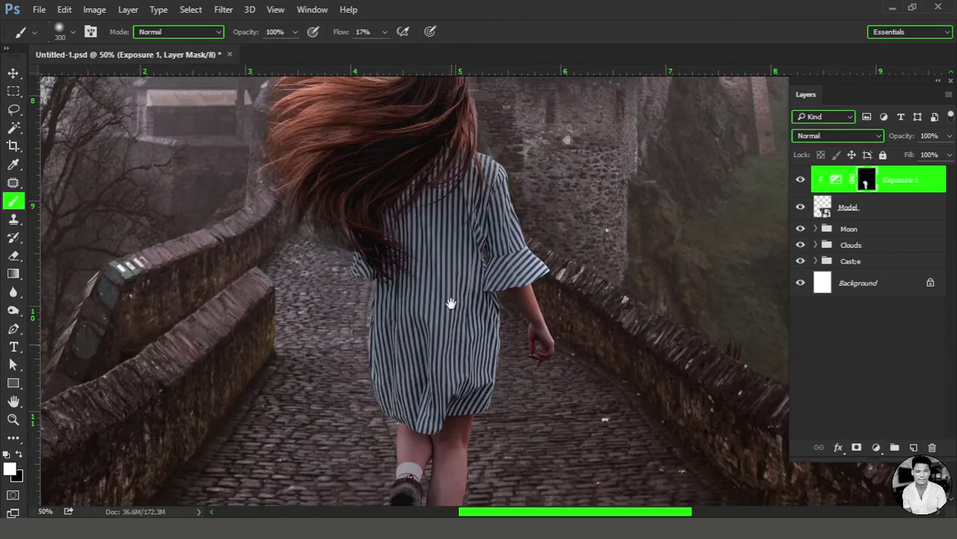
scroll(438, 310, "down", 2)
scroll(431, 330, "down", 2)
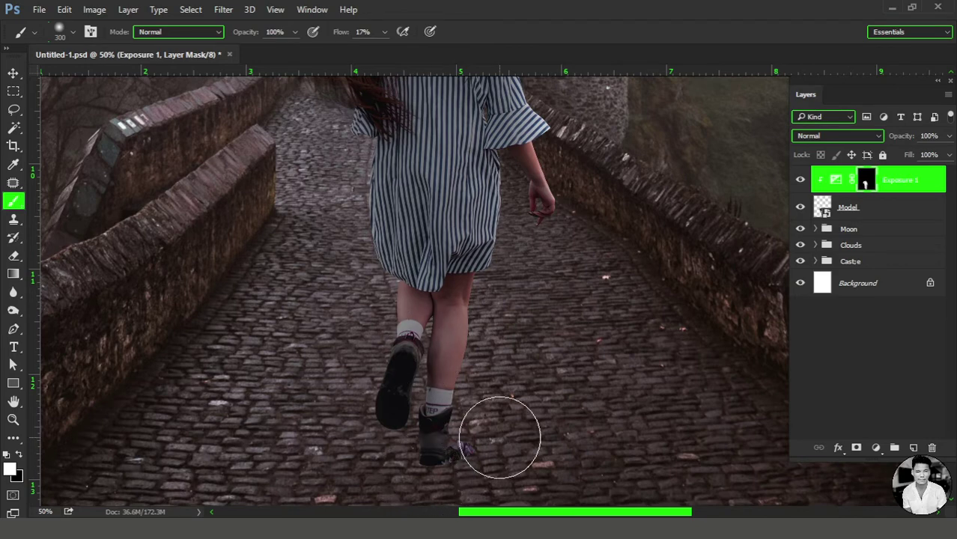
key("ctrl+0")
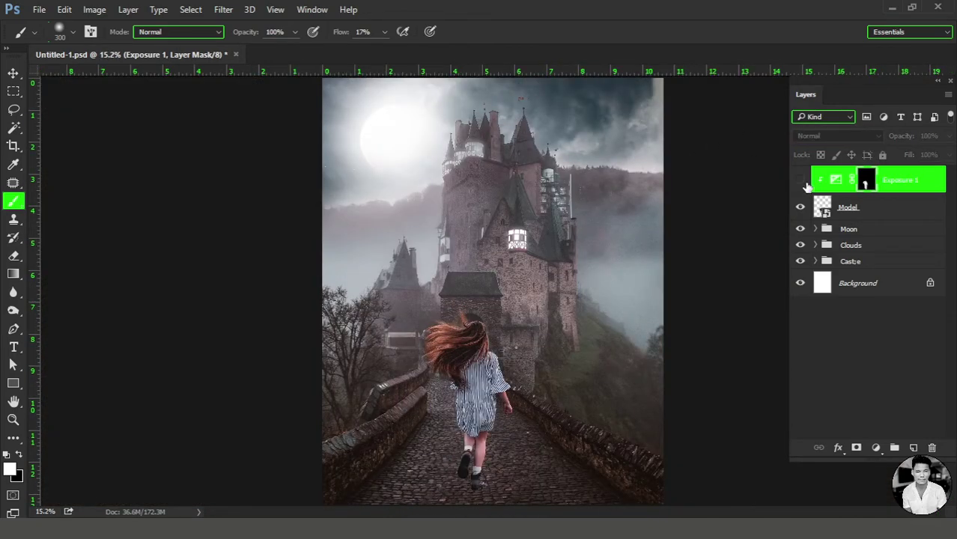
key("ctrl+minus")
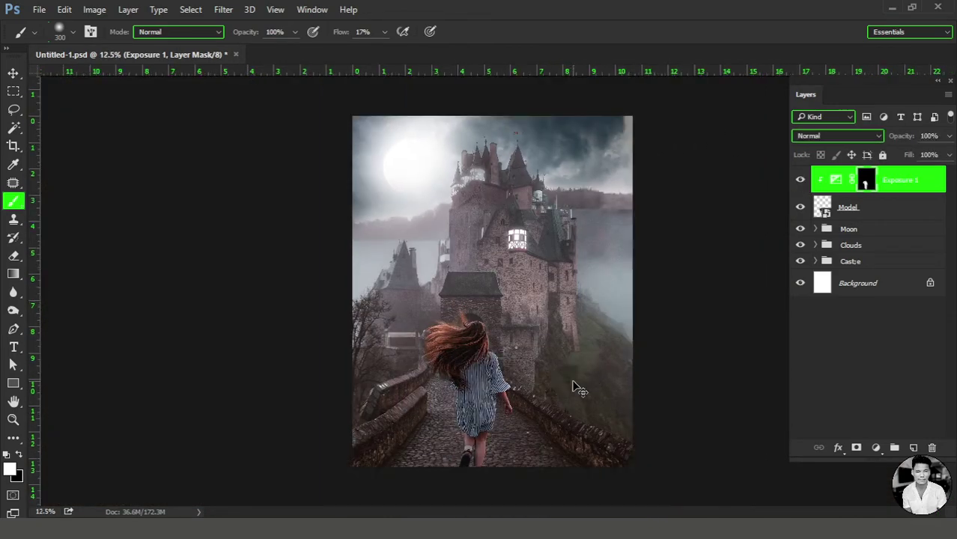
left_click_drag(525, 367, 526, 366)
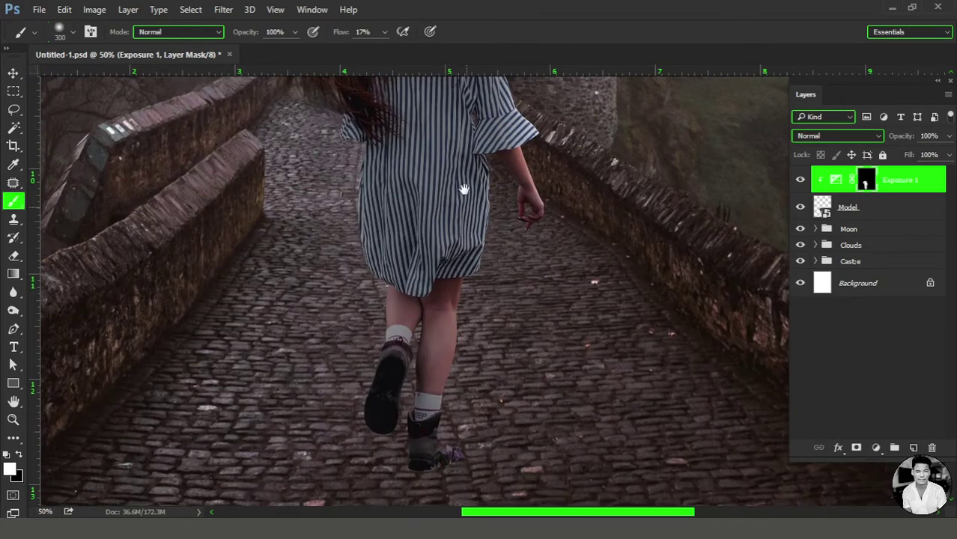
left_click_drag(474, 302, 463, 190)
key("ctrl+0")
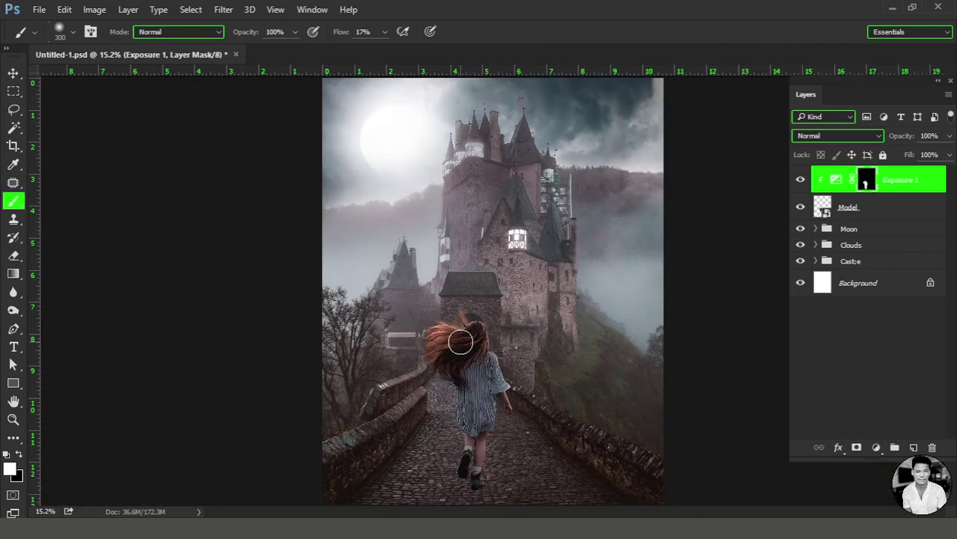
- Add an Exposure 2 adjustment set to +1.59 and invert its mask to black
left_click(877, 449)
left_click(825, 246)
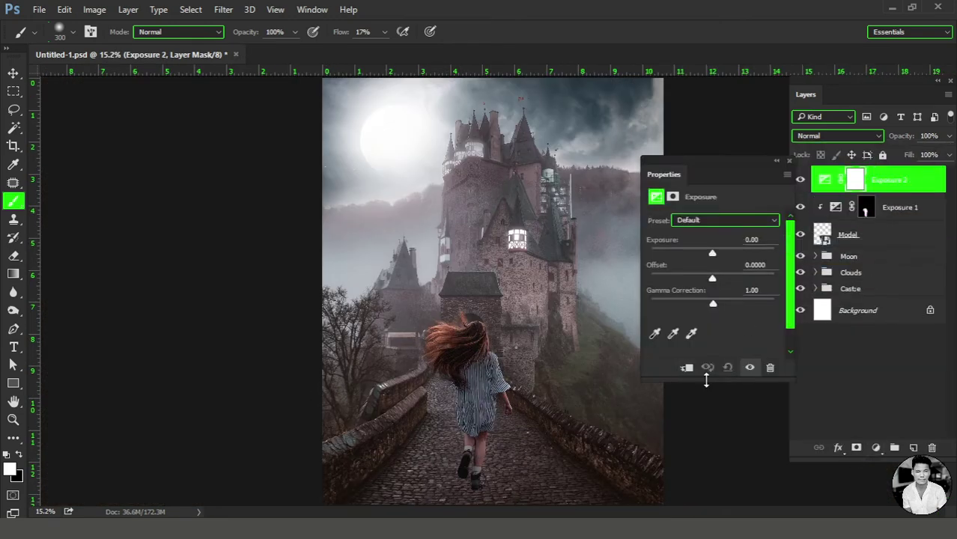
left_click_drag(719, 257, 730, 258)
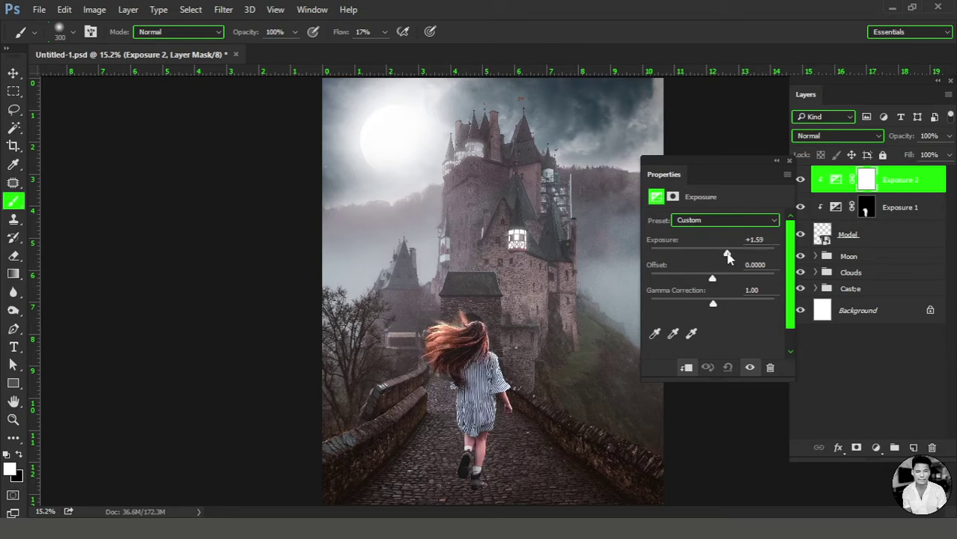
left_click(789, 161)
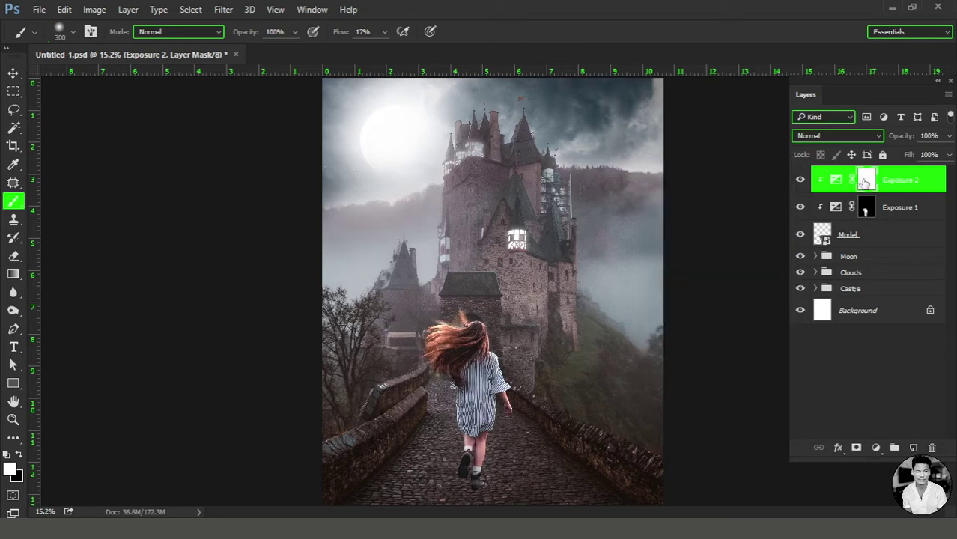
key("ctrl+i")
scroll(492, 336, "up", 1)
scroll(465, 248, "up", 2)
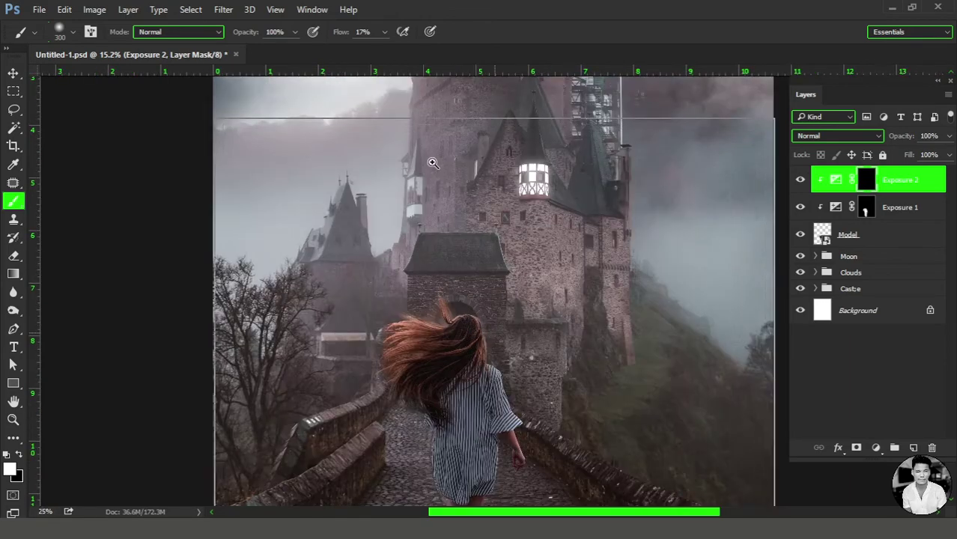
- At 38% flow, paint white over the upward and left-flying hair strands
left_click_drag(387, 35, 395, 48)
scroll(425, 249, "up", 2)
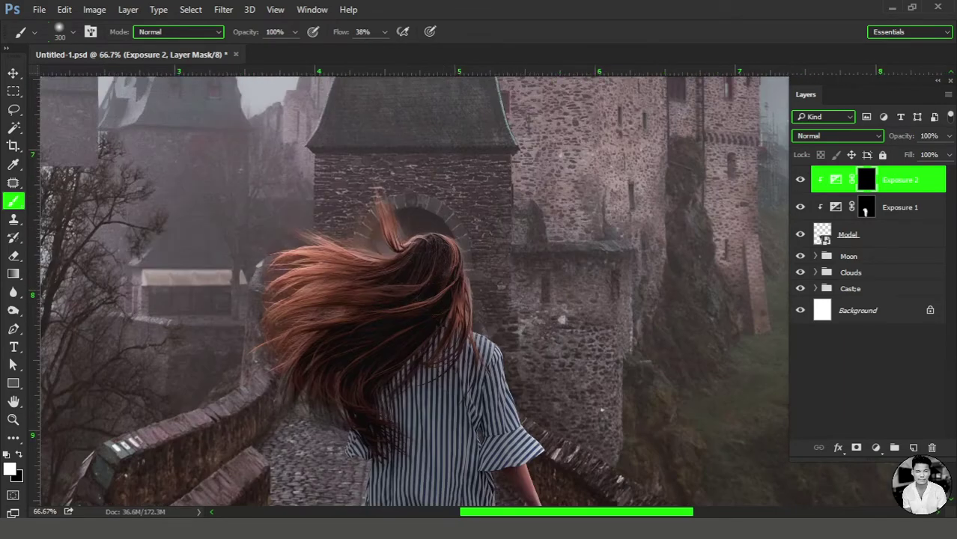
key("bracketleft")
key("bracketleft")
scroll(409, 238, "up", 1)
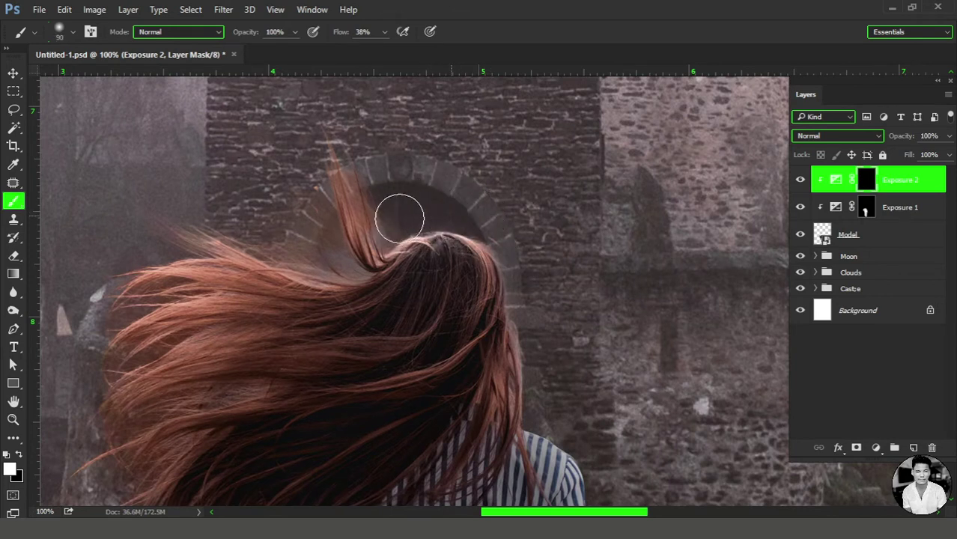
mouse_move(400, 214)
left_mouse_down()
mouse_move(380, 176)
mouse_move(321, 118)
left_mouse_up()
key("bracketright")
mouse_move(350, 253)
left_mouse_down()
mouse_move(225, 241)
mouse_move(196, 278)
mouse_move(156, 267)
mouse_move(183, 317)
mouse_move(206, 308)
left_mouse_up()
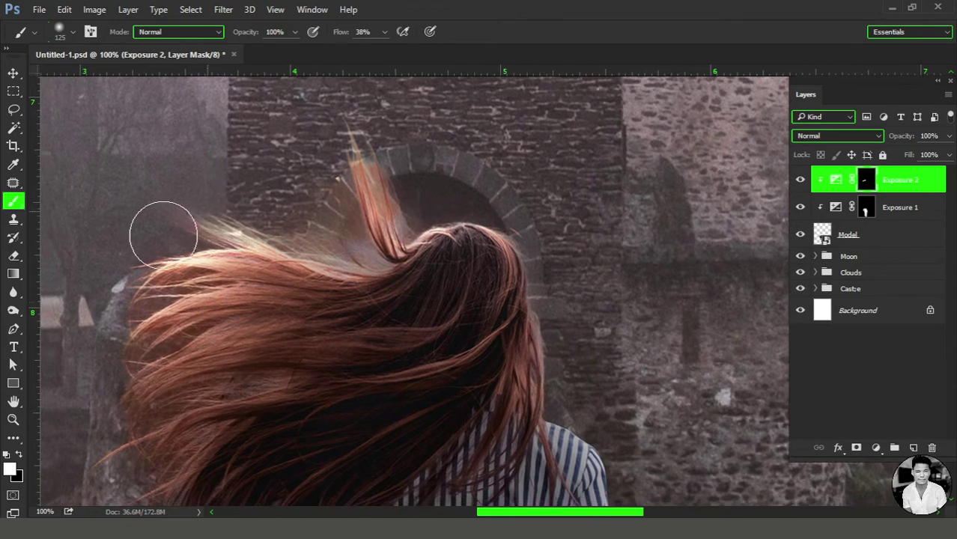
- Center the view on the upper hair strand and enlarge the brush to 175 px
left_click_drag(107, 275, 117, 224)
mouse_move(161, 336)
left_mouse_down()
mouse_move(233, 234)
mouse_move(216, 351)
left_mouse_up()
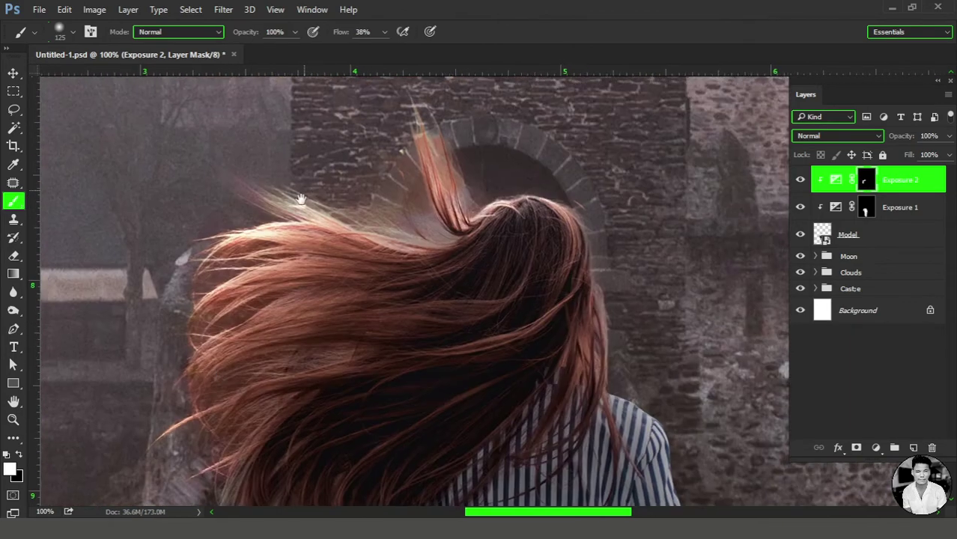
left_click_drag(247, 169, 217, 212)
left_click_drag(114, 131, 70, 157)
left_click_drag(361, 243, 322, 243)
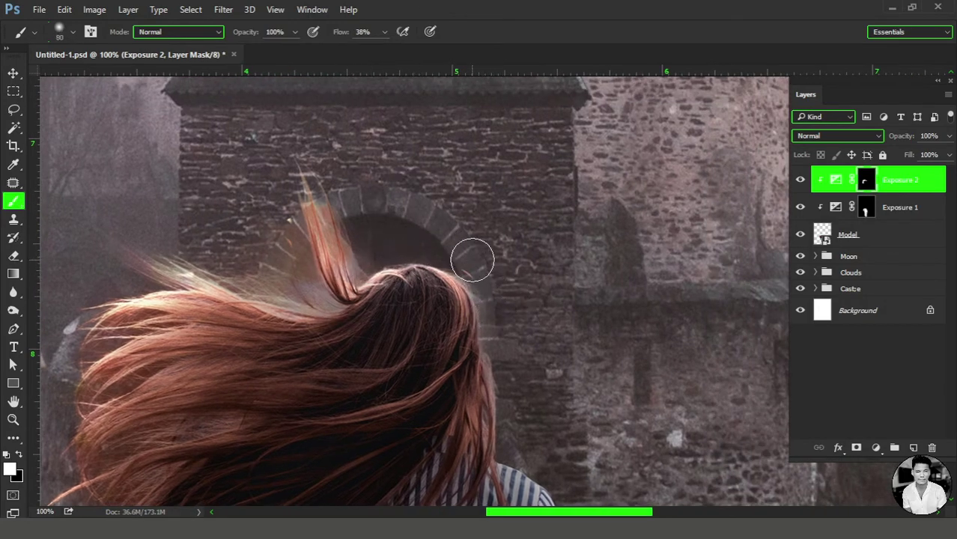
key("bracketright")
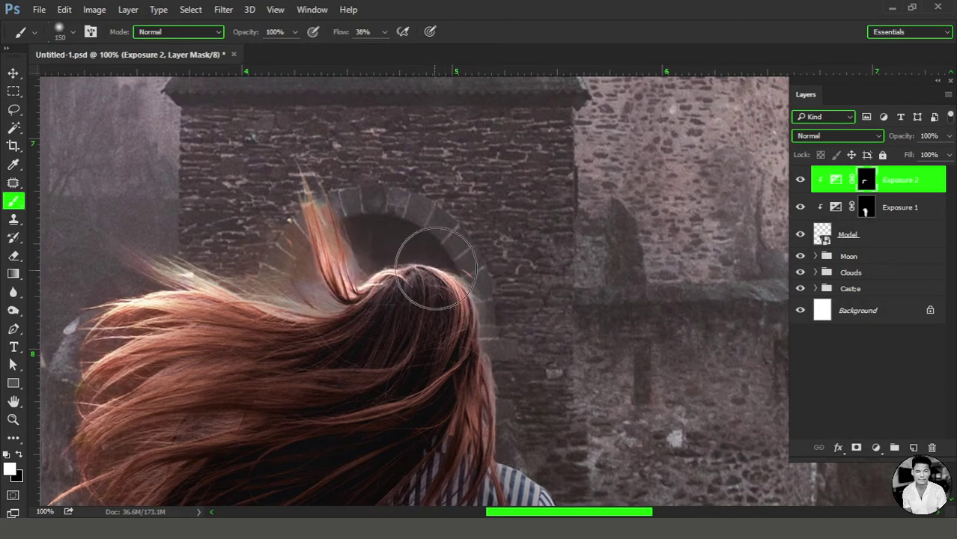
key("bracketright")
key("bracketright")
left_click_drag(460, 252, 414, 170)
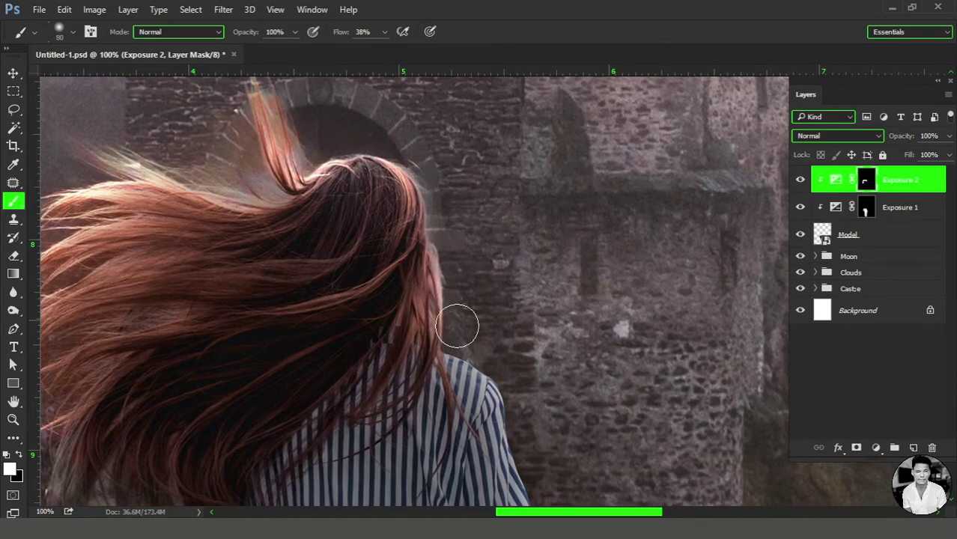
- Enlarge the brush and lower its flow for gentler Exposure 2 mask strokes
scroll(479, 374, "up", 1)
scroll(495, 419, "up", 1)
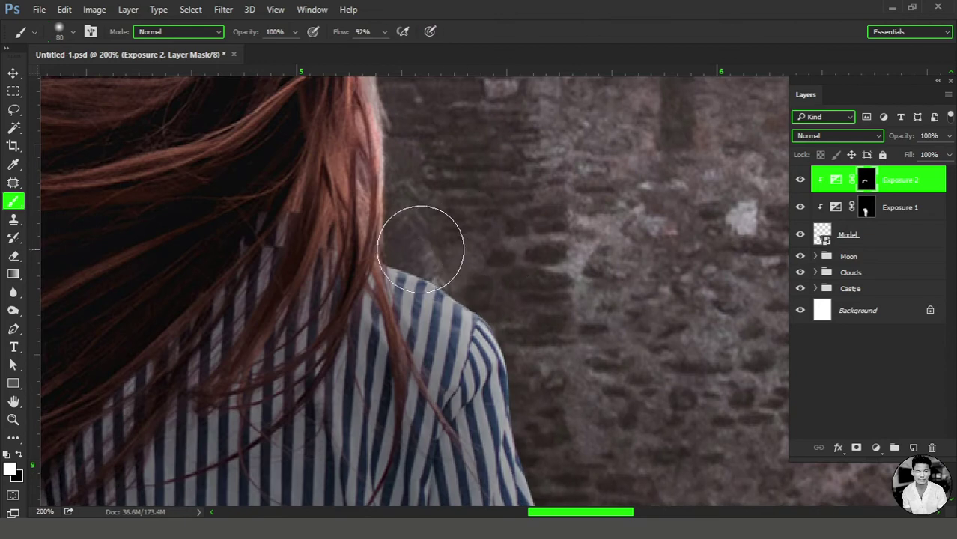
scroll(504, 250, "down", 1)
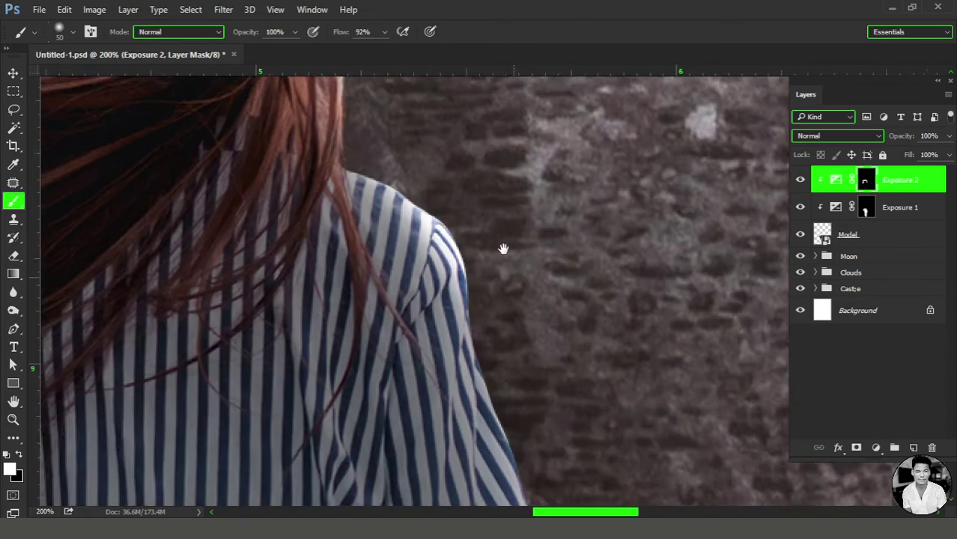
scroll(512, 303, "down", 1)
scroll(479, 210, "down", 1)
key("bracketright")
key("bracketright")
key("bracketright")
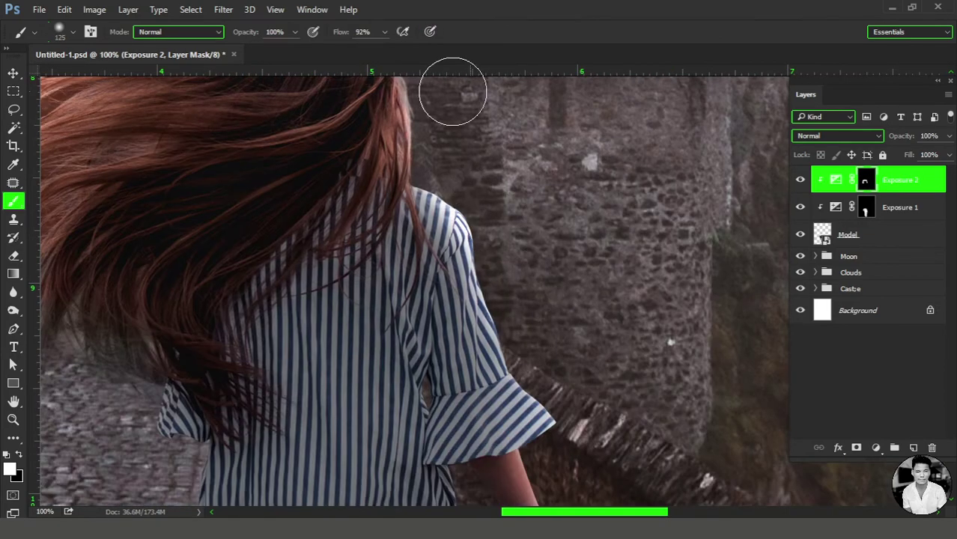
left_click(382, 33)
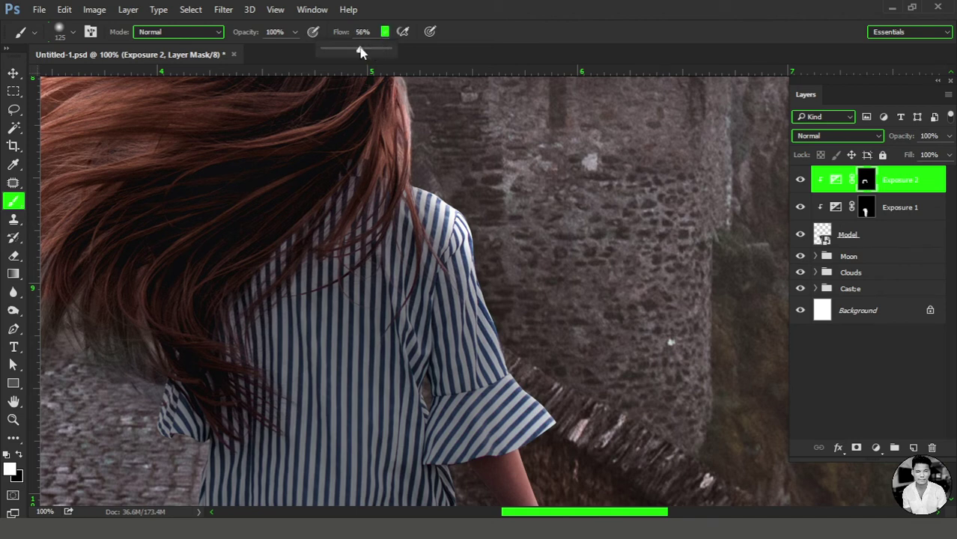
left_click_drag(360, 51, 351, 51)
left_click_drag(541, 336, 527, 291)
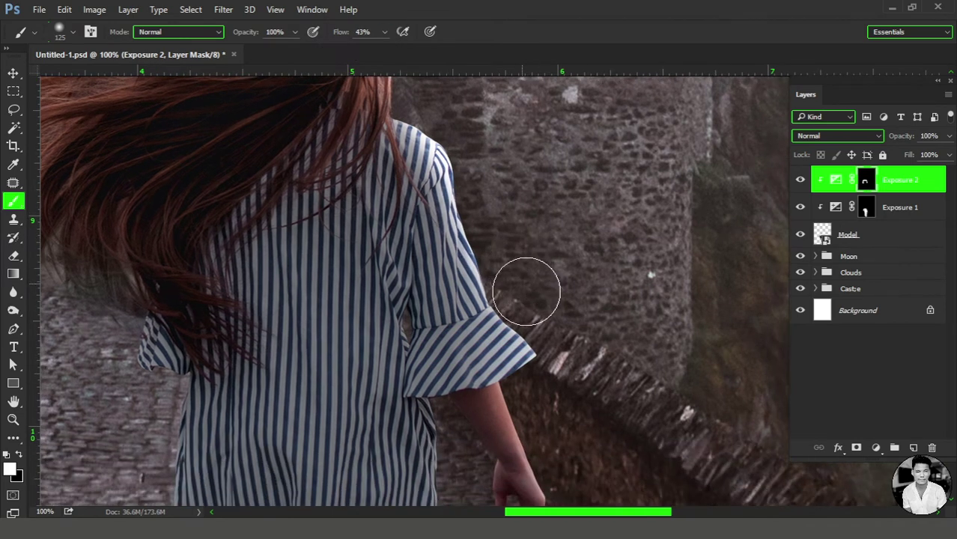
- Zoom in on the girl's arm and hand and reduce brush flow to 34%
key("ctrl+0")
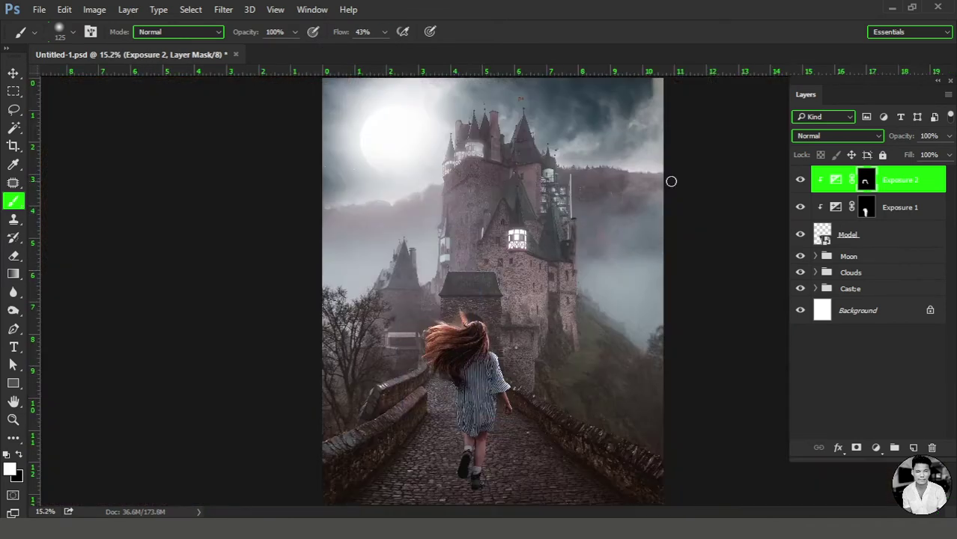
left_click(506, 352, "ctrl")
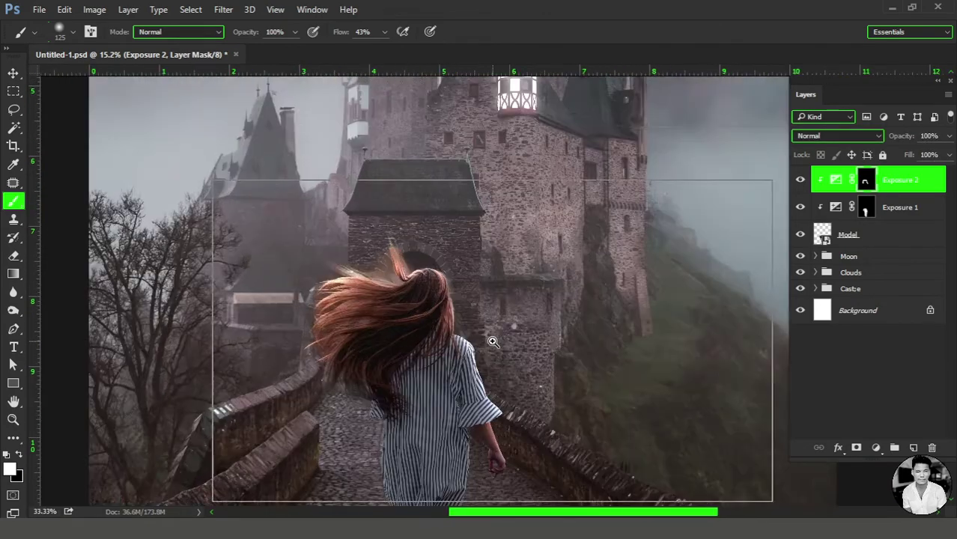
left_click(492, 342, "ctrl")
left_click(493, 342, "ctrl")
left_click(384, 31)
left_click_drag(385, 49, 376, 49)
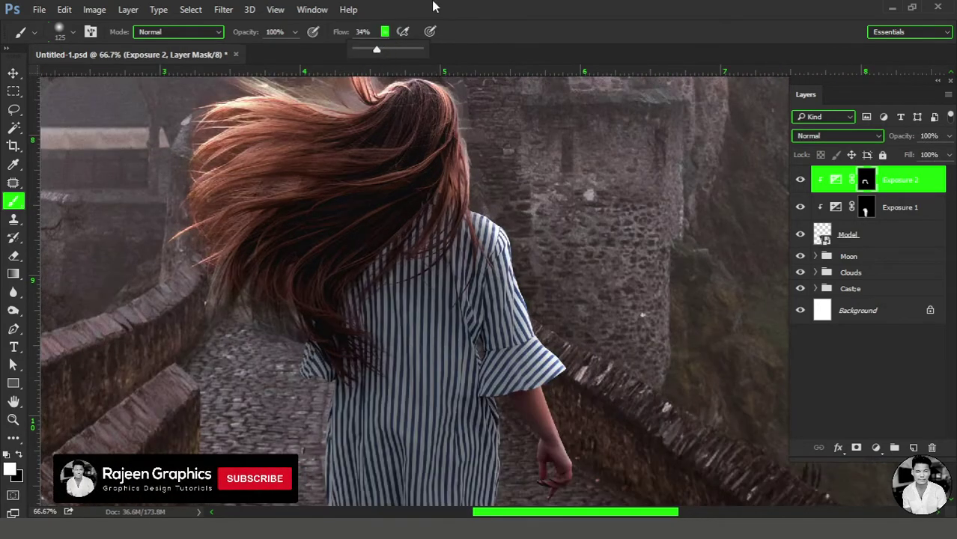
scroll(533, 220, "down", 2)
scroll(520, 250, "down", 2)
scroll(505, 249, "right", 2)
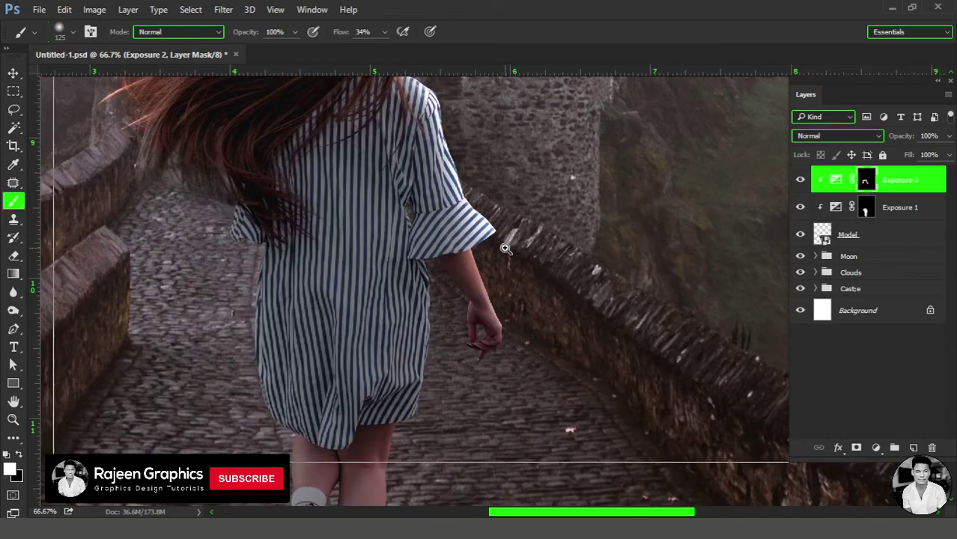
left_click(506, 249, "ctrl")
- With a smaller brush, brighten the left edge of the girl's wrist and hand
key("bracketleft")
key("bracketleft")
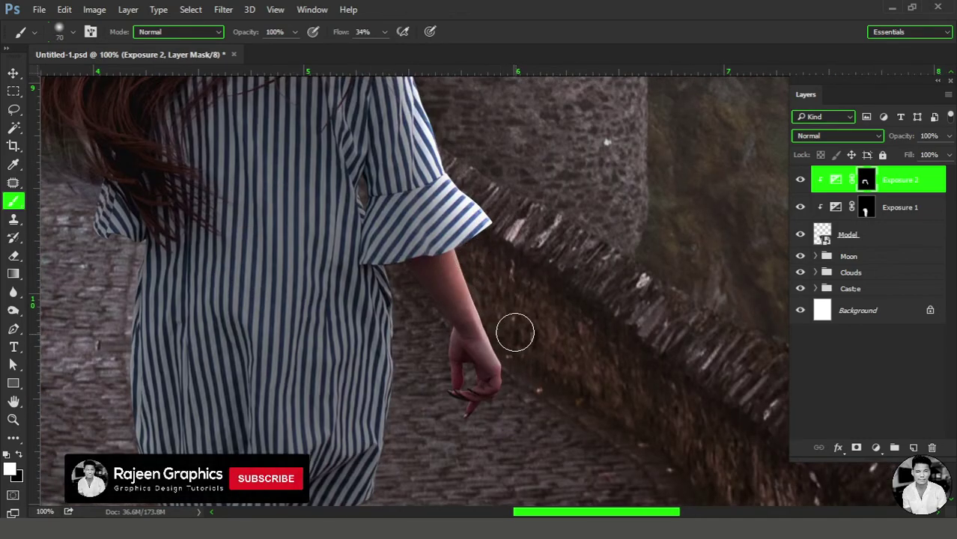
key("bracketleft")
key("bracketleft")
key("bracketleft")
left_click(494, 292, "ctrl")
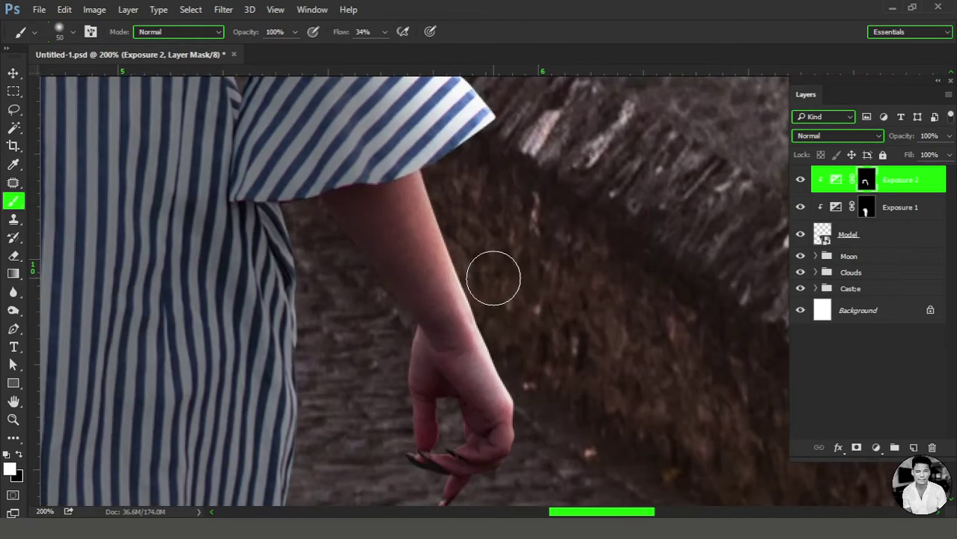
scroll(516, 217, "down", 3)
scroll(520, 330, "up", 3)
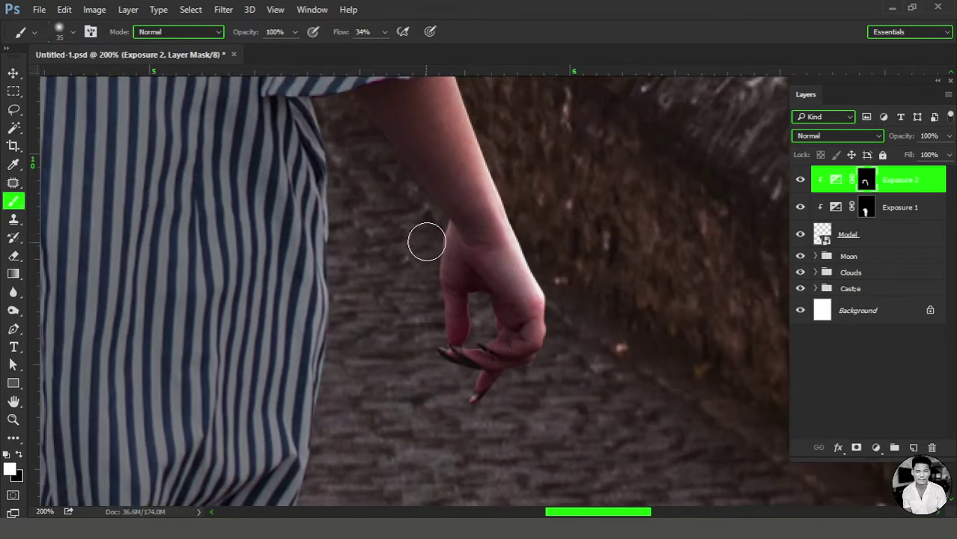
left_click_drag(440, 227, 443, 300)
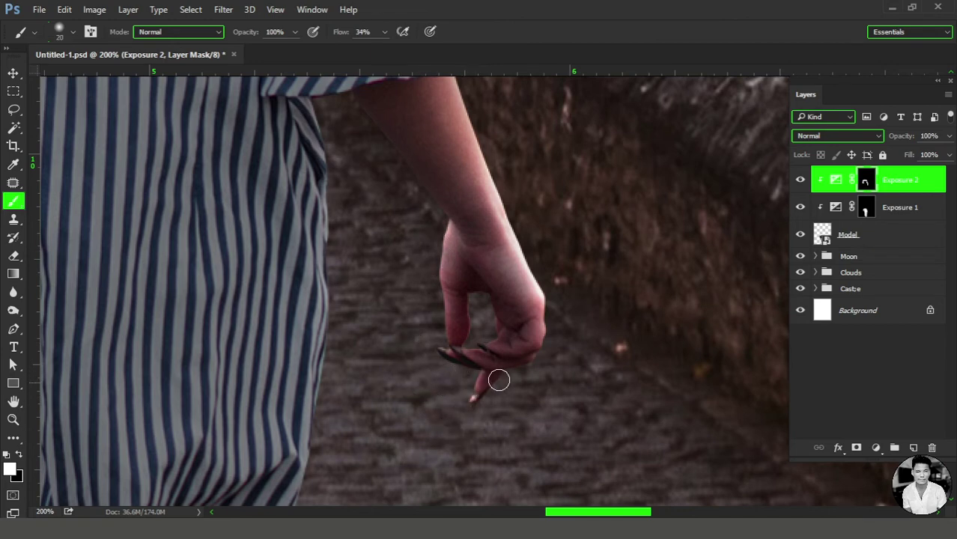
scroll(391, 196, "down", 2)
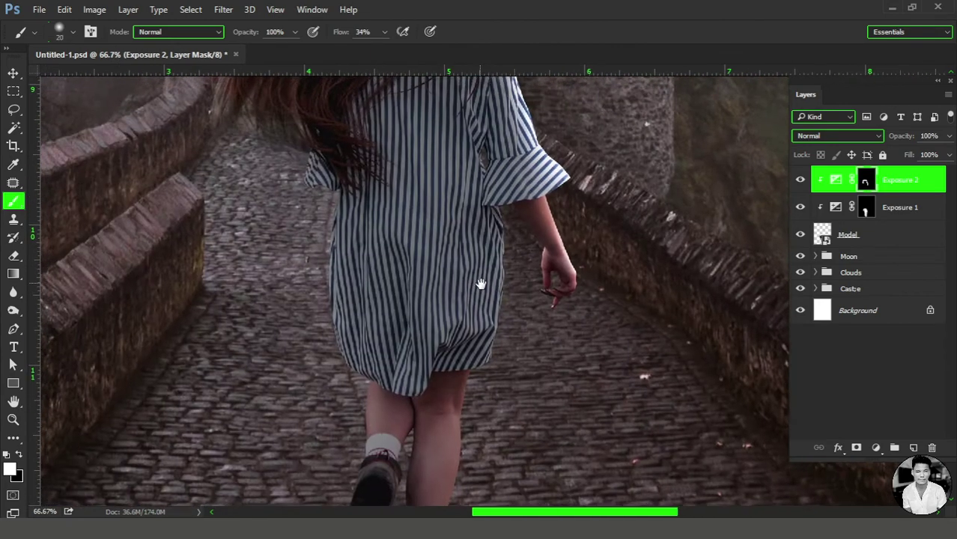
scroll(482, 282, "up", 1)
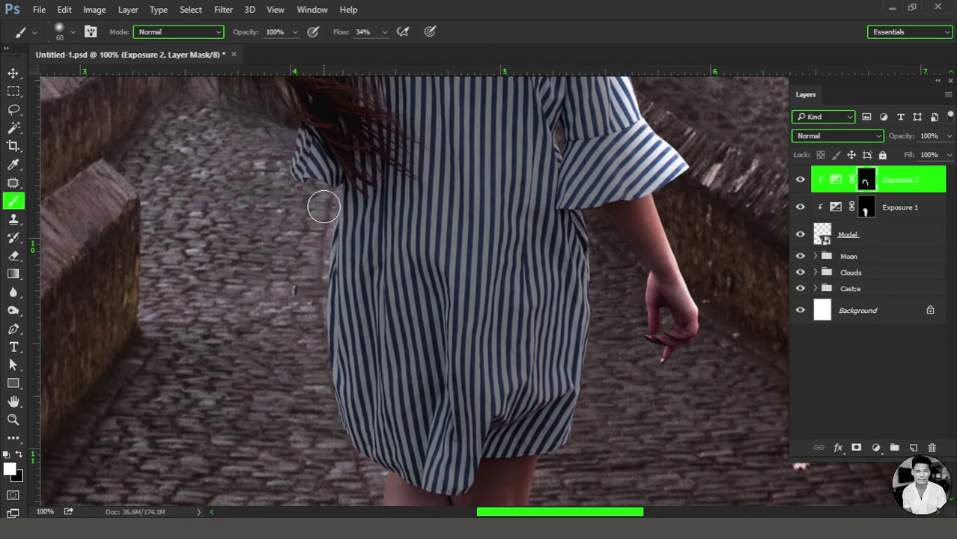
scroll(312, 363, "down", 2)
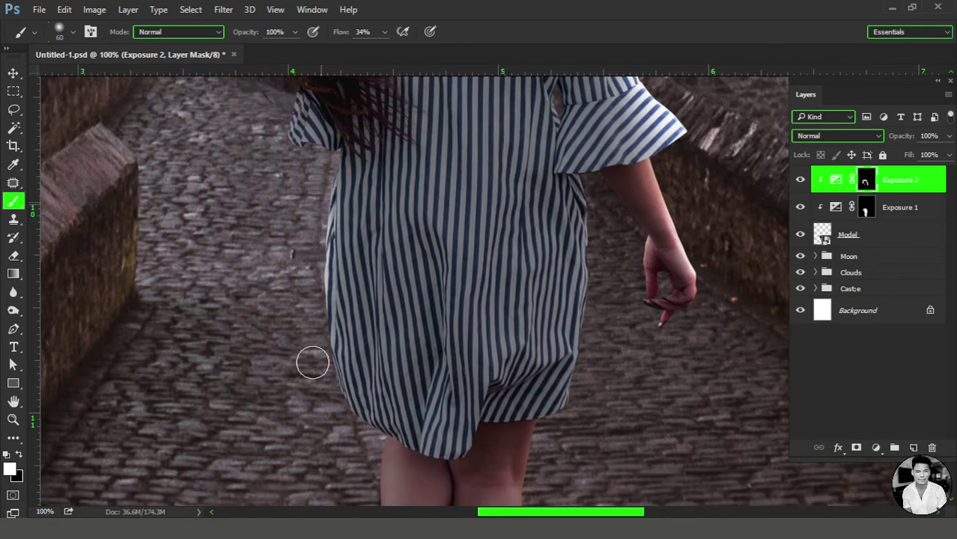
key("ctrl+minus")
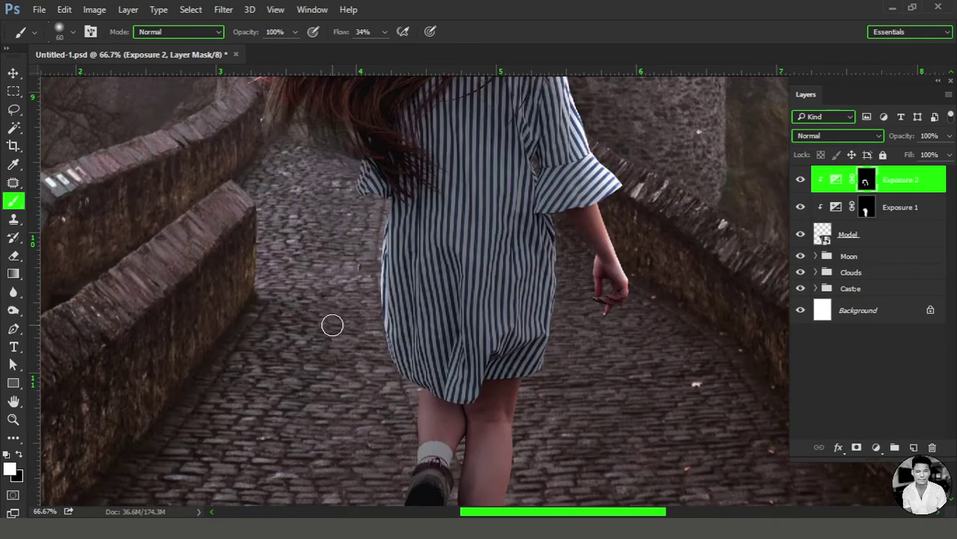
scroll(395, 316, "up", 1)
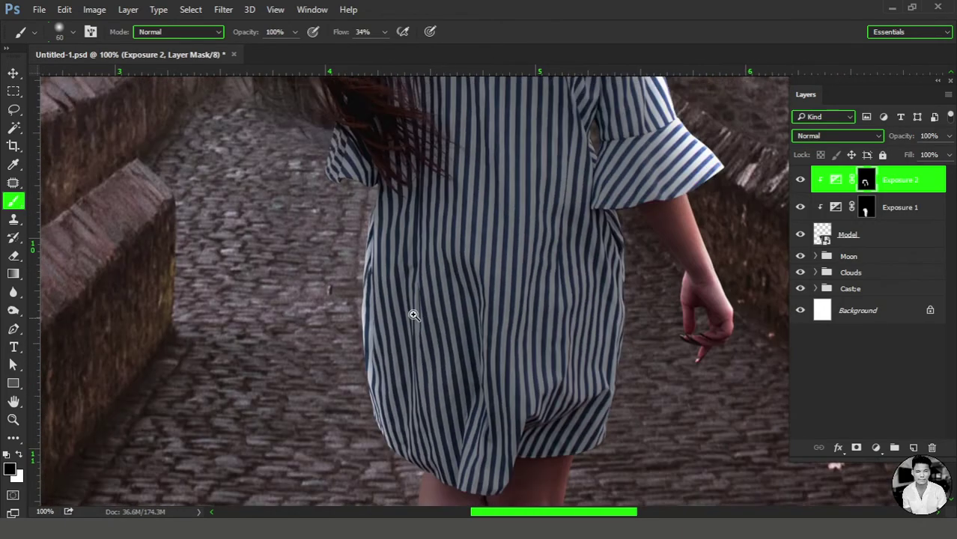
scroll(416, 315, "down", 1)
left_click_drag(400, 196, 400, 197)
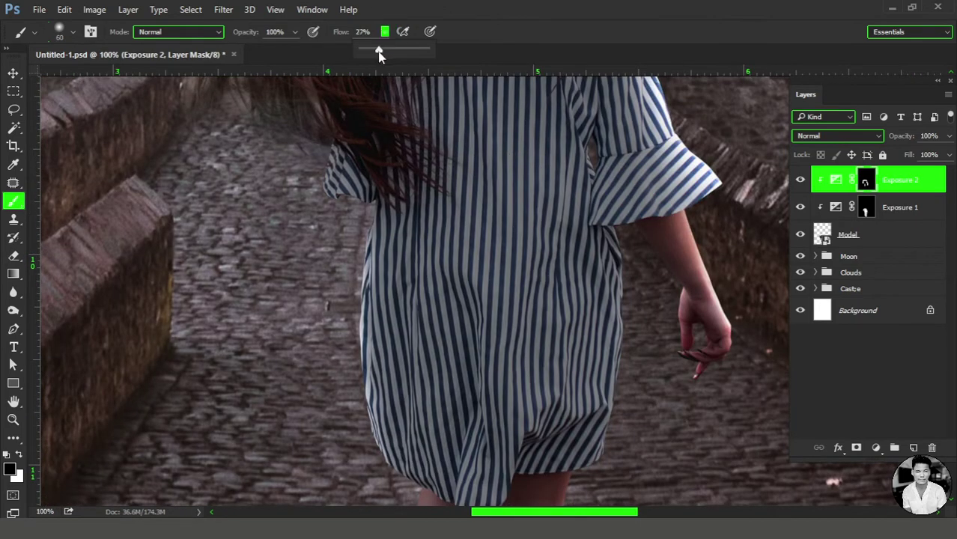
- Lower flow to 17%, switch to white, and size the brush for the leg edge
left_click_drag(379, 50, 370, 50)
scroll(434, 218, "down", 2)
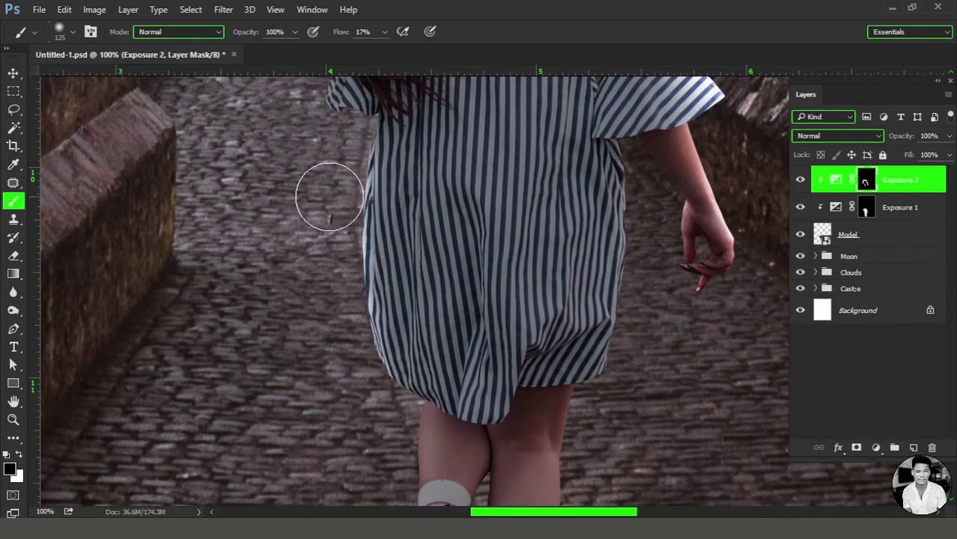
key("x")
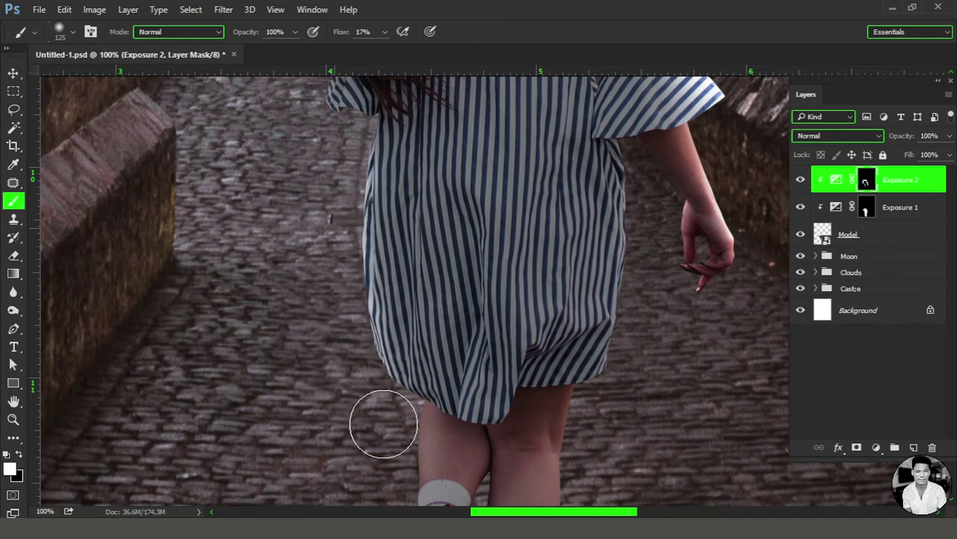
scroll(447, 327, "down", 1)
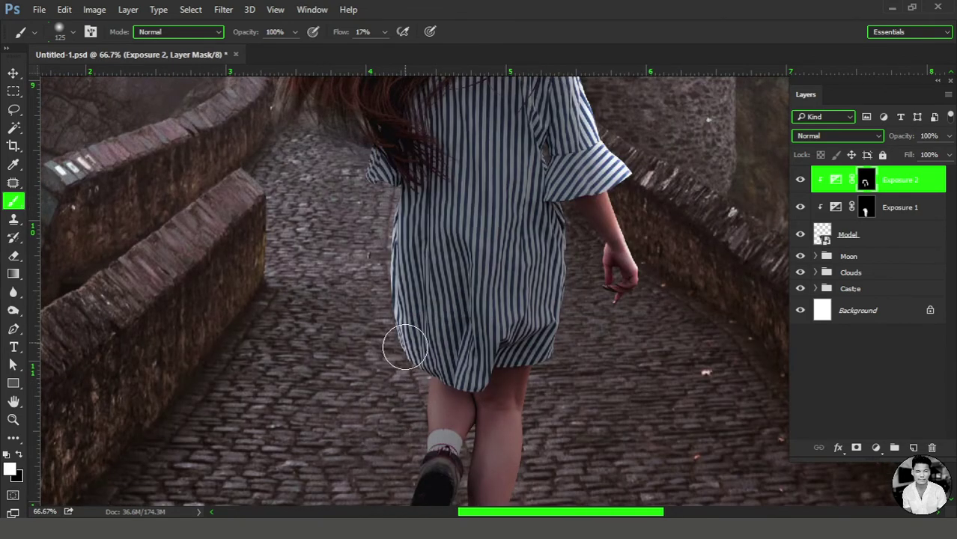
scroll(405, 347, "down", 1)
scroll(439, 364, "down", 3)
scroll(422, 312, "up", 1)
key("bracketleft")
key("bracketleft")
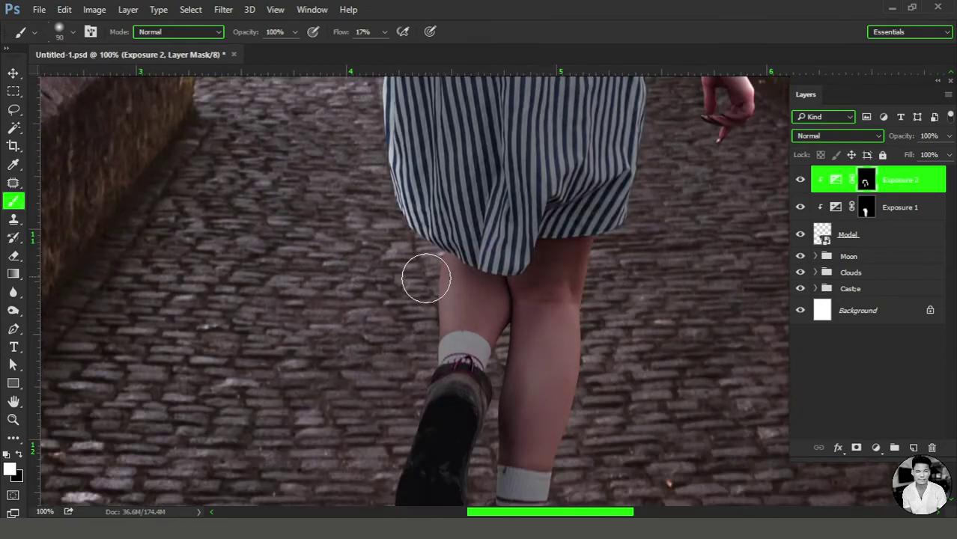
scroll(426, 278, "up", 1)
key("bracketleft")
key("bracketleft")
key("bracketleft")
key("bracketleft")
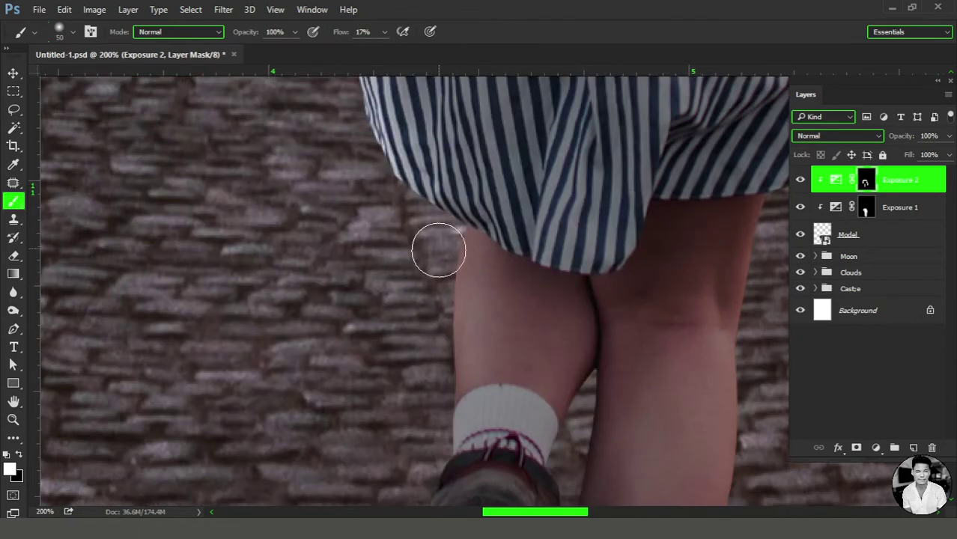
key("bracketright")
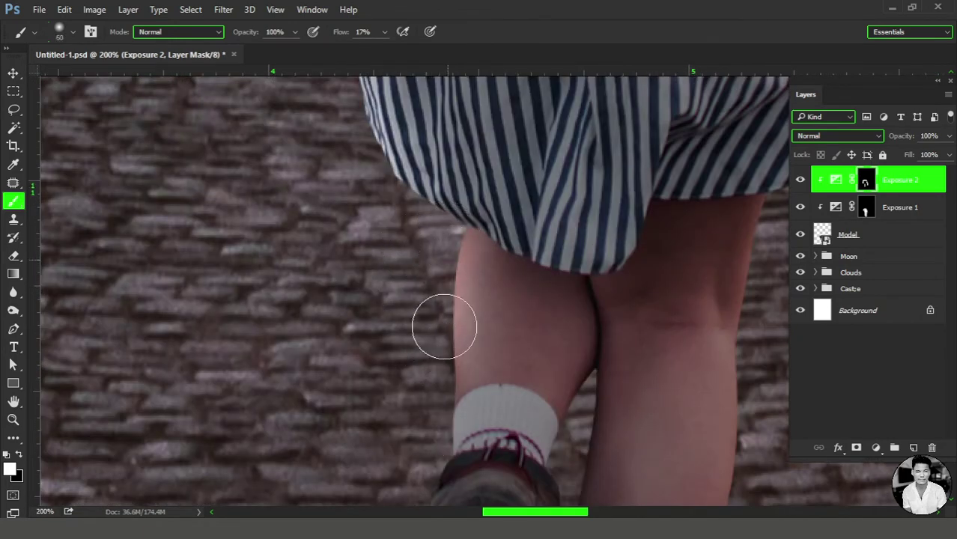
- Paint soft rim light along the legs and shoes, then fit the composite on screen
scroll(449, 326, "down", 1)
scroll(457, 406, "down", 3)
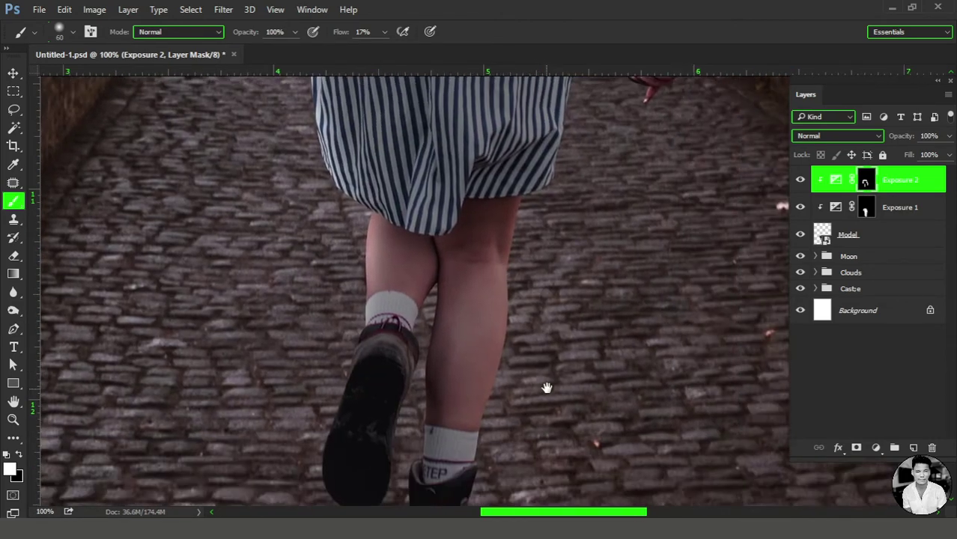
scroll(547, 387, "right", 2)
scroll(484, 396, "down", 1)
scroll(487, 337, "up", 3)
scroll(487, 299, "right", 1)
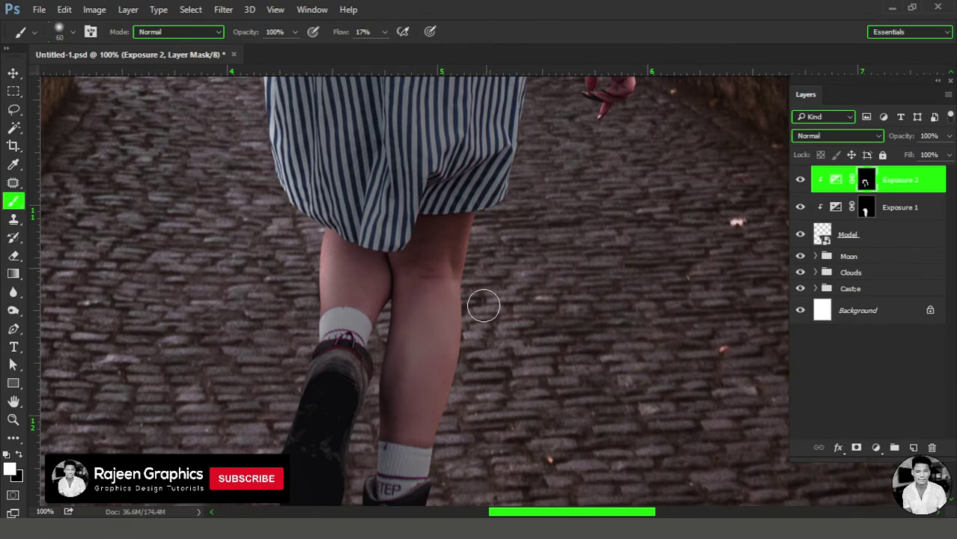
scroll(467, 410, "down", 1)
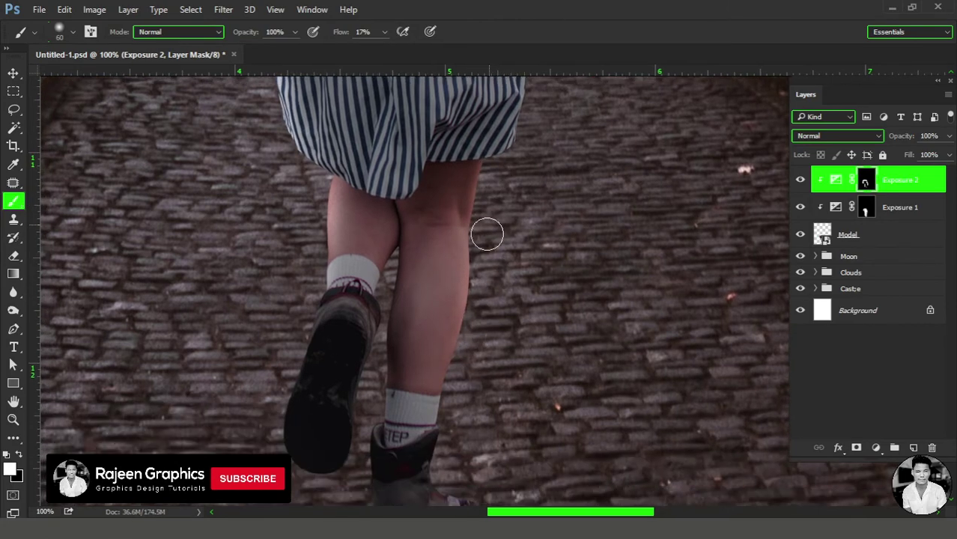
left_click_drag(455, 404, 459, 258)
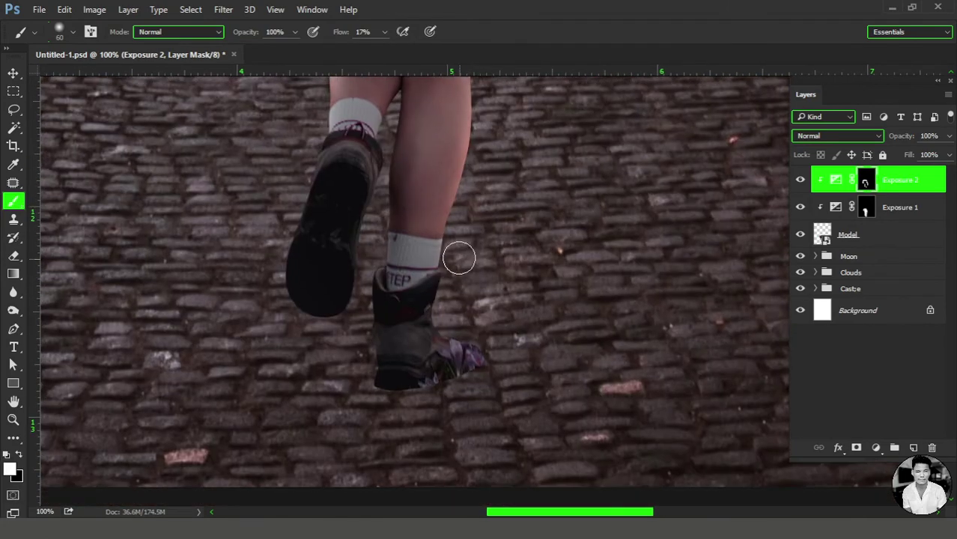
left_click_drag(370, 318, 423, 396)
left_click_drag(348, 232, 382, 273)
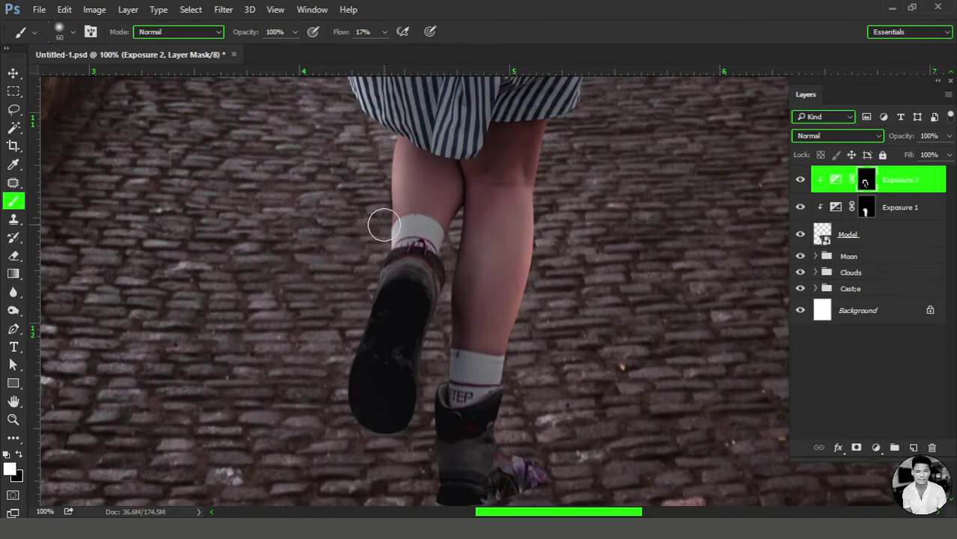
key("ctrl+0")
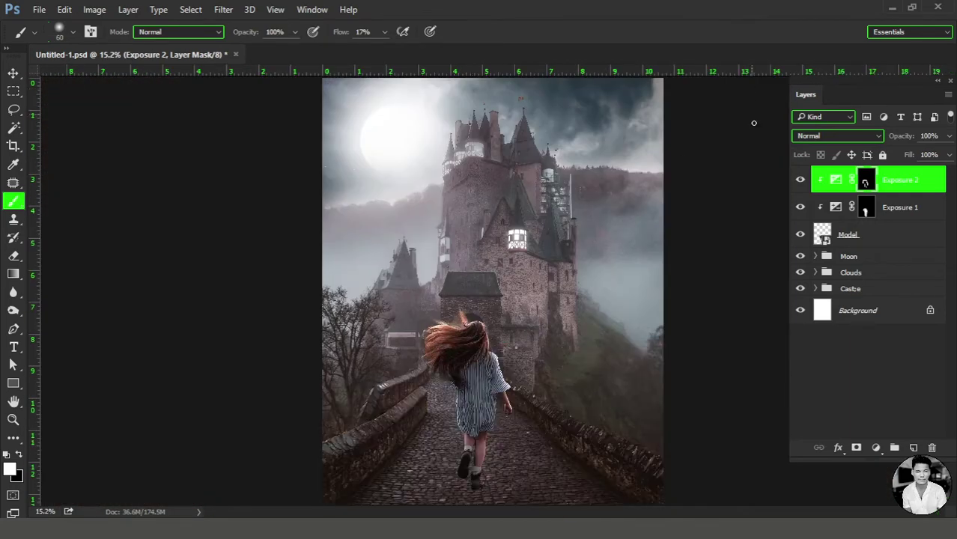
- Compare Exposure 2 on and off, and raise flow to 88% for the top hair strands
left_click(801, 181)
left_click(801, 180)
mouse_move(485, 412)
left_mouse_down()
mouse_move(524, 367)
mouse_move(488, 320)
left_mouse_up()
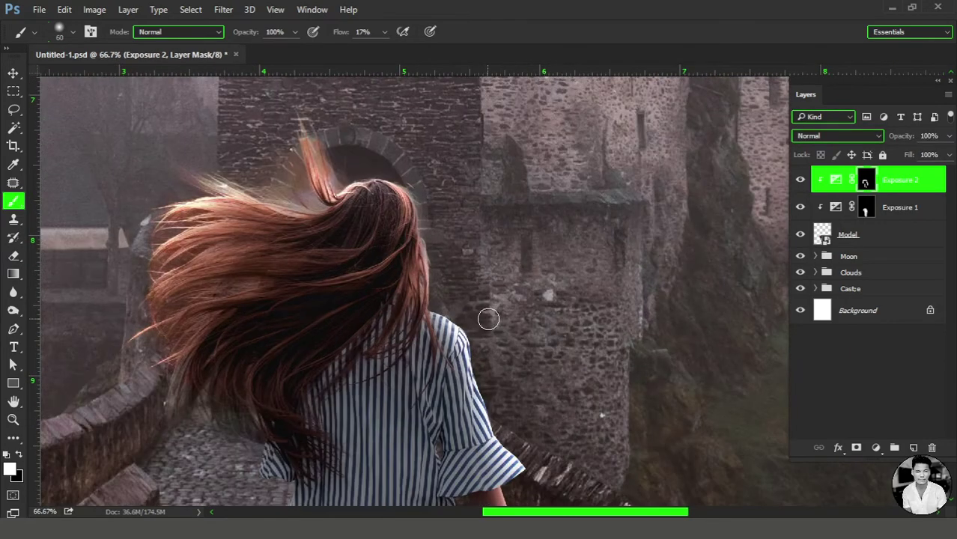
left_click_drag(506, 351, 501, 275)
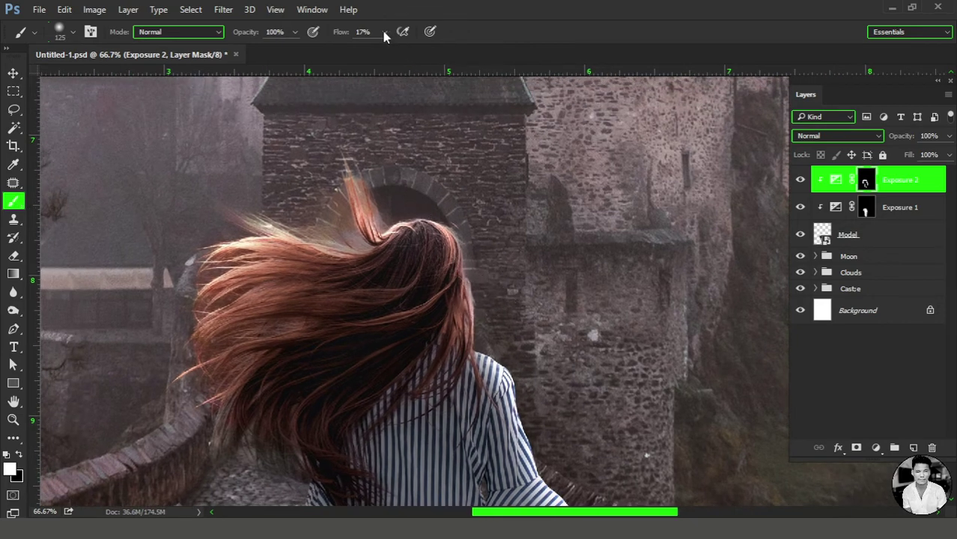
left_click_drag(384, 34, 431, 58)
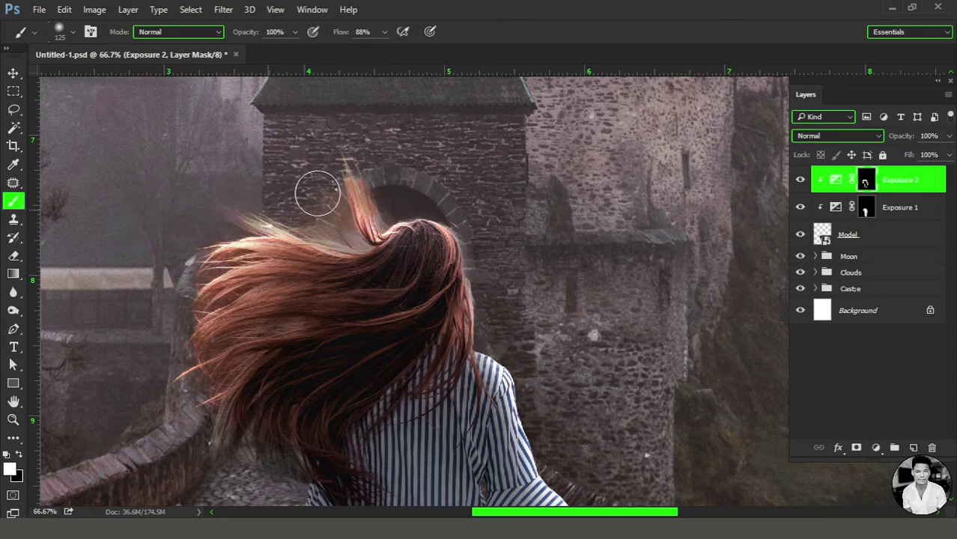
key("ctrl+0")
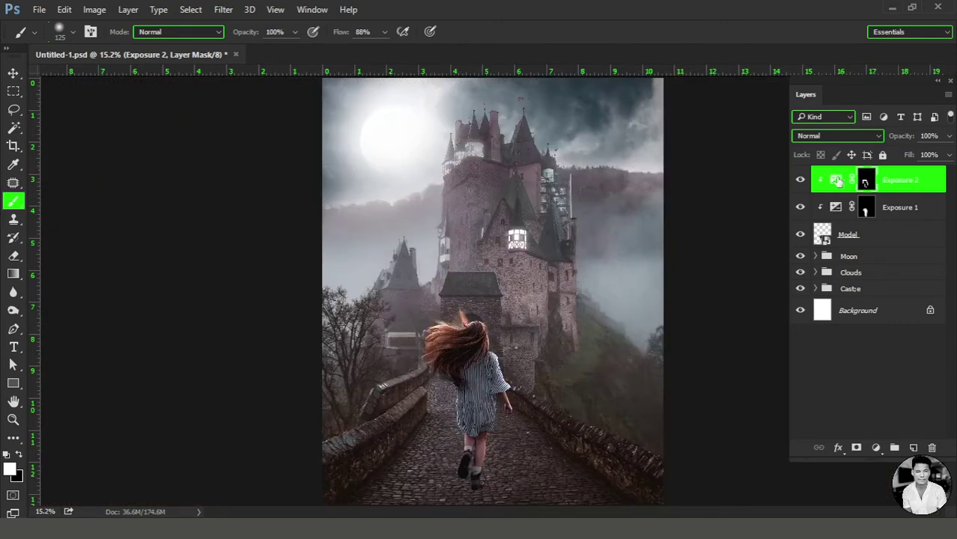
left_click(801, 179)
left_click(801, 180)
- Add a new empty Layer 5 above the Moon group and set brush flow to 5%
left_click(855, 237)
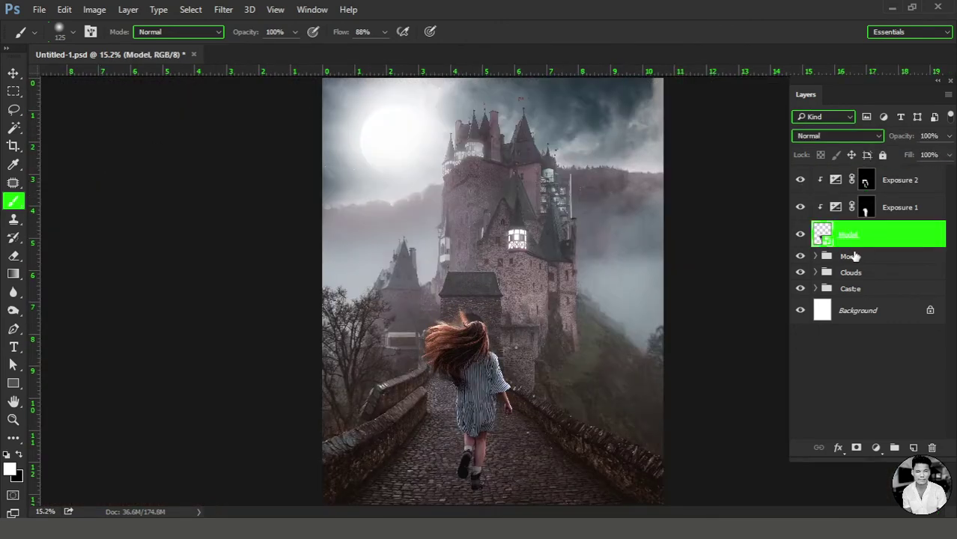
left_click(848, 256)
left_click(913, 447)
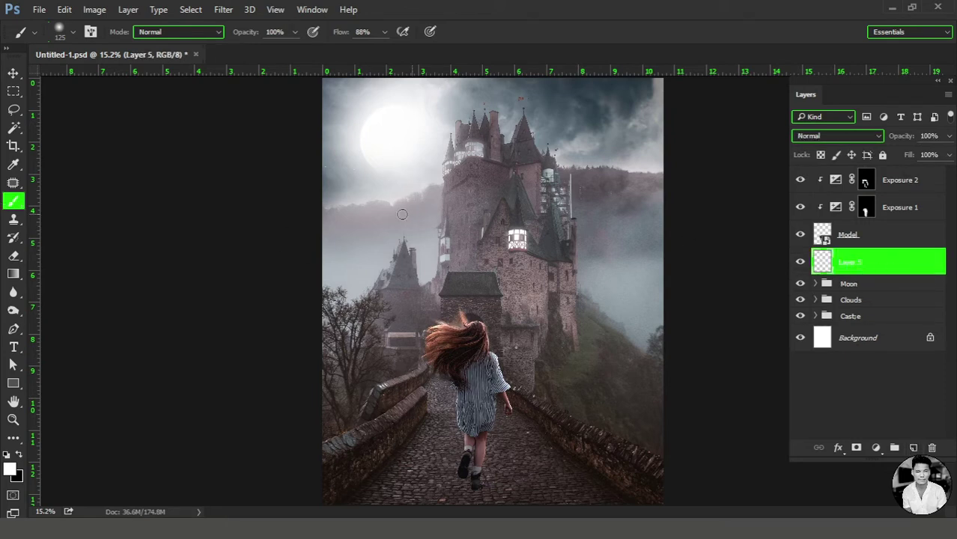
right_click(561, 196)
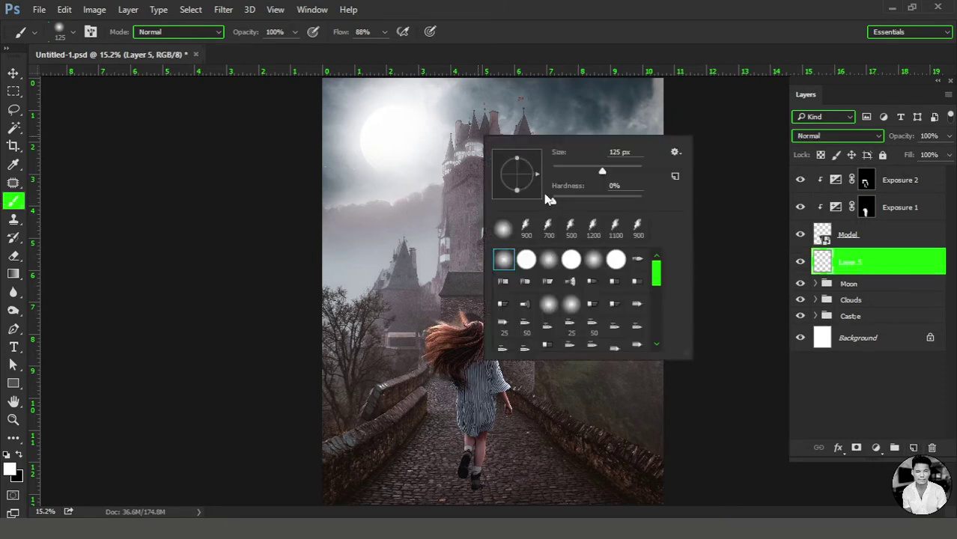
key("Escape")
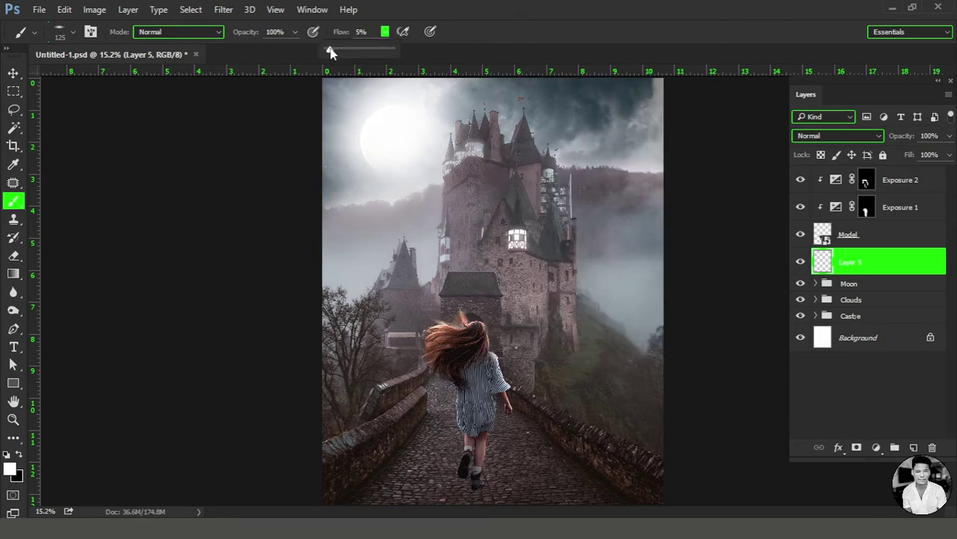
left_click(569, 353, "ctrl")
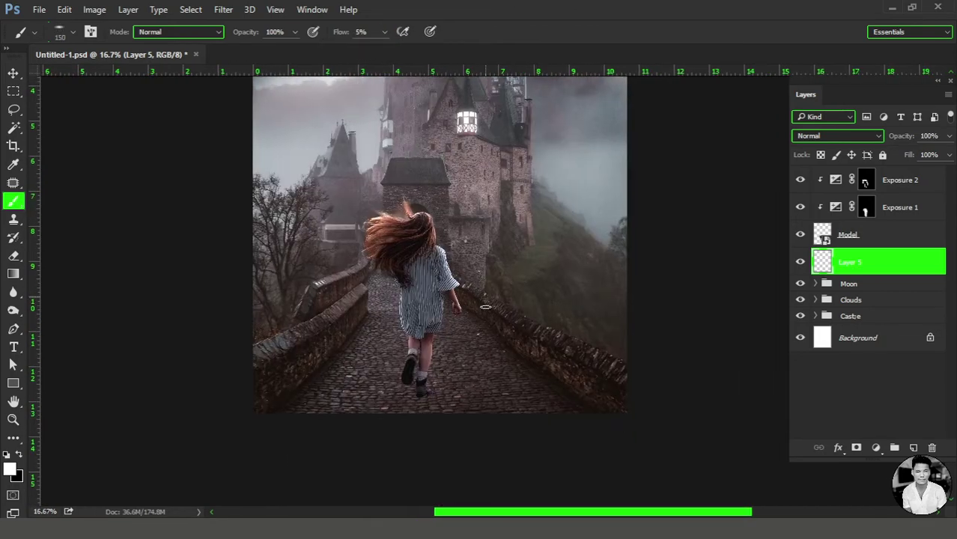
- Lower brush flow to 3% and size the soft brush between 500 and 1000 over the bridge
key("ctrl+plus")
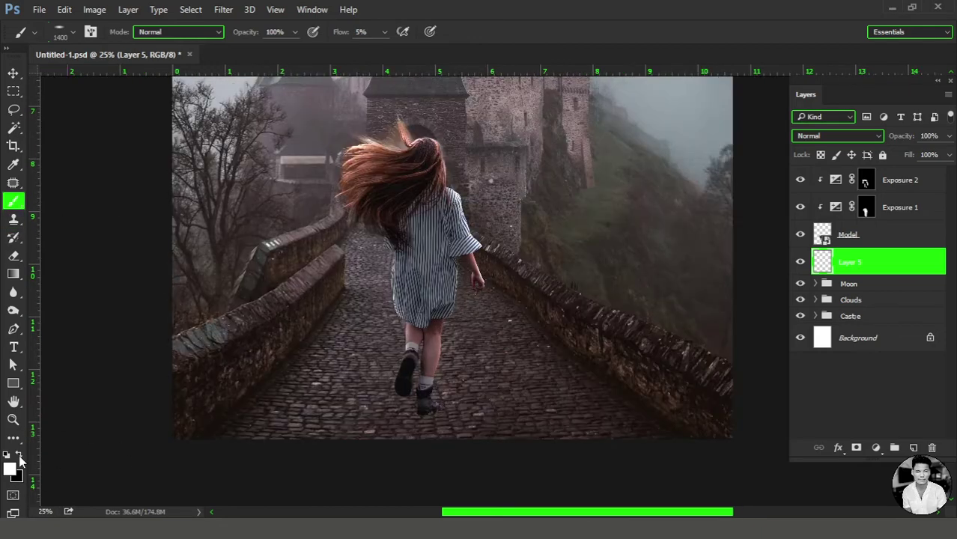
left_click_drag(455, 310, 513, 314)
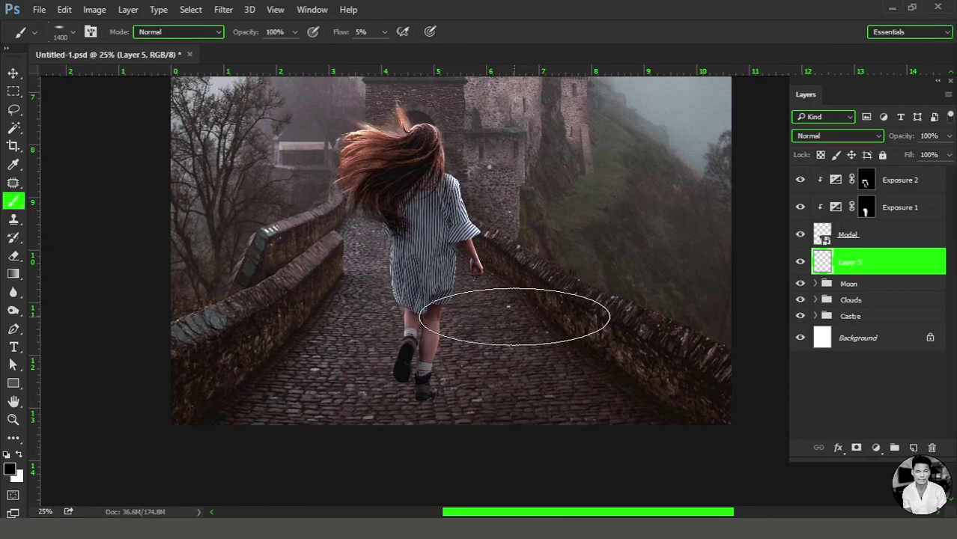
key("bracketleft")
key("bracketleft")
key("bracketleft")
key("bracketleft")
key("bracketleft")
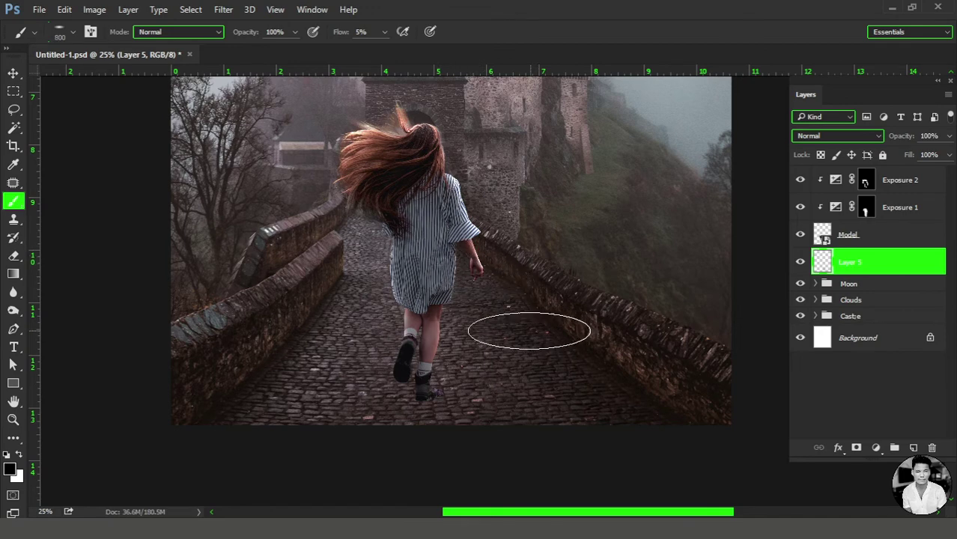
key("bracketright")
key("bracketright")
key("bracketleft")
key("bracketleft")
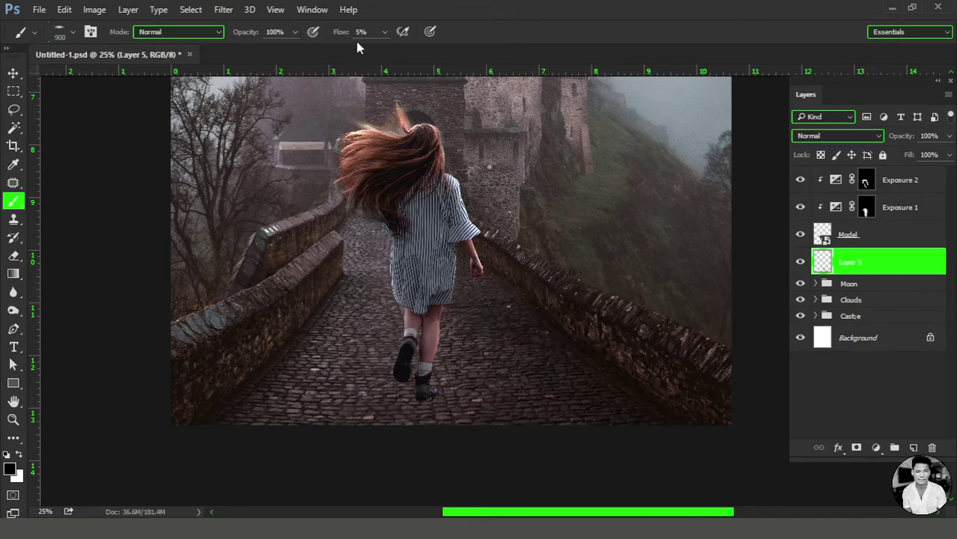
left_click(384, 32)
left_click_drag(383, 49, 380, 51)
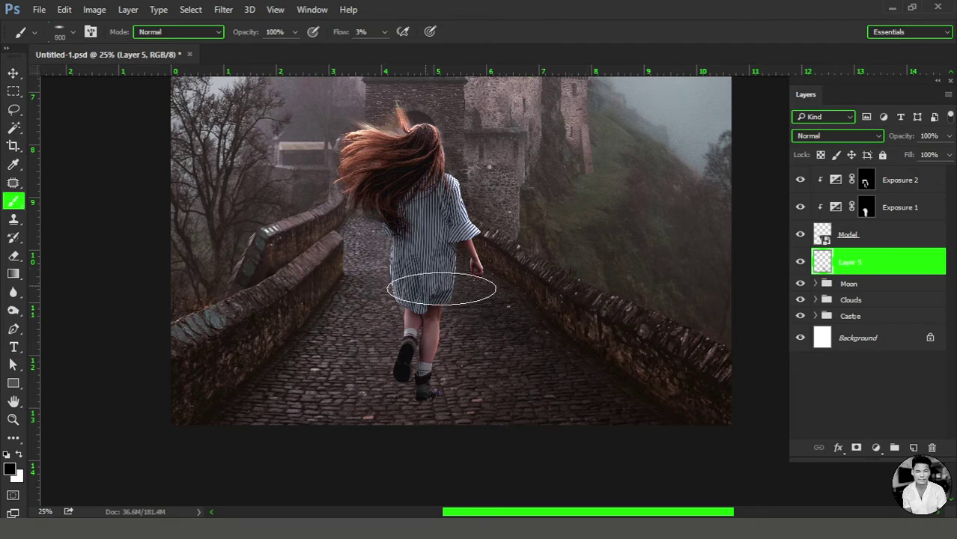
key("bracketleft")
key("bracketleft")
key("bracketleft")
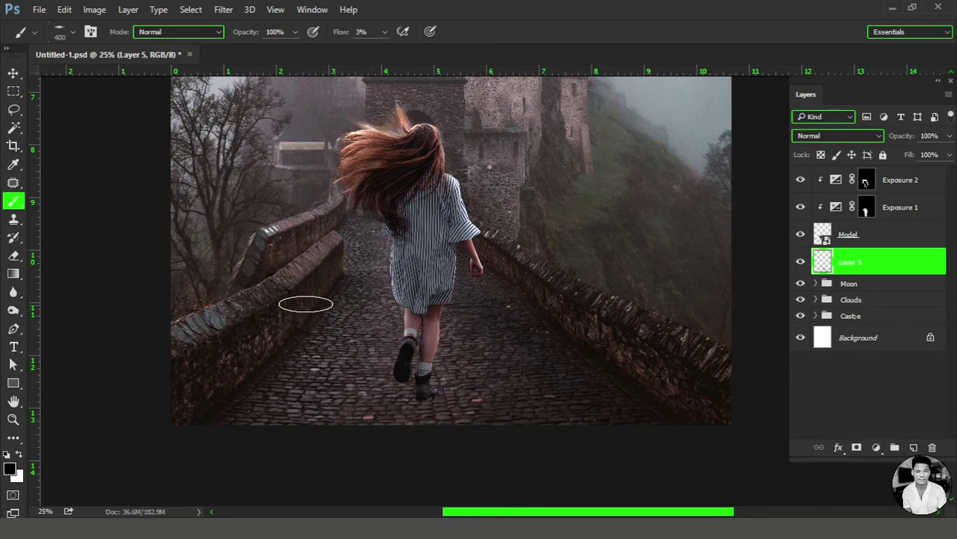
key("bracketright")
key("bracketright")
key("bracketright")
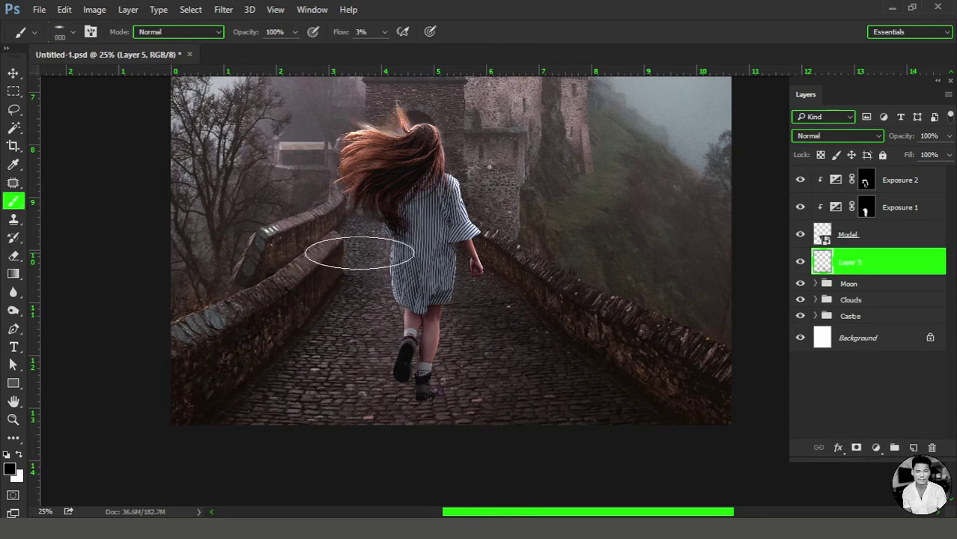
key("bracketright")
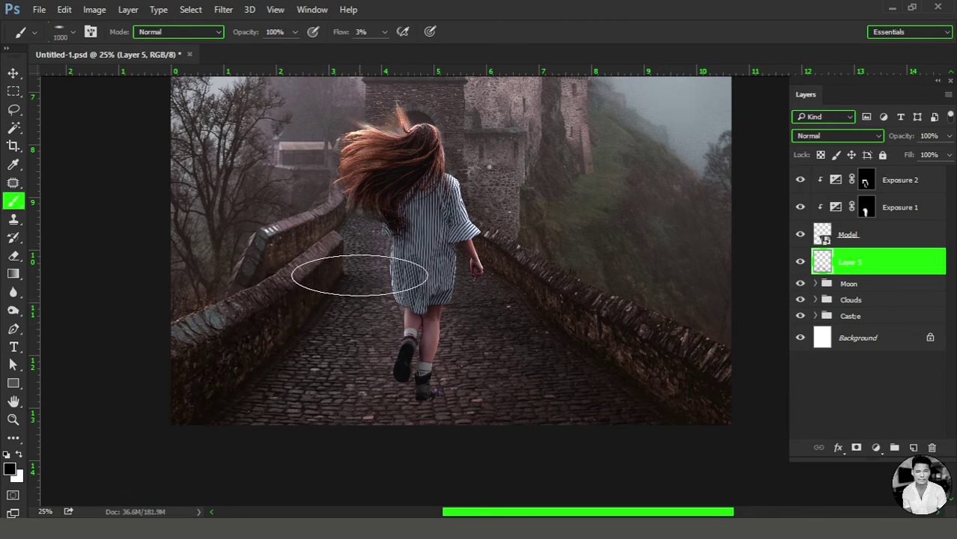
key("bracketleft")
key("bracketleft")
key("bracketleft")
key("bracketleft")
key("bracketleft")
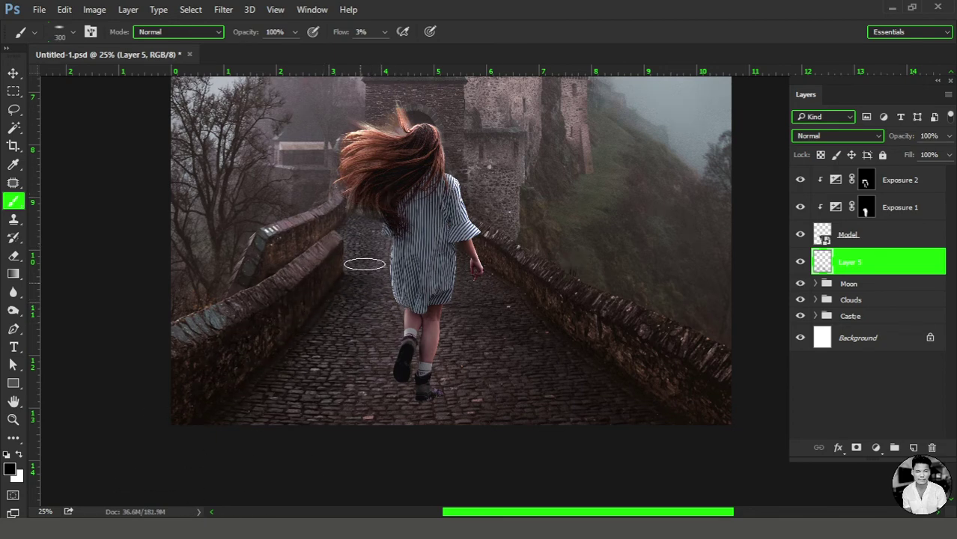
- Review the whole composite, then zoom back in on the girl with a 300 brush
key("ctrl+0")
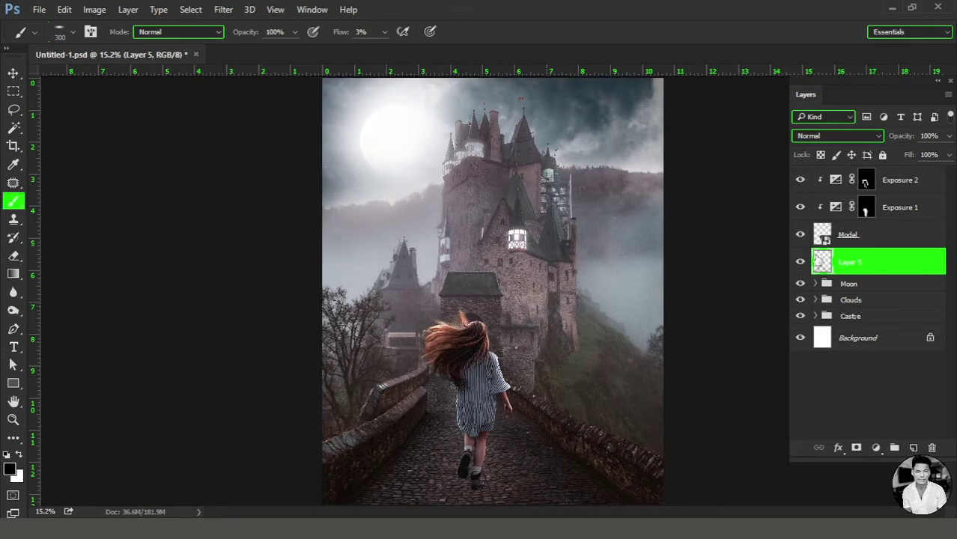
key("ctrl+minus")
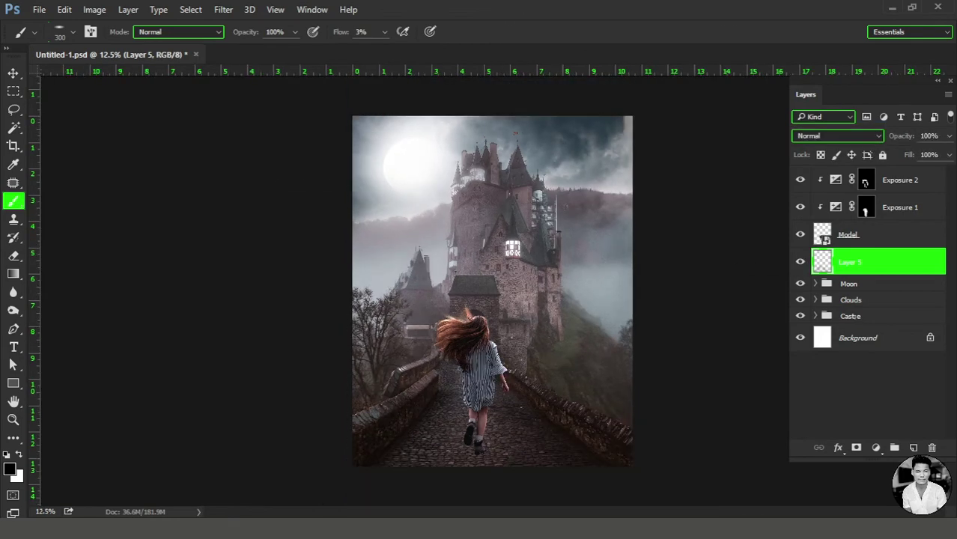
key("ctrl+plus")
key("ctrl+plus")
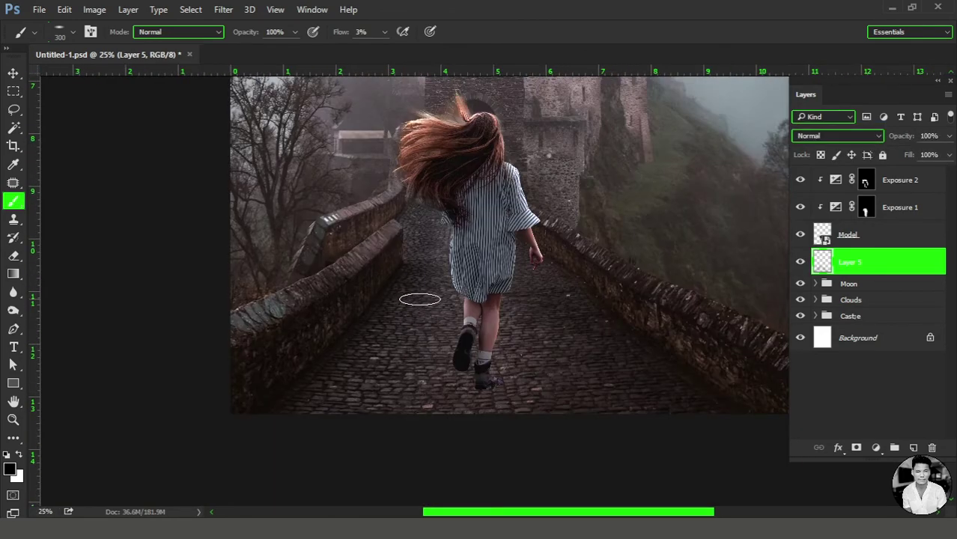
key("bracketright")
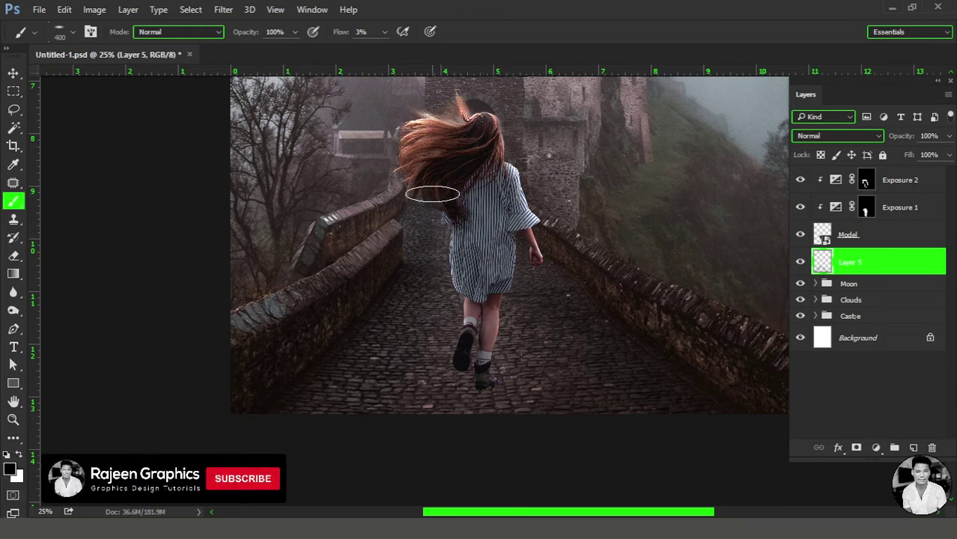
key("bracketright")
key("bracketright")
key("bracketright")
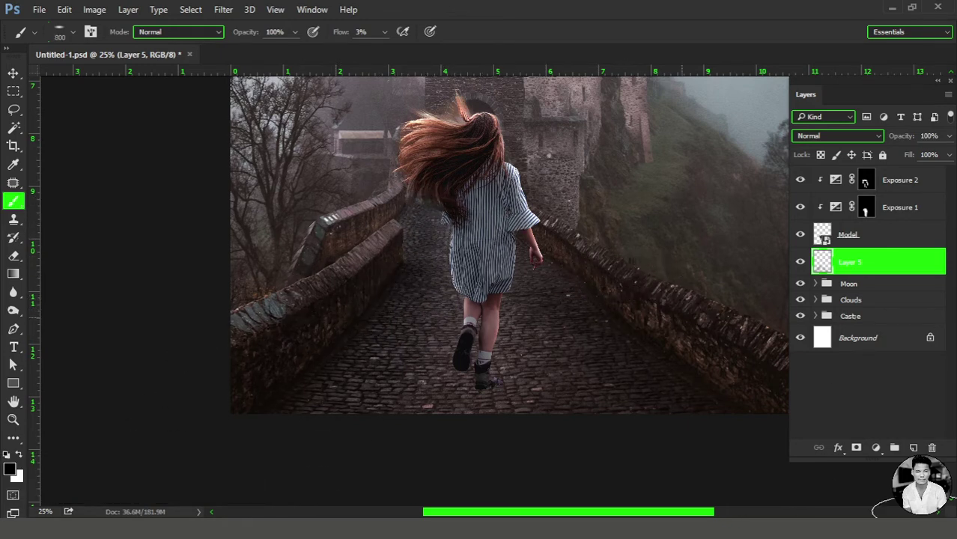
key("bracketleft")
key("bracketleft")
key("ctrl+minus")
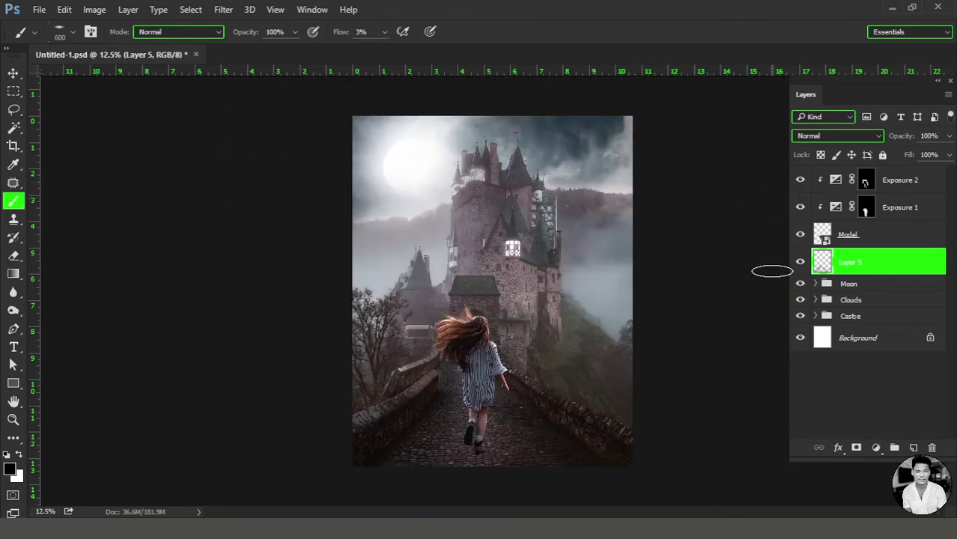
left_click(521, 410)
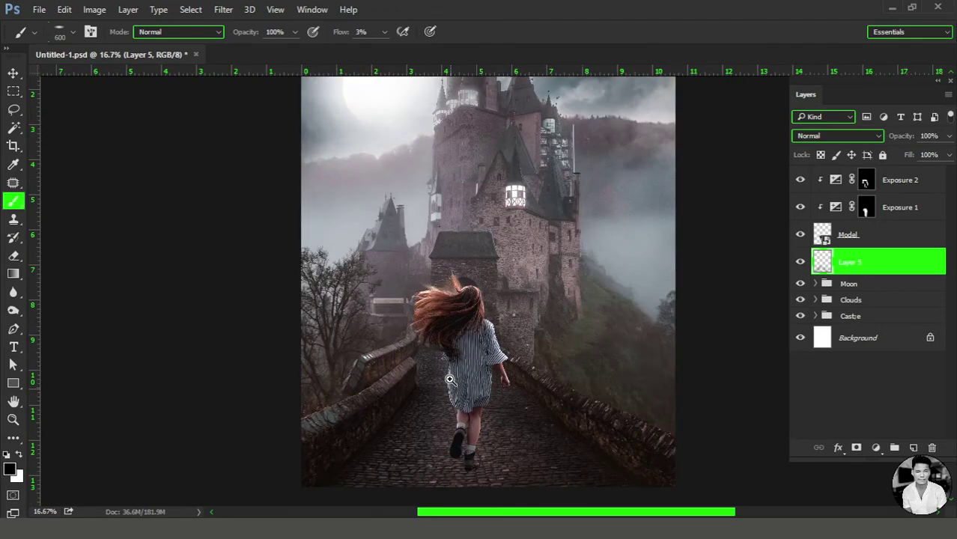
left_click(511, 270, "ctrl")
key("bracketleft")
key("bracketleft")
key("bracketleft")
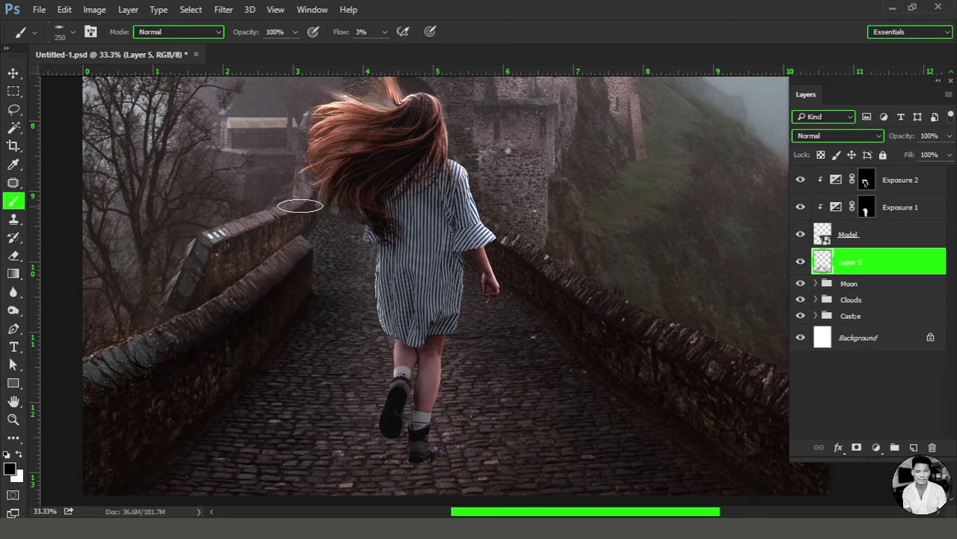
- Softly shade the dark corner of the left bridge wall
key("ctrl+plus")
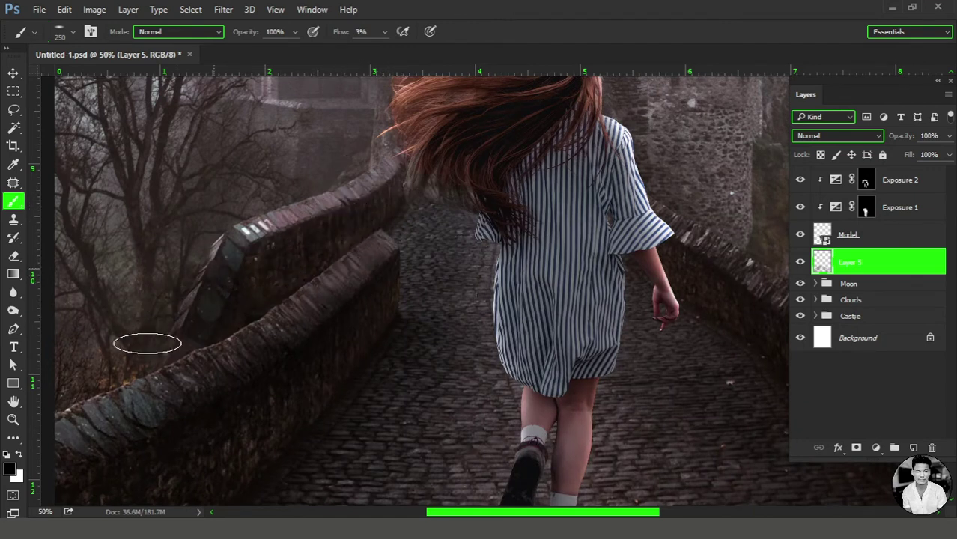
mouse_move(250, 256)
left_mouse_down()
mouse_move(214, 284)
mouse_move(275, 302)
left_mouse_up()
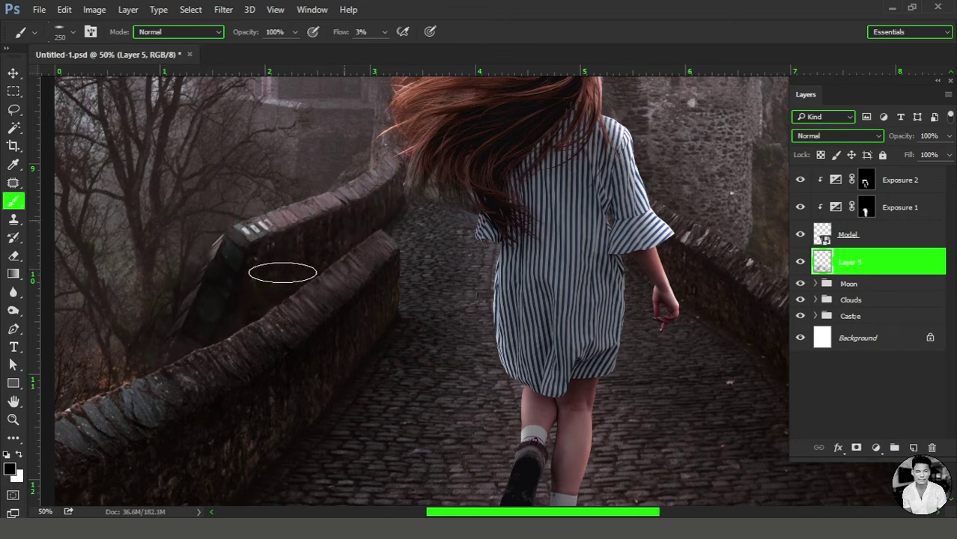
scroll(335, 319, "down", 1)
scroll(342, 235, "up", 1)
scroll(336, 188, "up", 1)
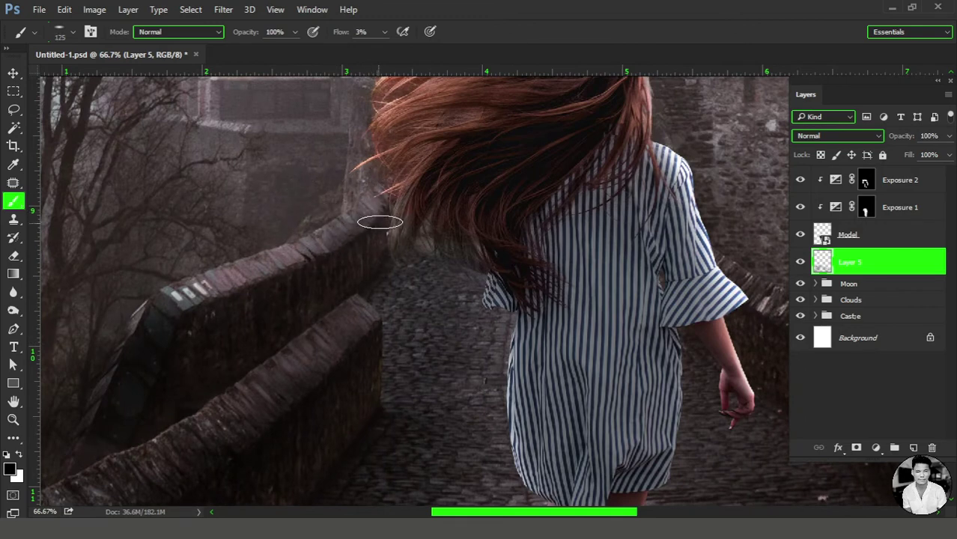
key("bracketright")
key("bracketright")
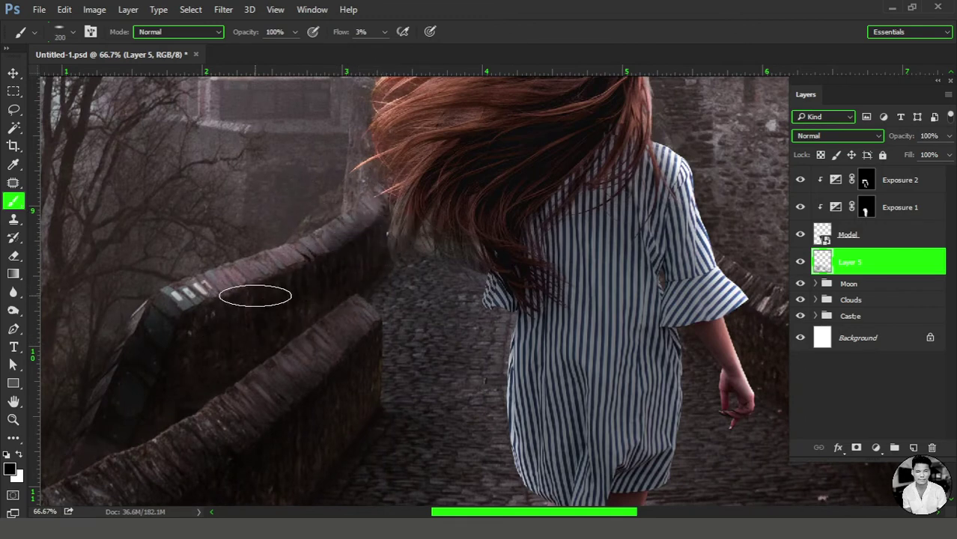
- Toggle Layer 5's visibility on the fitted view to compare the wall shading
key("ctrl+0")
left_click(801, 262)
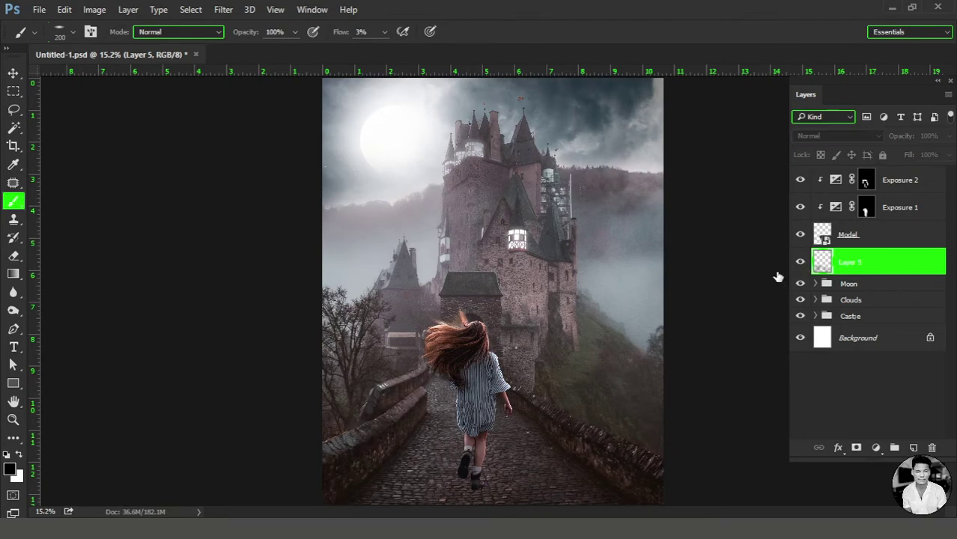
key("ctrl+minus")
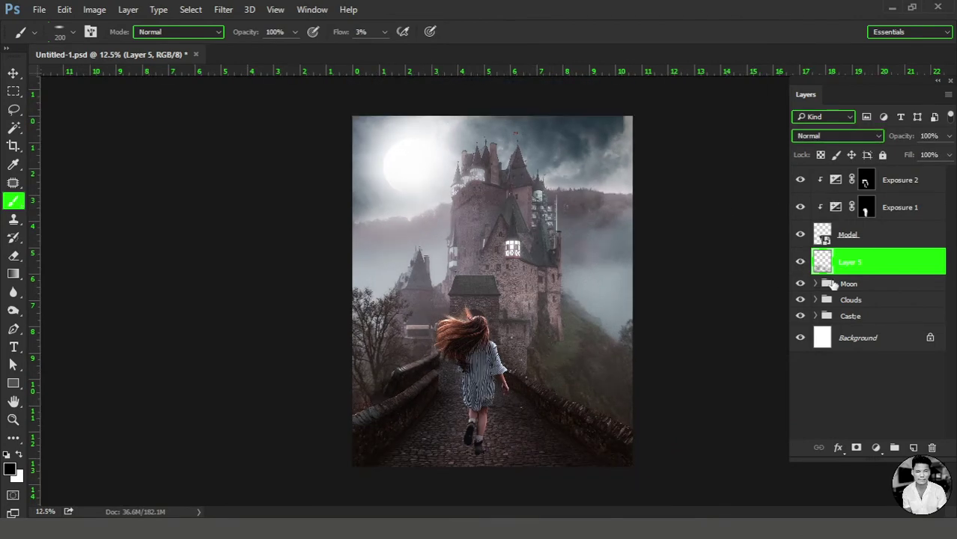
- Add a new Layer 6 for the shadow and zoom in on the girl's feet
left_click(913, 447)
left_click(515, 430)
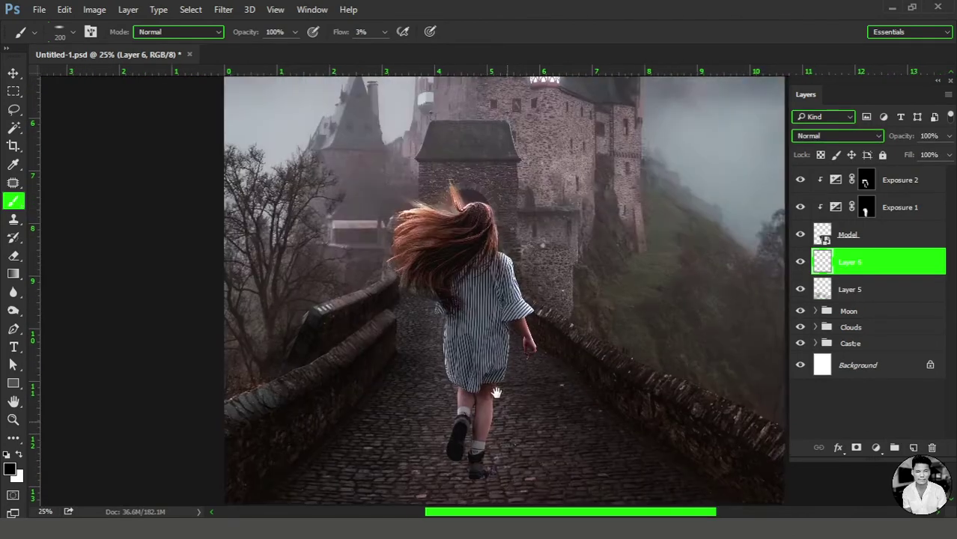
left_click(452, 293)
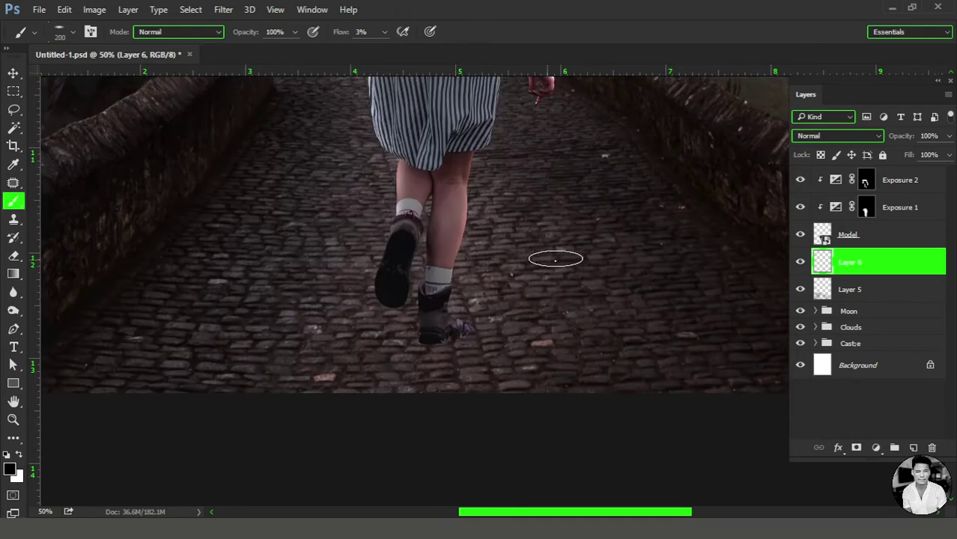
right_click(555, 259)
key("Escape")
left_click(457, 327, "ctrl")
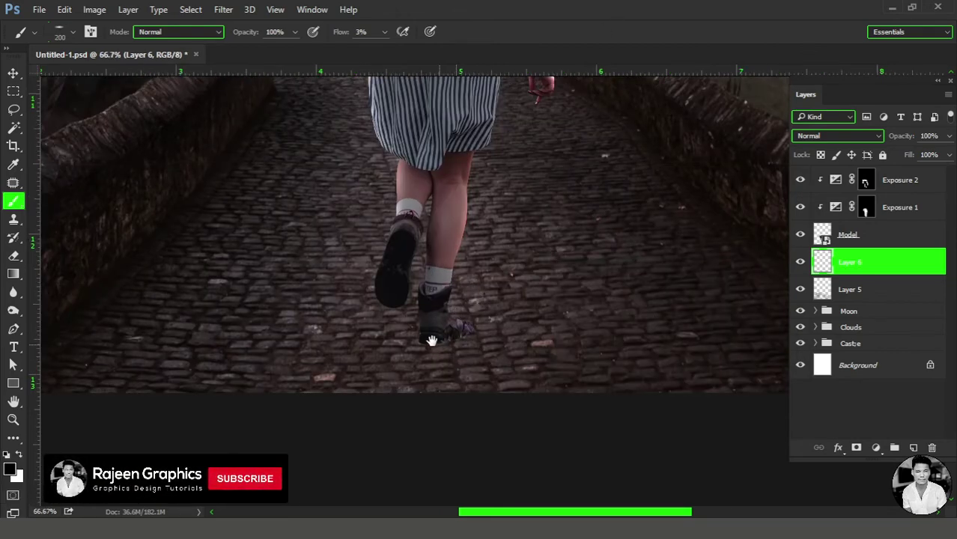
left_click_drag(432, 341, 424, 336)
- Set brush flow to 8% and brush size to about 600
key("bracketright")
key("bracketright")
key("bracketright")
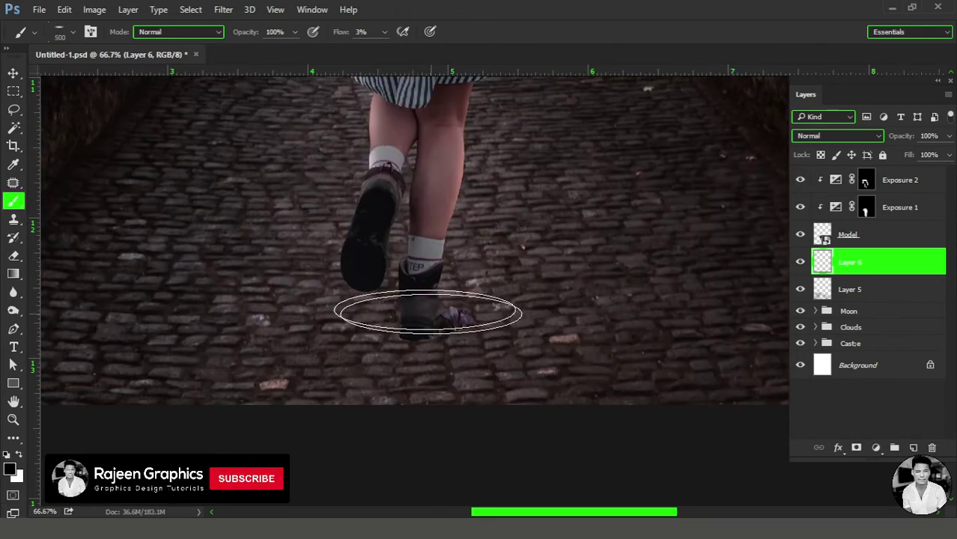
key("bracketright")
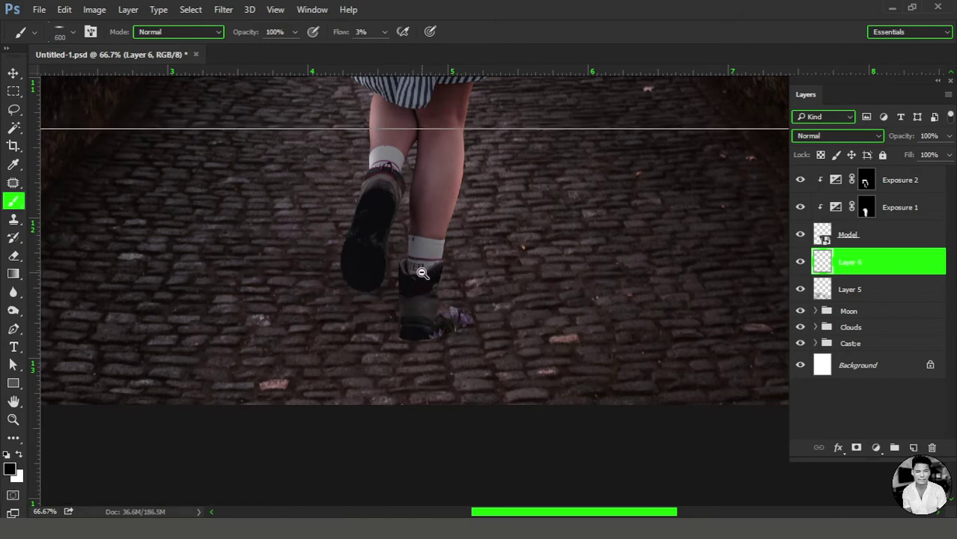
scroll(449, 281, "down", 1)
scroll(426, 297, "down", 1)
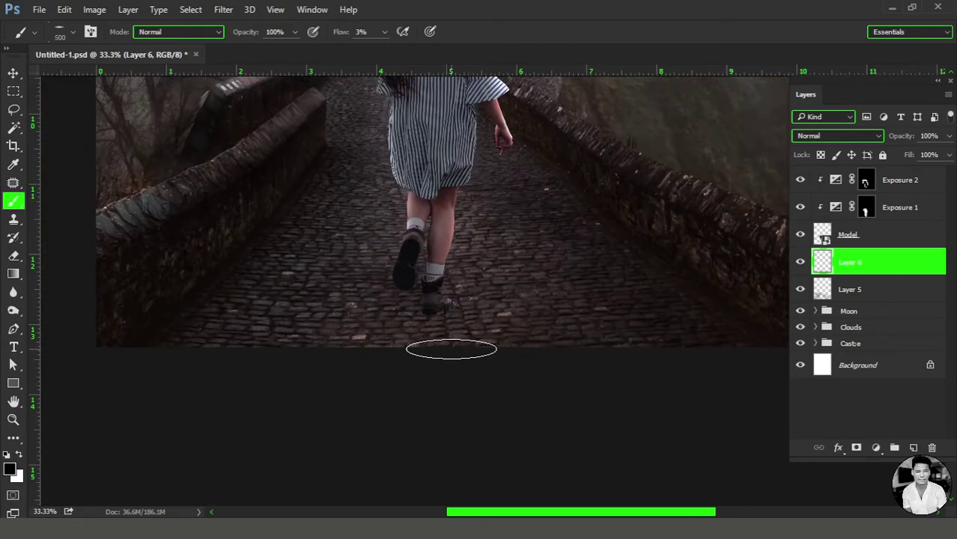
key("bracketleft")
key("bracketleft")
key("bracketleft")
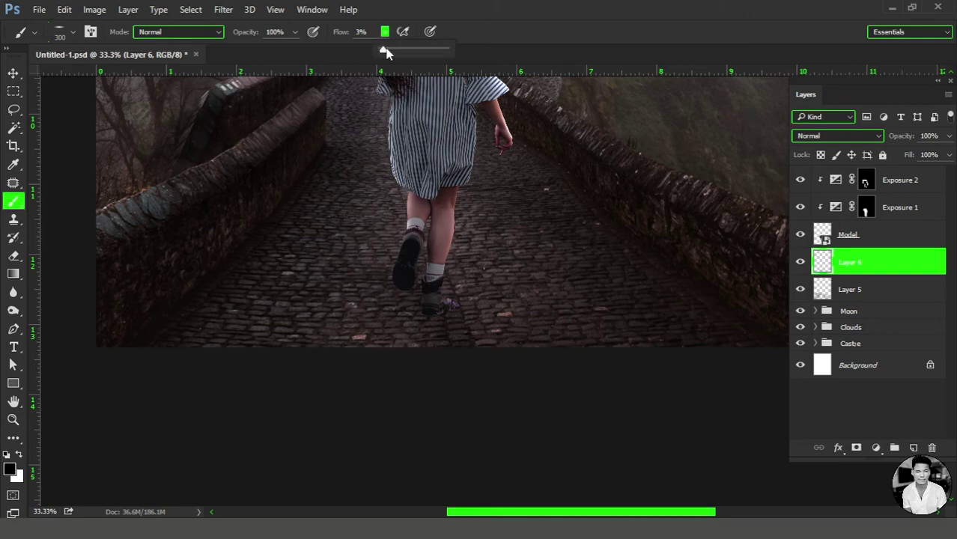
left_click_drag(382, 33, 388, 53)
key("bracketright")
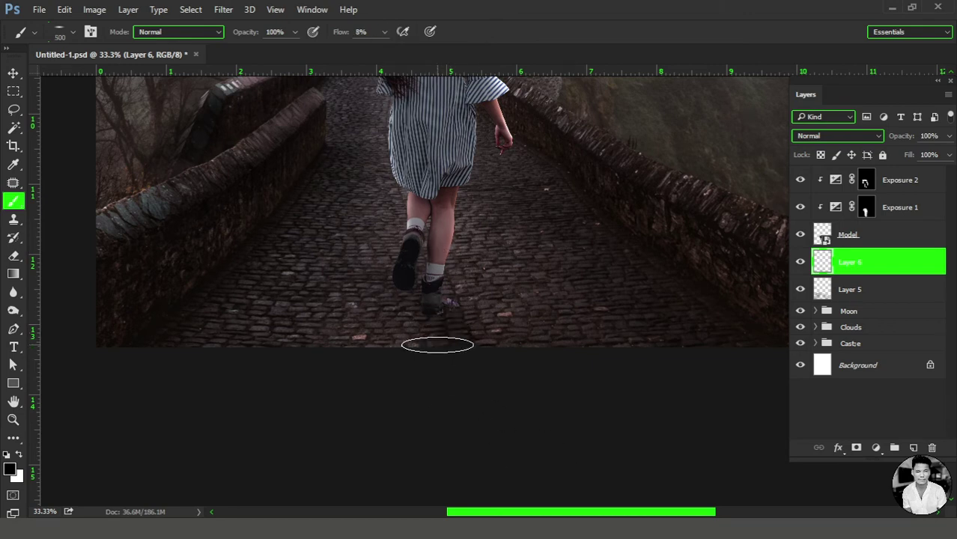
key("bracketleft")
key("bracketleft")
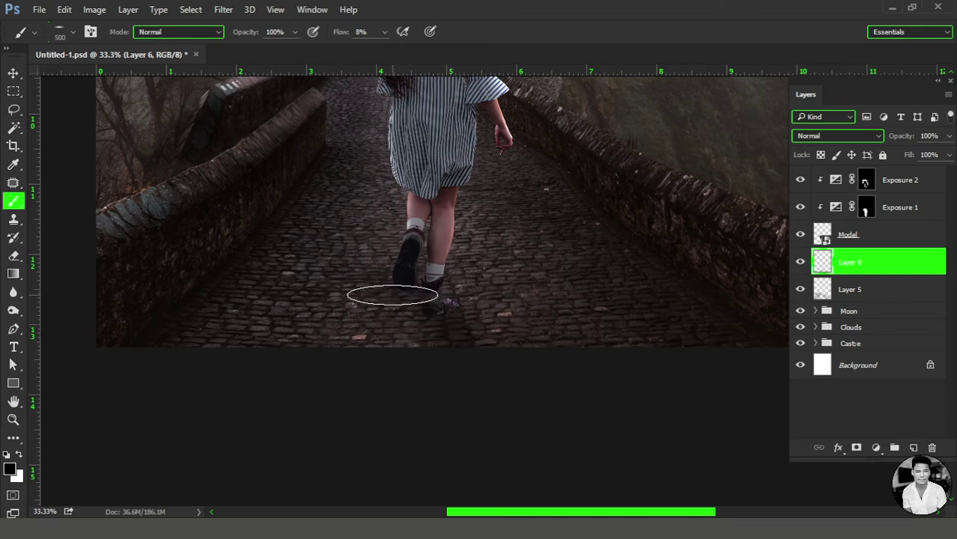
key("bracketleft")
key("bracketright")
key("bracketright")
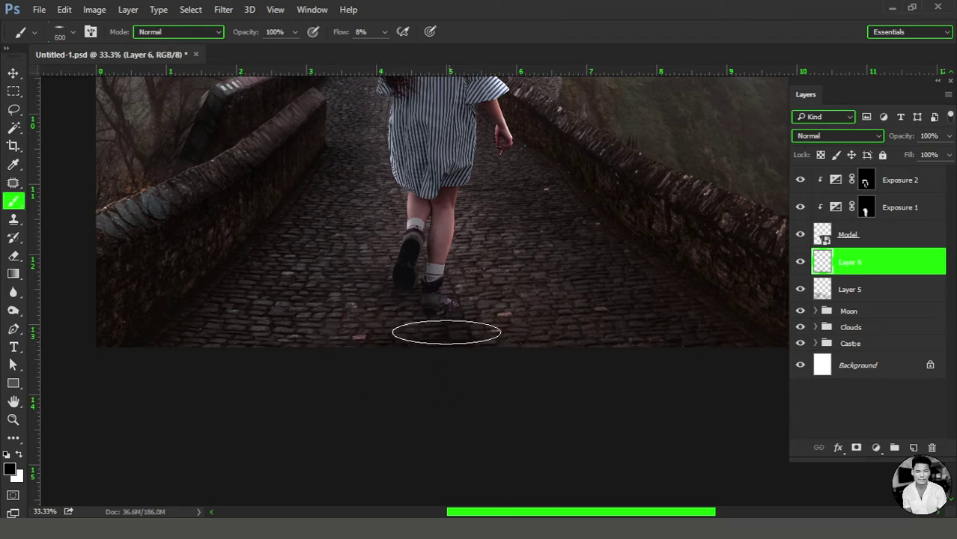
key("bracketleft")
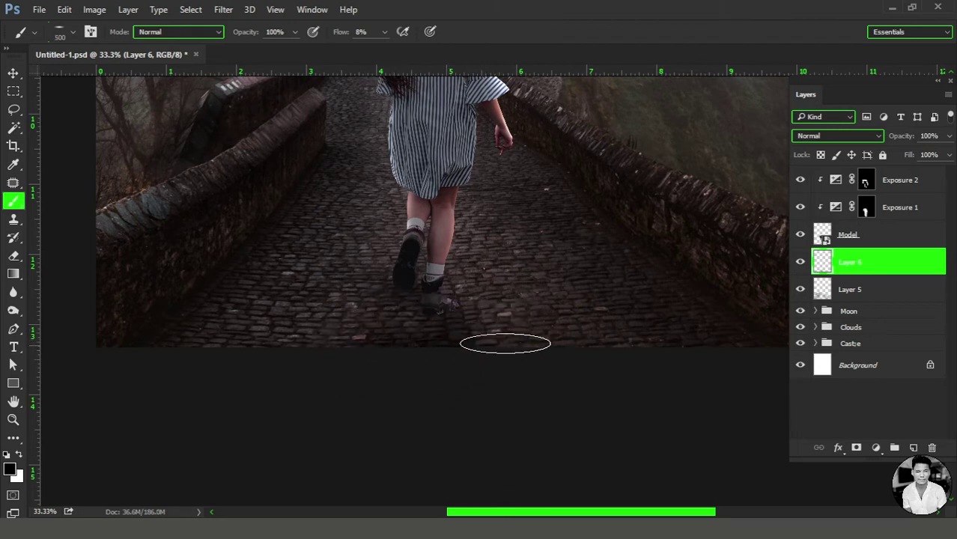
key("bracketright")
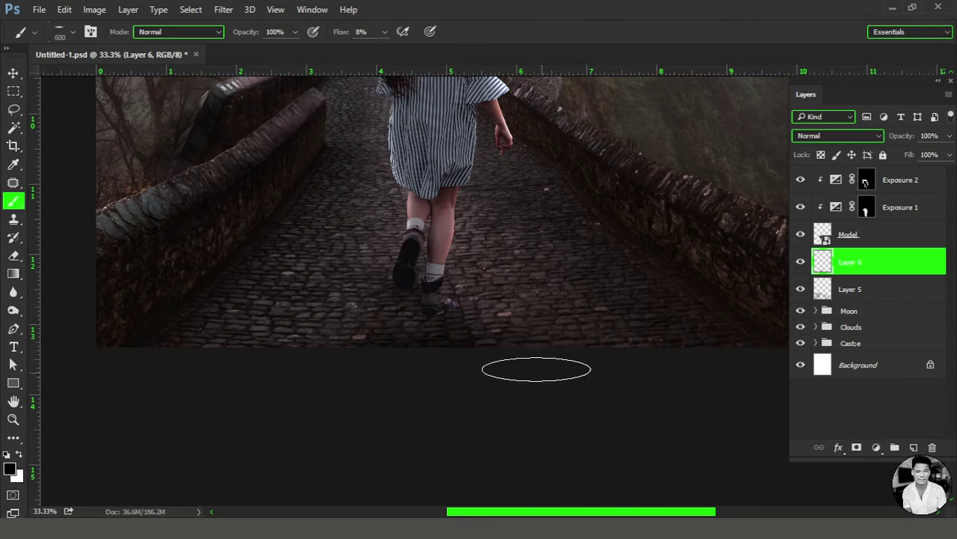
- Paint a soft black shadow under the girl's feet, resizing the brush between 300 and 600
left_click_drag(504, 336, 495, 320)
key("bracketleft")
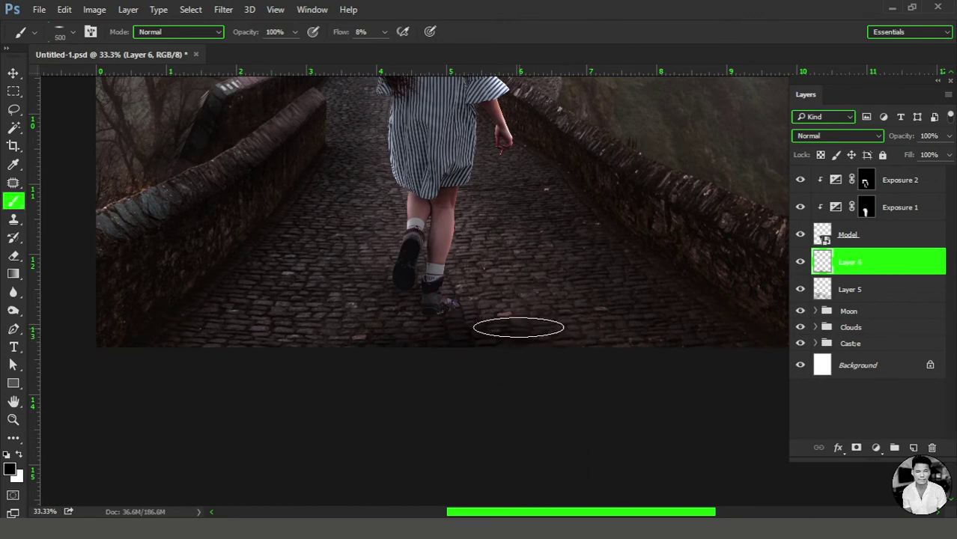
key("bracketleft")
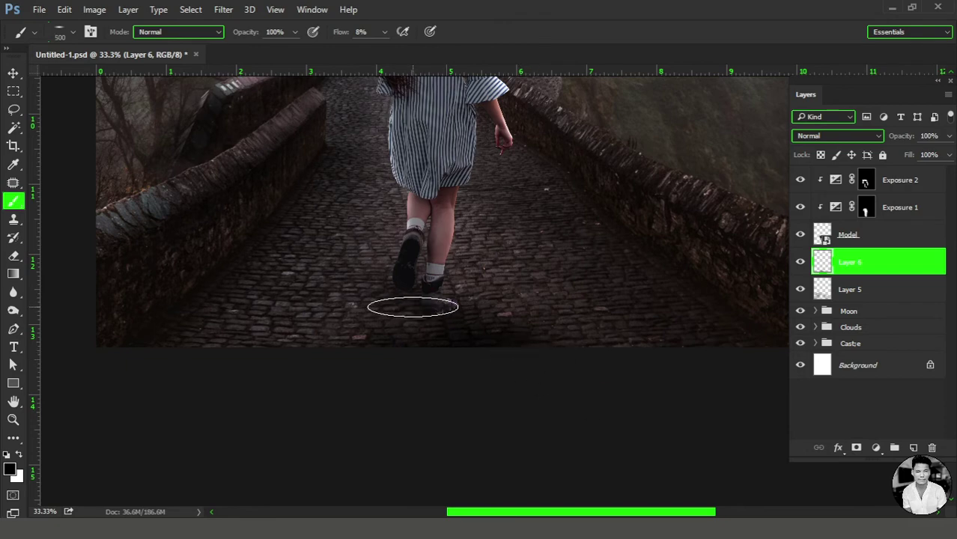
key("bracketleft")
scroll(407, 294, "down", 2)
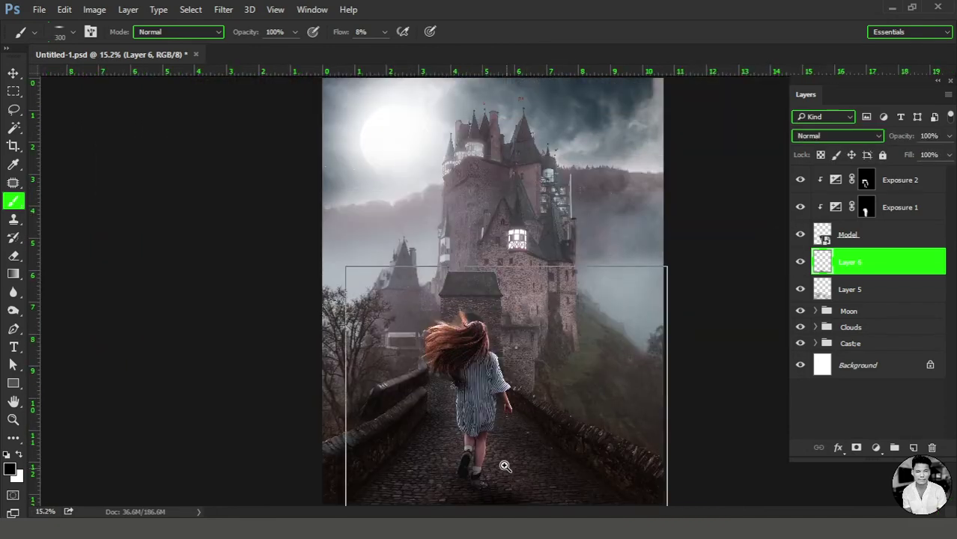
scroll(495, 449, "up", 1)
scroll(470, 425, "up", 1)
scroll(455, 316, "up", 2)
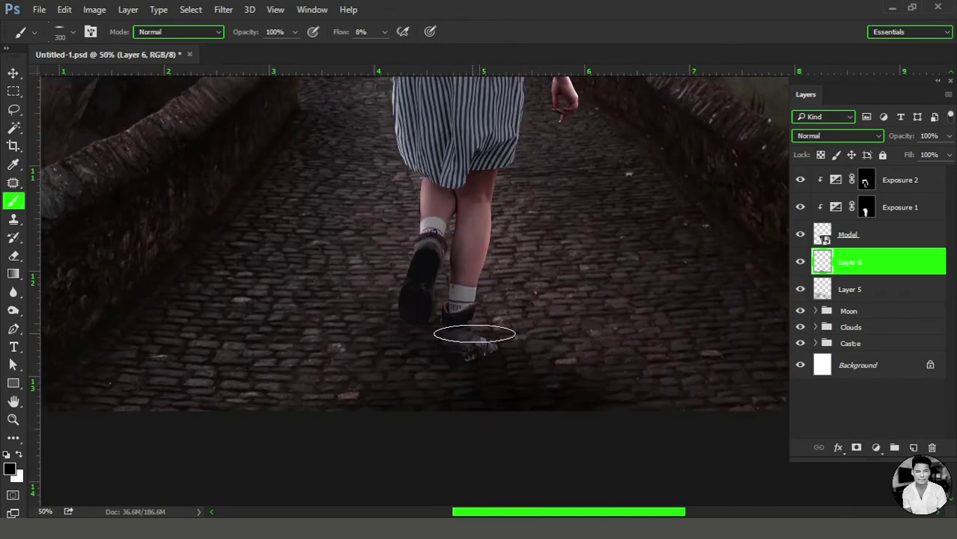
key("bracketright")
key("bracketright")
key("bracketright")
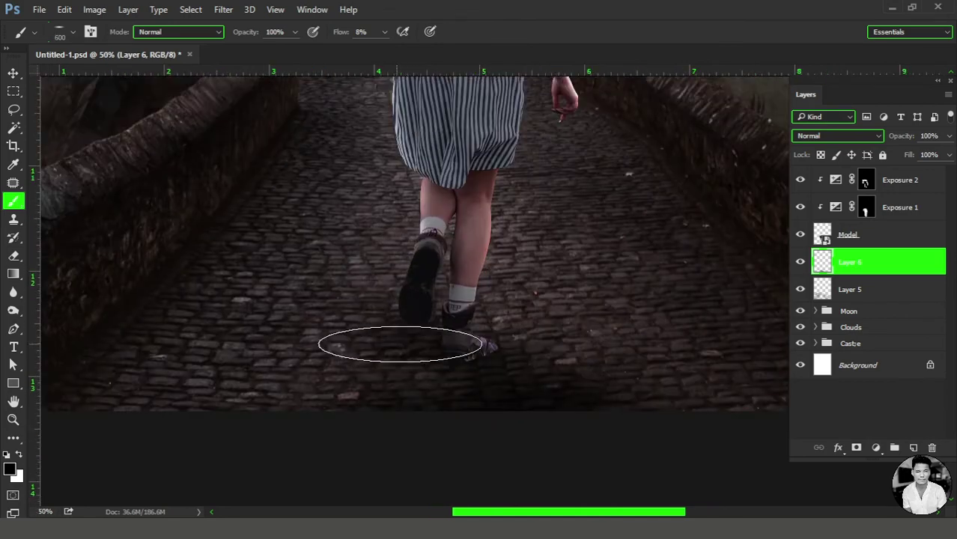
key("bracketleft")
key("bracketleft")
key("bracketleft")
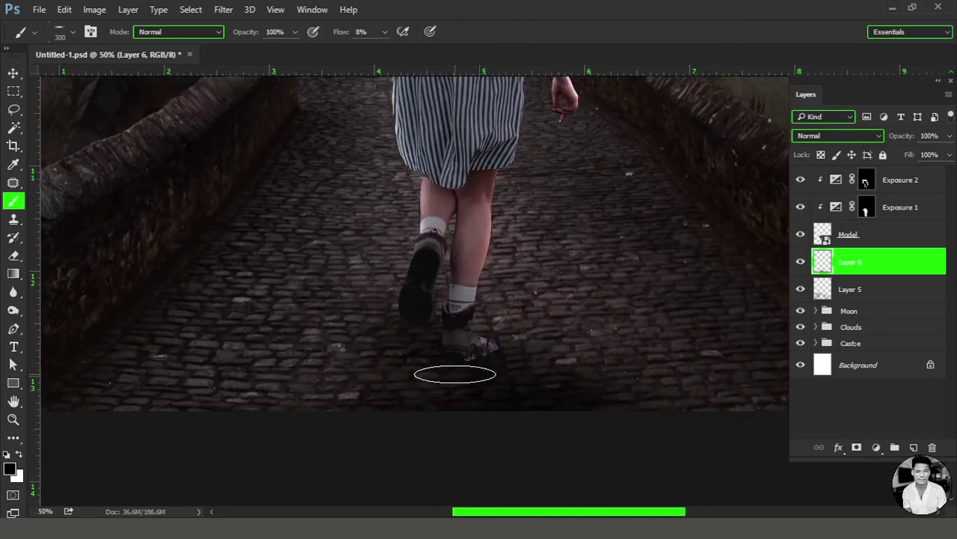
key("bracketright")
key("bracketright")
key("bracketright")
key("bracketright")
key("bracketleft")
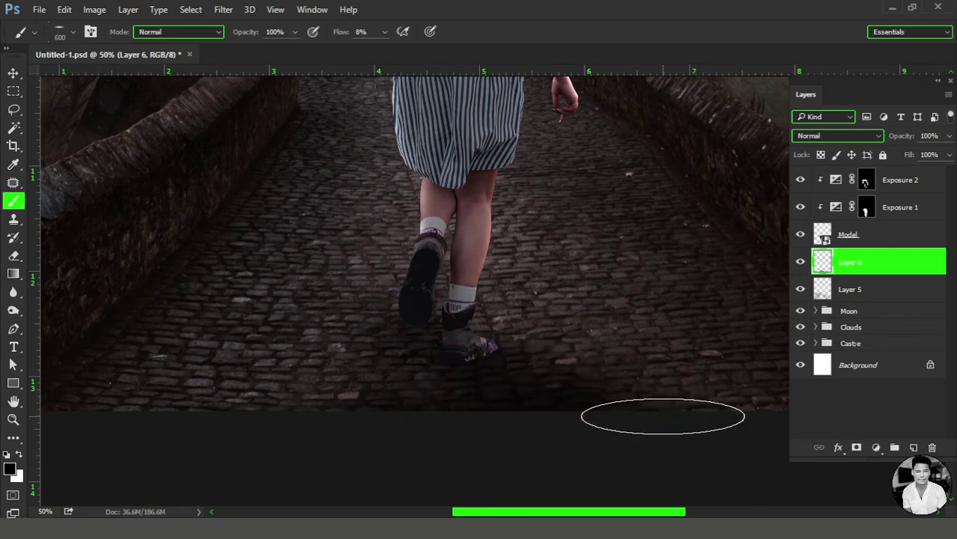
- View the whole composite to judge the shadow, then zoom back in on the feet
key("ctrl+0")
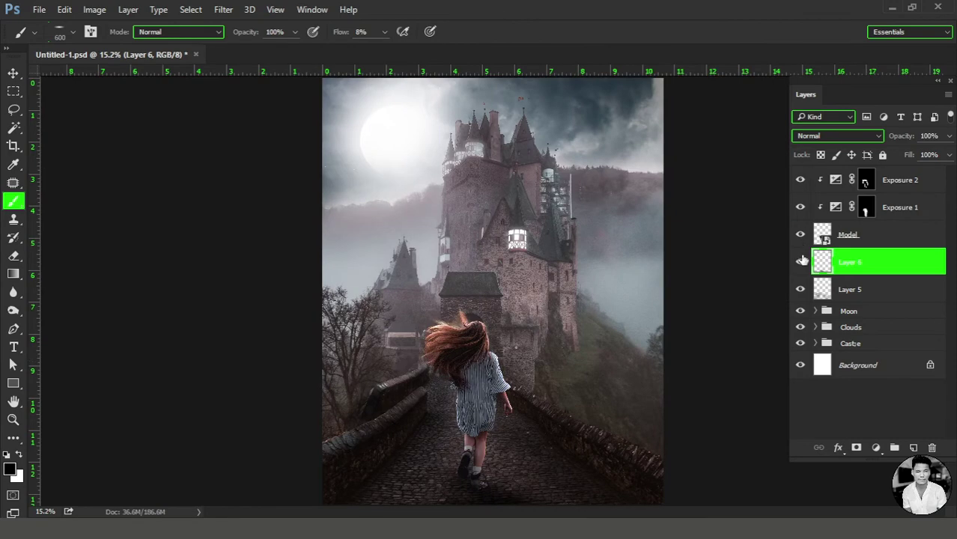
left_click(480, 455, "ctrl")
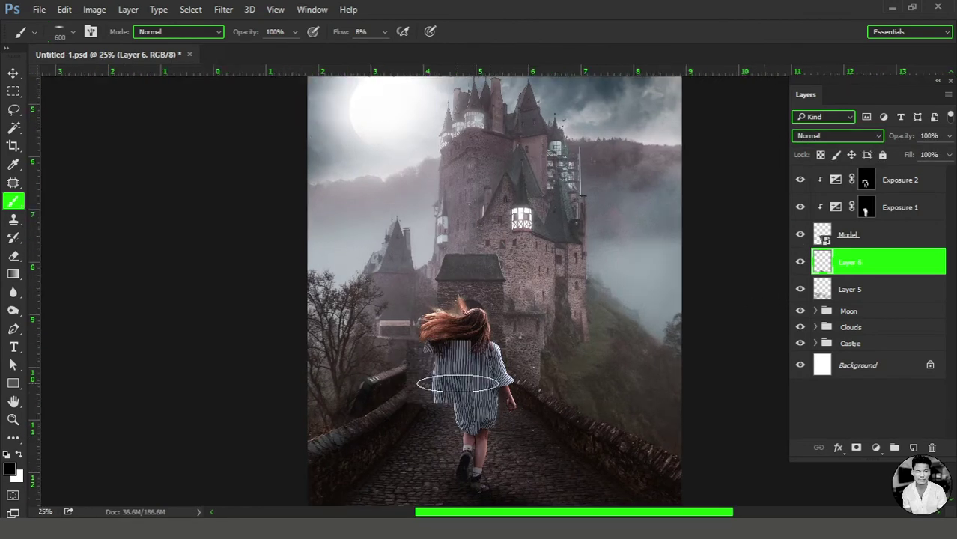
left_click(418, 334, "ctrl")
left_click(419, 334, "ctrl")
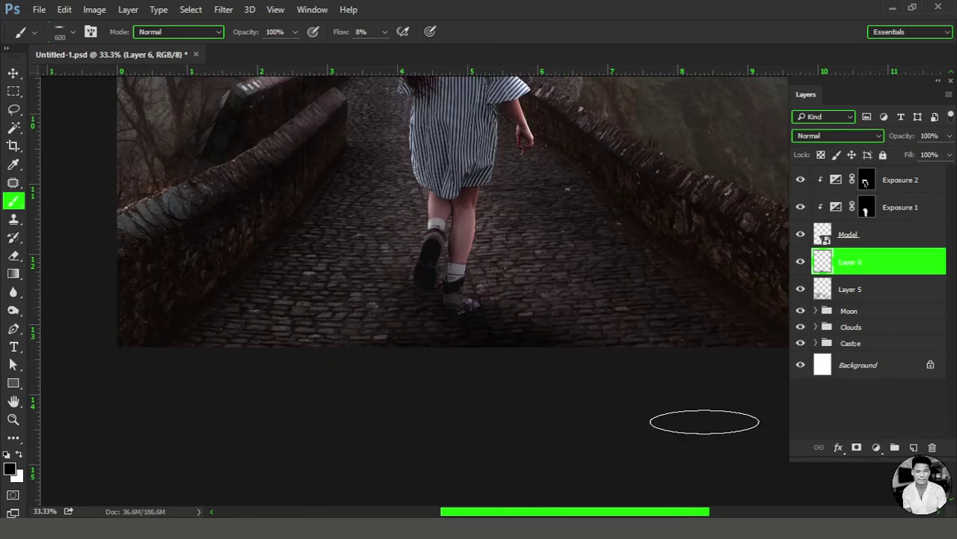
- Add Layer 7 for contact shadows and set a roughly 150 brush at 15% flow
left_click(913, 448)
key("ctrl+plus")
left_click(384, 31)
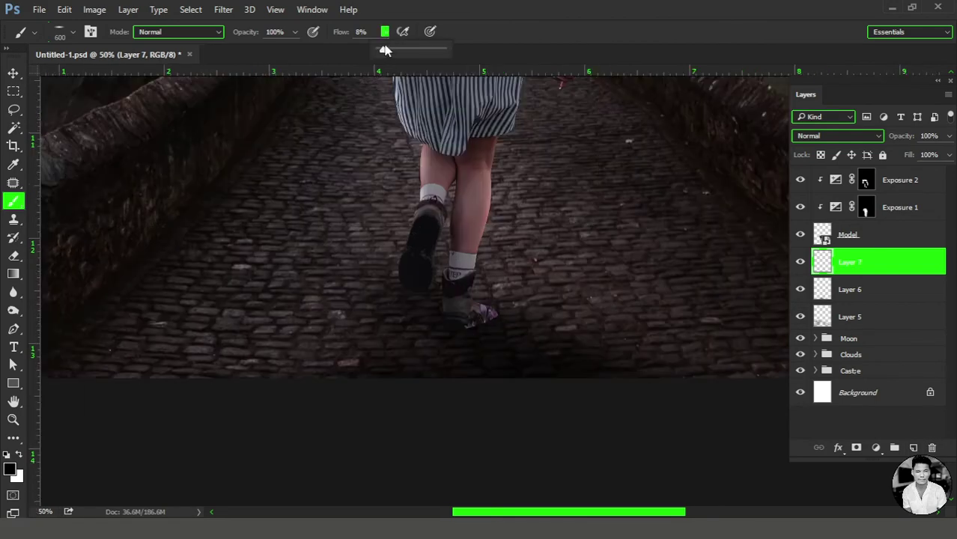
left_click_drag(383, 49, 412, 53)
key("ctrl+plus")
key("ctrl+plus")
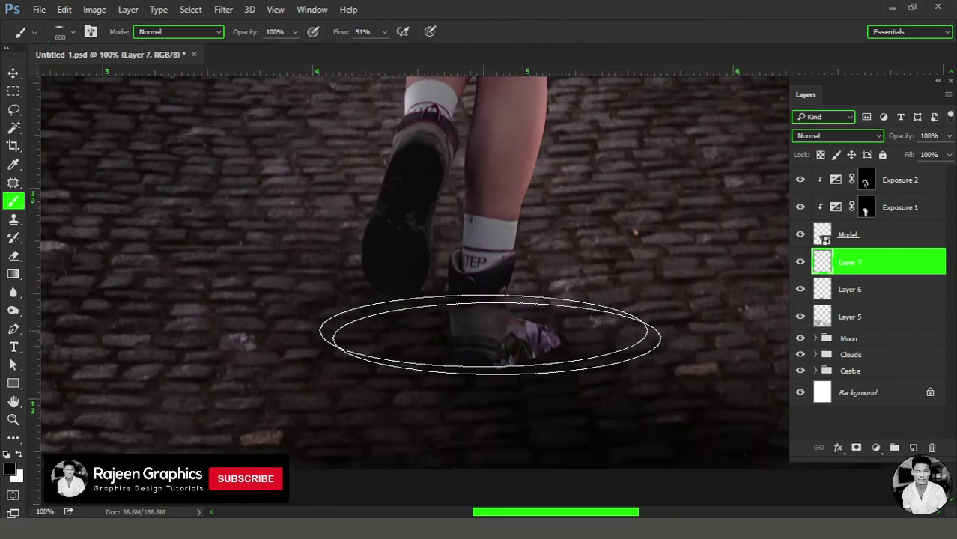
key("bracketleft")
key("bracketleft")
key("bracketleft")
key("bracketleft")
key("bracketleft")
key("bracketleft")
key("bracketleft")
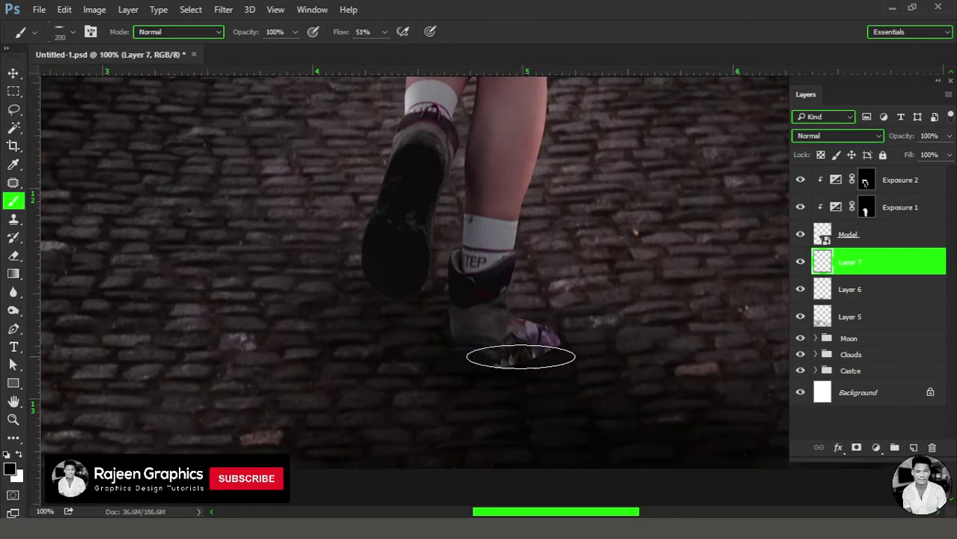
left_click(384, 31)
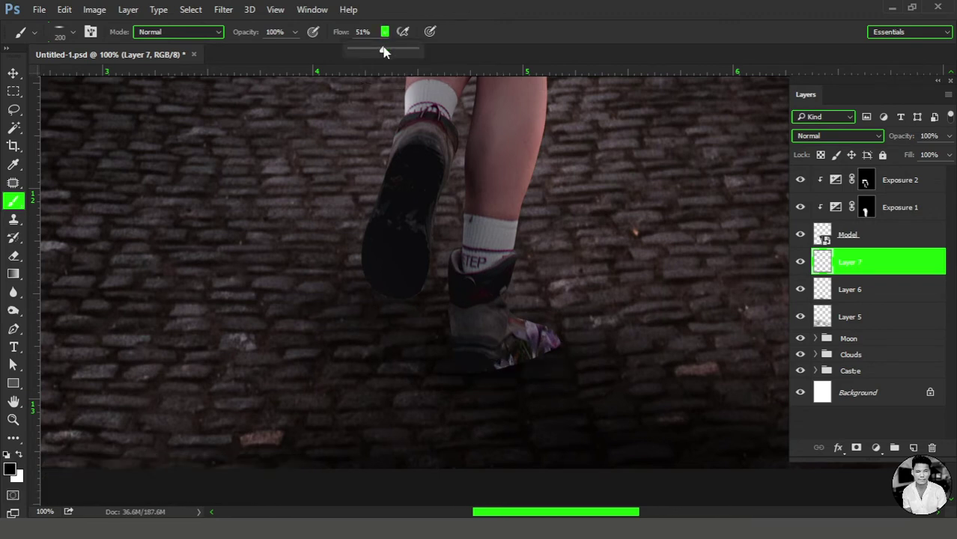
left_click_drag(384, 53, 369, 53)
key("bracketleft")
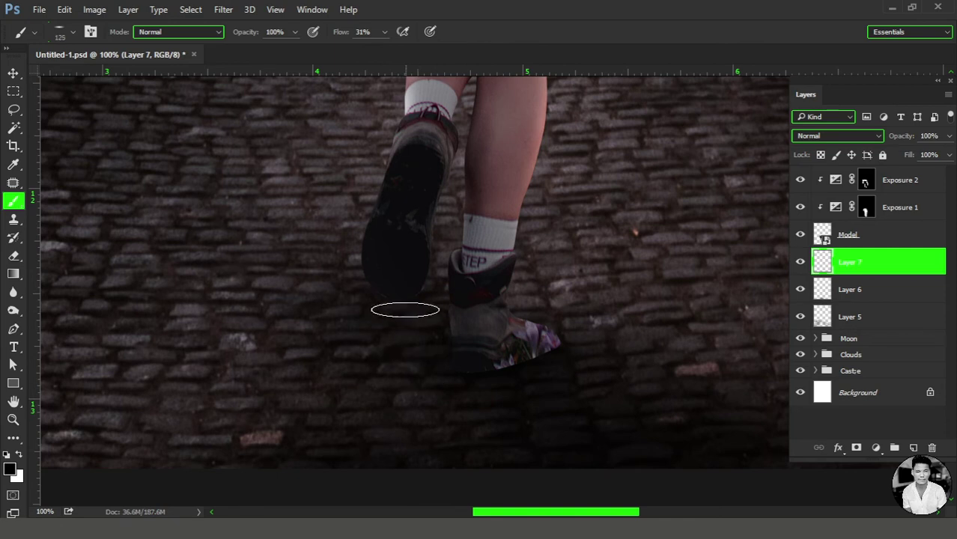
key("bracketright")
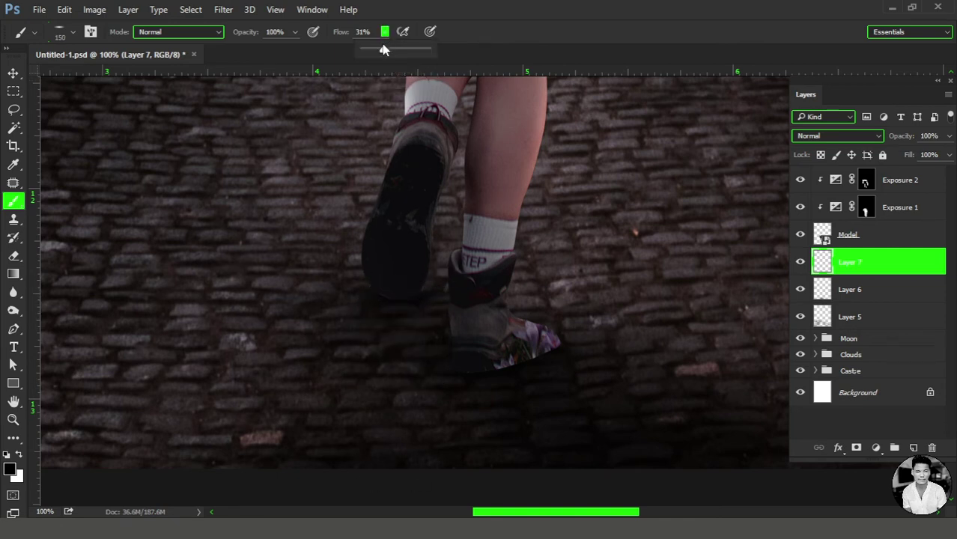
left_click_drag(383, 49, 370, 49)
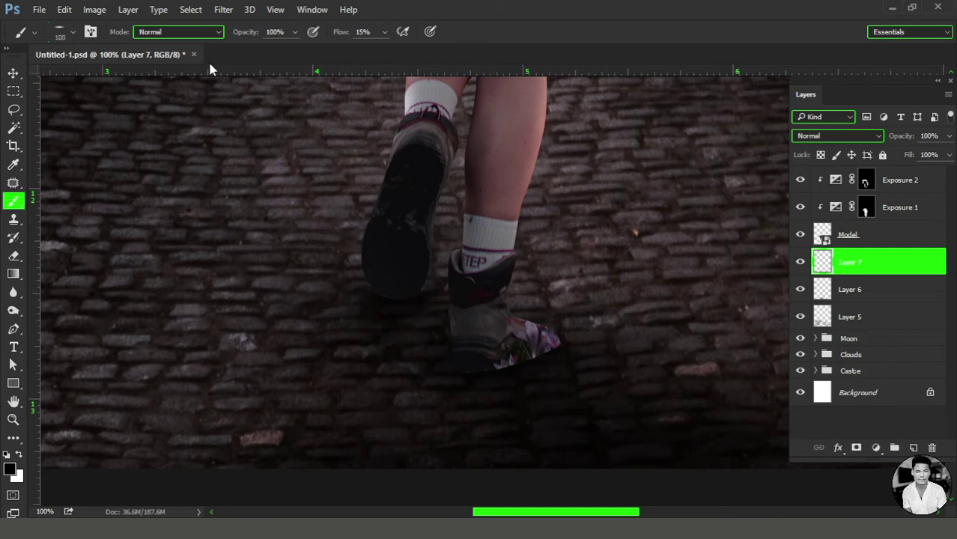
- Zoom out to fit the whole image and select a layer higher in the stack
key("ctrl+minus")
key("ctrl+minus")
key("ctrl+minus")
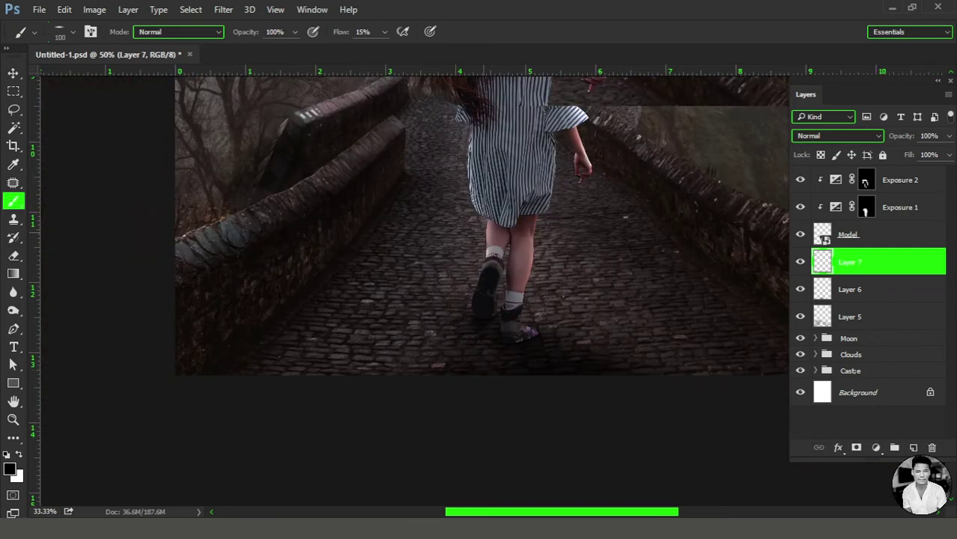
key("alt+bracketleft")
key("alt+bracketleft")
key("ctrl+0")
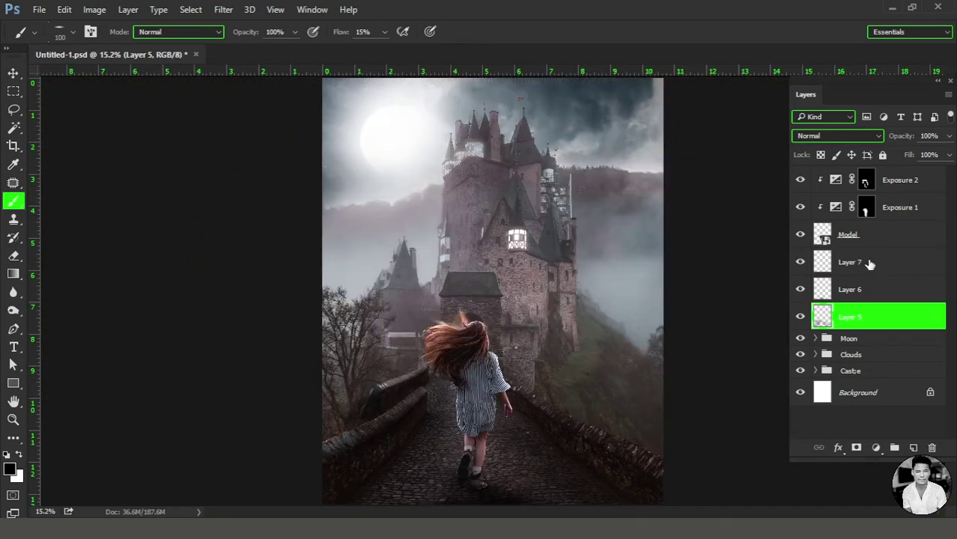
left_click(869, 263)
- Add a gray Overlay Layer 8 clipped above Exposure 2, then set Dodge to 15% exposure
left_click(882, 175)
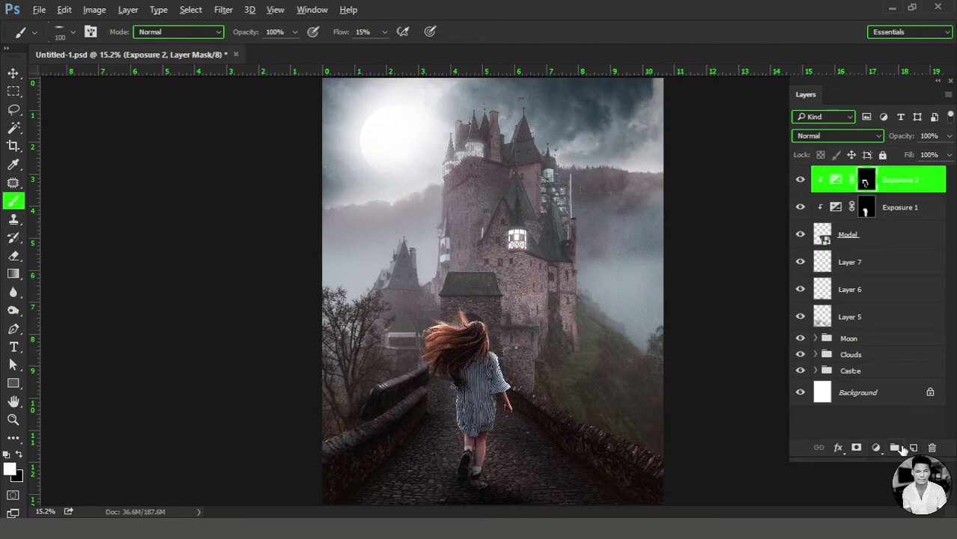
left_click(913, 448, "alt")
left_click(434, 178)
left_click(482, 198)
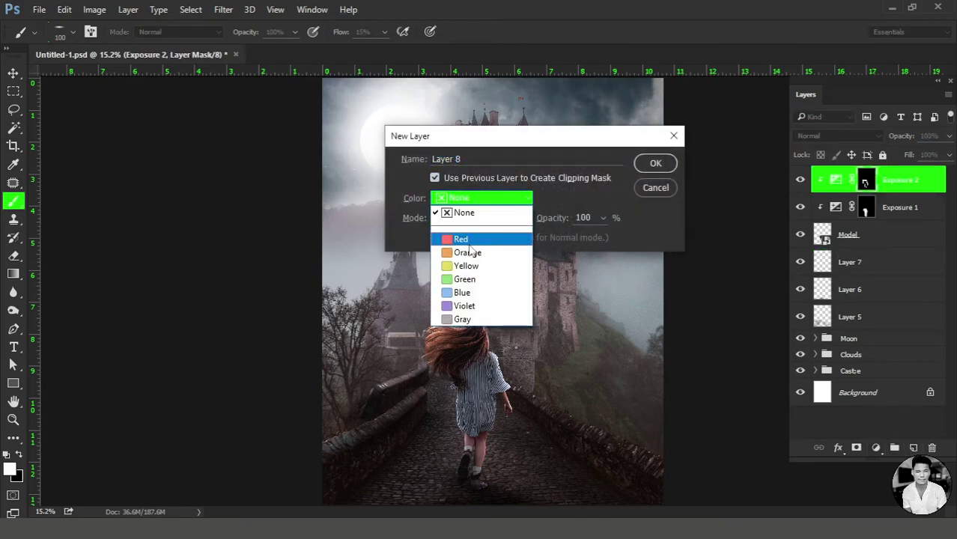
left_click(455, 321)
left_click(480, 218)
left_click(453, 154)
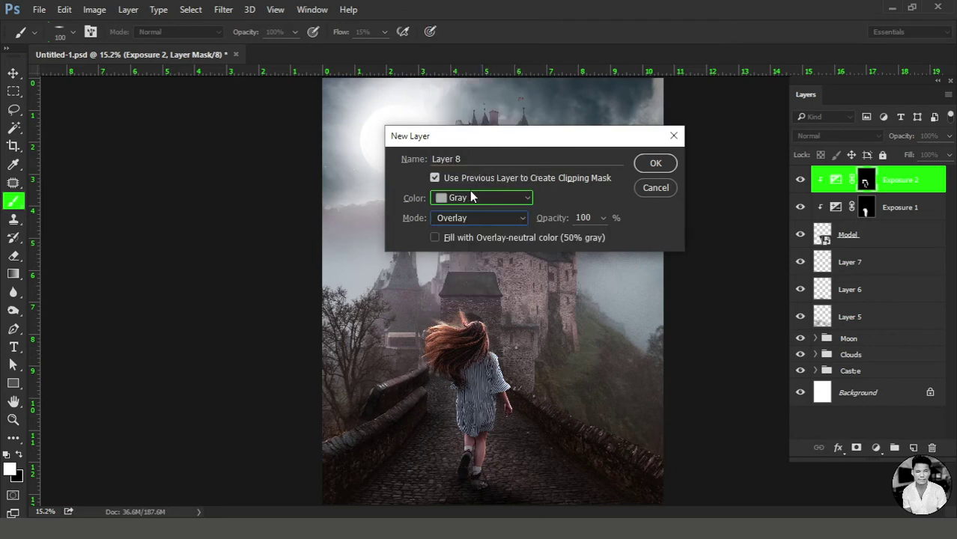
left_click(655, 162)
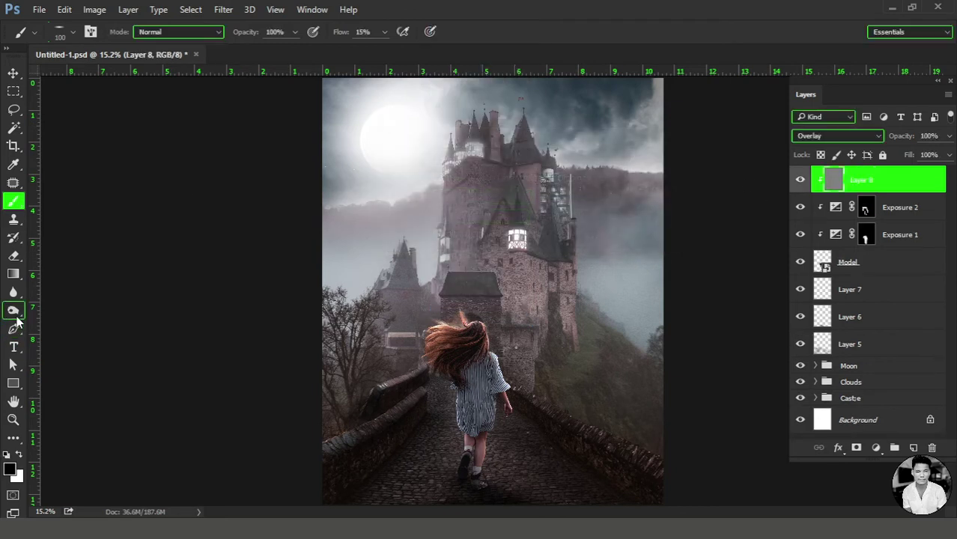
left_click(13, 310)
left_click(272, 34)
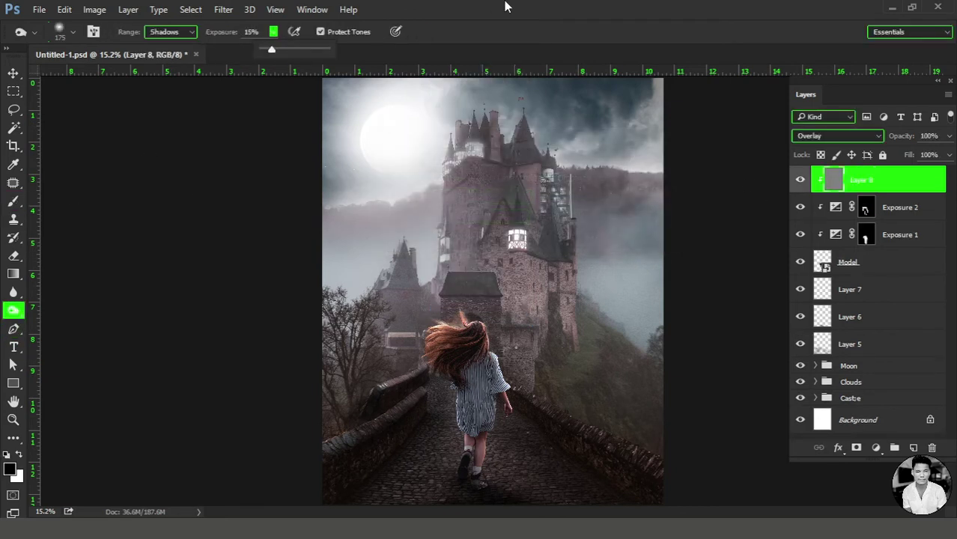
- Lighten the girl's upper arm below the sleeve with an 80 brush
mouse_move(475, 254)
left_mouse_down()
mouse_move(505, 259)
mouse_move(459, 267)
left_mouse_up()
key("bracketright")
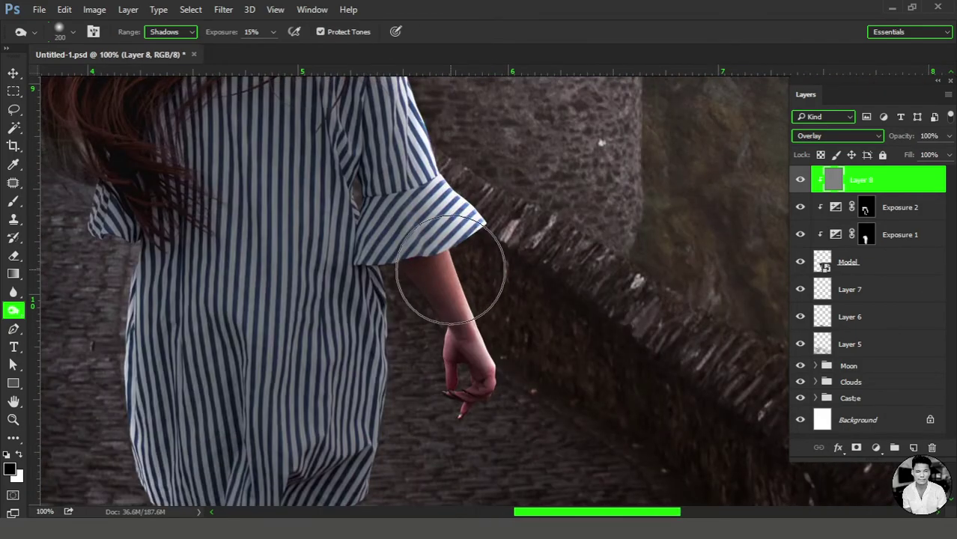
key("bracketleft")
key("bracketleft")
key("bracketleft")
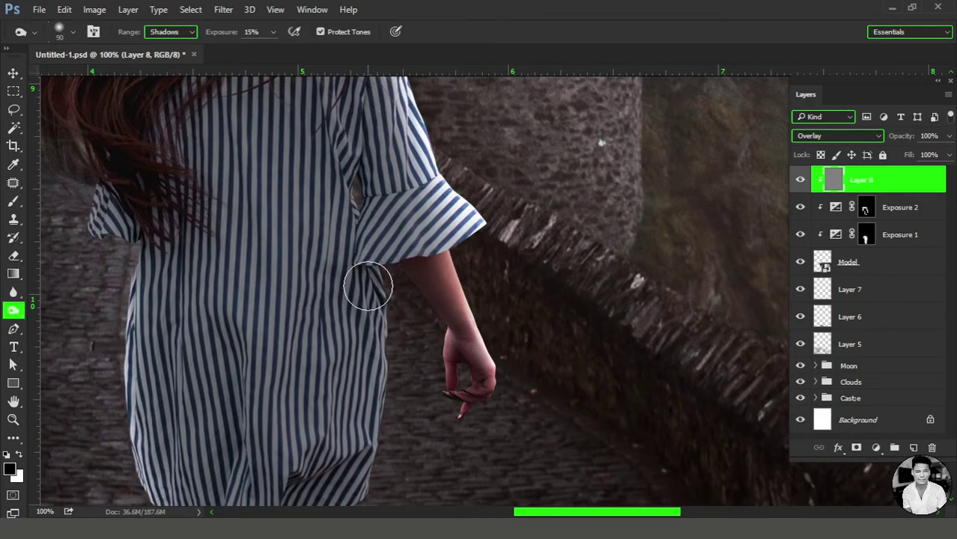
left_click_drag(368, 286, 372, 301)
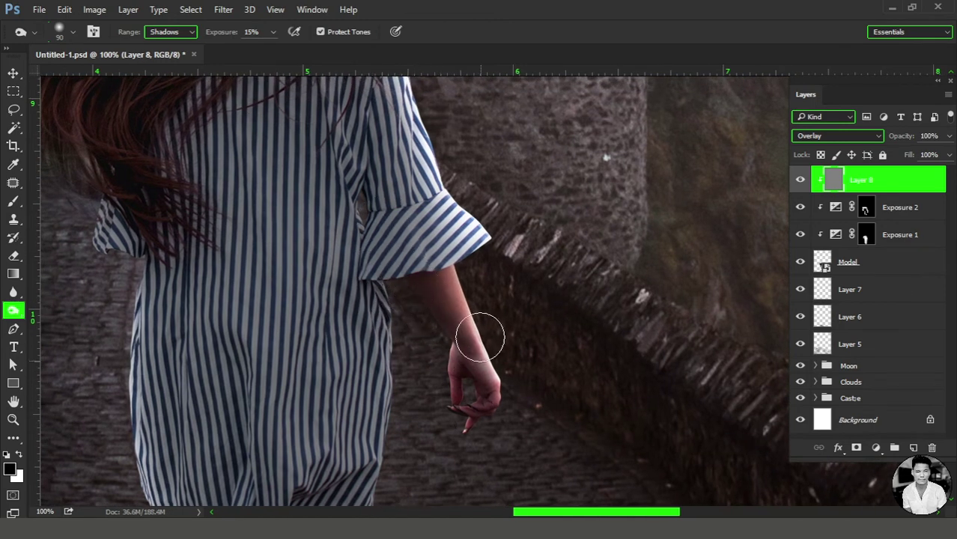
key("bracketleft")
left_click_drag(422, 284, 465, 245)
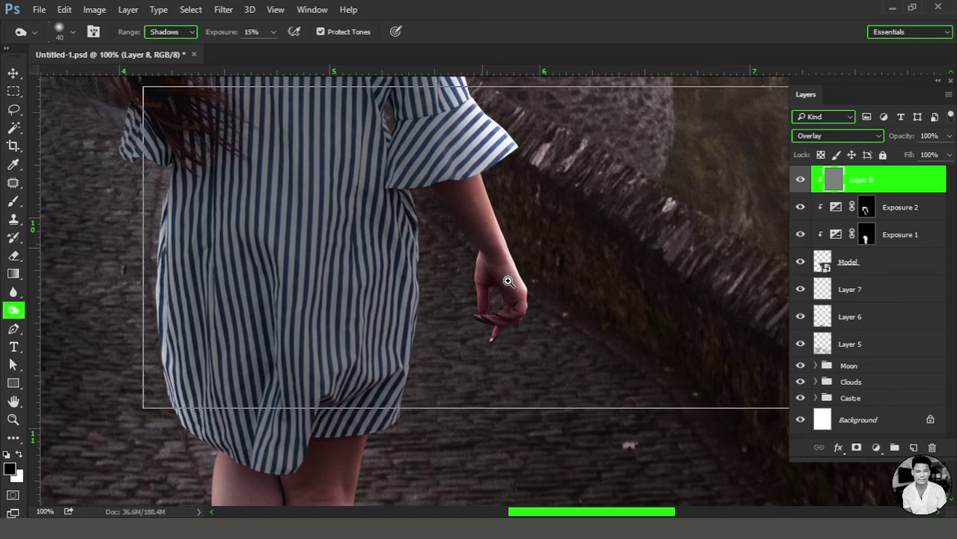
scroll(509, 279, "up", 1)
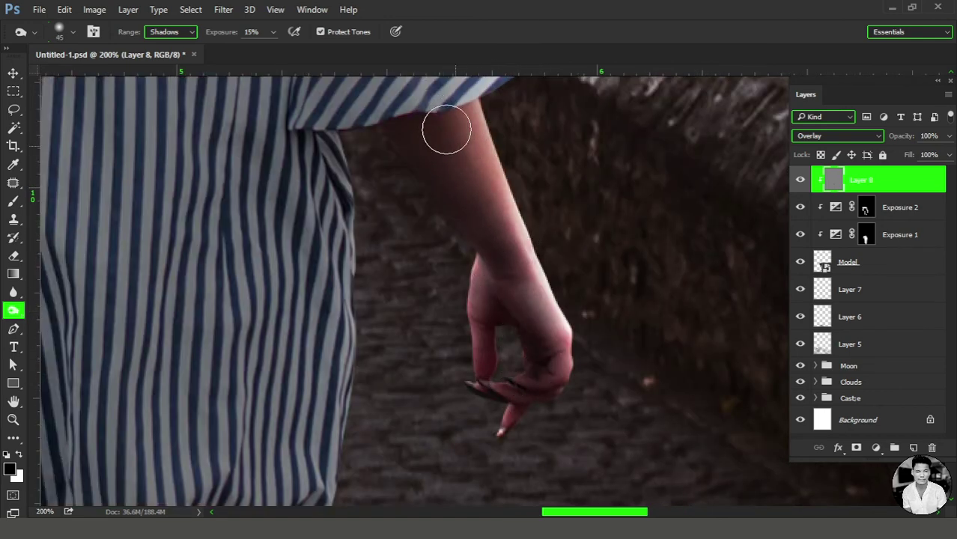
left_click_drag(445, 129, 406, 118)
- Darken the dress stripes and its hem with a 50 brush
scroll(474, 297, "down", 1)
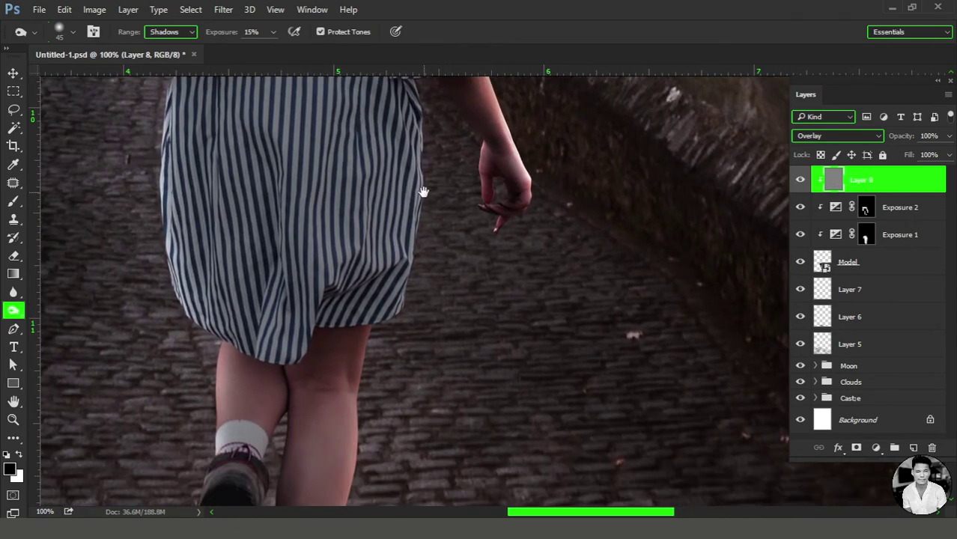
left_click_drag(460, 270, 437, 282)
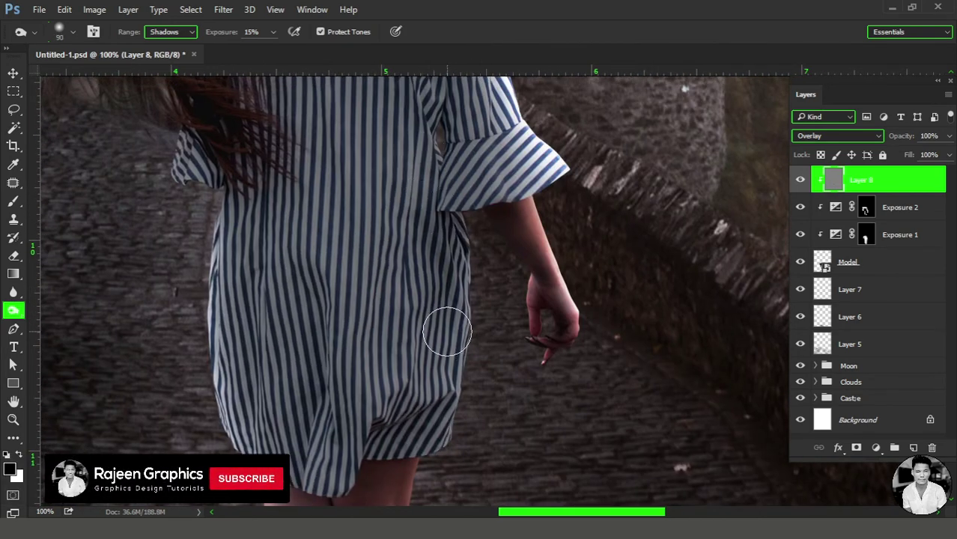
left_click_drag(444, 330, 474, 221)
mouse_move(420, 358)
left_mouse_down()
mouse_move(434, 314)
mouse_move(338, 169)
mouse_move(352, 391)
mouse_move(361, 263)
left_mouse_up()
key("bracketleft")
key("bracketleft")
key("bracketleft")
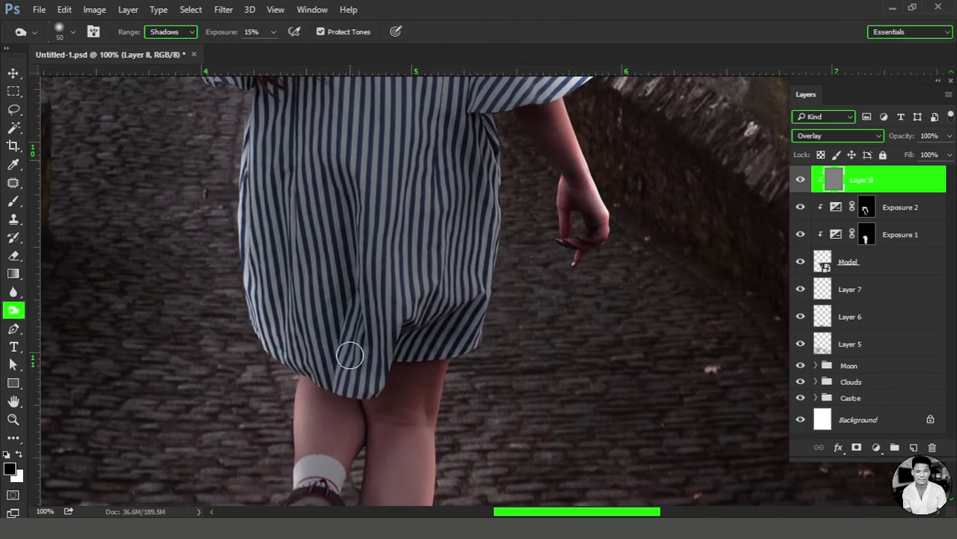
left_click_drag(357, 364, 358, 340)
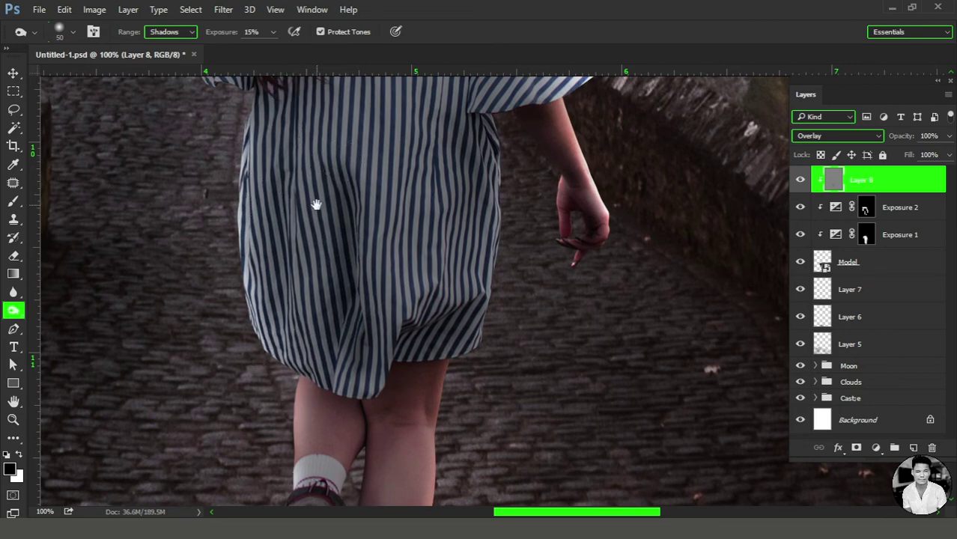
- Navigate over the hair, sleeve and legs, resizing the brush between 80 and 125
left_click_drag(316, 203, 320, 354)
key("bracketright")
key("bracketright")
key("bracketright")
left_click_drag(292, 161, 294, 256)
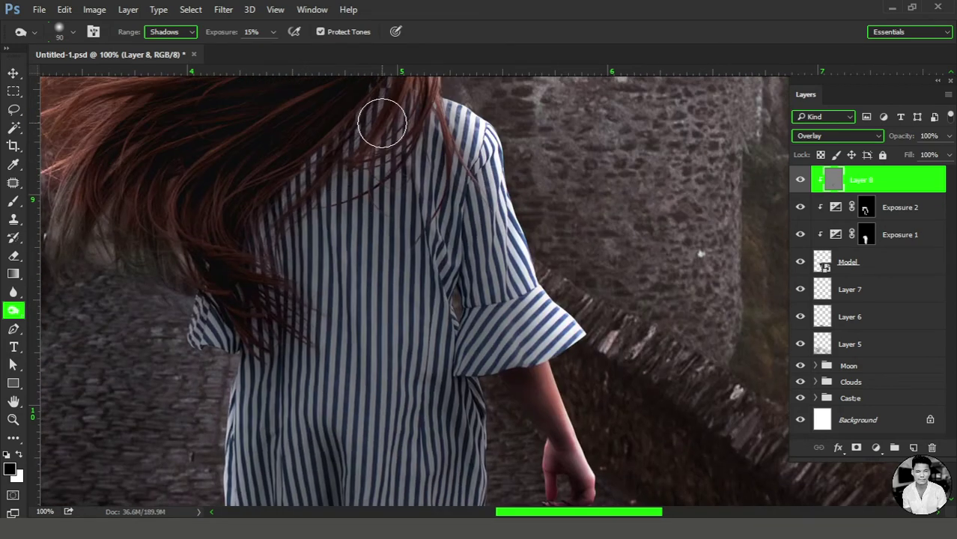
key("bracketright")
key("bracketright")
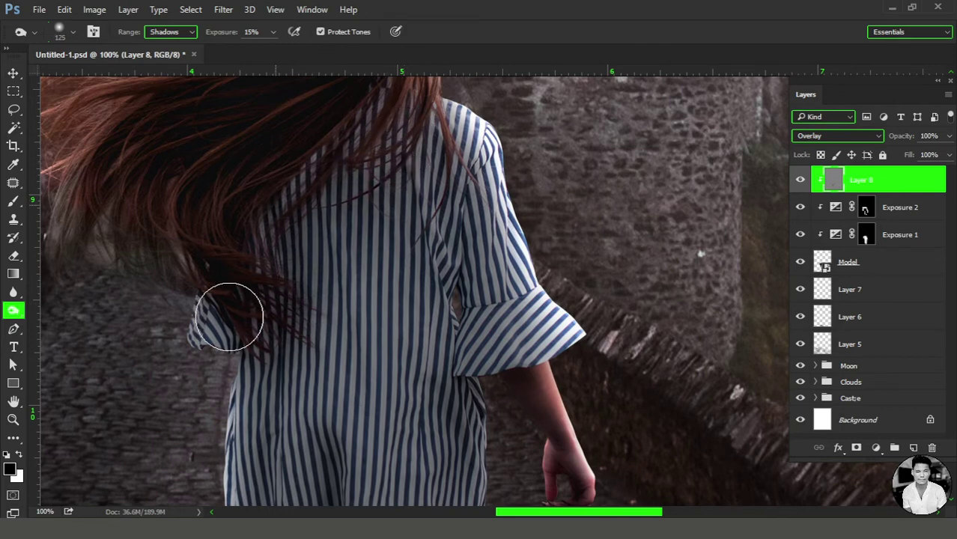
key("bracketleft")
left_click_drag(405, 299, 440, 249)
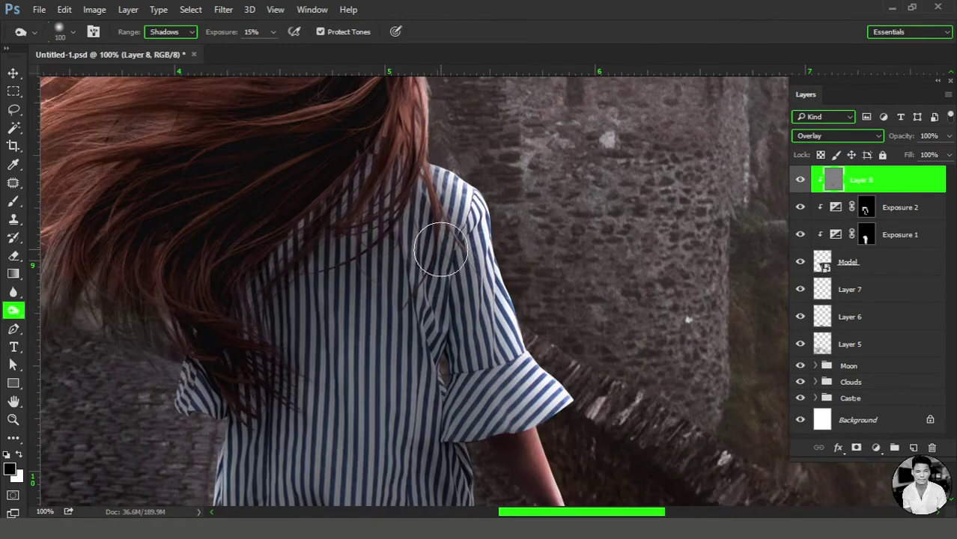
key("bracketleft")
key("bracketleft")
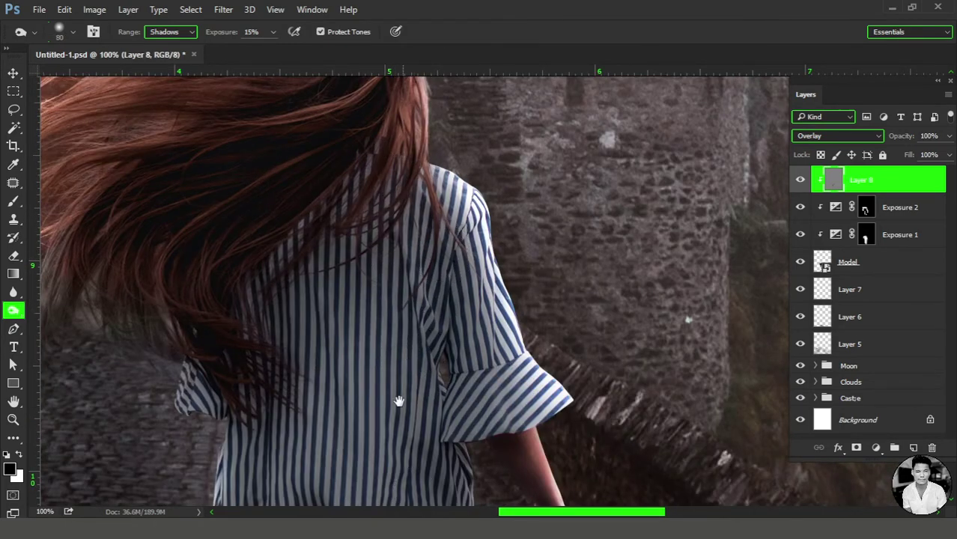
left_click_drag(400, 402, 417, 122)
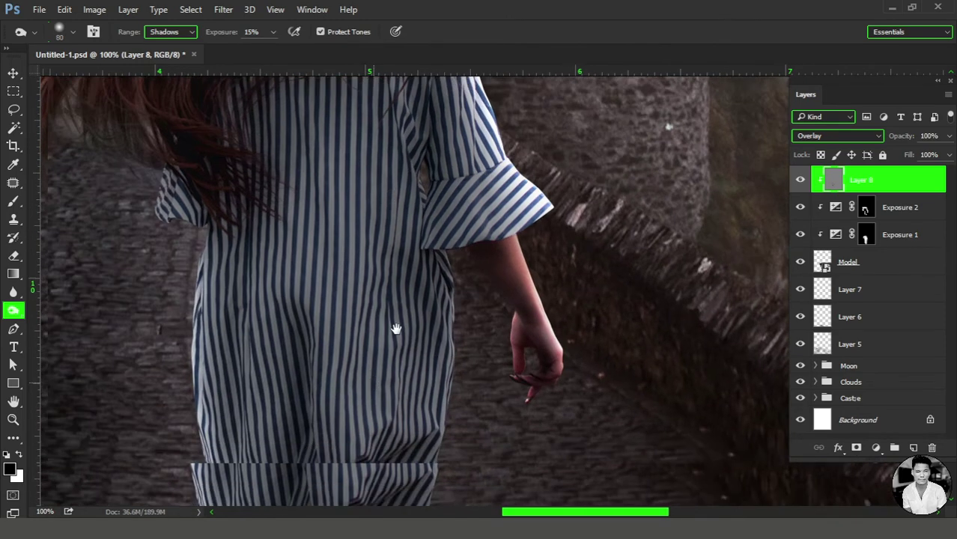
- Bring the legs and shoes into view and size the burn brush to fit the shoe
mouse_move(396, 327)
left_mouse_down()
mouse_move(411, 273)
mouse_move(418, 133)
left_mouse_up()
left_click_drag(391, 173, 386, 193)
key("bracketright")
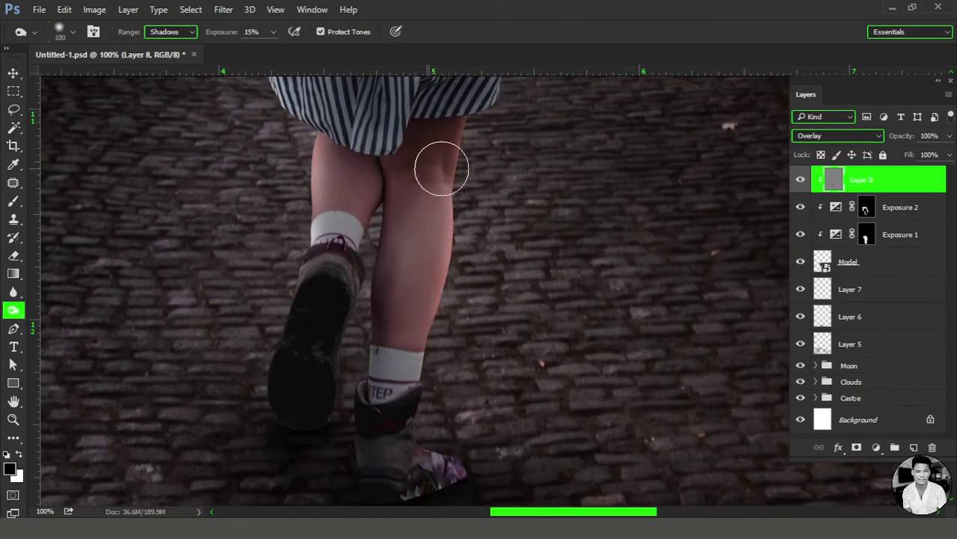
key("bracketleft")
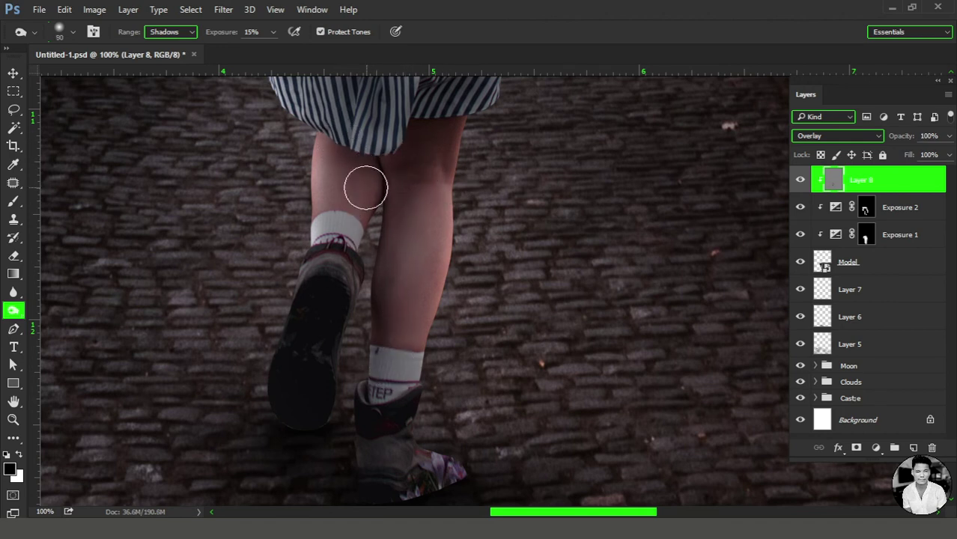
left_click_drag(411, 249, 396, 216)
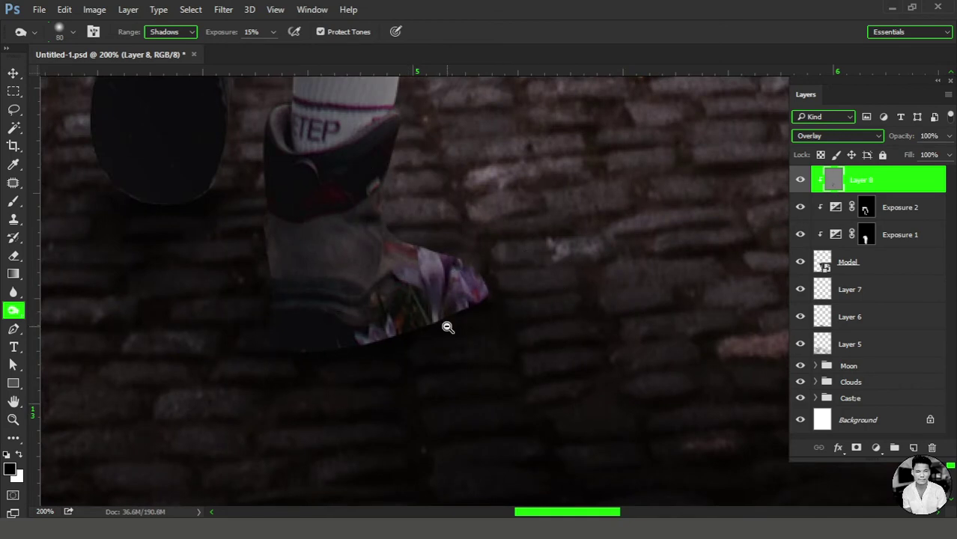
mouse_move(421, 362)
left_mouse_down()
mouse_move(410, 335)
mouse_move(474, 319)
mouse_move(405, 342)
mouse_move(474, 295)
left_mouse_up()
key("bracketright")
key("bracketright")
key("bracketright")
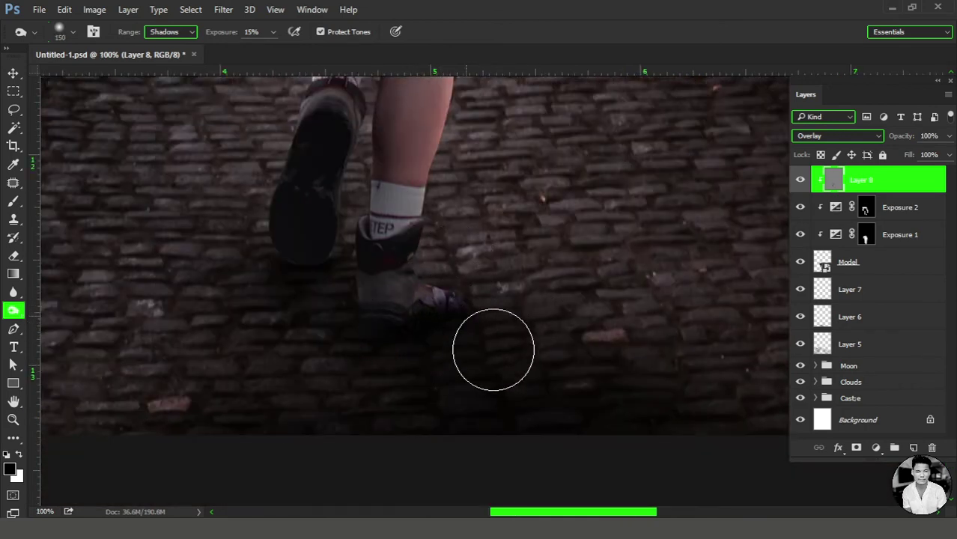
key("bracketleft")
key("bracketleft")
key("bracketleft")
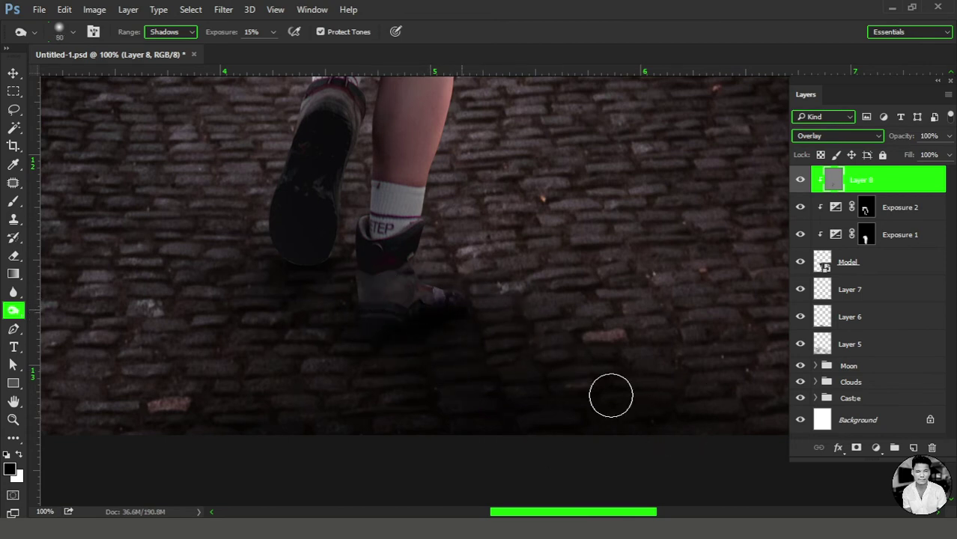
- Burn the girl's rear black shoe darker
mouse_move(280, 285)
left_mouse_down()
mouse_move(312, 128)
mouse_move(304, 283)
left_mouse_up()
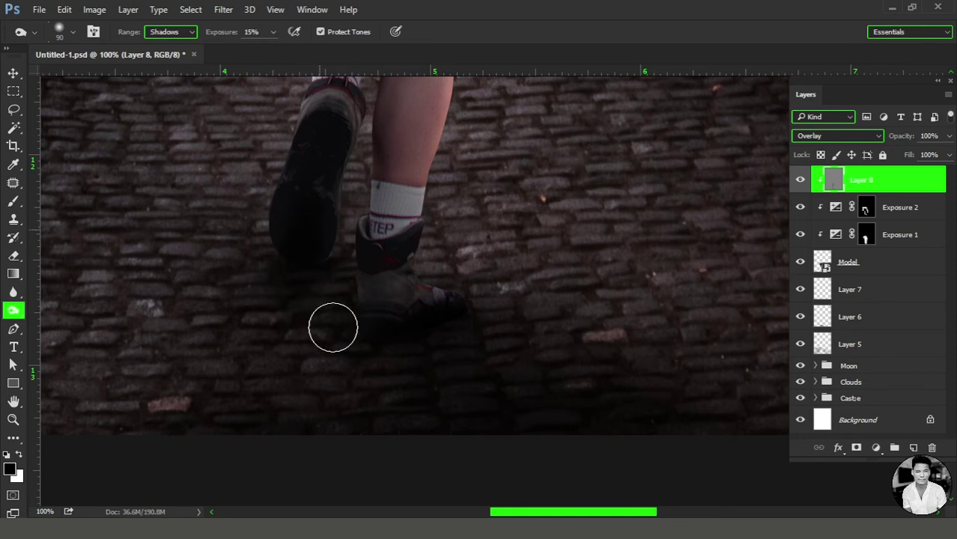
scroll(328, 233, "up", 3)
scroll(328, 232, "up", 2)
scroll(322, 330, "up", 1)
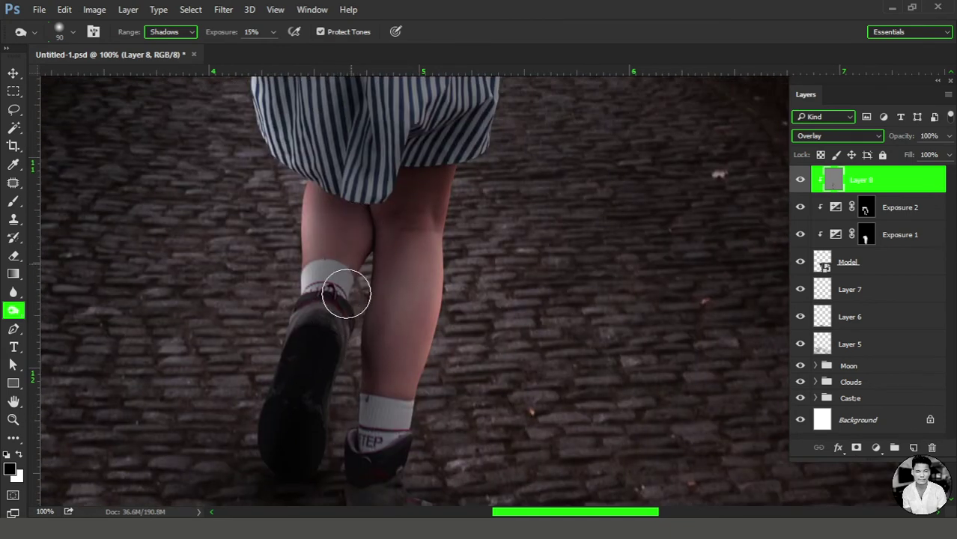
- Darken the calf toward the ankle and deepen the crease behind the knee
key("bracketleft")
key("bracketleft")
key("bracketleft")
left_click_drag(359, 223, 332, 343)
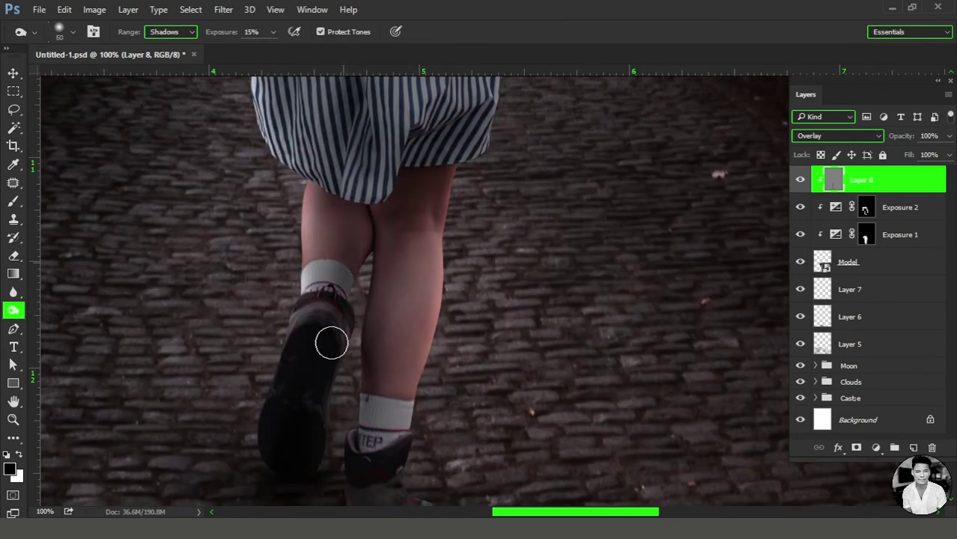
left_click_drag(353, 248, 373, 244)
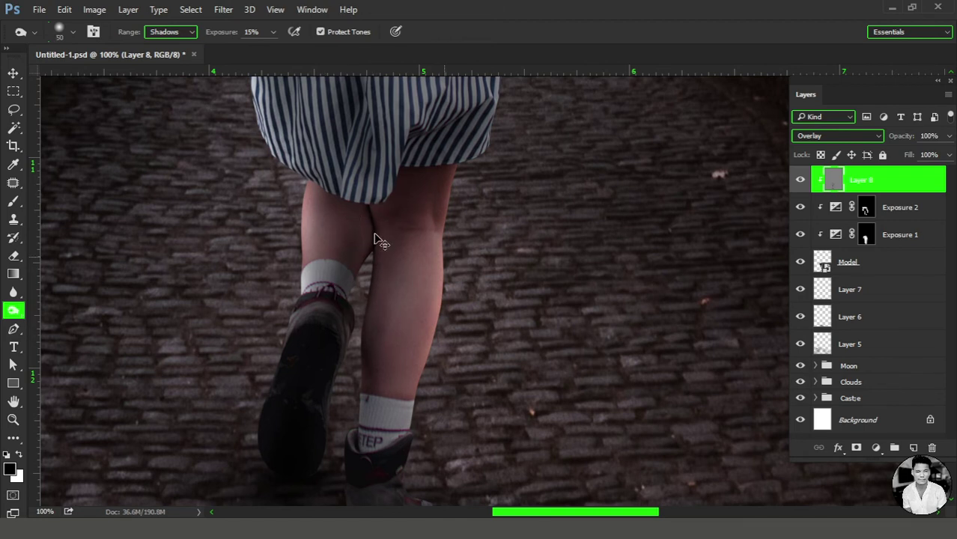
scroll(364, 224, "up", 1)
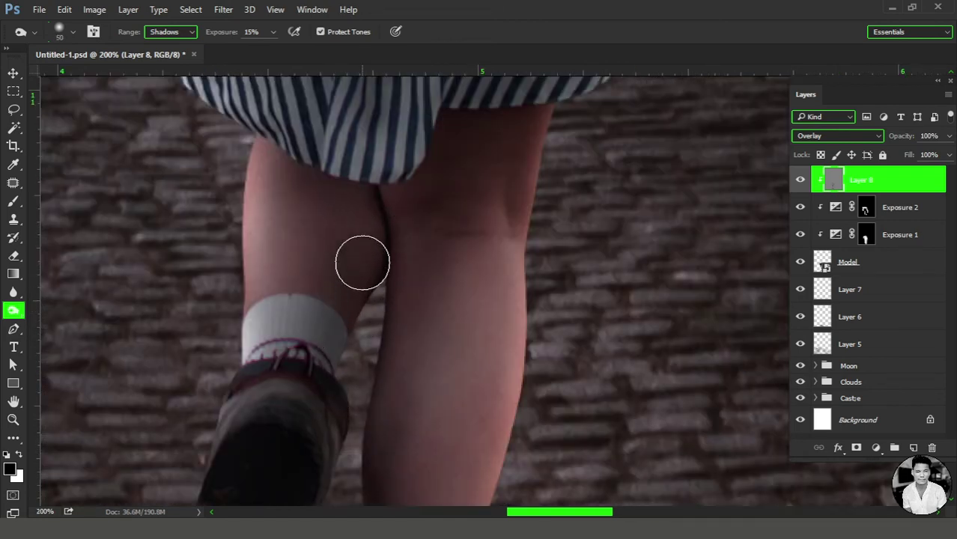
key("bracketright")
key("bracketright")
key("bracketright")
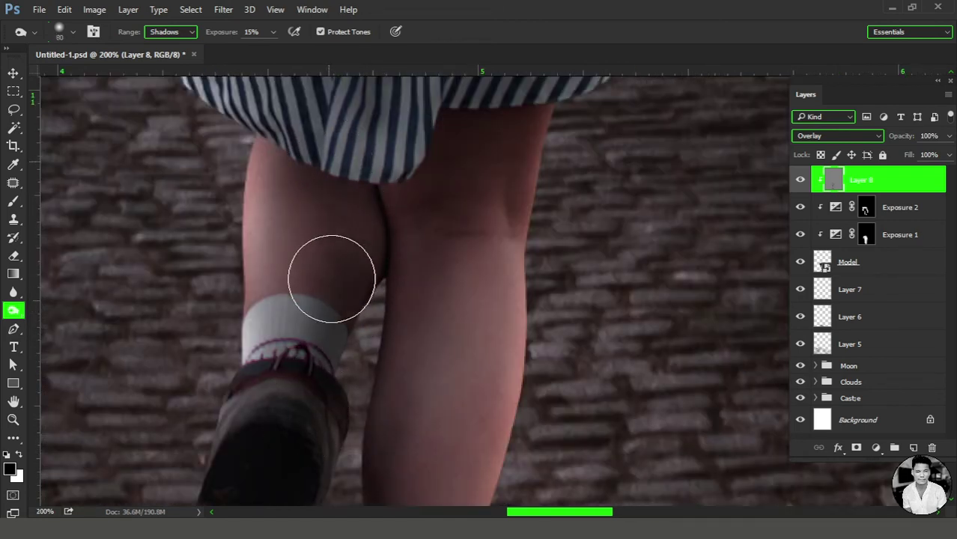
scroll(466, 248, "down", 3)
- Burn deeper shadows into the girl's hair and the striped shirt's folds
scroll(446, 222, "up", 1)
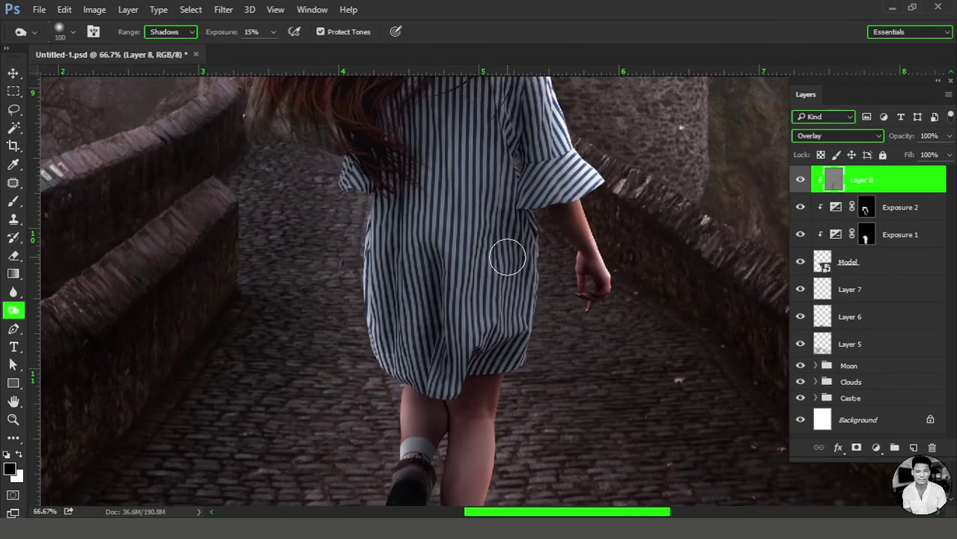
scroll(435, 200, "up", 2)
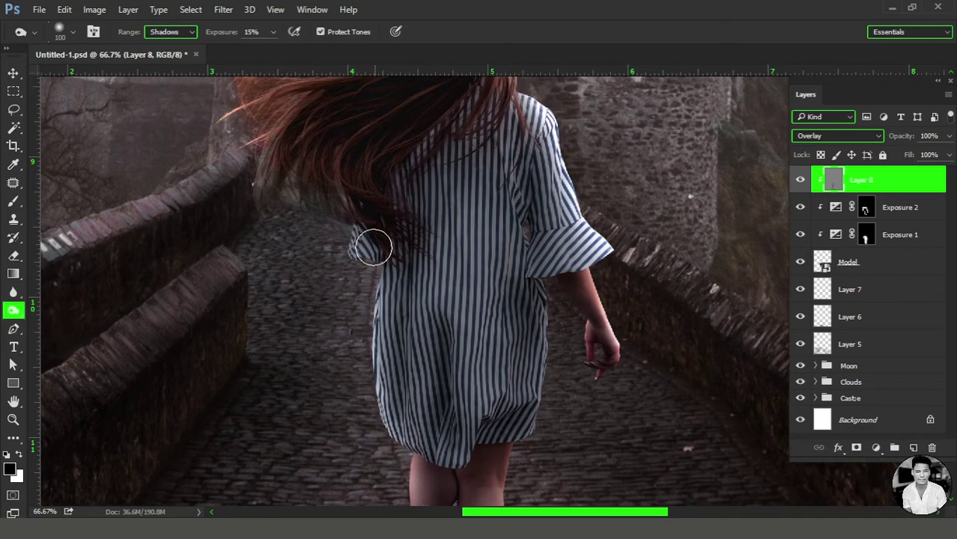
scroll(375, 247, "up", 1)
key("bracketright")
key("bracketright")
key("bracketright")
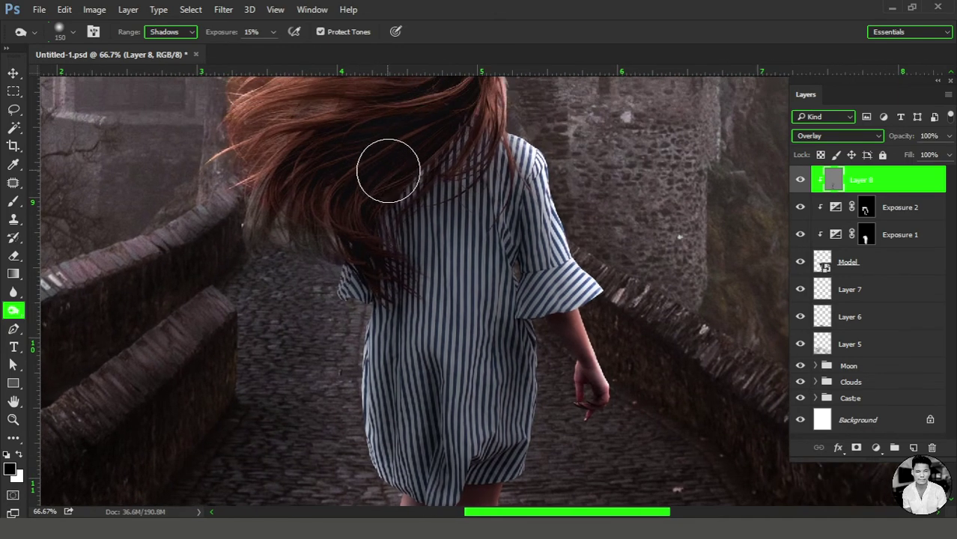
left_click_drag(360, 191, 344, 302)
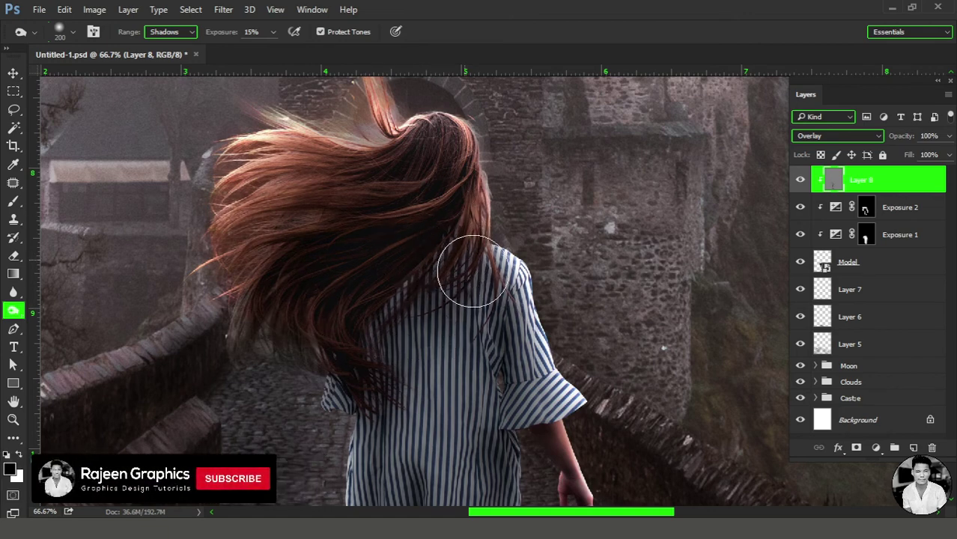
mouse_move(485, 337)
left_mouse_down()
mouse_move(484, 301)
mouse_move(494, 325)
mouse_move(487, 406)
mouse_move(442, 309)
left_mouse_up()
- Keep burning the shirt and sleeve with a resized brush, then view the whole castle scene
key("bracketleft")
key("bracketleft")
key("bracketleft")
left_click_drag(408, 179, 423, 207)
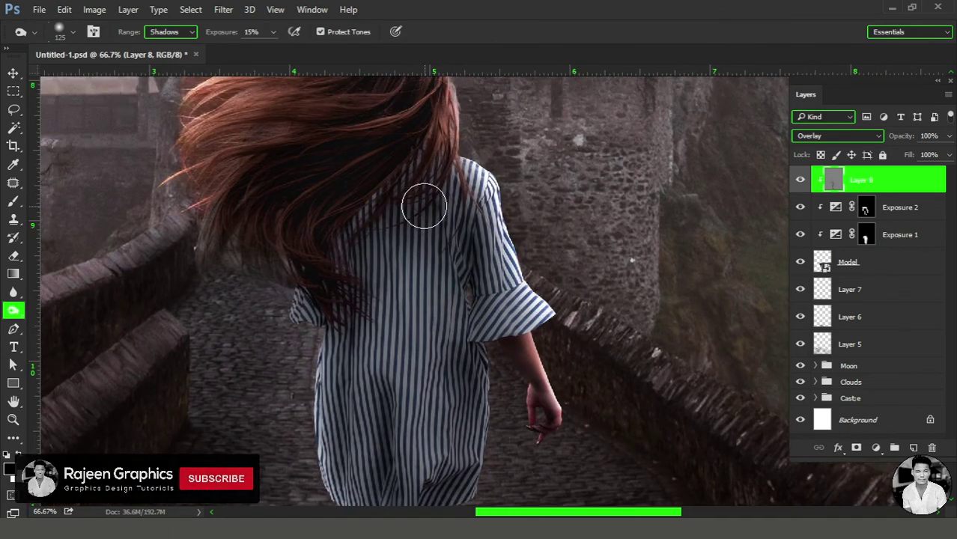
key("bracketright")
key("bracketright")
key("bracketright")
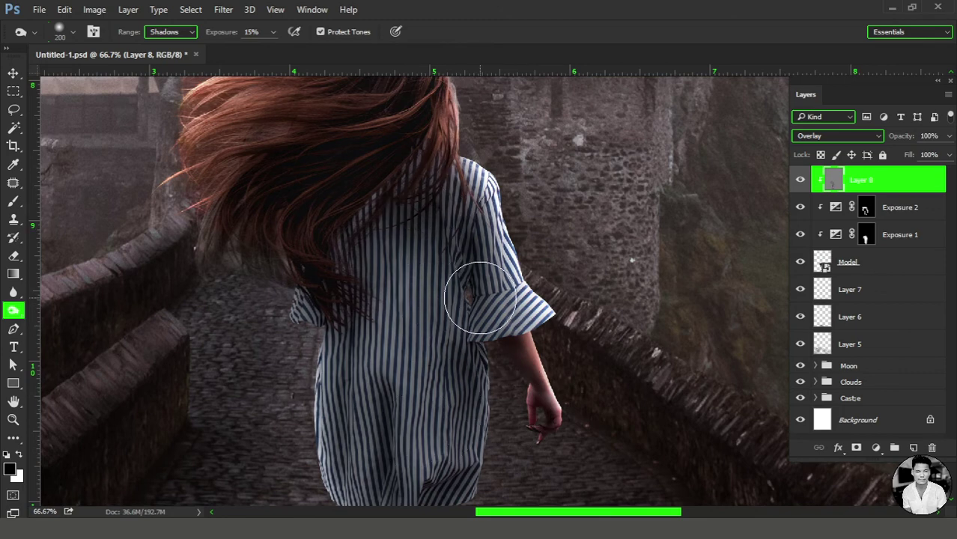
key("bracketleft")
key("bracketleft")
key("bracketleft")
key("bracketleft")
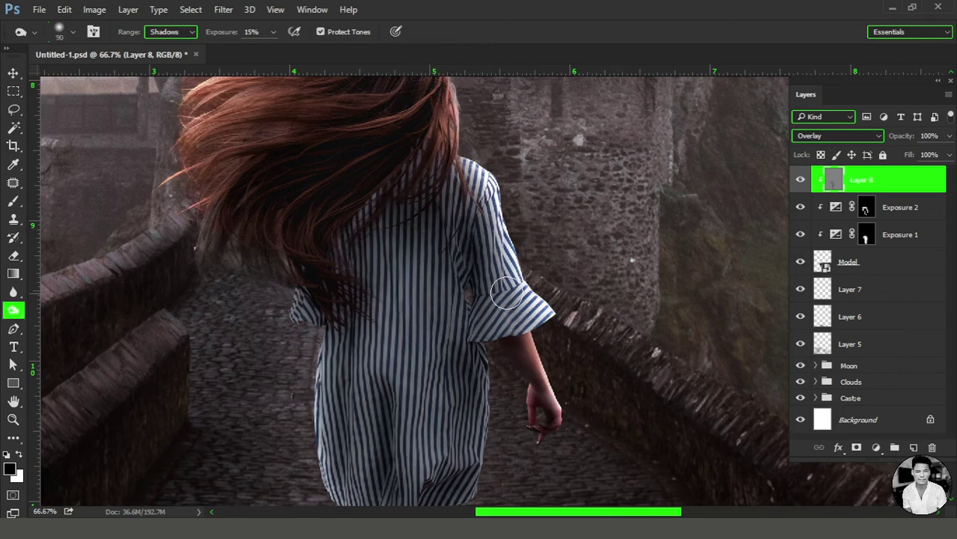
key("bracketright")
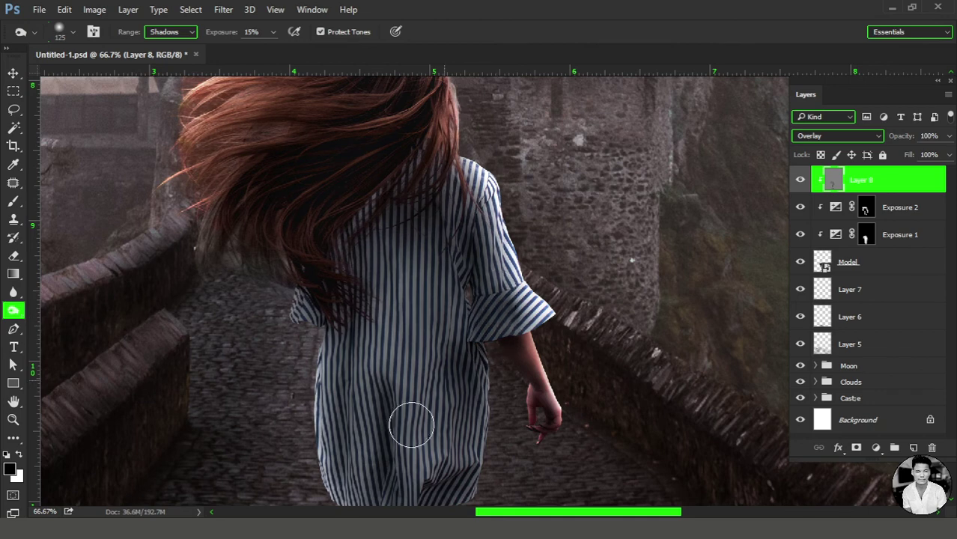
key("ctrl+minus")
key("ctrl+minus")
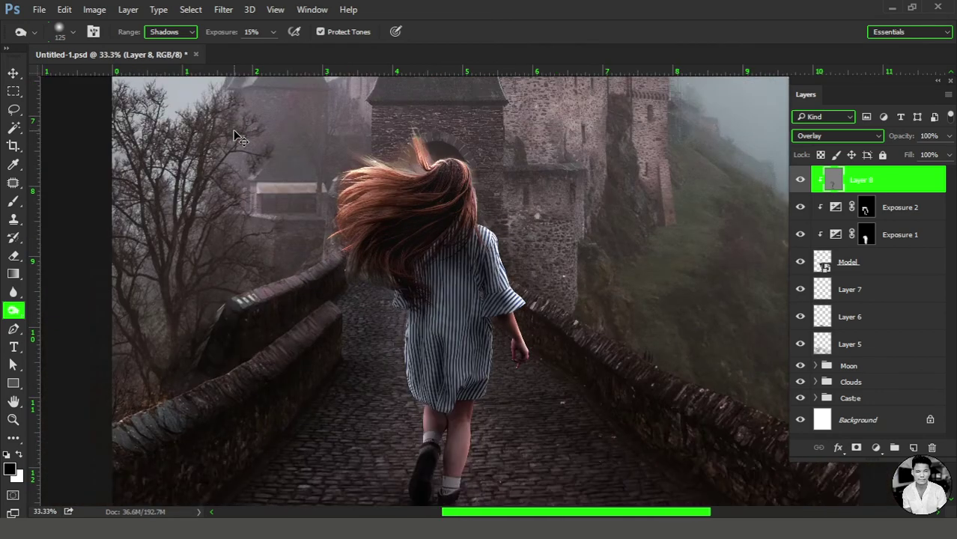
key("ctrl+minus")
key("ctrl+minus")
key("ctrl+minus")
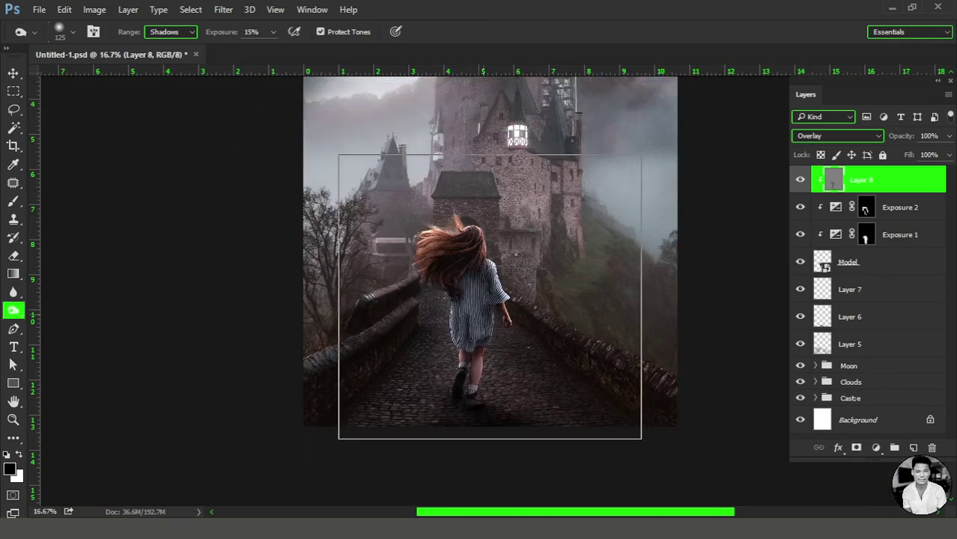
- Lower the burn exposure to 8% and zoom in on the girl's shoulder and sleeve
left_click_drag(487, 395, 504, 293)
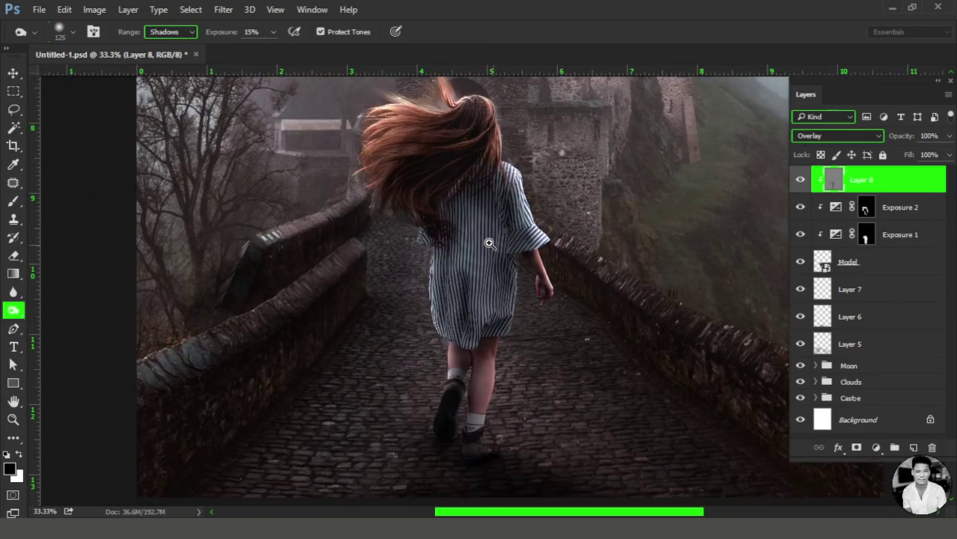
left_click(488, 244)
left_click(491, 241)
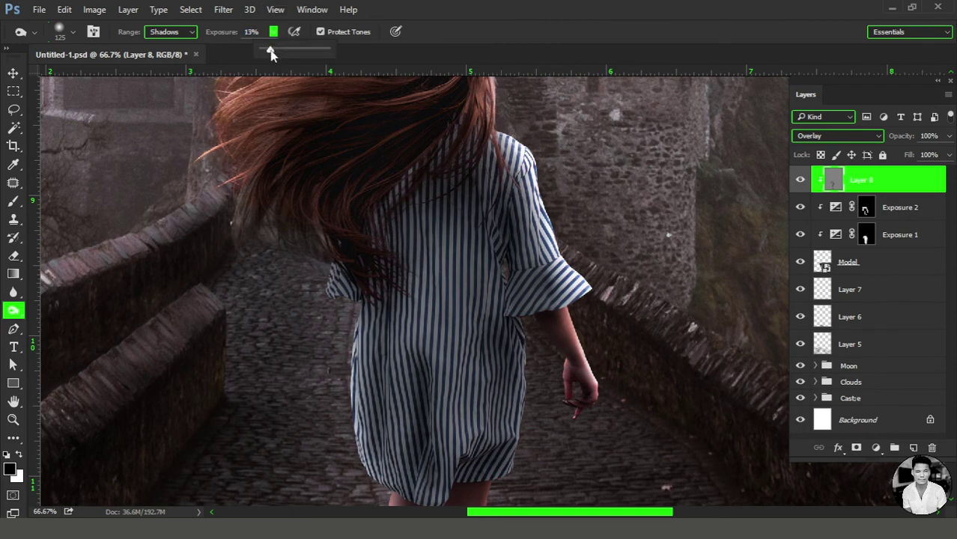
left_click_drag(271, 54, 266, 54)
key("bracketleft")
key("bracketleft")
left_click(506, 271)
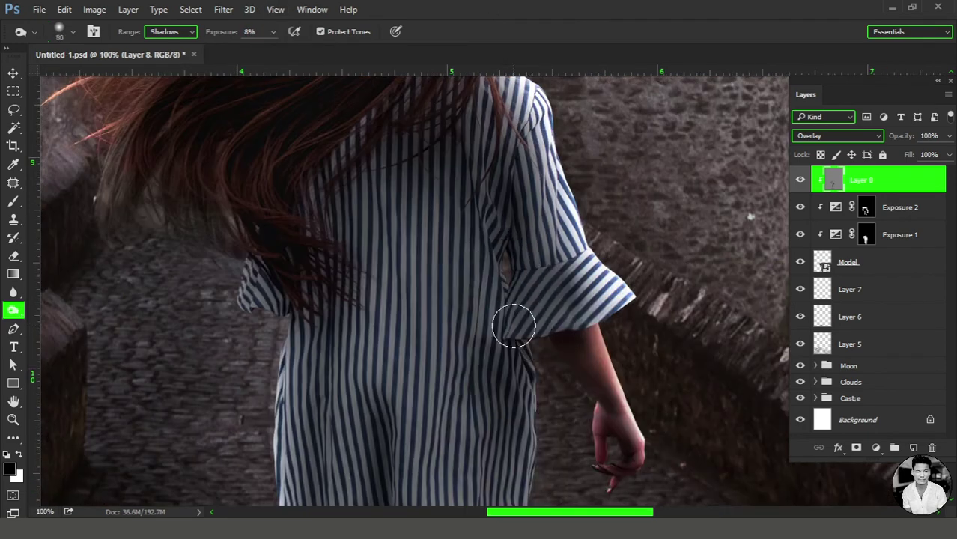
- Gently shade the shirt fold, skirt and the girl's legs at 8% strength
left_click_drag(470, 336, 477, 268)
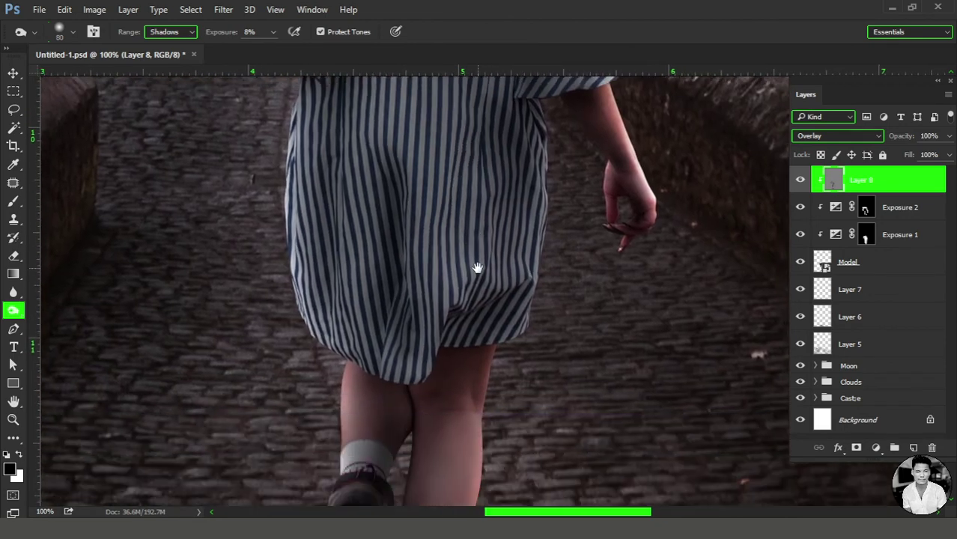
mouse_move(498, 368)
left_mouse_down()
mouse_move(470, 299)
mouse_move(456, 191)
left_mouse_up()
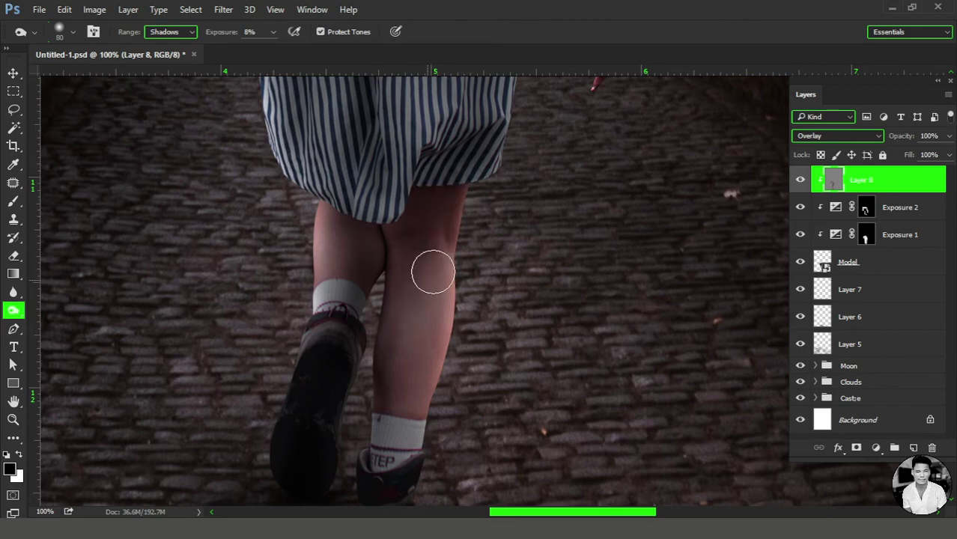
scroll(502, 500, "down", 2)
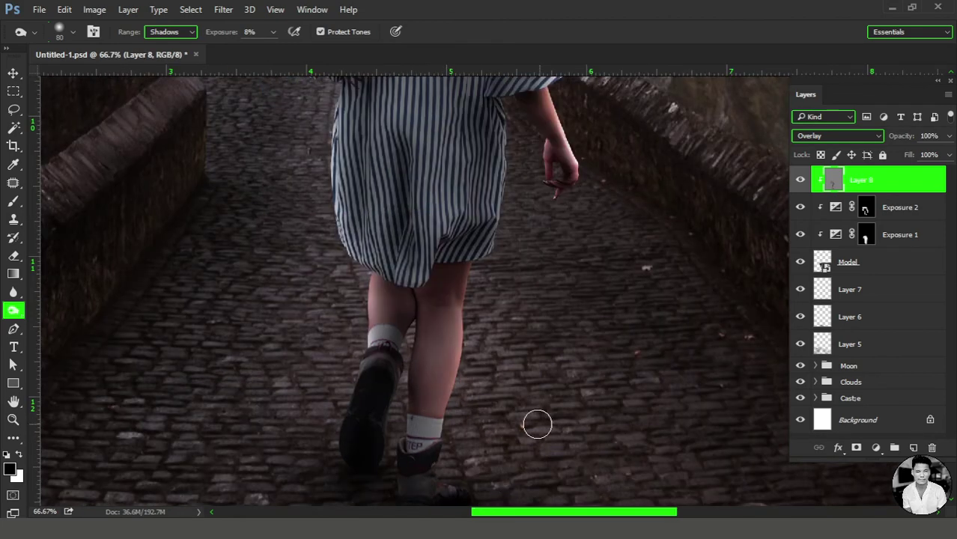
scroll(508, 320, "down", 3)
scroll(510, 321, "down", 1)
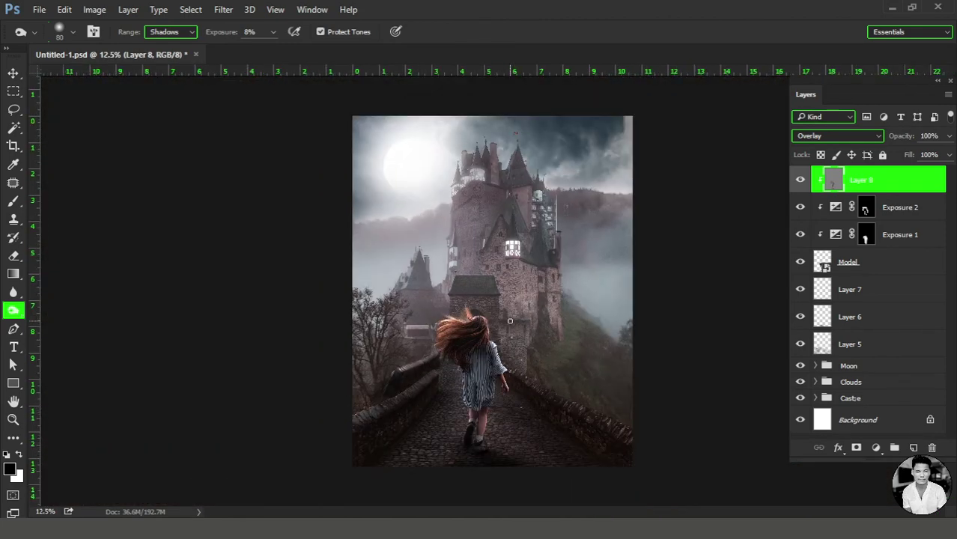
- Add a Color Lookup adjustment layer using the NightFromDay look for a blue night grade
left_click(14, 73)
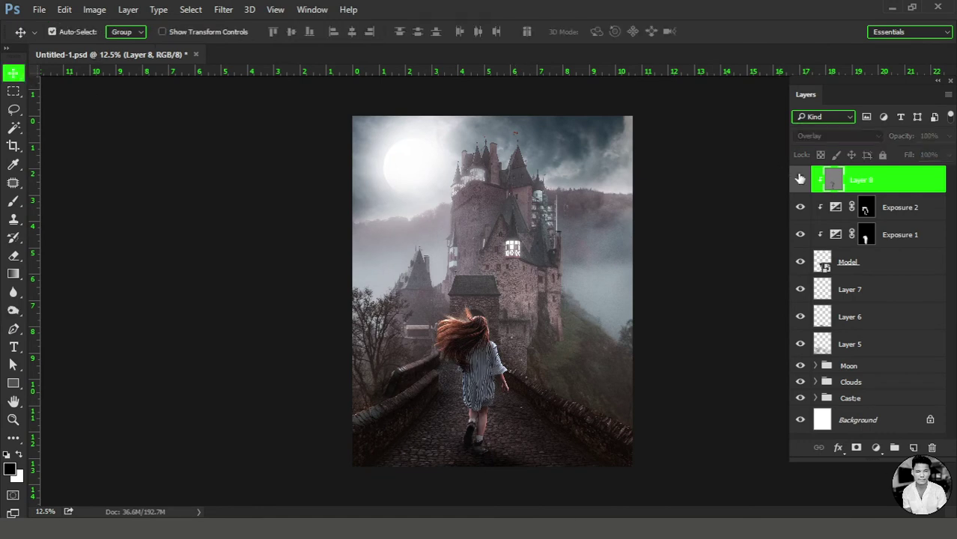
left_click(875, 447)
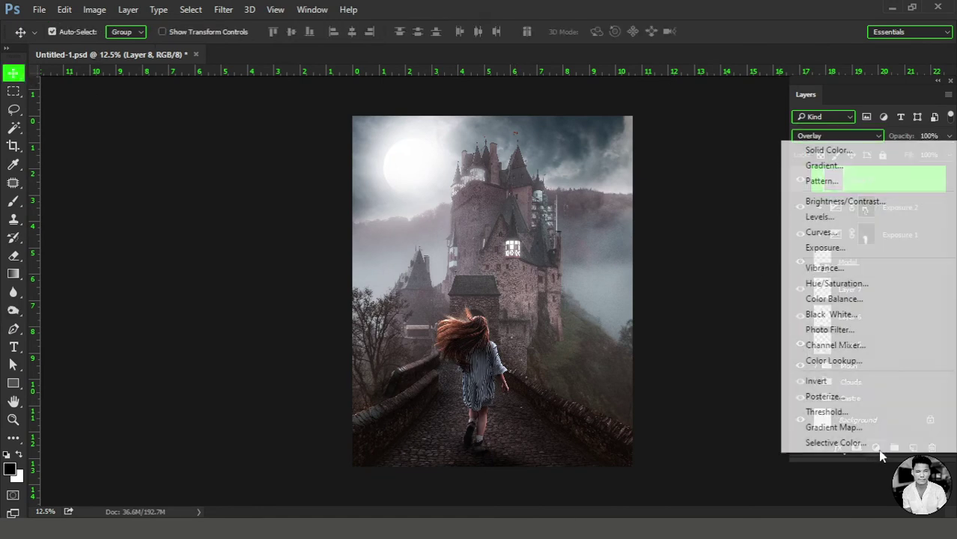
left_click(834, 360)
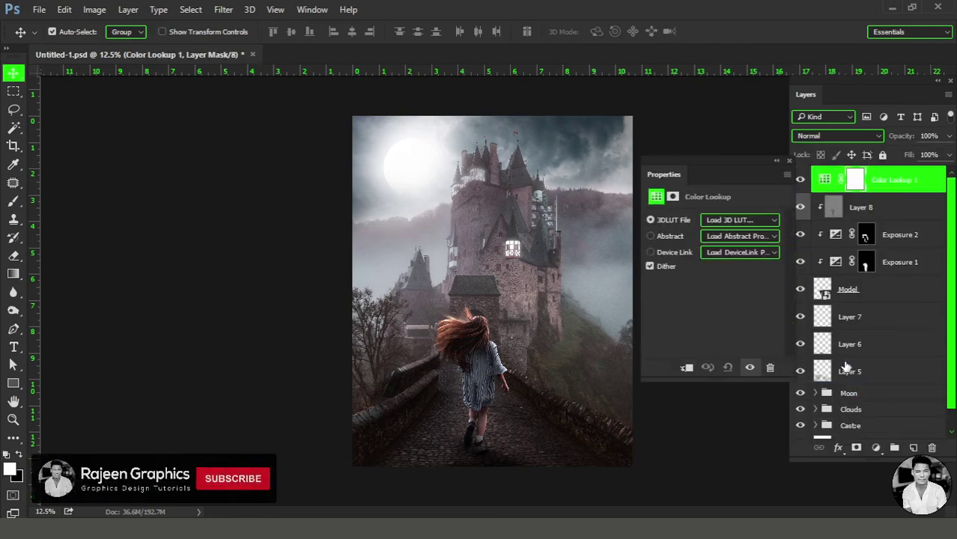
left_click(742, 219)
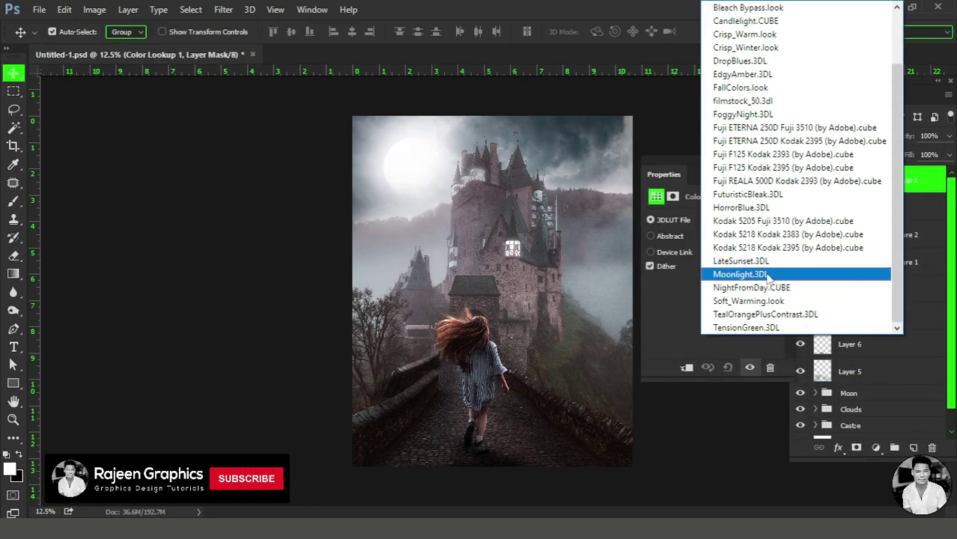
left_click(751, 288)
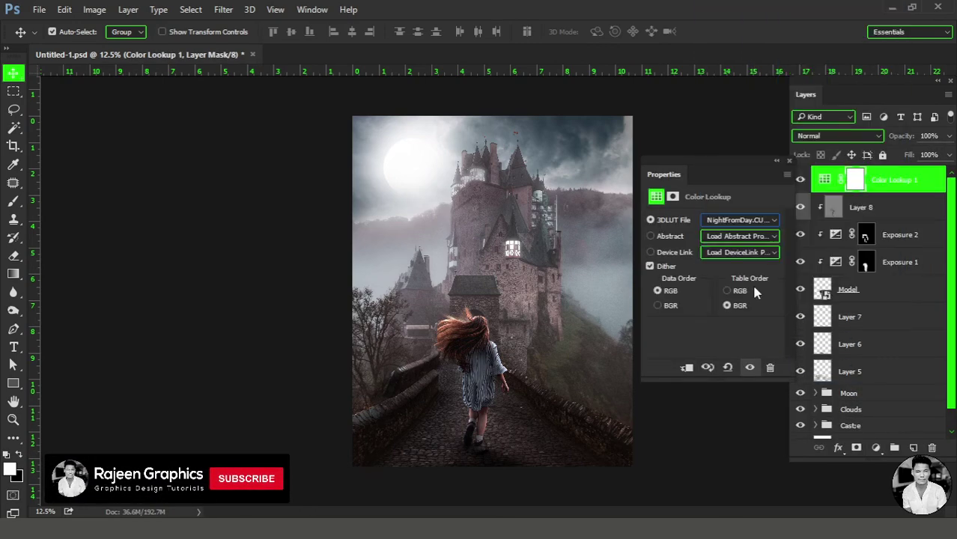
left_click(789, 160)
- Set the Color Lookup layer's opacity to 15% and target its content rather than its mask
left_click(949, 135)
left_click_drag(903, 151, 893, 150)
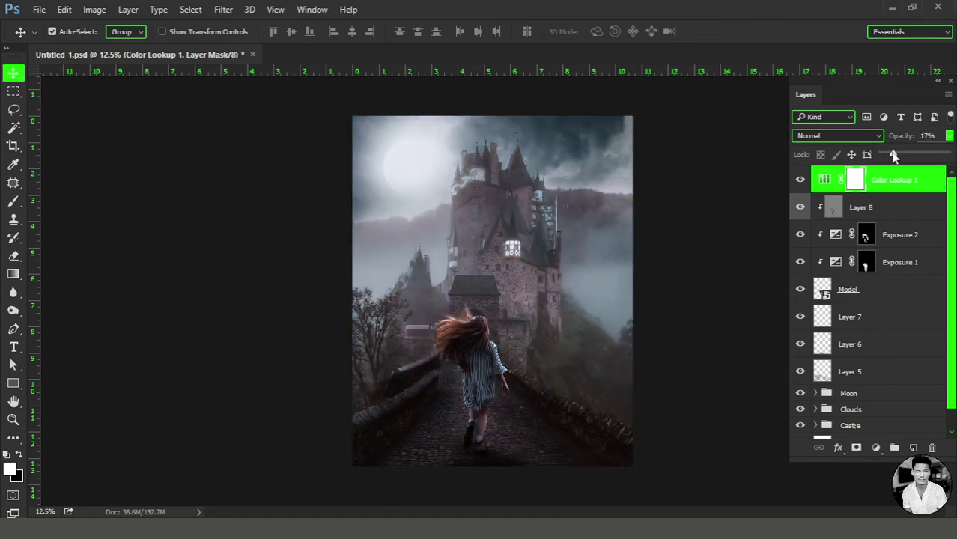
left_click_drag(893, 155, 892, 154)
left_click(894, 188)
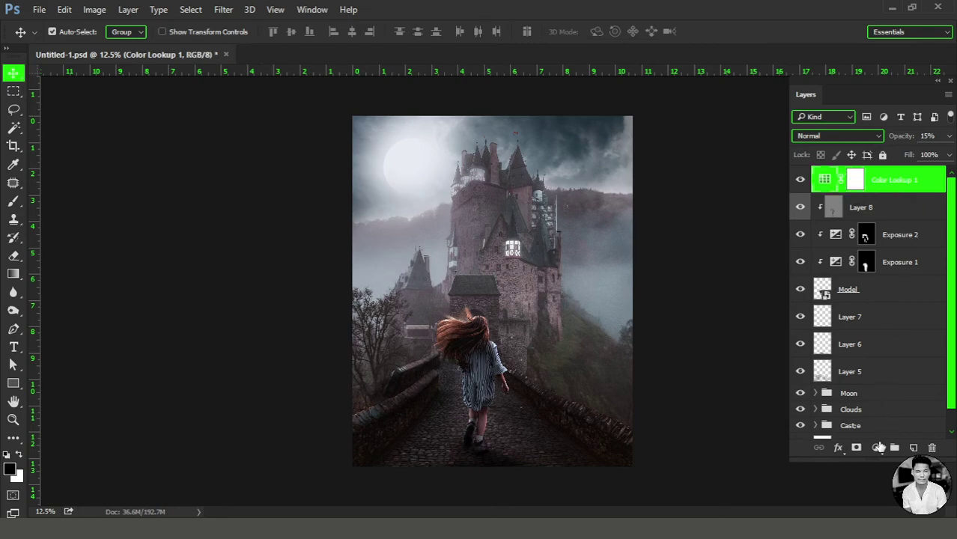
- Add a Curves layer that lifts the RGB midpoint and tweaks the Red and Blue channels
left_click(878, 447)
left_click(837, 223)
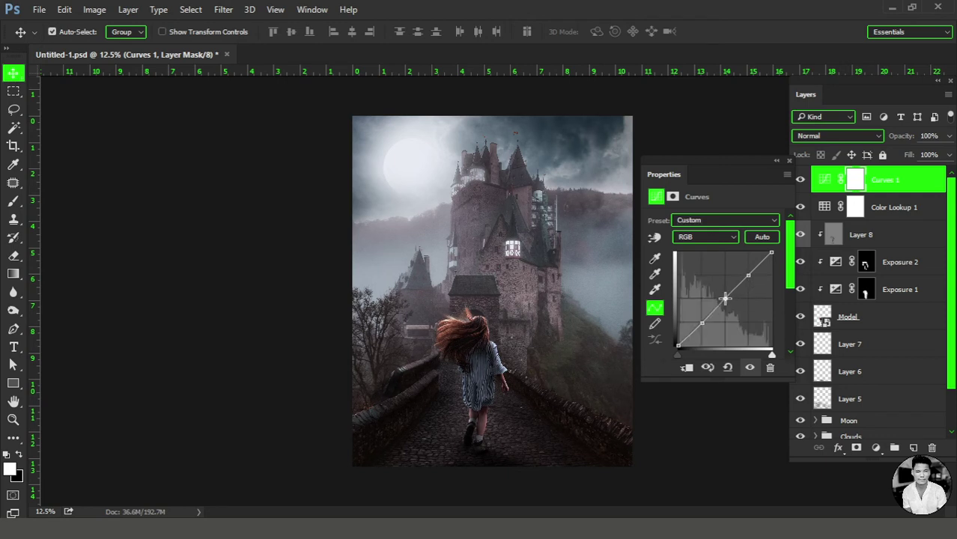
left_click_drag(725, 297, 722, 296)
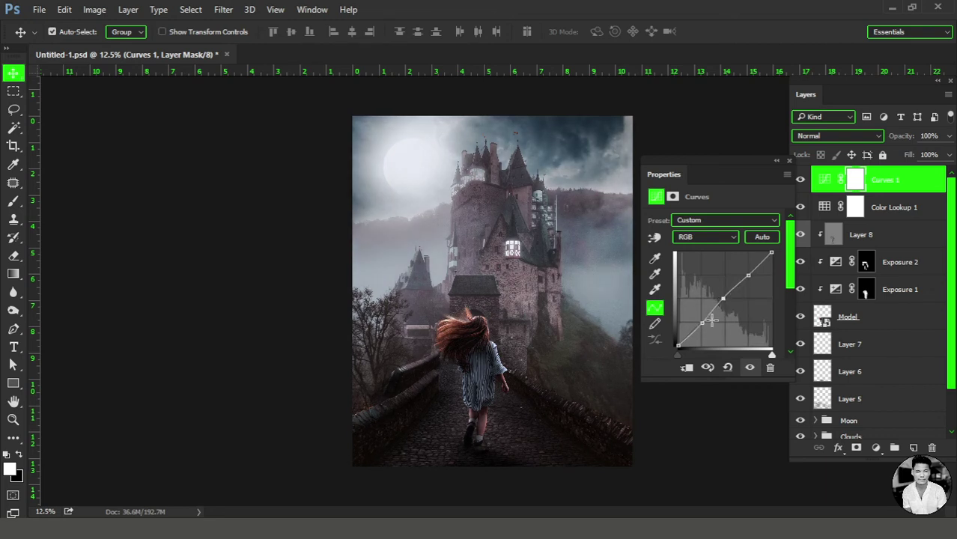
left_click(704, 238)
left_click(693, 254)
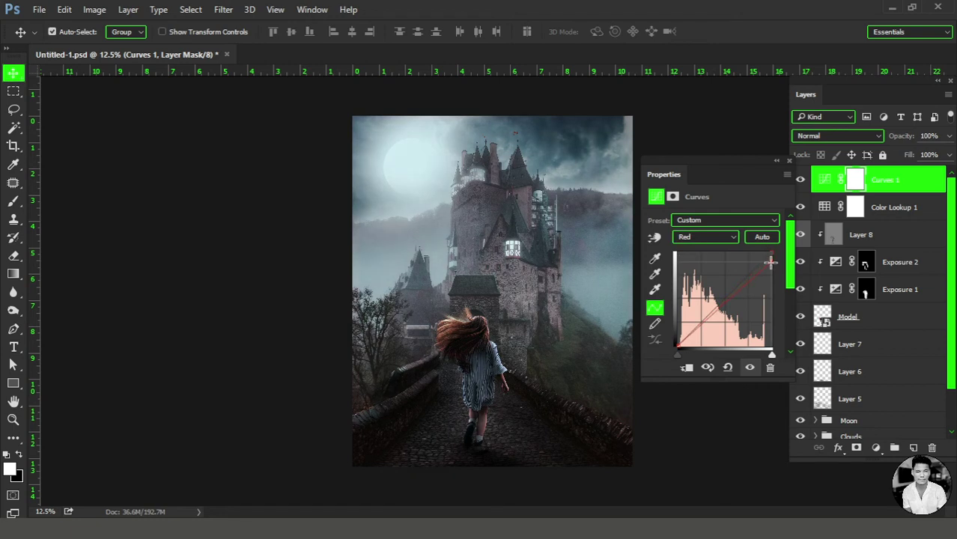
left_click(731, 237)
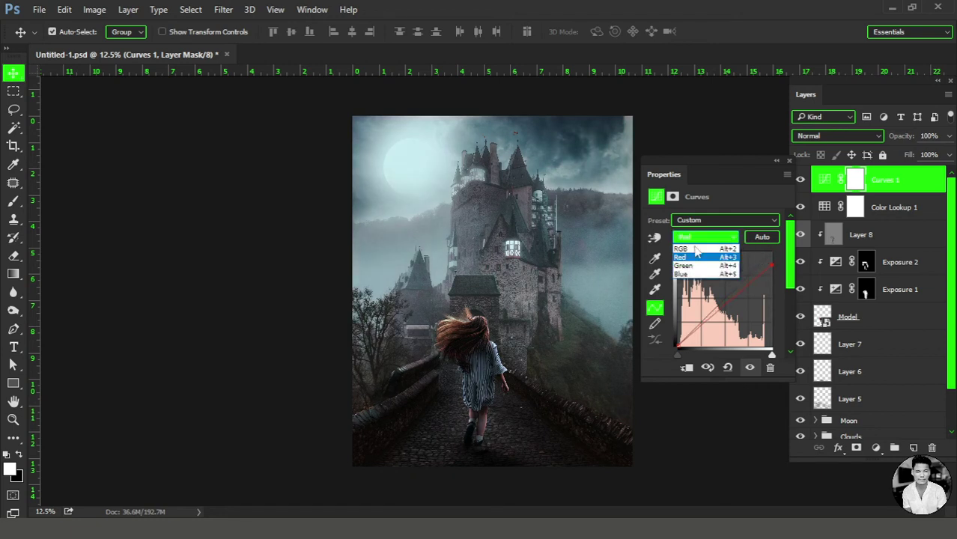
left_click(711, 274)
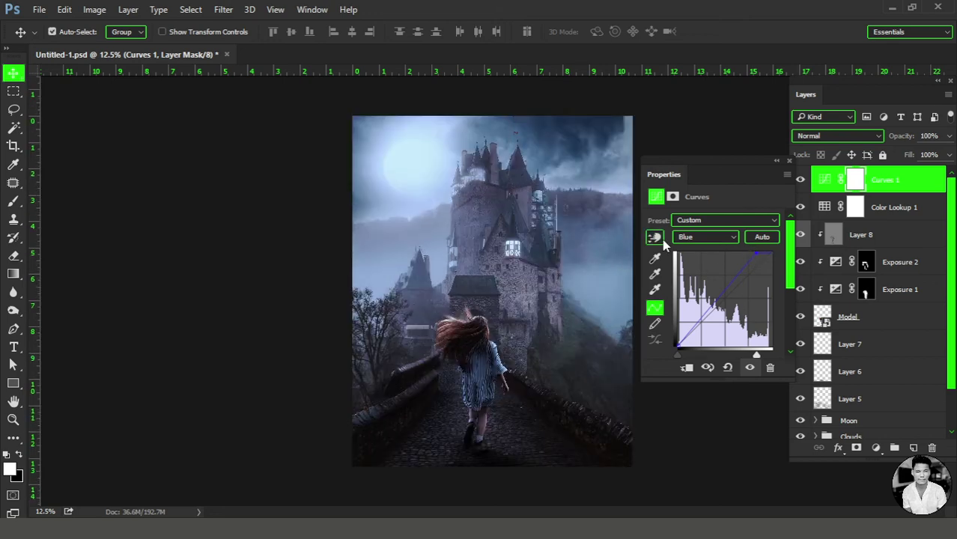
left_click(789, 159)
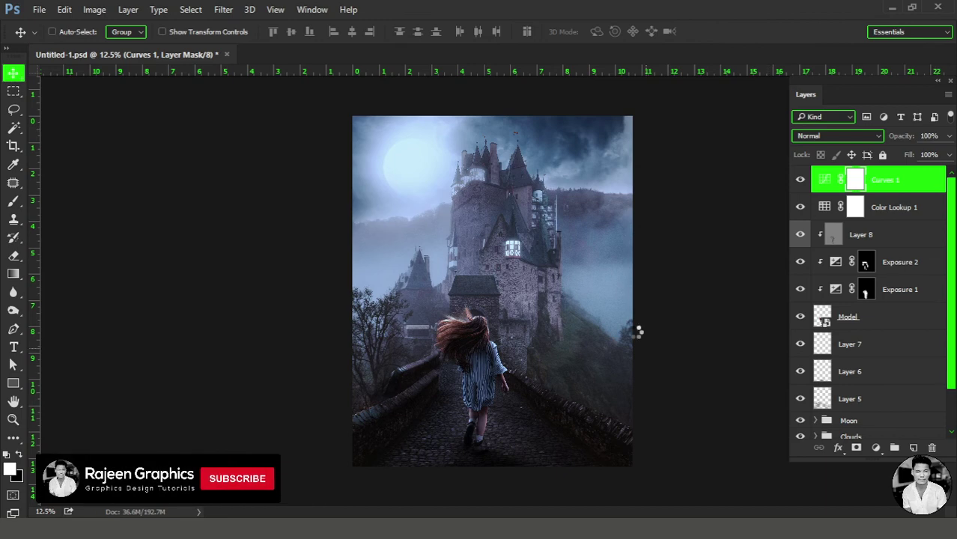
- Stamp all visible layers into a new Layer 9 and apply the Camera Raw Filter to it
key("ctrl+shift+alt+e")
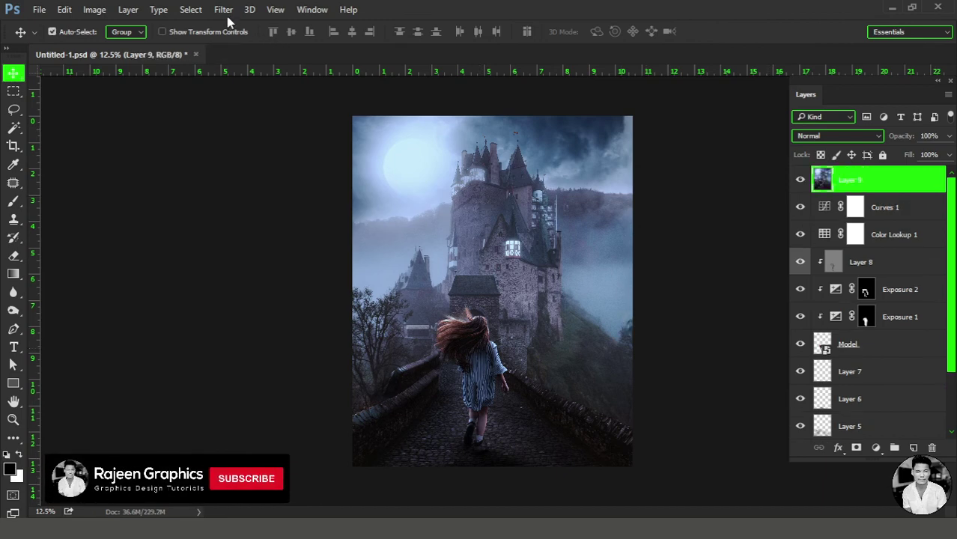
left_click(224, 10)
left_click(258, 90)
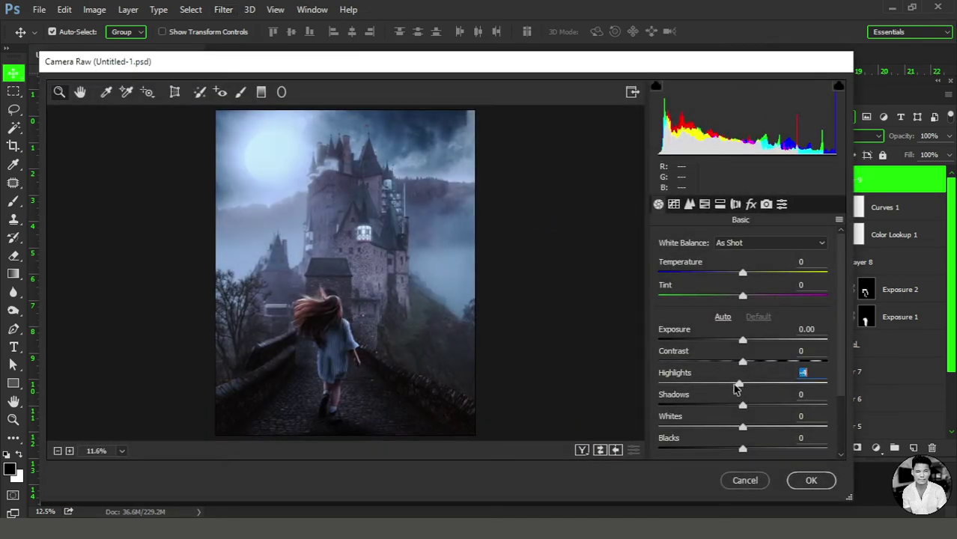
- Set Highlights +7, Shadows -17, Whites +3, Blacks -9 and Clarity +10 in Camera Raw
mouse_move(736, 388)
left_mouse_down()
mouse_move(755, 386)
mouse_move(727, 386)
mouse_move(745, 387)
mouse_move(728, 408)
mouse_move(749, 384)
left_mouse_up()
mouse_move(744, 427)
left_mouse_down()
mouse_move(728, 426)
mouse_move(758, 427)
mouse_move(717, 427)
mouse_move(737, 429)
left_mouse_up()
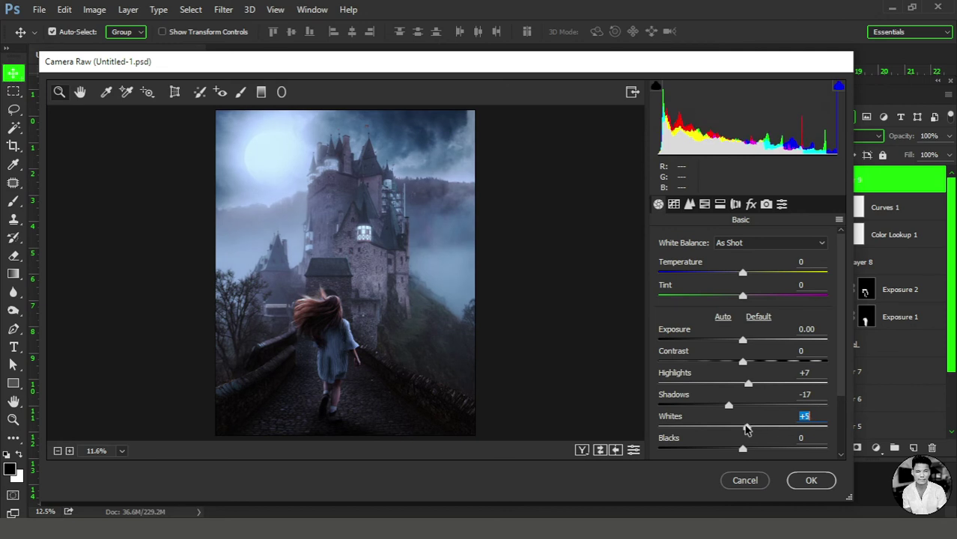
mouse_move(754, 429)
left_mouse_down()
mouse_move(742, 429)
mouse_move(757, 450)
mouse_move(722, 451)
mouse_move(744, 450)
left_mouse_up()
scroll(743, 442, "down", 2)
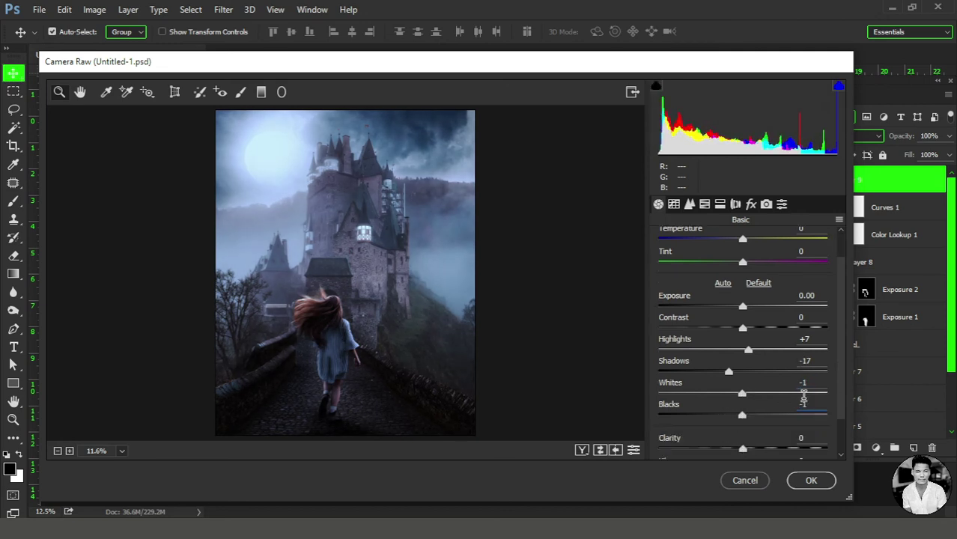
scroll(747, 412, "down", 2)
left_click_drag(742, 383, 746, 365)
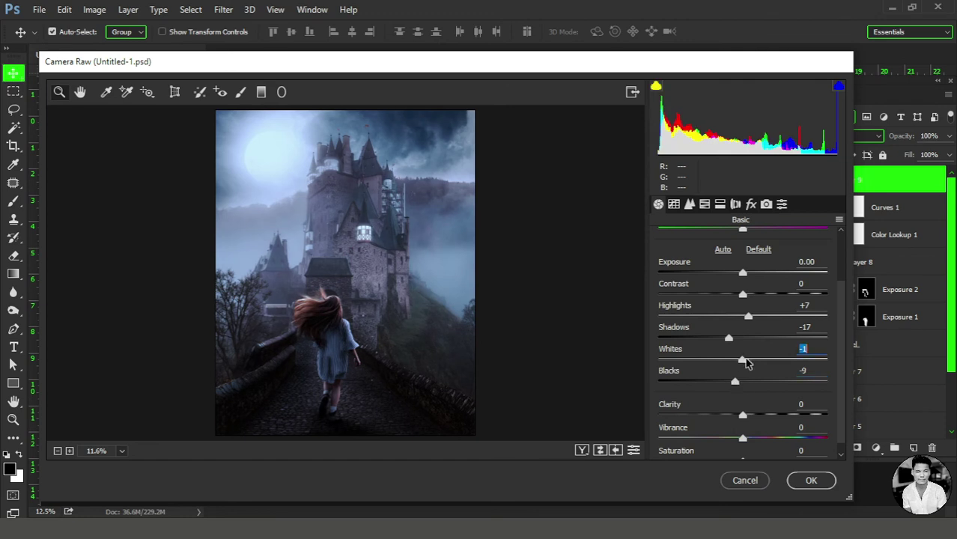
left_click_drag(750, 421, 752, 421)
- In HSL Saturation, raise Aquas to +25 and Blues to +23
left_click(704, 206)
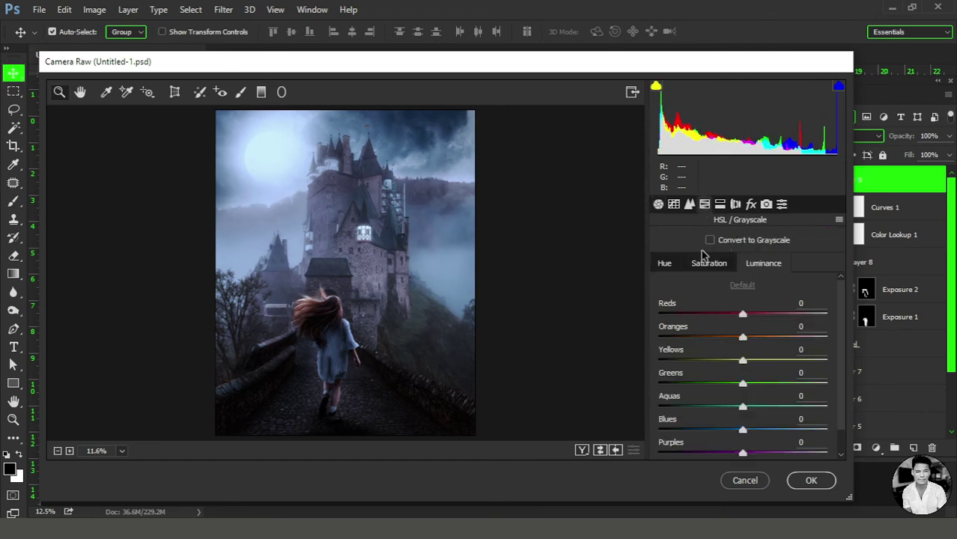
left_click(665, 270)
scroll(780, 402, "down", 1)
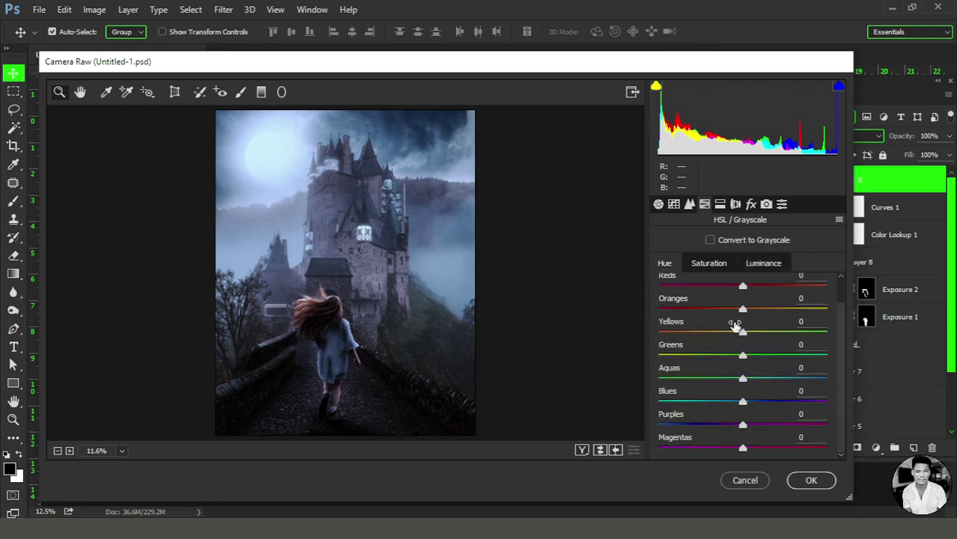
left_click(709, 264)
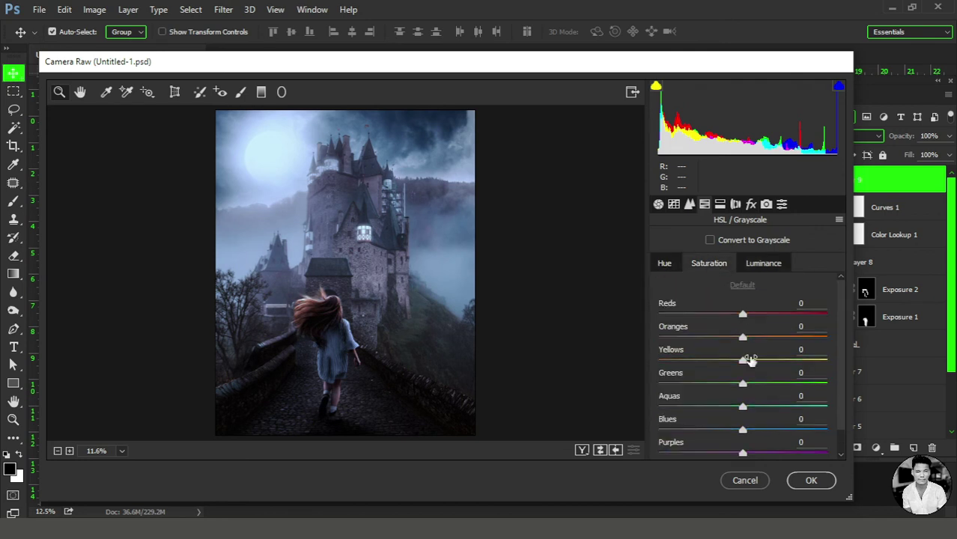
mouse_move(743, 432)
left_mouse_down()
mouse_move(762, 432)
mouse_move(767, 409)
left_mouse_up()
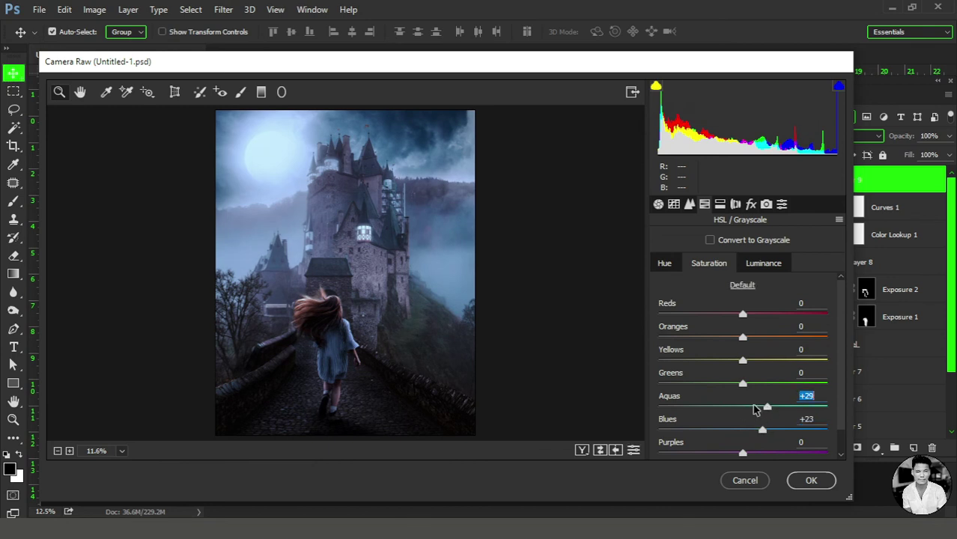
left_click(382, 301, "alt")
key("ctrl+plus")
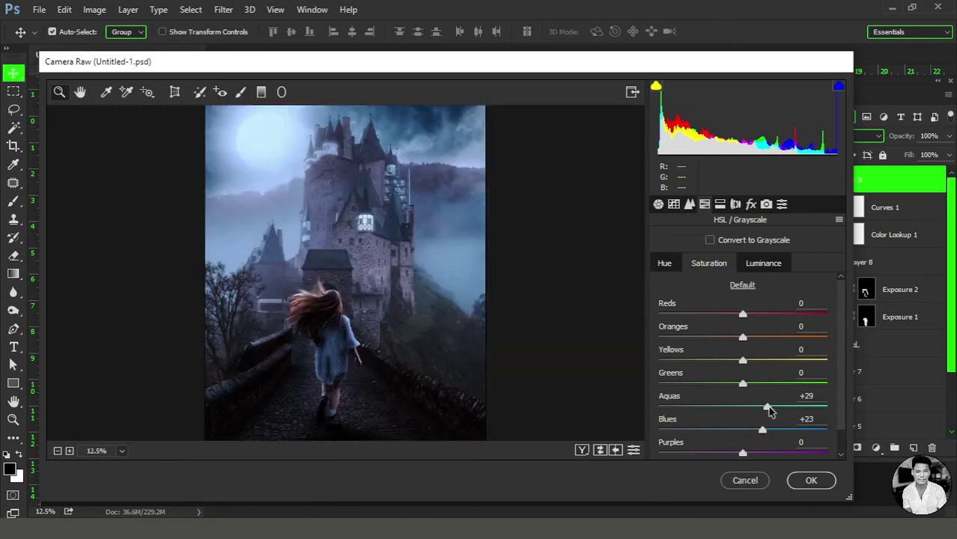
- Shift the Blues hue toward cyan and try a Greens saturation boost before dropping it
left_click(664, 266)
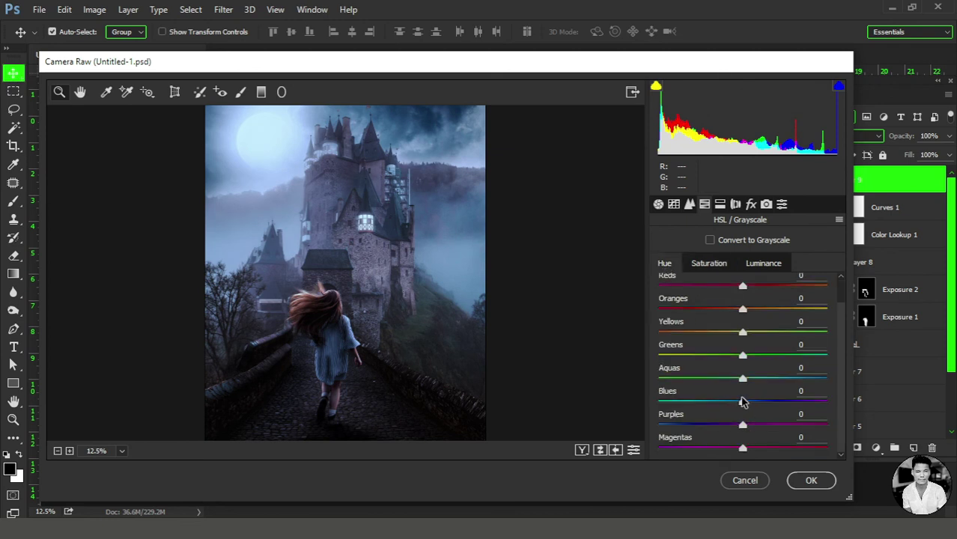
mouse_move(741, 402)
left_mouse_down()
mouse_move(729, 404)
mouse_move(756, 400)
mouse_move(748, 389)
mouse_move(763, 380)
mouse_move(737, 378)
left_mouse_up()
left_click(719, 263)
scroll(769, 380, "down", 1)
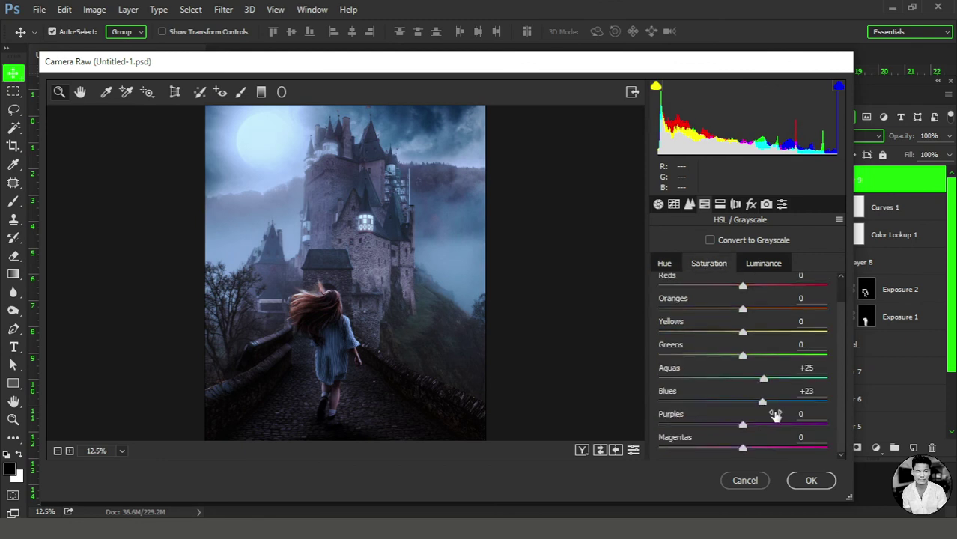
mouse_move(743, 358)
left_mouse_down()
mouse_move(720, 358)
mouse_move(787, 360)
mouse_move(755, 358)
left_mouse_up()
left_click(676, 267)
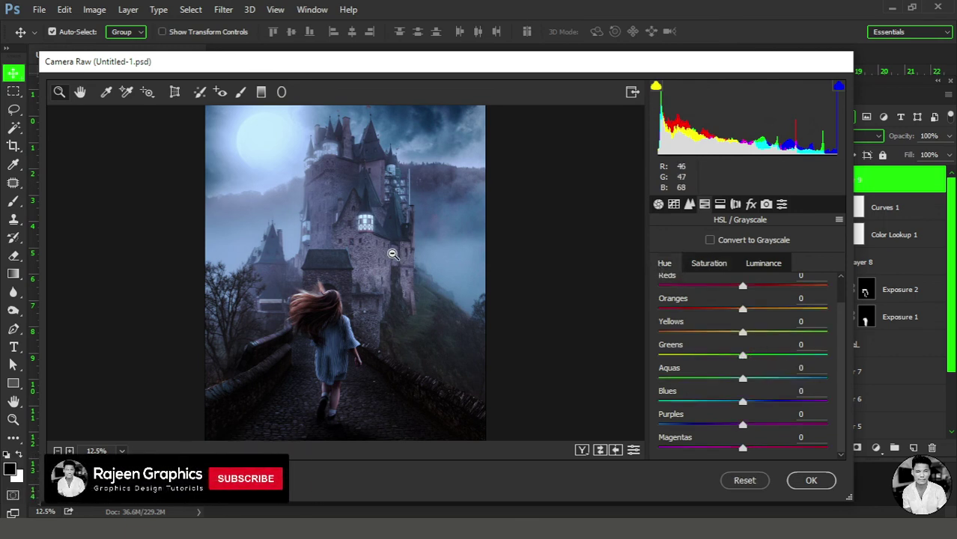
left_click(449, 250, "alt")
left_click(434, 244)
- Cool the Camera Raw white balance to Temperature -5 and compare the preview
left_click(659, 205)
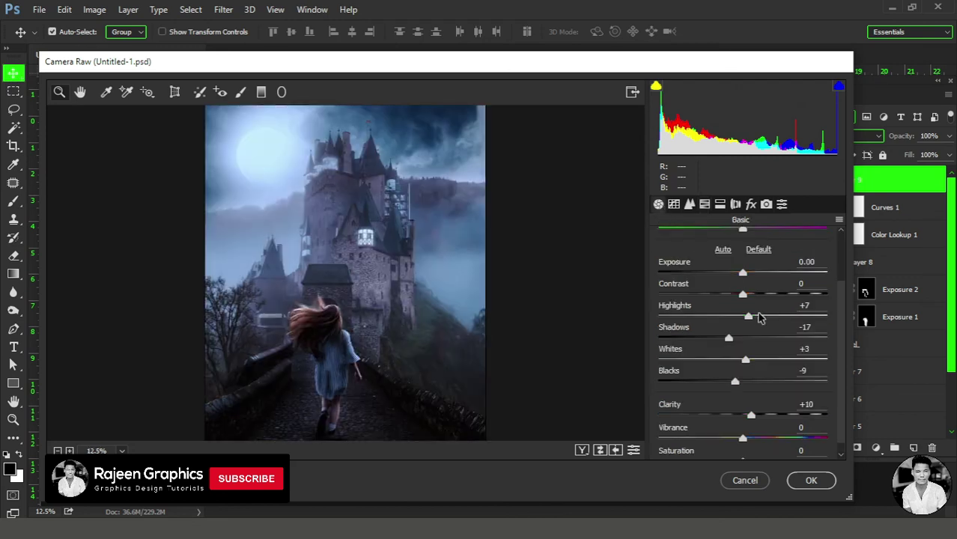
scroll(747, 305, "up", 2)
left_click_drag(745, 279, 738, 277)
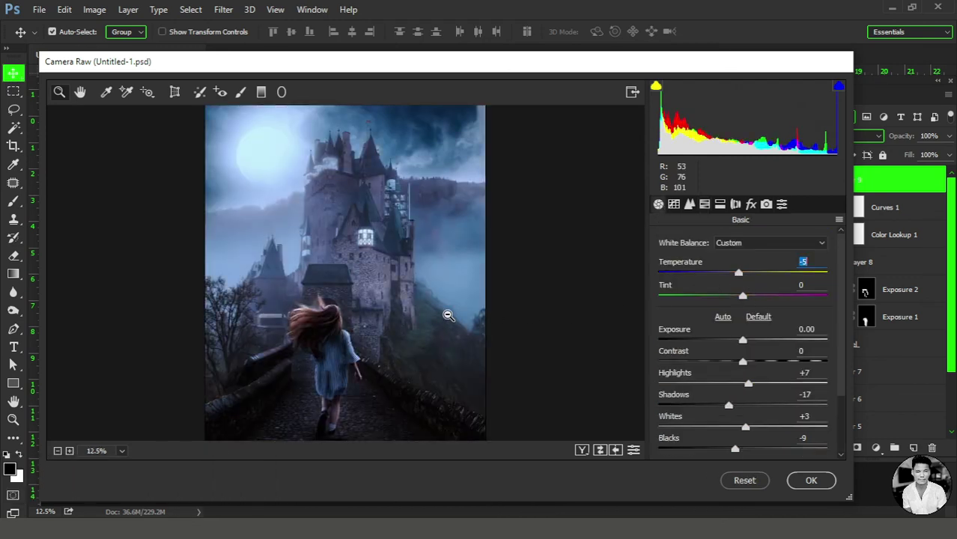
left_click(474, 315, "alt")
left_click(366, 292)
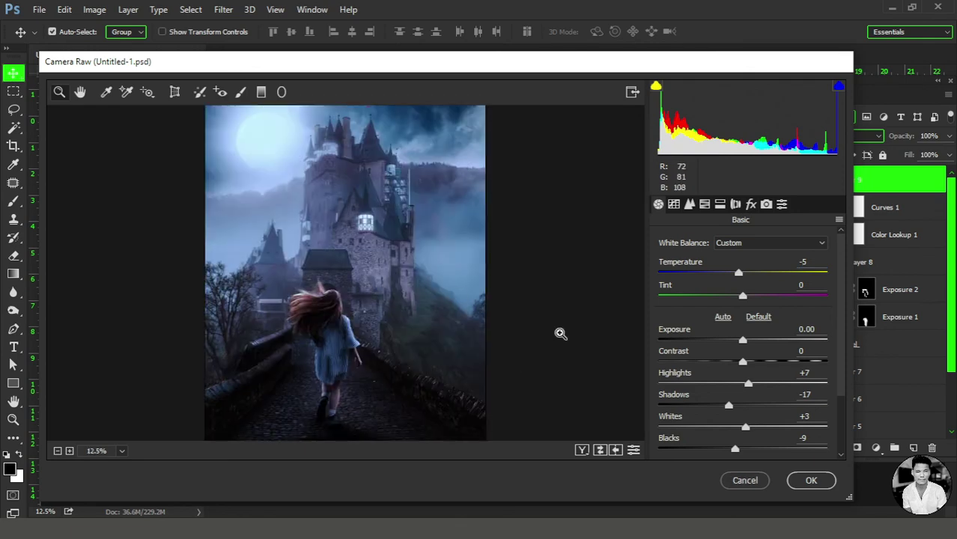
- Apply the Camera Raw grade to Layer 9 and zoom the canvas to fit the image
left_click(811, 480)
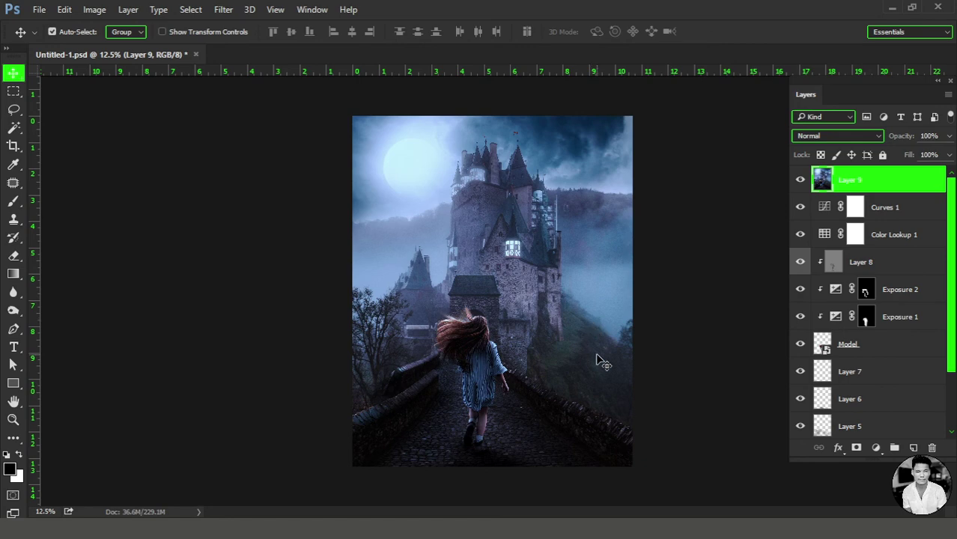
key("ctrl")
key("ctrl+minus")
key("ctrl+plus")
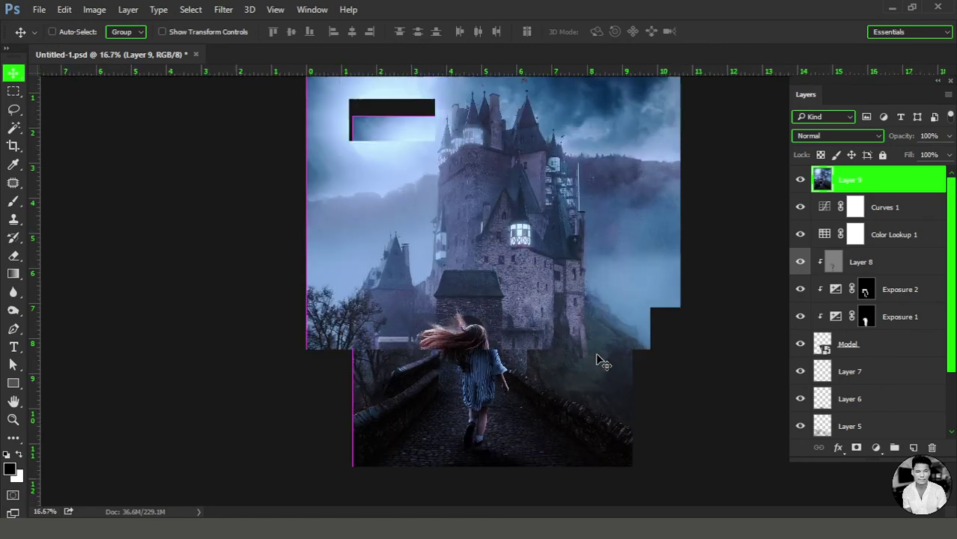